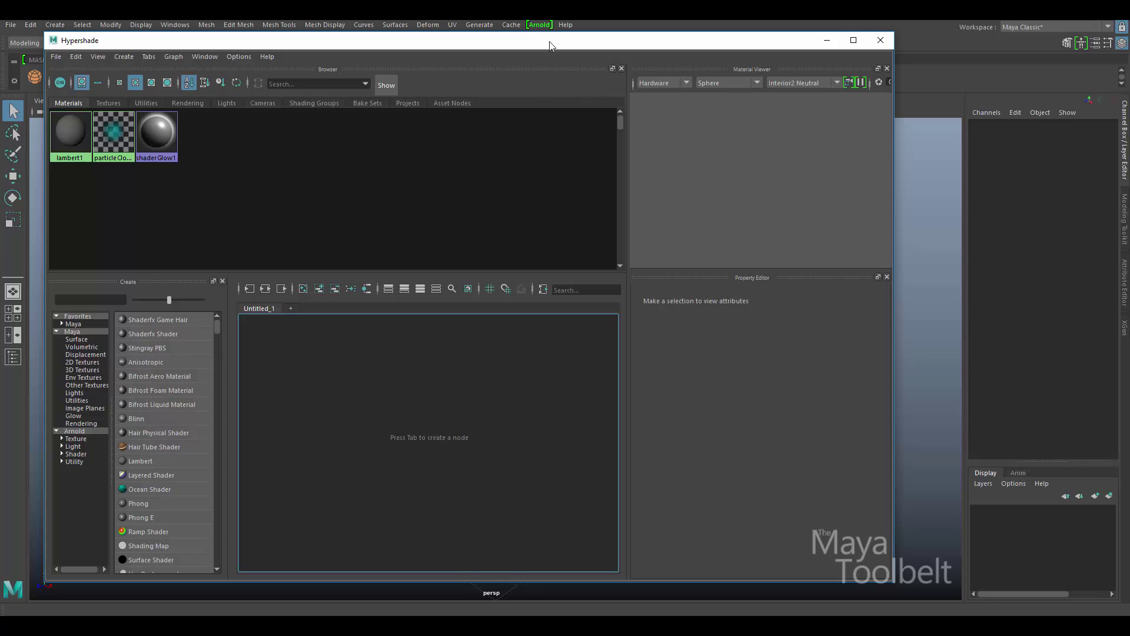
Close the floating Hypershade window and display Hypershade in the main view panel instead
{"action": "left_click_drag", "start_coordinate": [550, 45], "coordinate": [497, 70]}
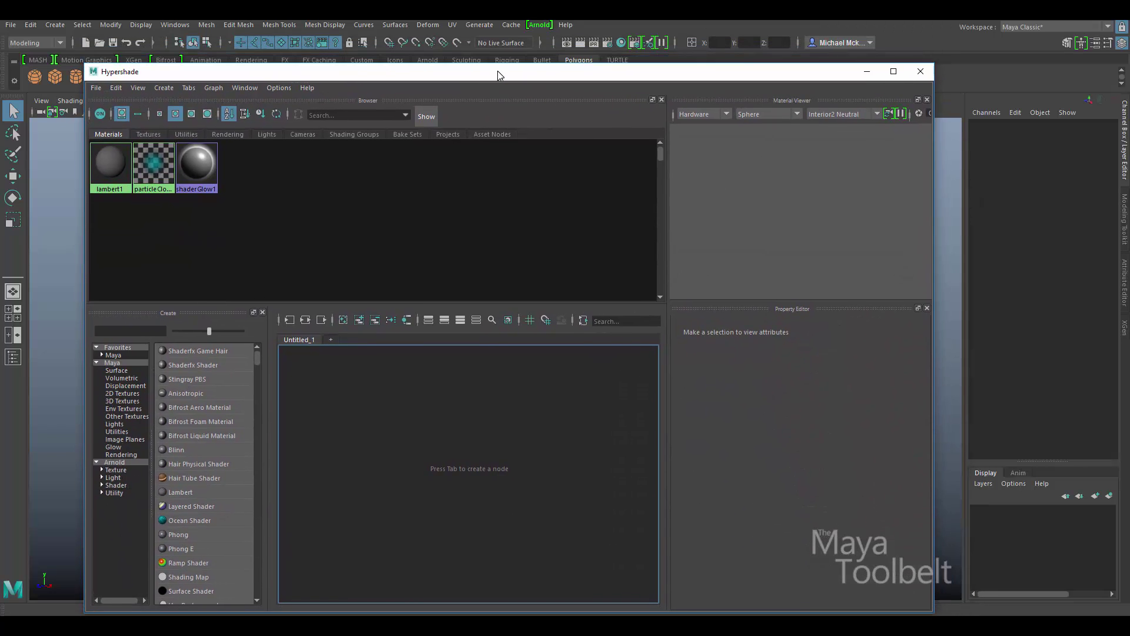
{"action": "left_click", "coordinate": [921, 72]}
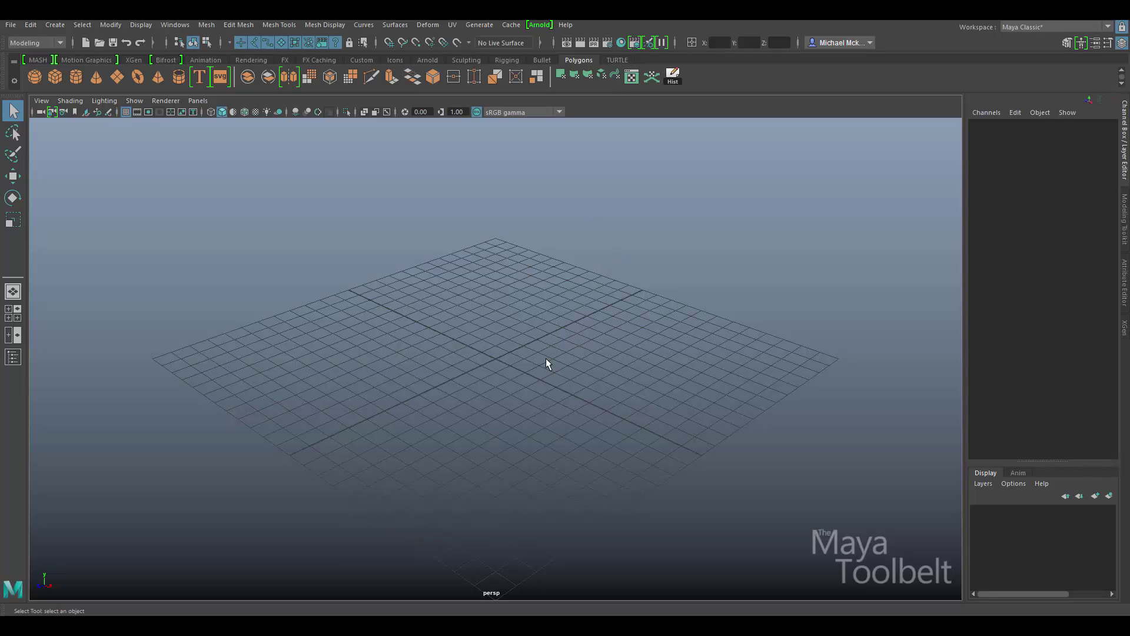
{"action": "left_click", "coordinate": [197, 100]}
{"action": "mouse_move", "coordinate": [259, 162]}
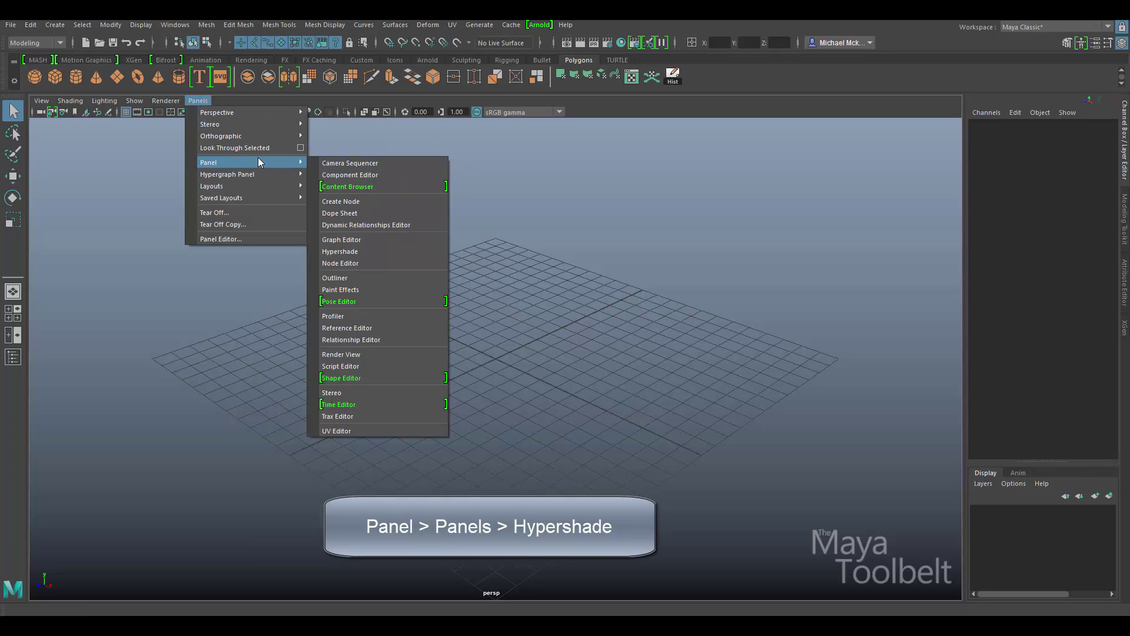
{"action": "left_click", "coordinate": [360, 252]}
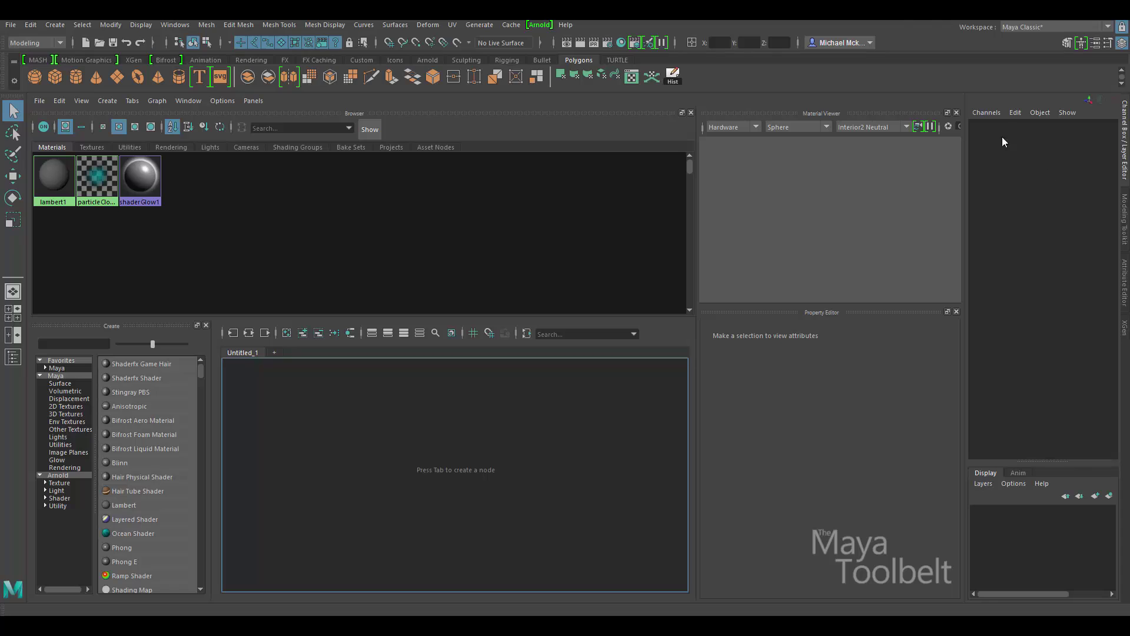
Hide the Channel Box and try to open a Viewport pane from the embedded Hypershade
{"action": "left_click", "coordinate": [1126, 134]}
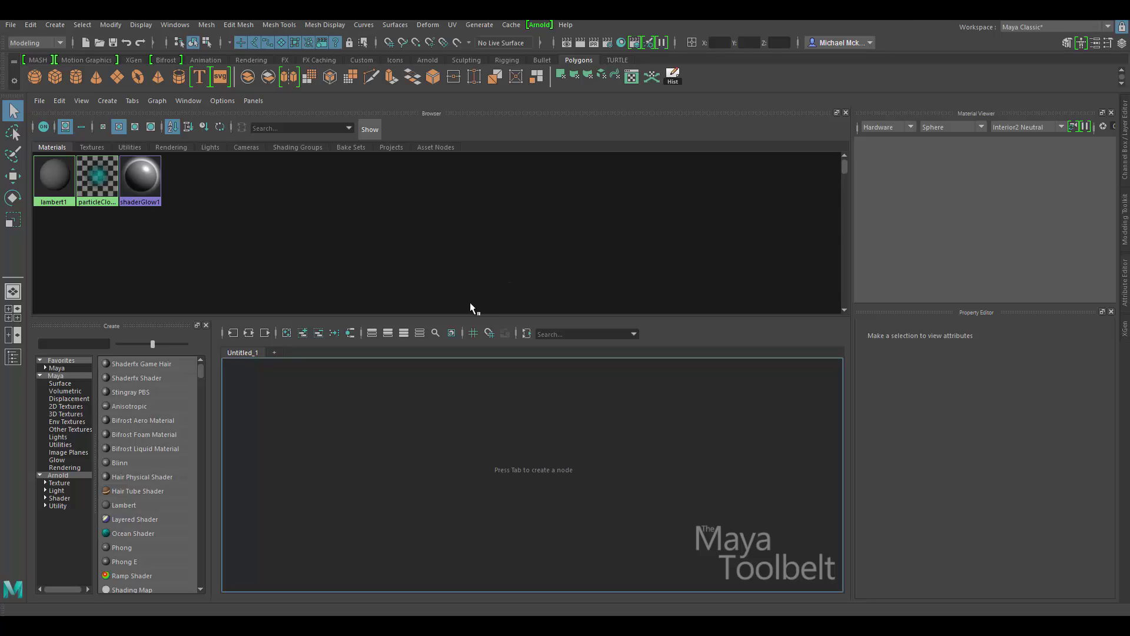
{"action": "left_click", "coordinate": [178, 101]}
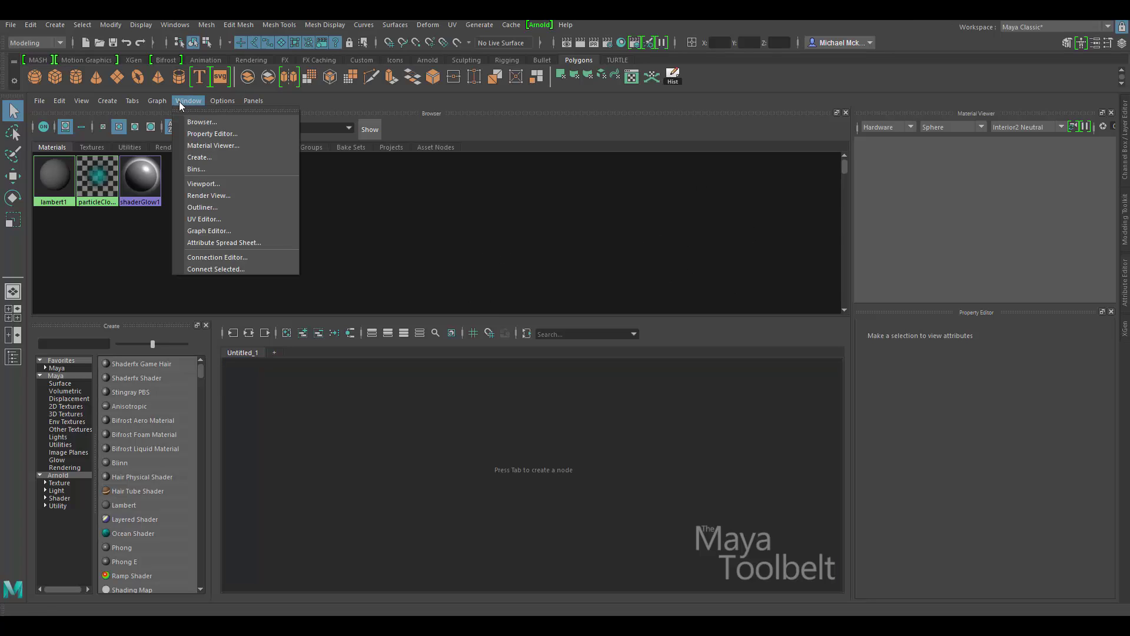
{"action": "left_click", "coordinate": [213, 182]}
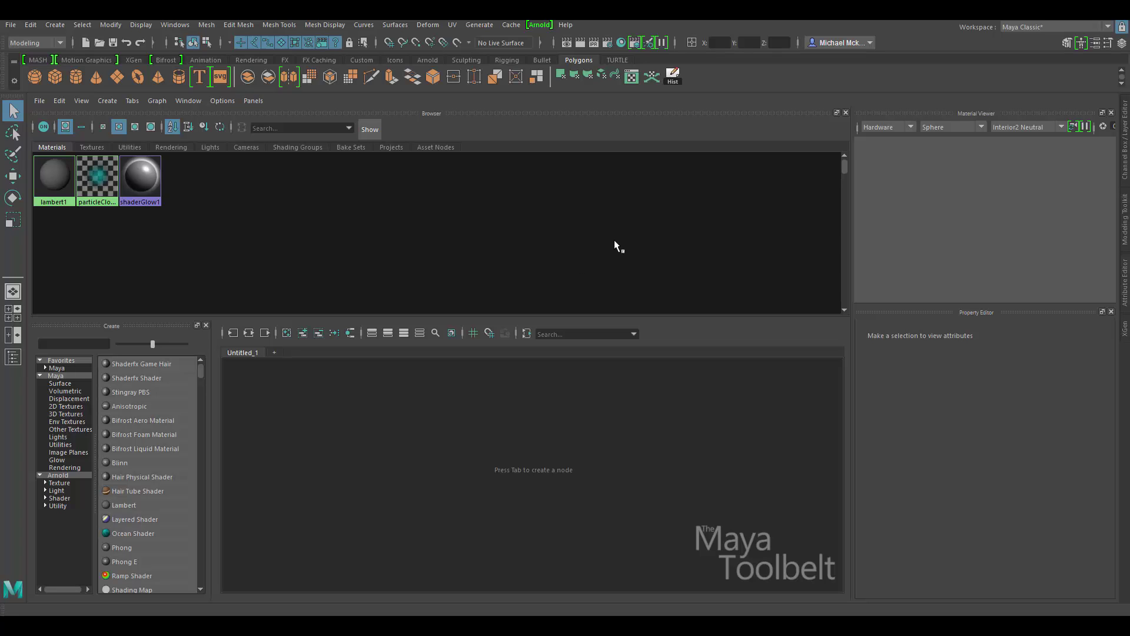
In a floating Hypershade window, dock a Viewport pane between the Browser and the Material Viewer, and close the window
{"action": "key", "text": "space"}
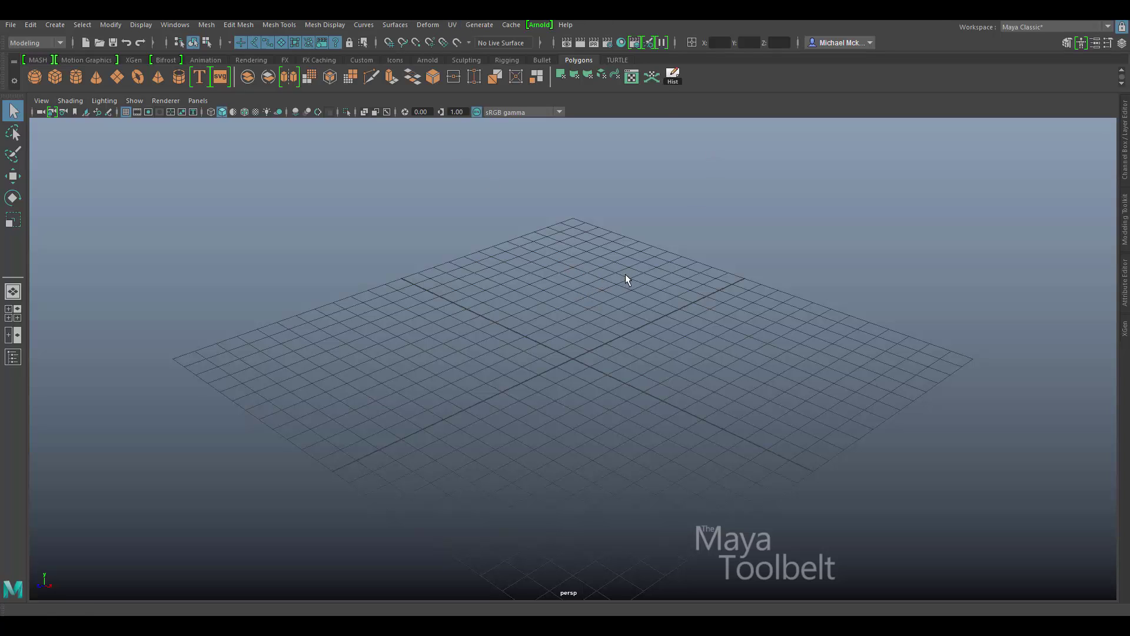
{"action": "left_click", "coordinate": [621, 42]}
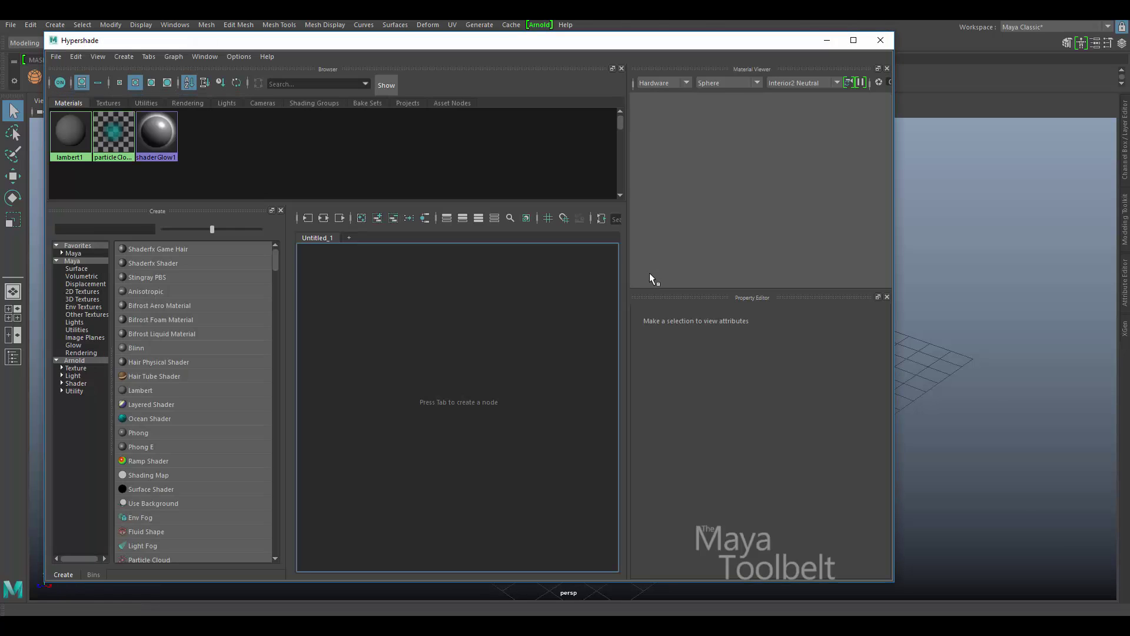
{"action": "left_click_drag", "start_coordinate": [468, 40], "coordinate": [506, 44]}
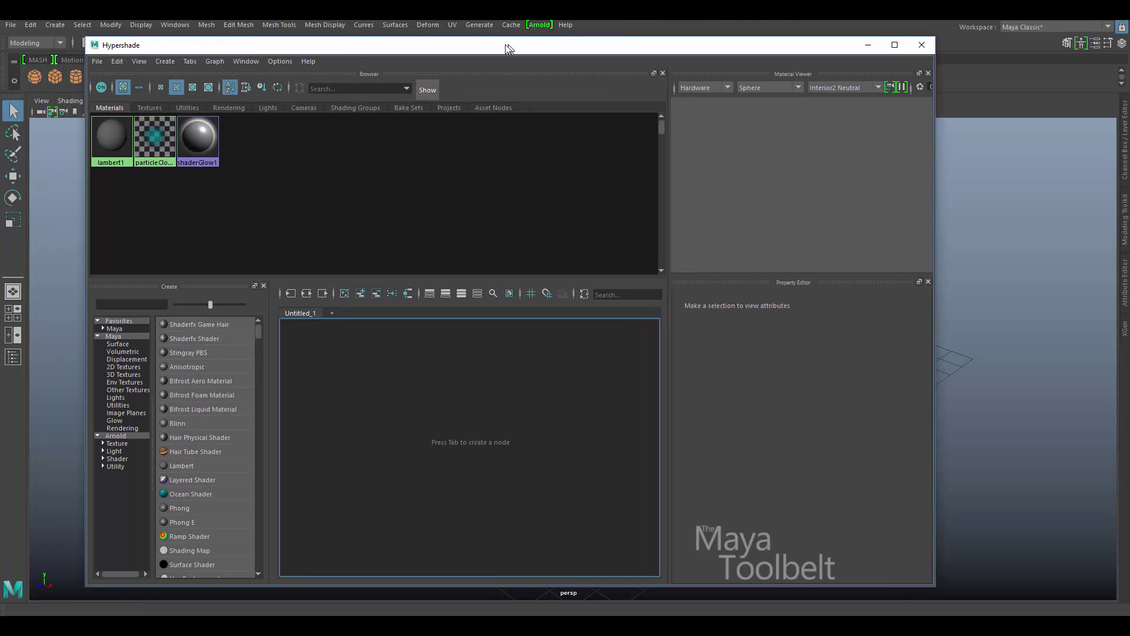
{"action": "left_click", "coordinate": [243, 61]}
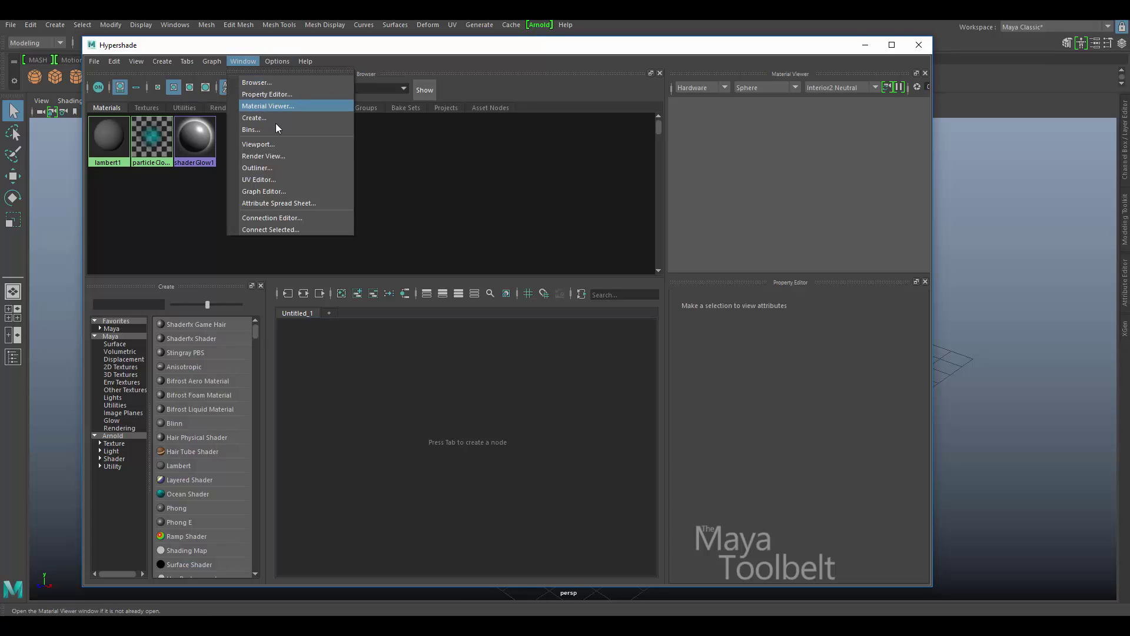
{"action": "left_click", "coordinate": [279, 144]}
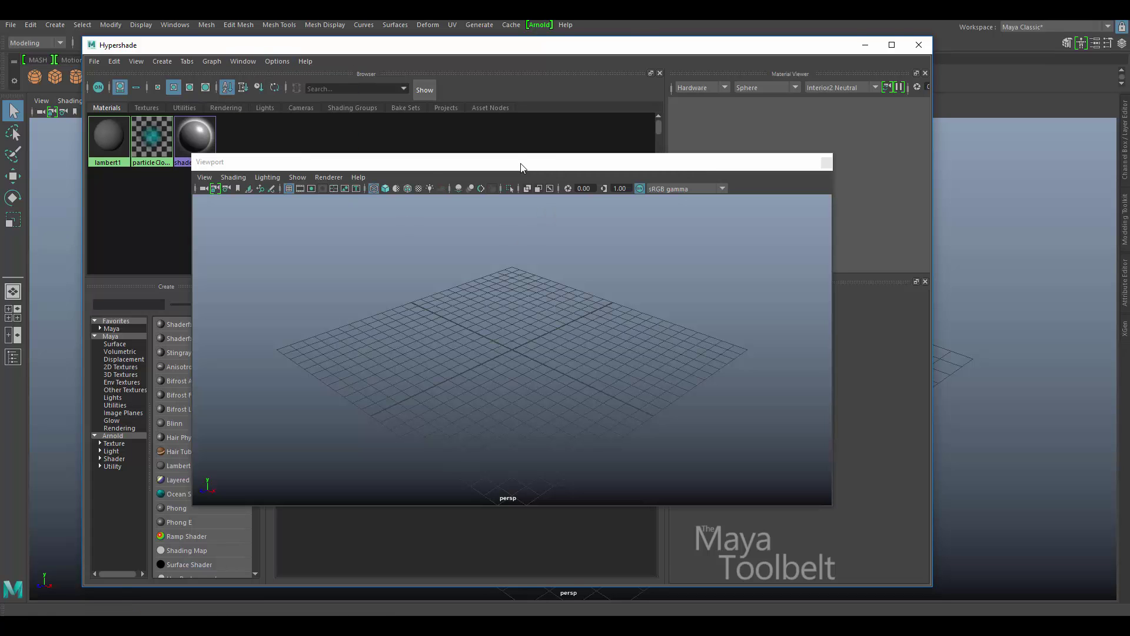
{"action": "left_click_drag", "start_coordinate": [526, 158], "coordinate": [645, 159]}
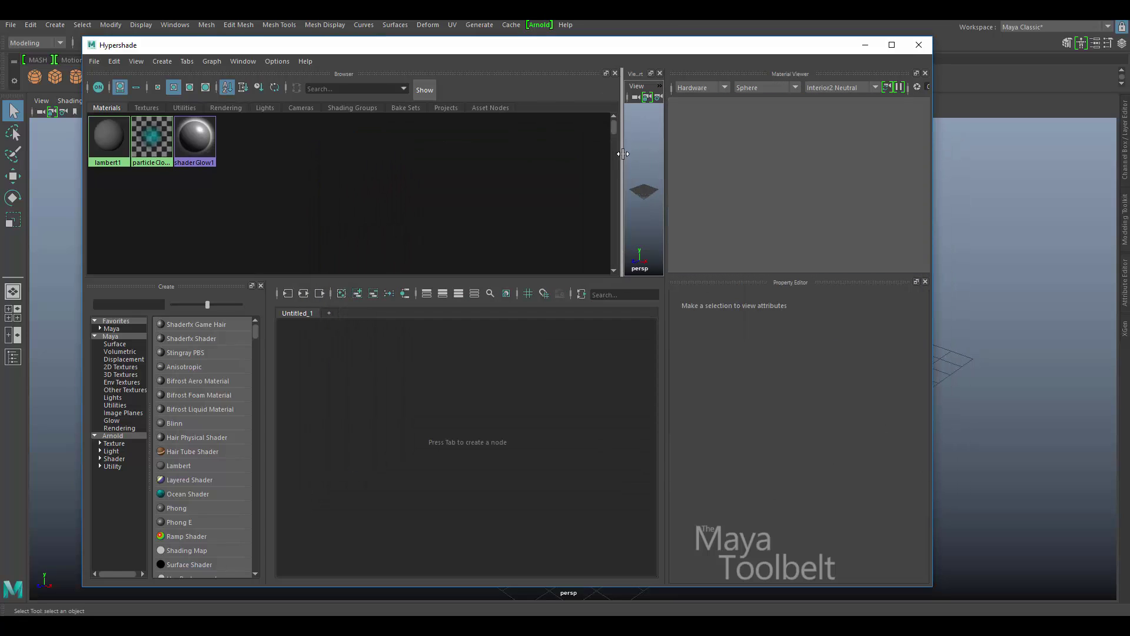
{"action": "left_click", "coordinate": [918, 45]}
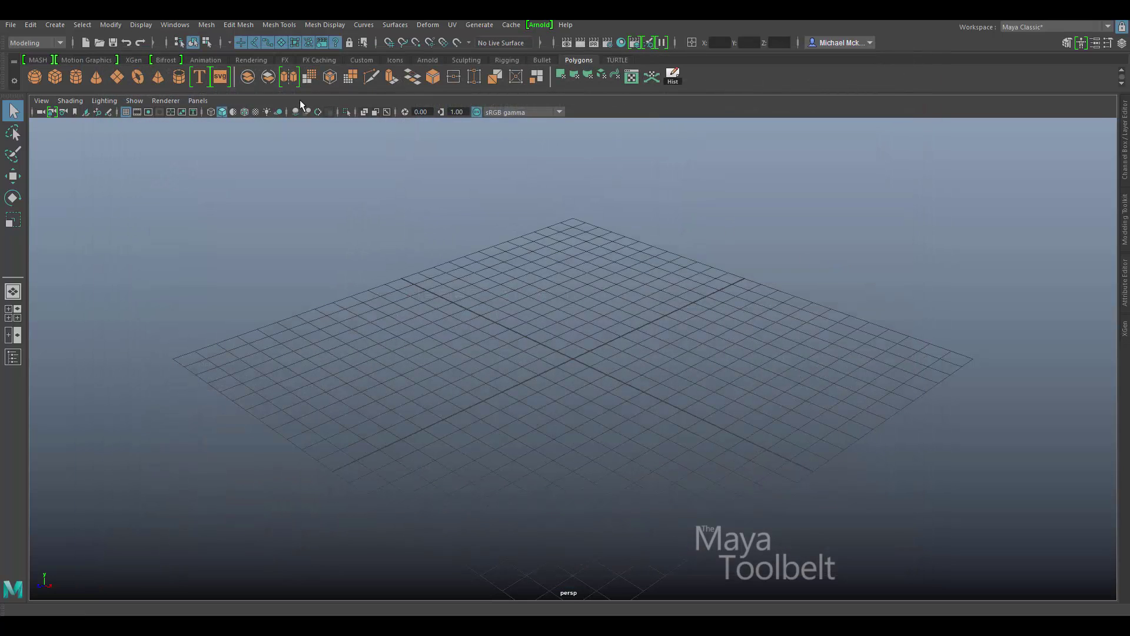
Display Hypershade in the main view panel and widen its Viewport pane at the expense of the Browser
{"action": "left_click", "coordinate": [198, 101]}
{"action": "mouse_move", "coordinate": [274, 159]}
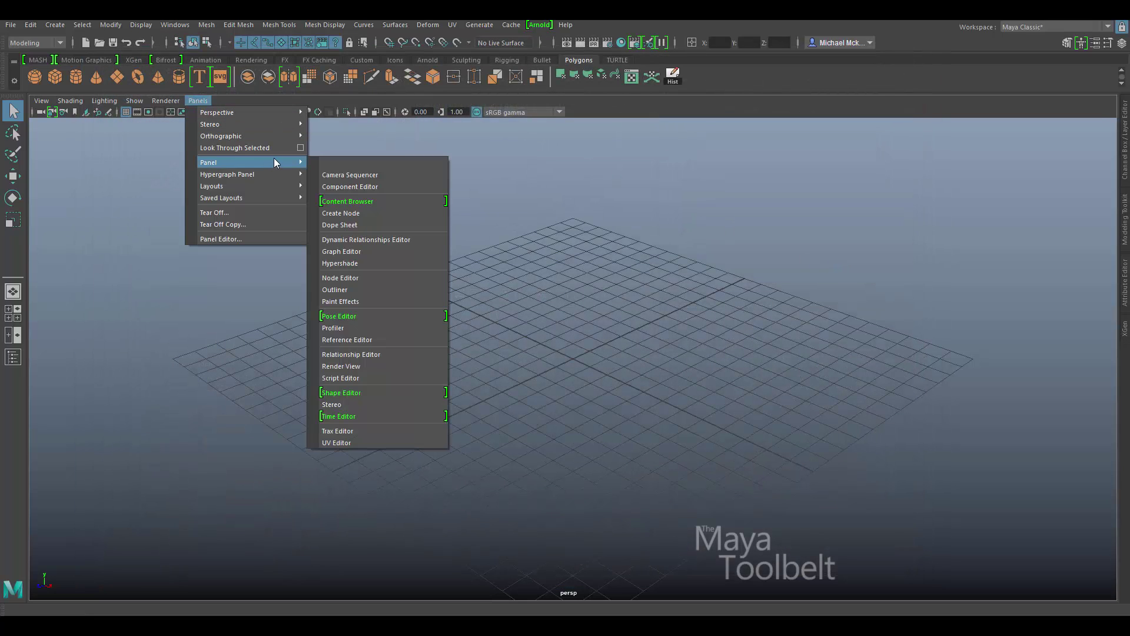
{"action": "left_click", "coordinate": [353, 262]}
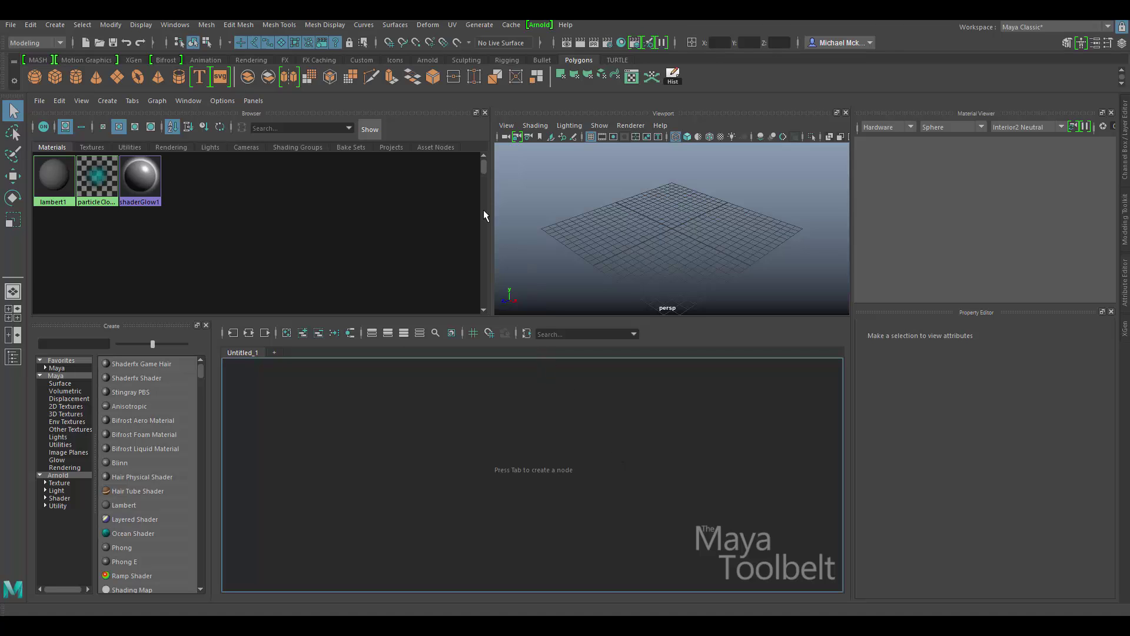
{"action": "left_click_drag", "start_coordinate": [487, 209], "coordinate": [416, 210]}
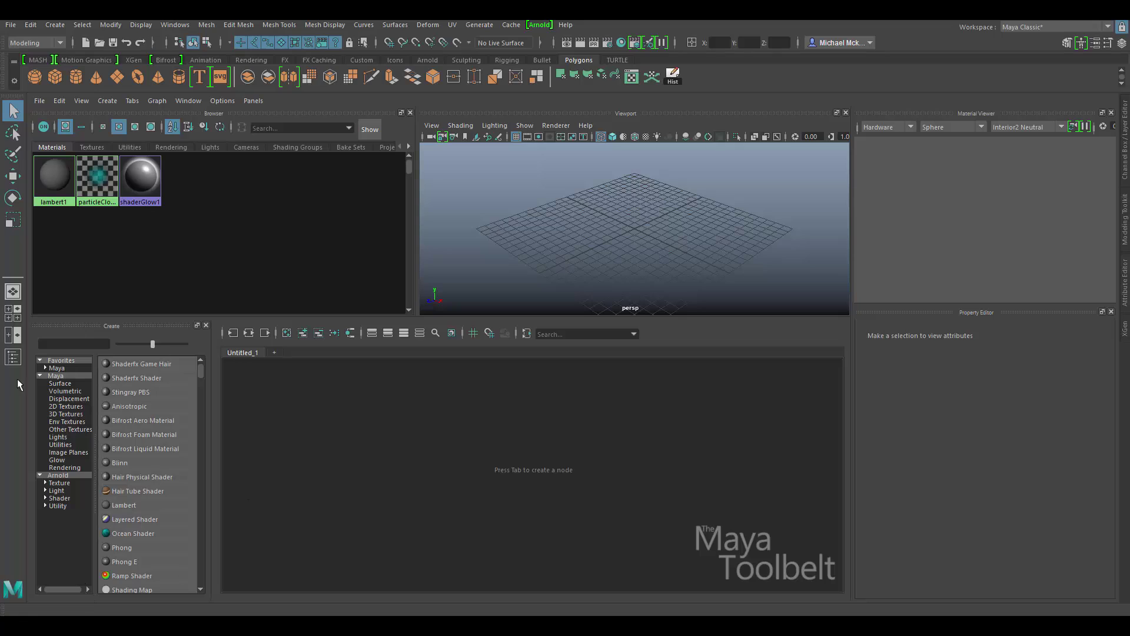
Create a Sampler Info node from the Maya utilities by filtering the node list for "samp", and clear the filter
{"action": "left_click", "coordinate": [59, 445]}
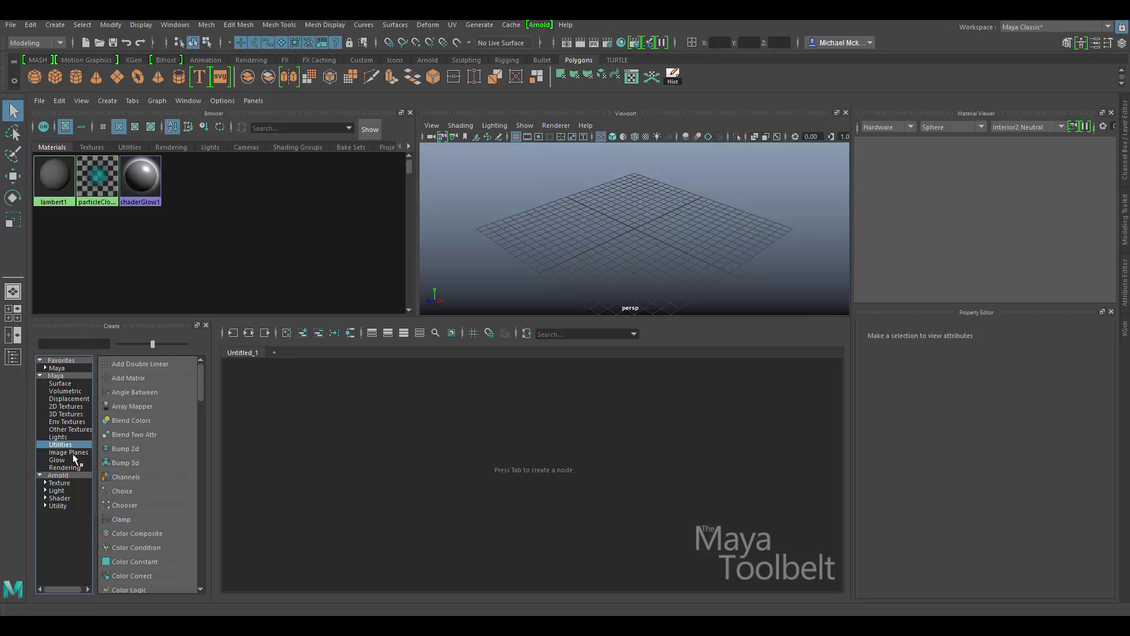
{"action": "left_click", "coordinate": [79, 344]}
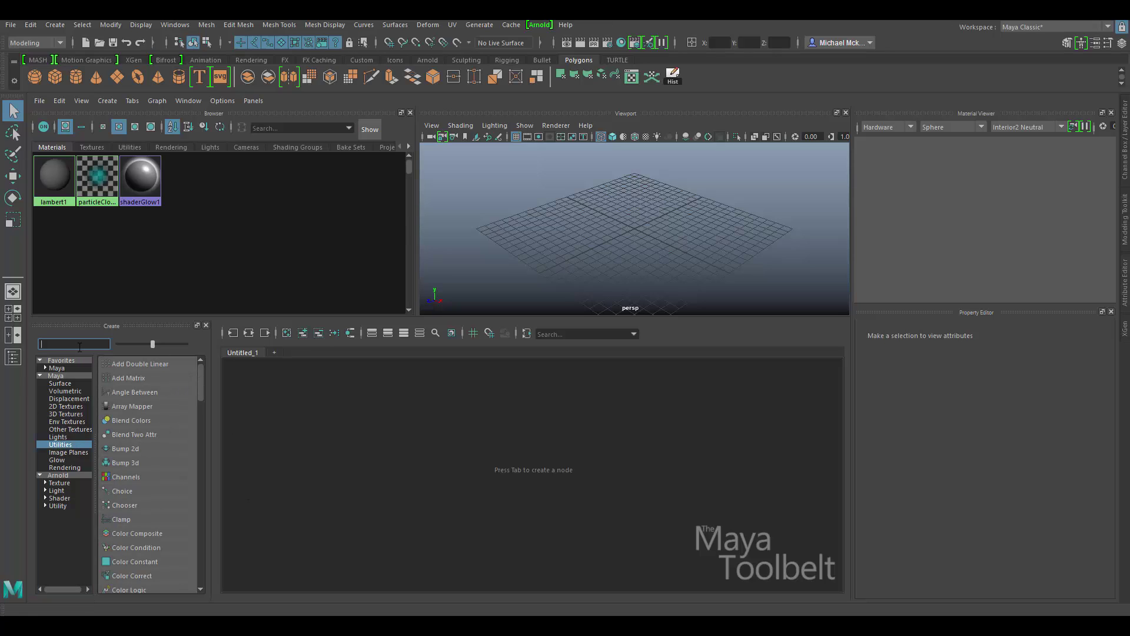
{"action": "type", "text": "samp"}
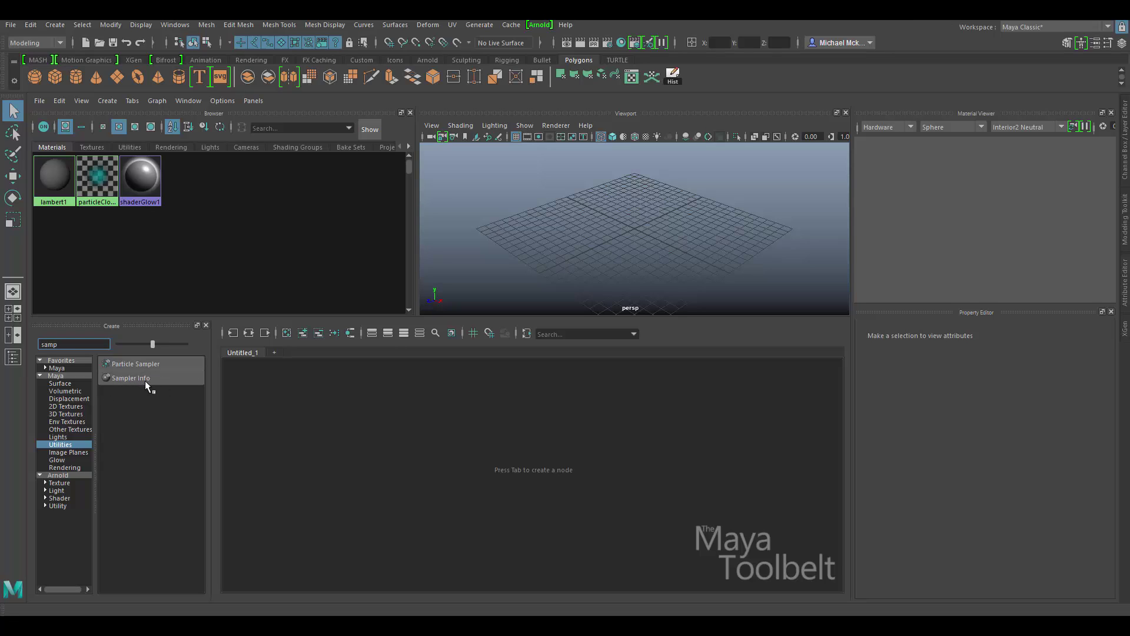
{"action": "left_click", "coordinate": [124, 378]}
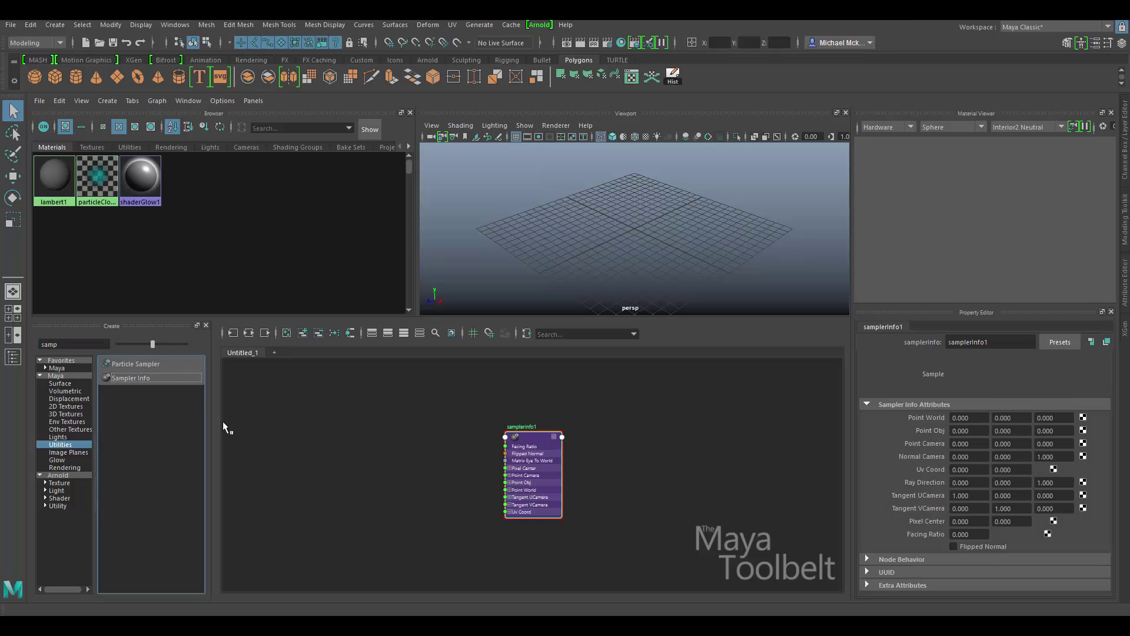
{"action": "double_click", "coordinate": [80, 341]}
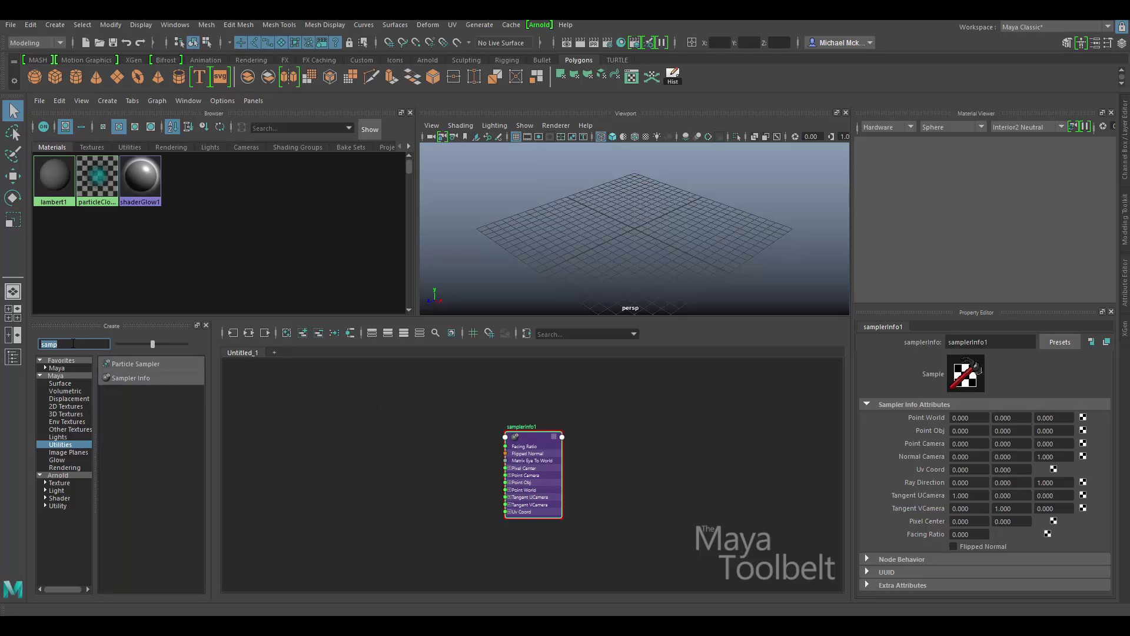
{"action": "key", "text": "BackSpace"}
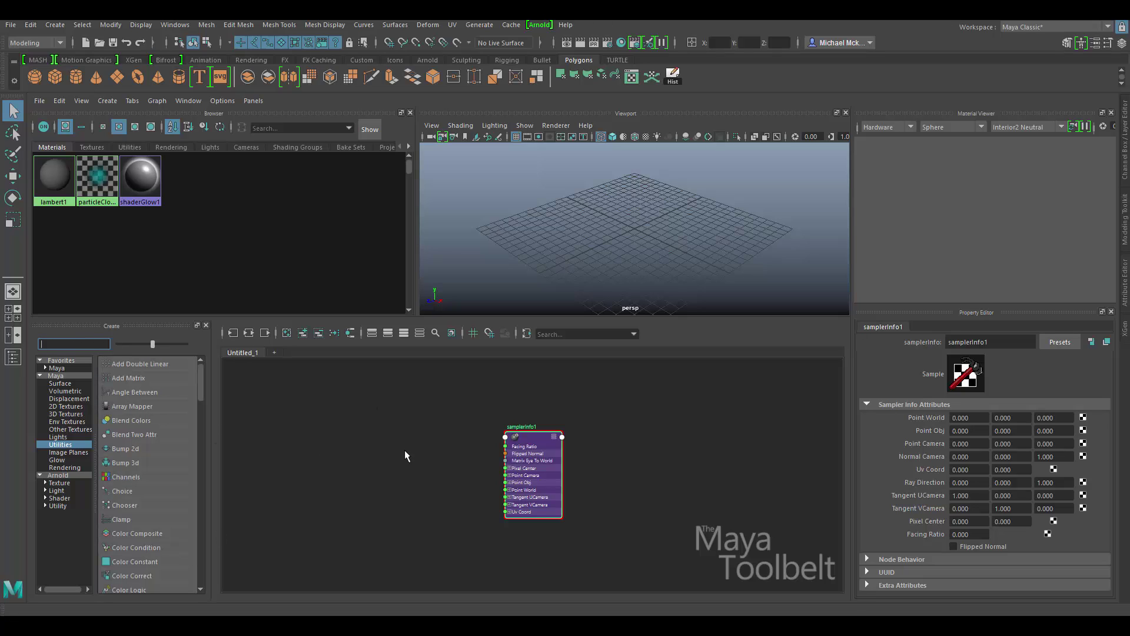
Collapse the samplerInfo1 node so its attributes are hidden, and reposition it within the node graph
{"action": "left_click", "coordinate": [430, 460]}
{"action": "scroll", "coordinate": [492, 465], "scroll_direction": "up", "scroll_amount": 5}
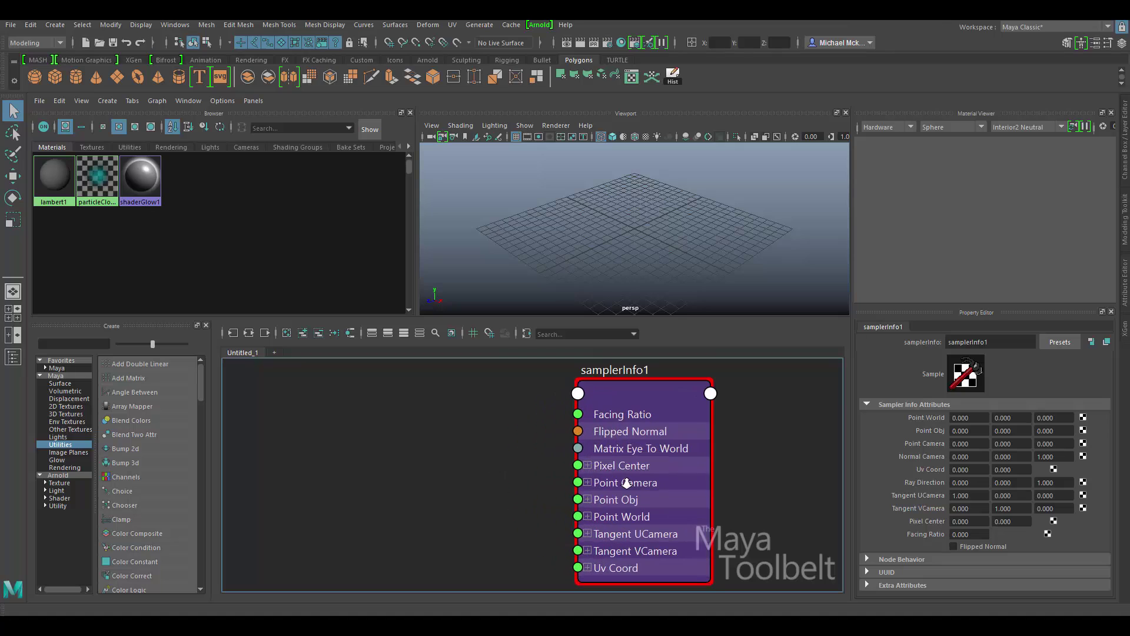
{"action": "middle_click_drag", "start_coordinate": [533, 468], "coordinate": [419, 467], "text": "alt"}
{"action": "scroll", "coordinate": [461, 478], "scroll_direction": "down", "scroll_amount": 1}
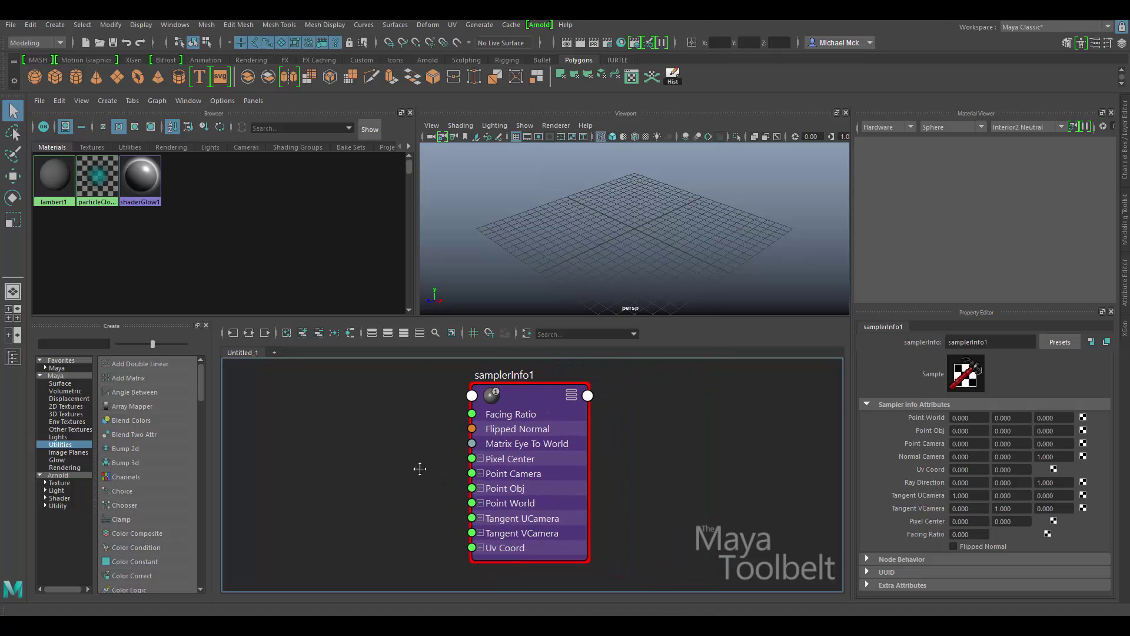
{"action": "scroll", "coordinate": [419, 467], "scroll_direction": "down", "scroll_amount": 1}
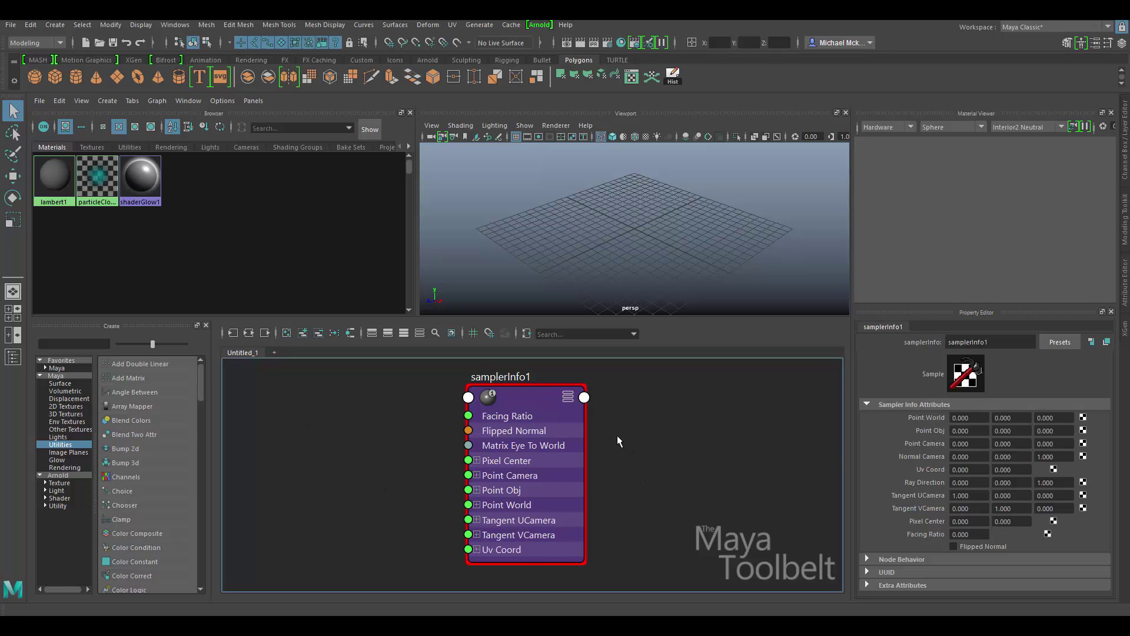
{"action": "left_click", "coordinate": [568, 396]}
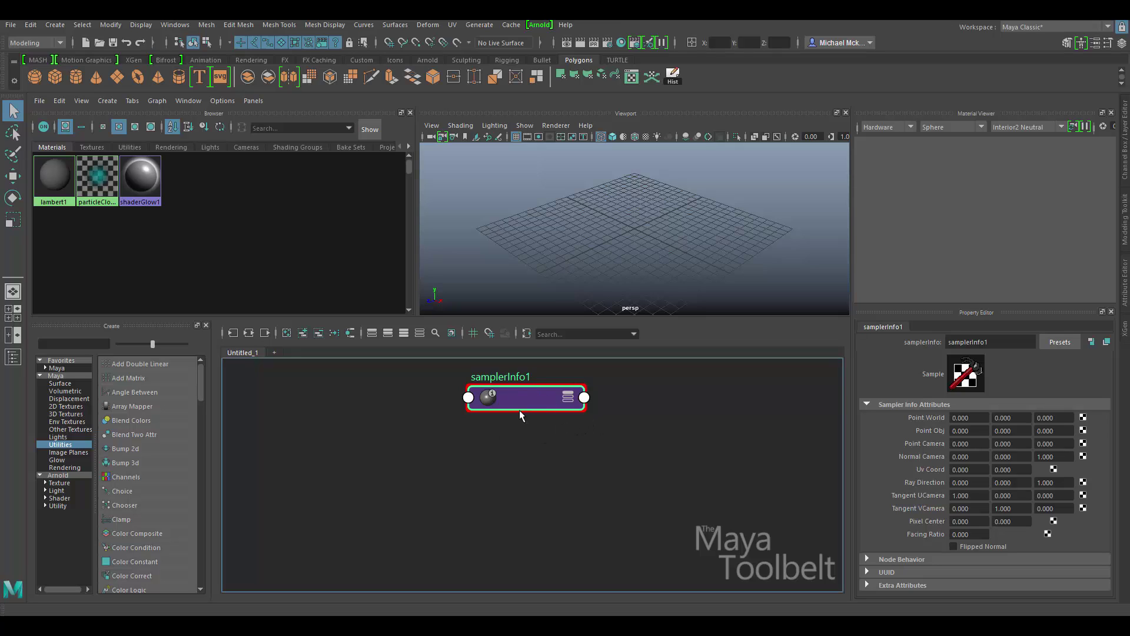
{"action": "left_click_drag", "start_coordinate": [523, 408], "coordinate": [514, 451]}
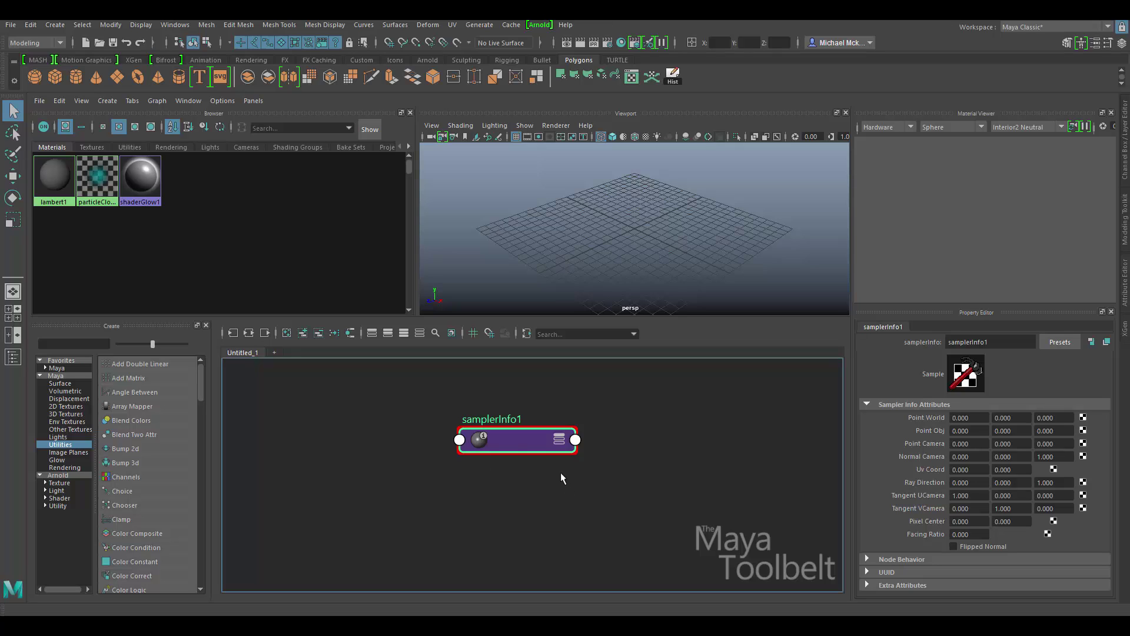
{"action": "left_click_drag", "start_coordinate": [517, 446], "coordinate": [493, 429]}
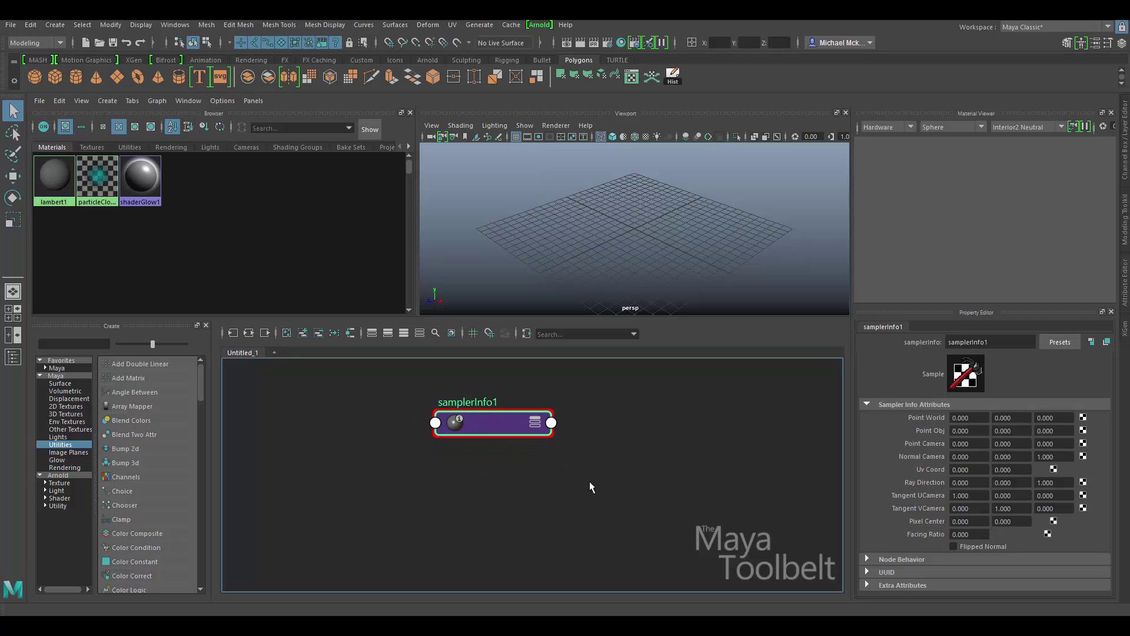
Expand the samplerInfo1 node to its full output attribute list and try pulling a connection from the Point Camera output
{"action": "left_click", "coordinate": [536, 422]}
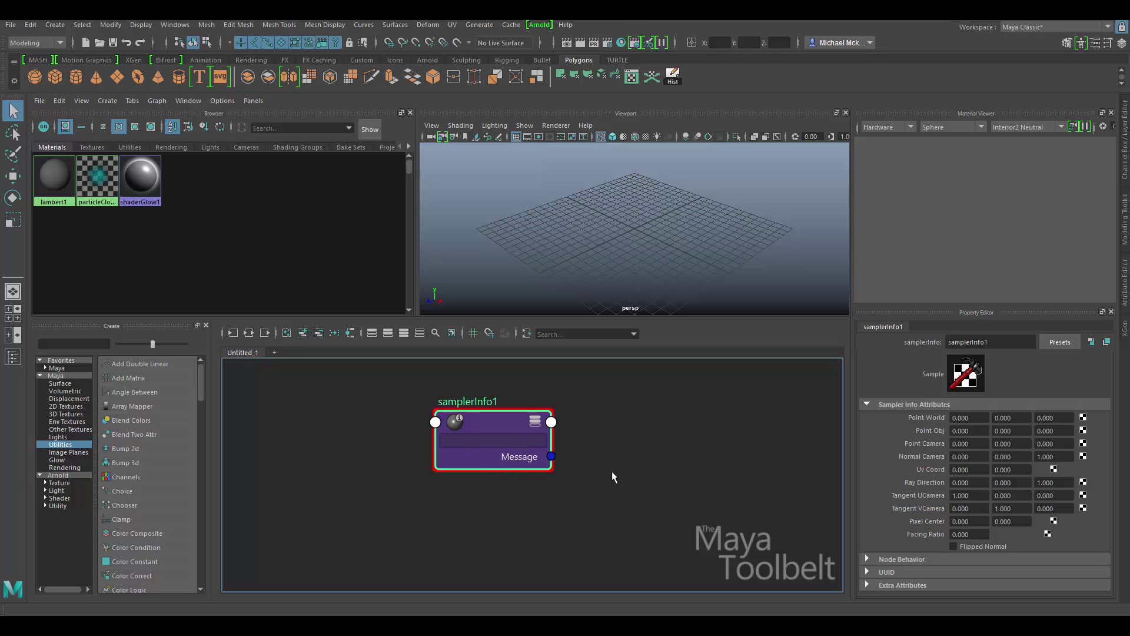
{"action": "left_click", "coordinate": [535, 422]}
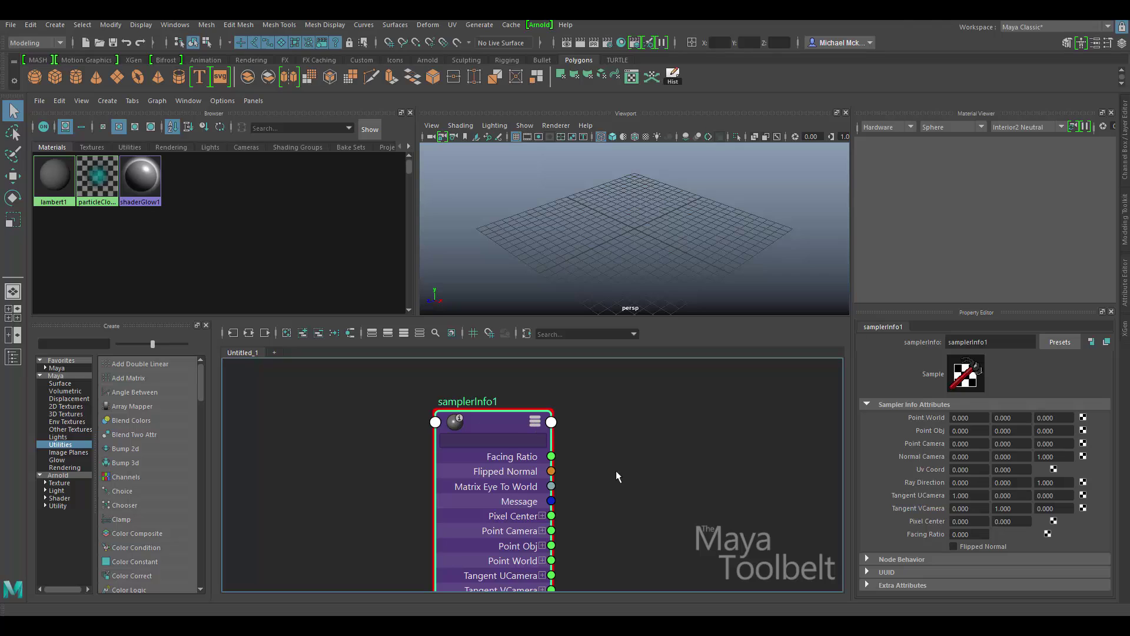
{"action": "middle_click_drag", "start_coordinate": [605, 482], "coordinate": [636, 475]}
{"action": "scroll", "coordinate": [588, 457], "scroll_direction": "down", "scroll_amount": 2}
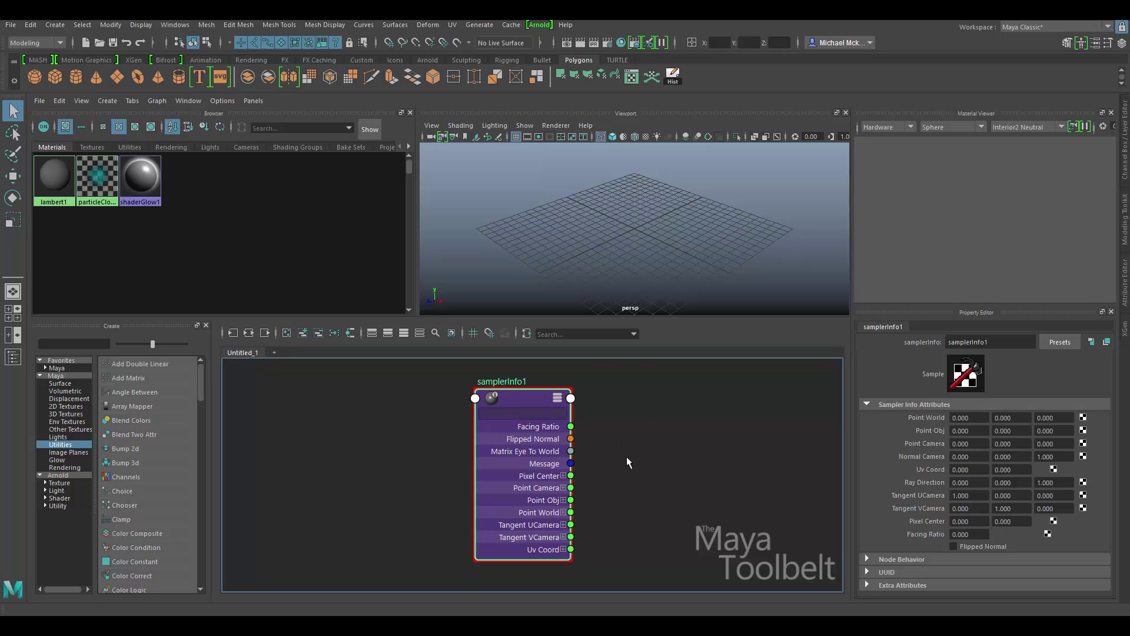
{"action": "left_click_drag", "start_coordinate": [571, 488], "coordinate": [694, 449]}
Try pulling a connection from samplerInfo1's Facing Ratio input, and cycle the node's display to the mode listing only Message
{"action": "left_click", "coordinate": [557, 398]}
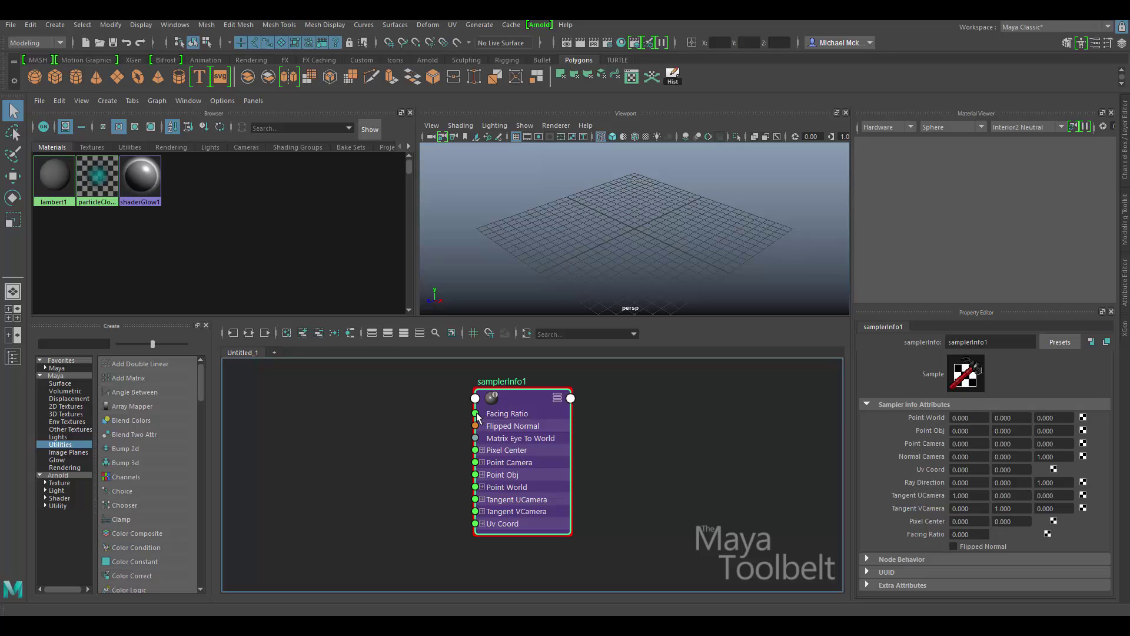
{"action": "left_click_drag", "start_coordinate": [475, 413], "coordinate": [368, 401]}
{"action": "left_click_drag", "start_coordinate": [367, 400], "coordinate": [367, 400]}
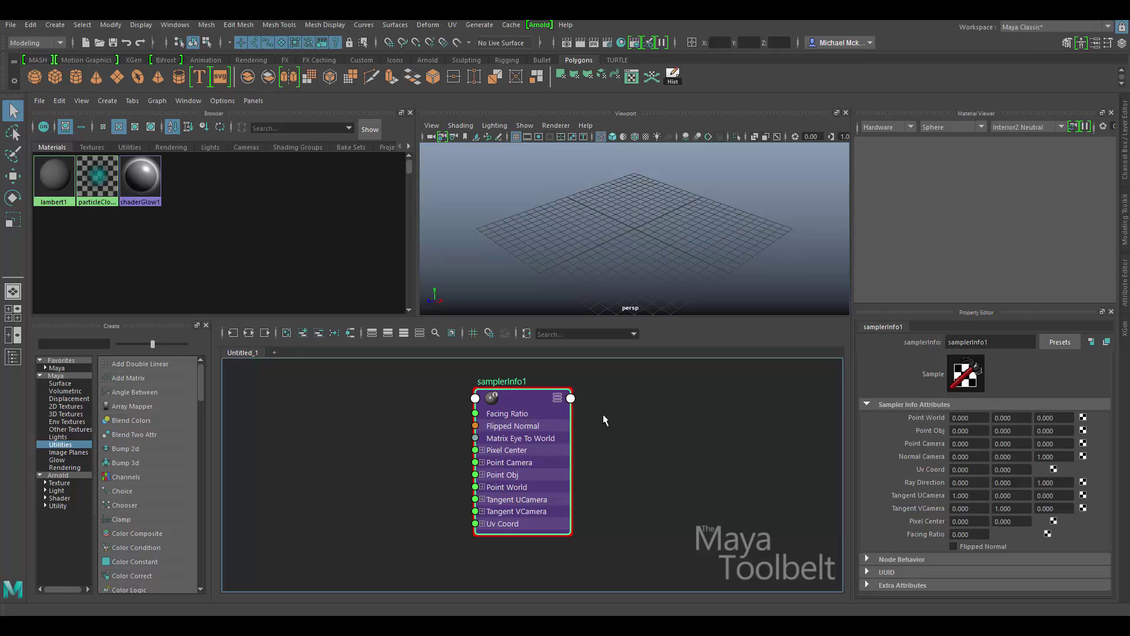
{"action": "left_click", "coordinate": [558, 399]}
{"action": "left_click", "coordinate": [557, 399]}
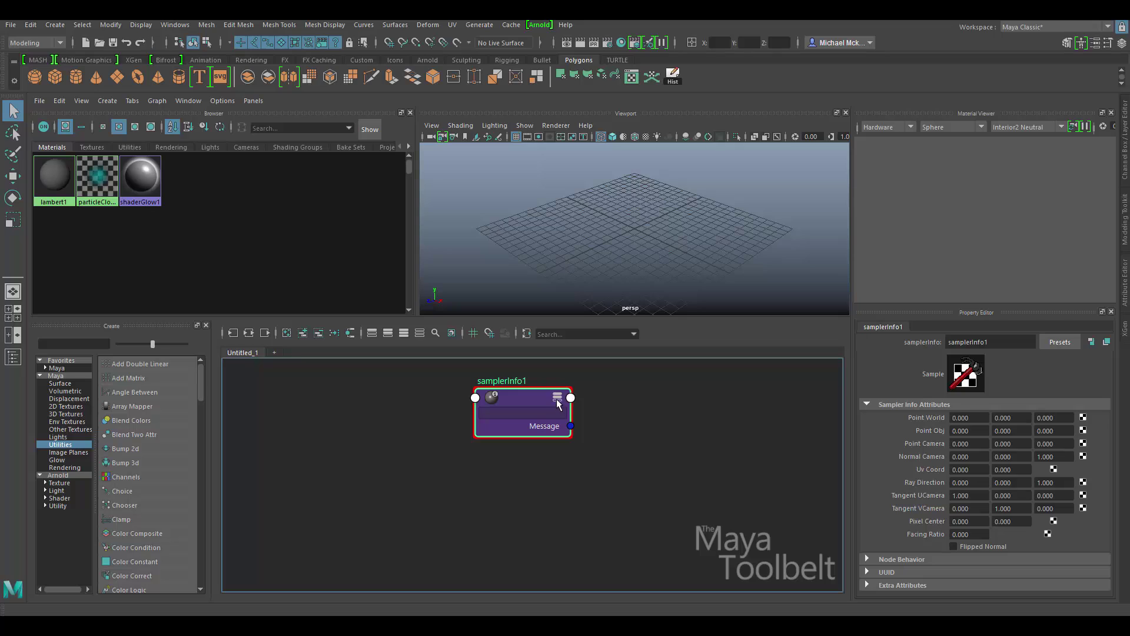
Switch samplerInfo1 between its output and input attribute lists, and try pulling connections from the Facing Ratio and Point Obj outputs
{"action": "left_click", "coordinate": [557, 399]}
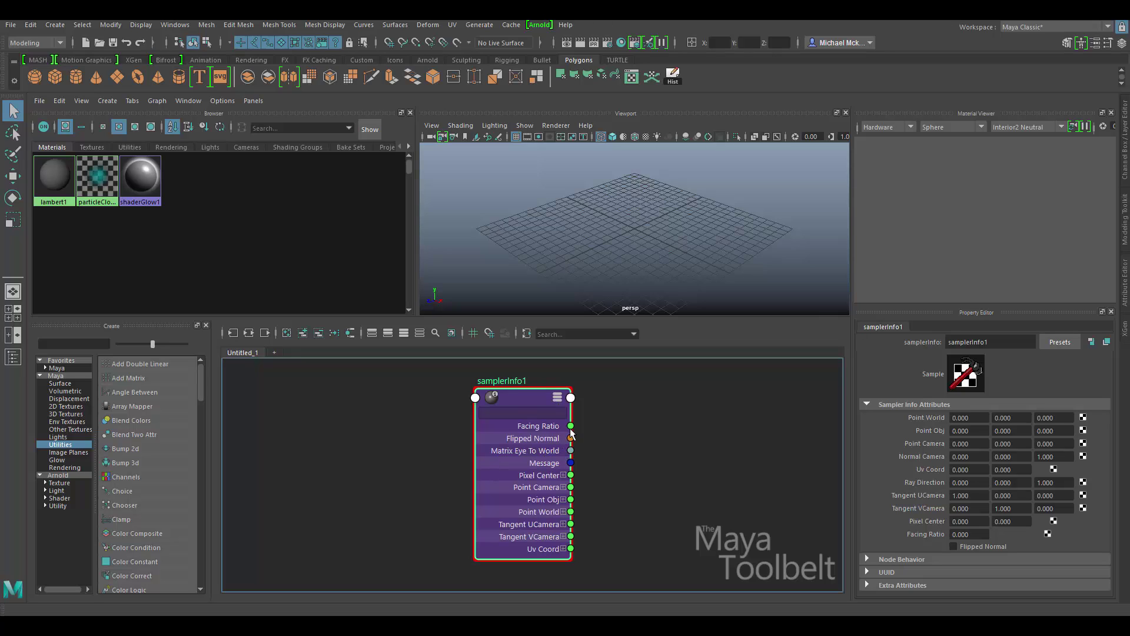
{"action": "left_click_drag", "start_coordinate": [571, 428], "coordinate": [700, 403]}
{"action": "left_click", "coordinate": [557, 399]}
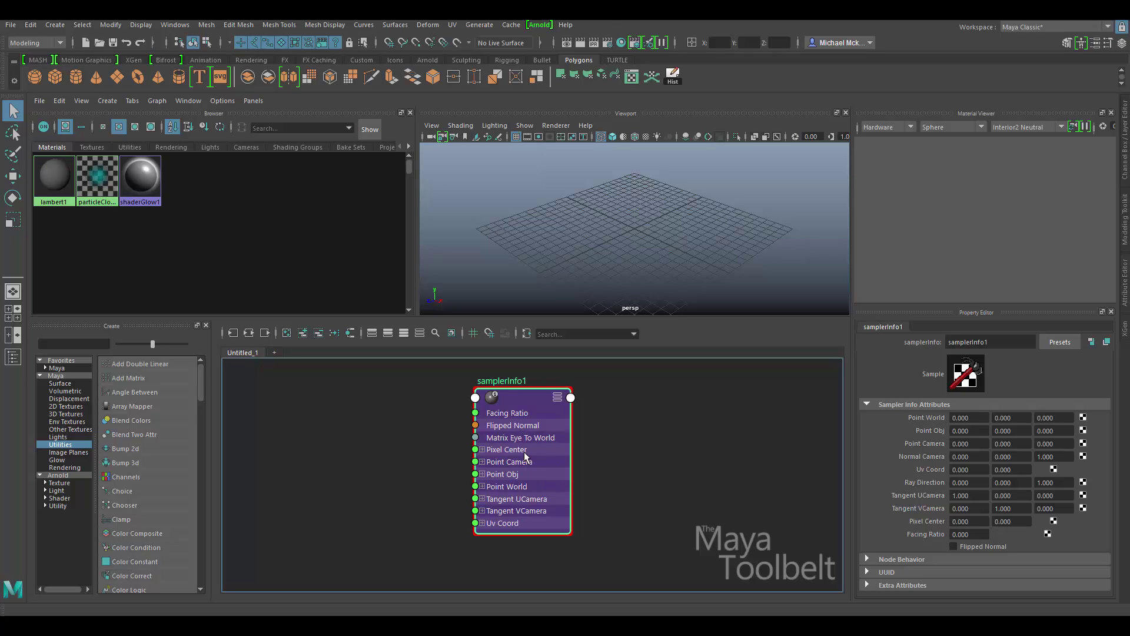
{"action": "left_click", "coordinate": [557, 398]}
{"action": "left_click", "coordinate": [557, 397]}
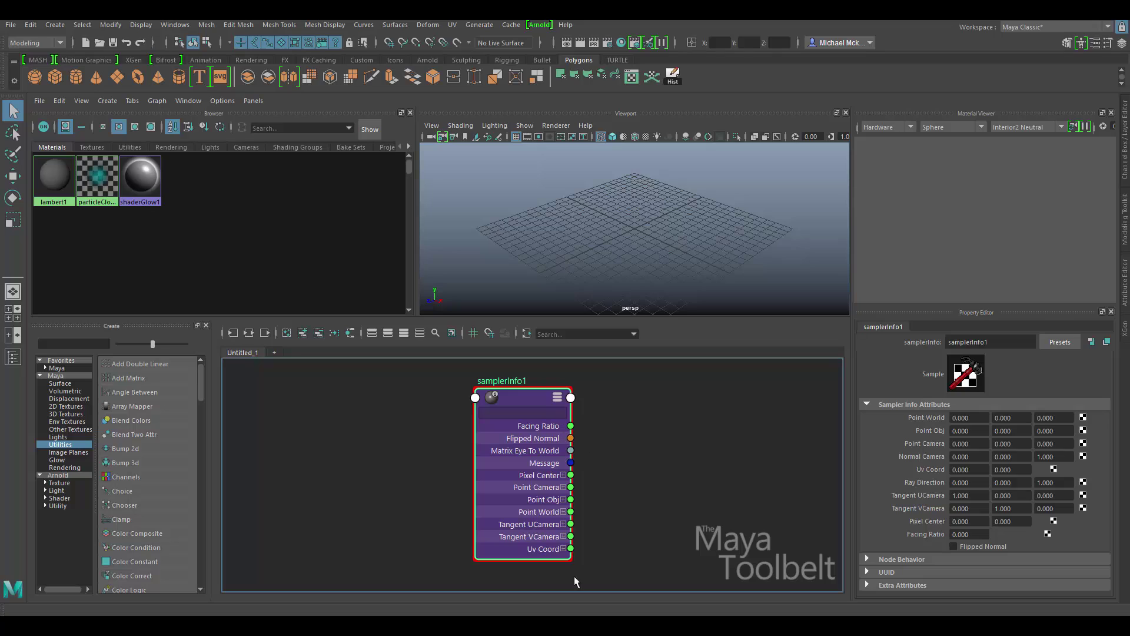
{"action": "left_click_drag", "start_coordinate": [570, 500], "coordinate": [713, 518]}
{"action": "left_click_drag", "start_coordinate": [570, 499], "coordinate": [662, 462]}
Cycle samplerInfo1's display modes around to the full output attribute list, and move the node further left in the graph
{"action": "left_click", "coordinate": [558, 398]}
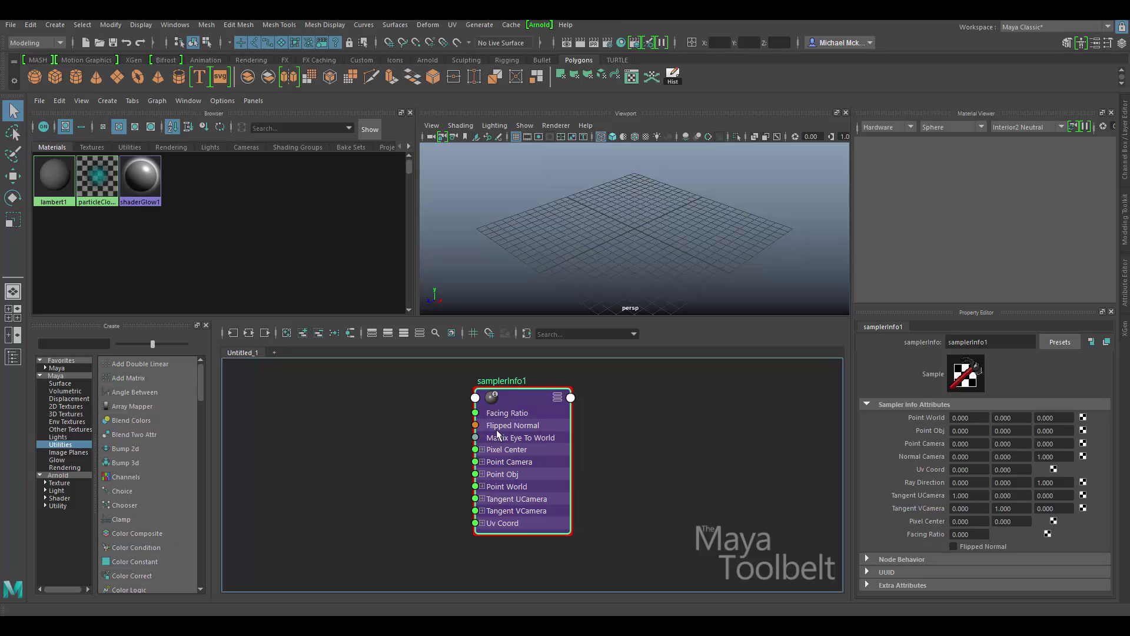
{"action": "left_click", "coordinate": [558, 398]}
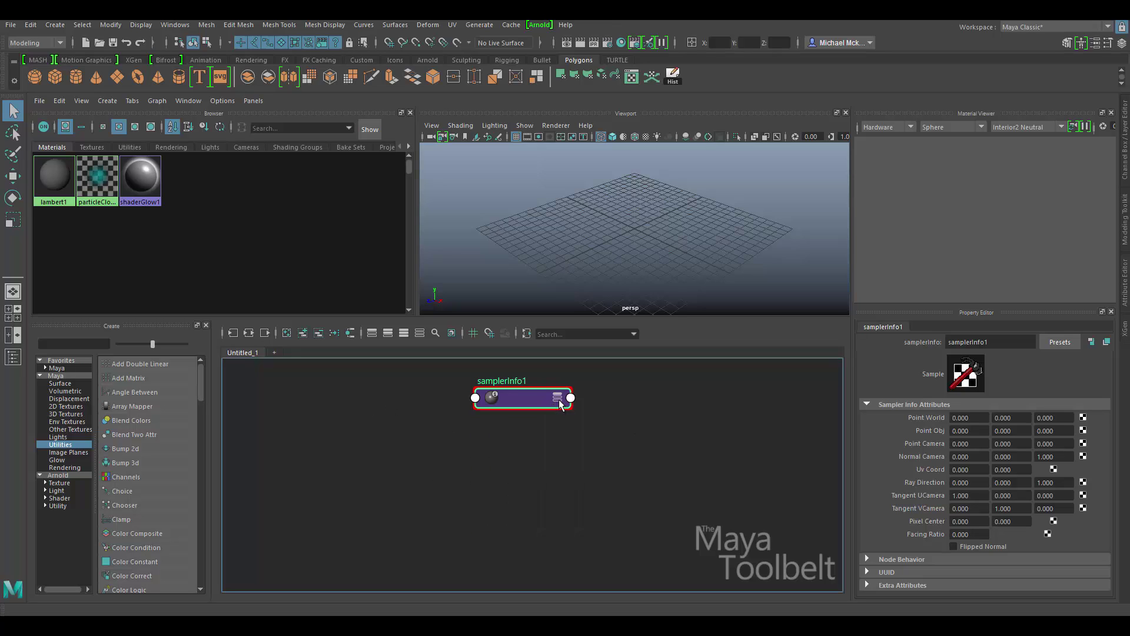
{"action": "left_click", "coordinate": [558, 399]}
{"action": "left_click", "coordinate": [558, 399]}
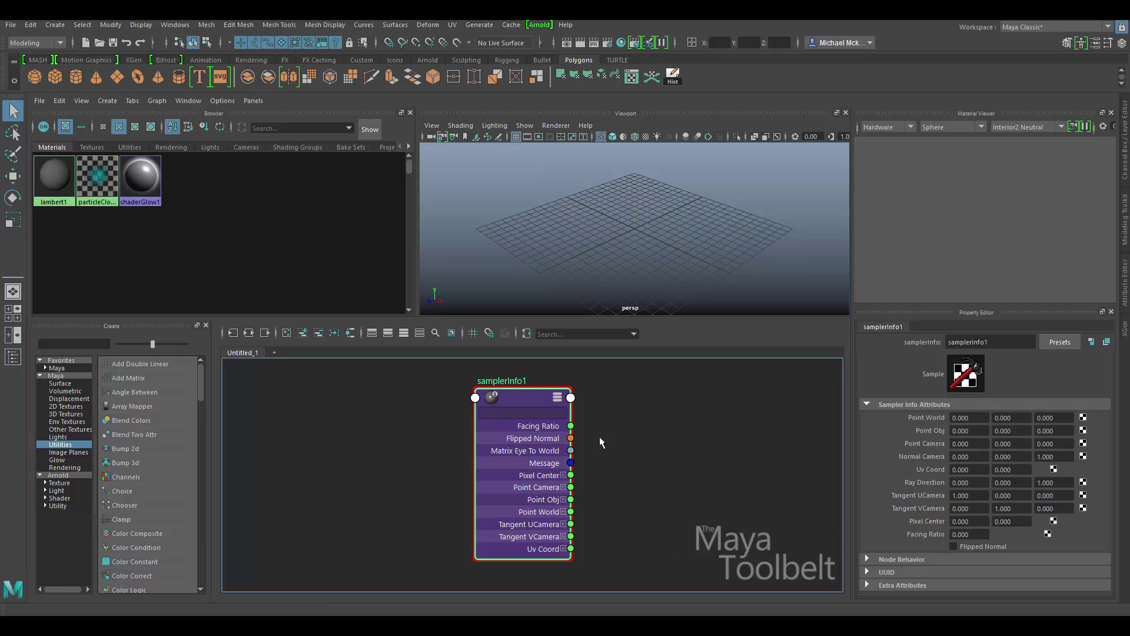
{"action": "left_click_drag", "start_coordinate": [527, 398], "coordinate": [423, 402]}
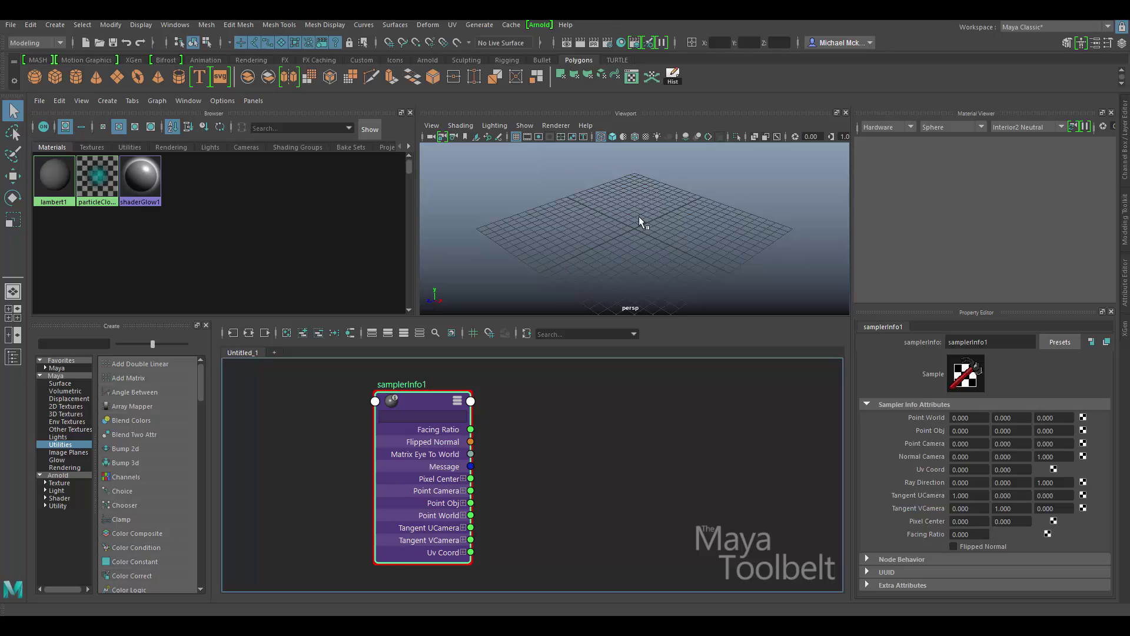
Create a polygon sphere at the centre of the grid and switch the viewport to shaded display
{"action": "left_click", "coordinate": [35, 77]}
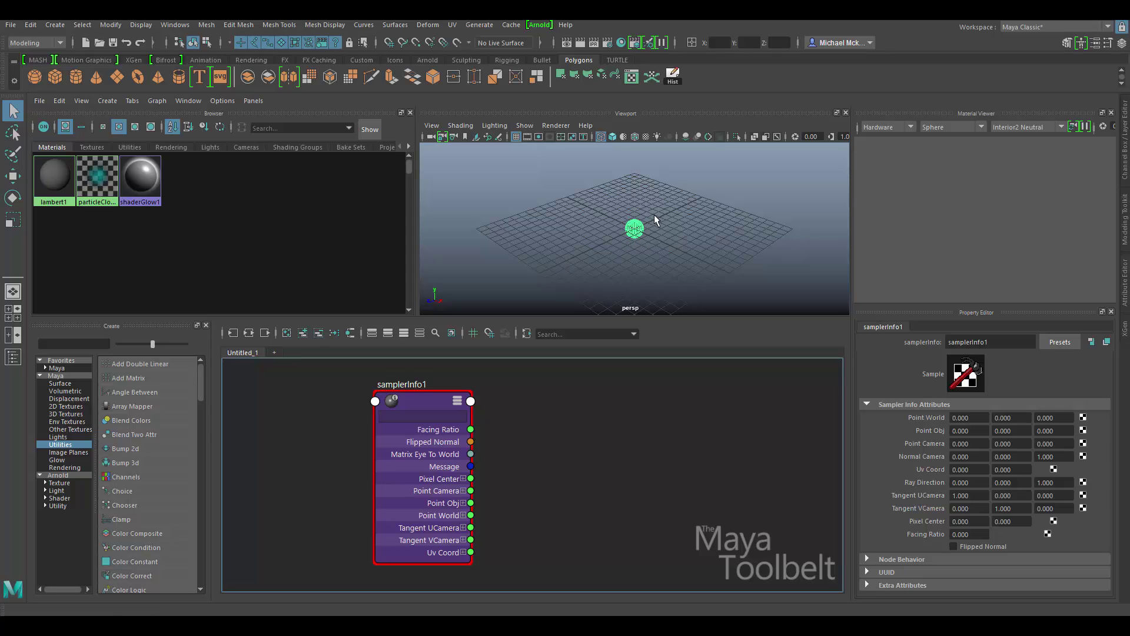
{"action": "right_click_drag", "start_coordinate": [626, 236], "coordinate": [795, 252], "text": "alt"}
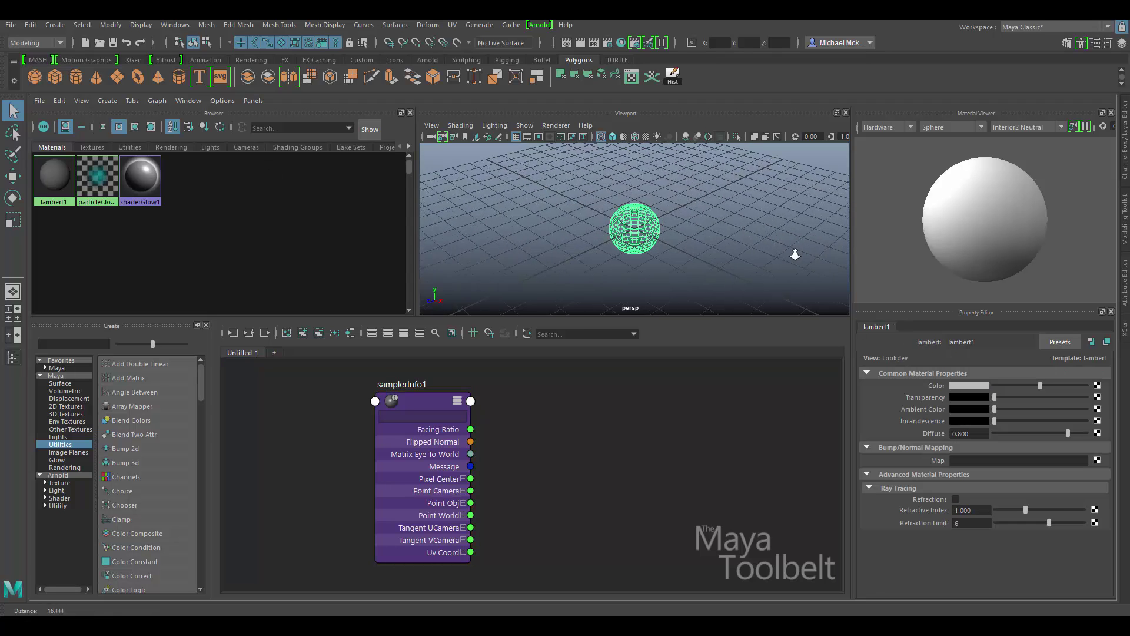
{"action": "key", "text": "5"}
Scale the sphere uniformly to about 3.28 and return to the Select tool
{"action": "key", "text": "r"}
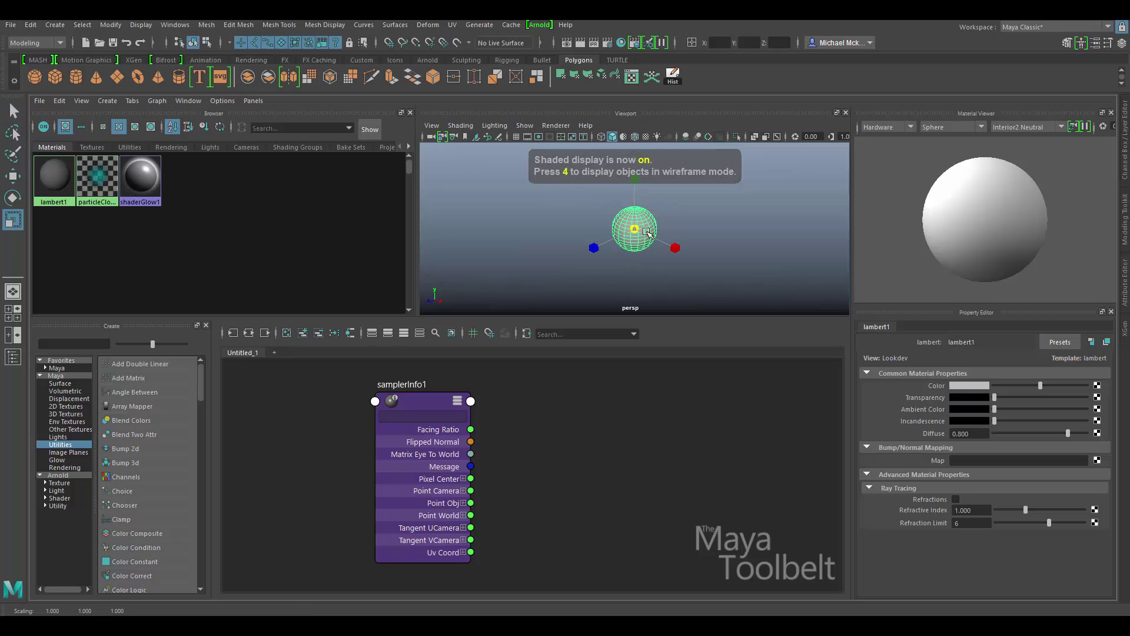
{"action": "left_click_drag", "start_coordinate": [635, 229], "coordinate": [723, 249]}
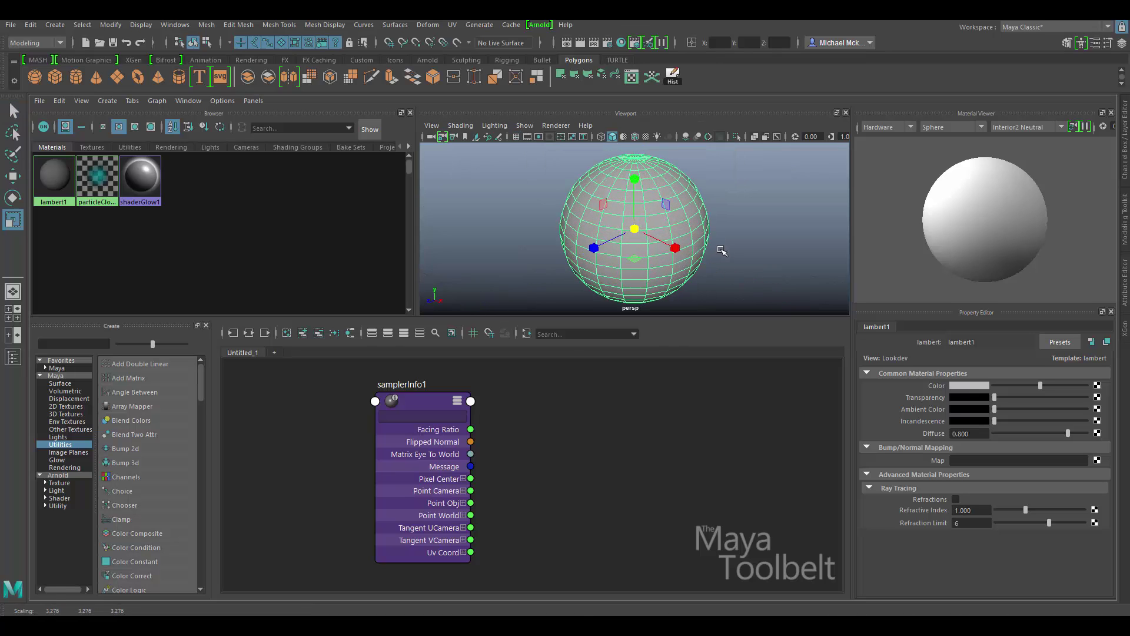
{"action": "key", "text": "q"}
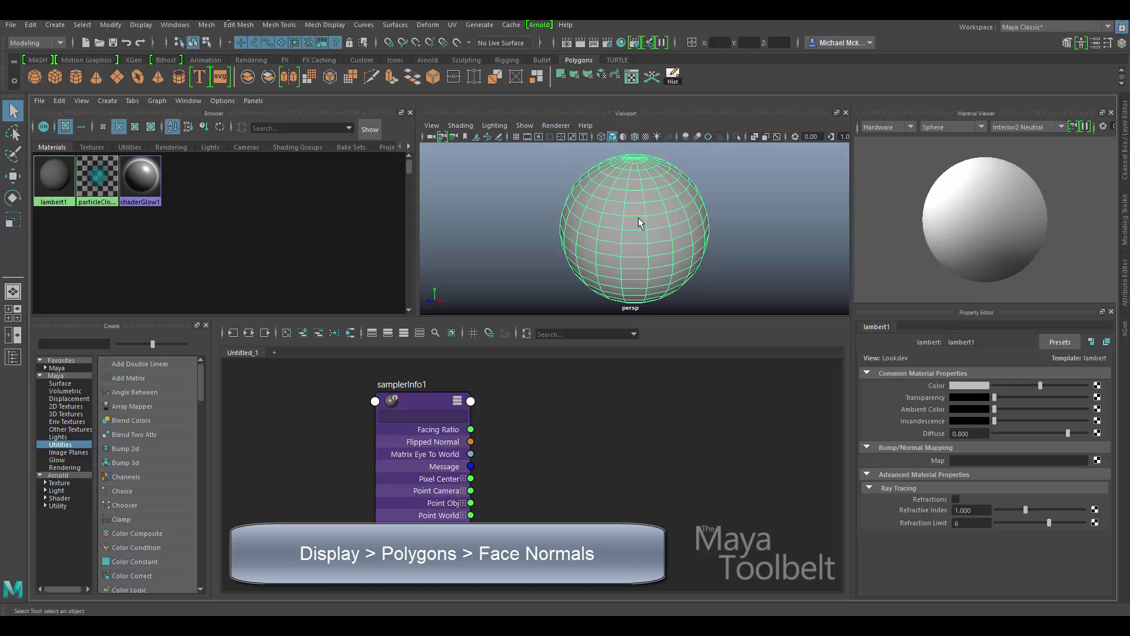
Display the sphere's face normals and examine their directions from several camera angles and distances
{"action": "left_click", "coordinate": [141, 24]}
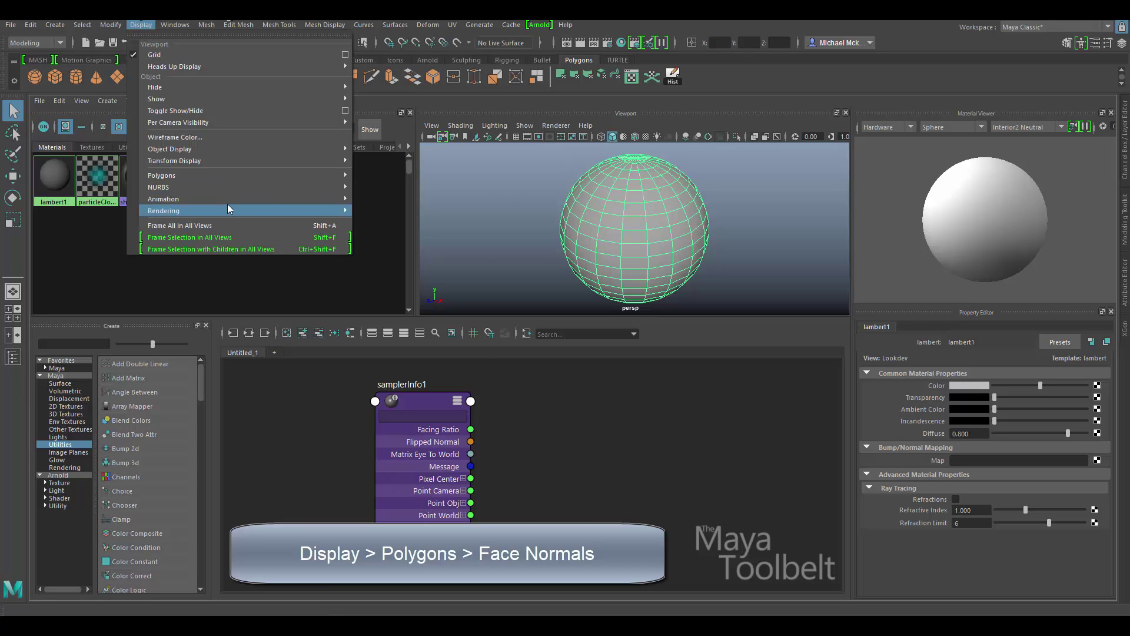
{"action": "mouse_move", "coordinate": [256, 175]}
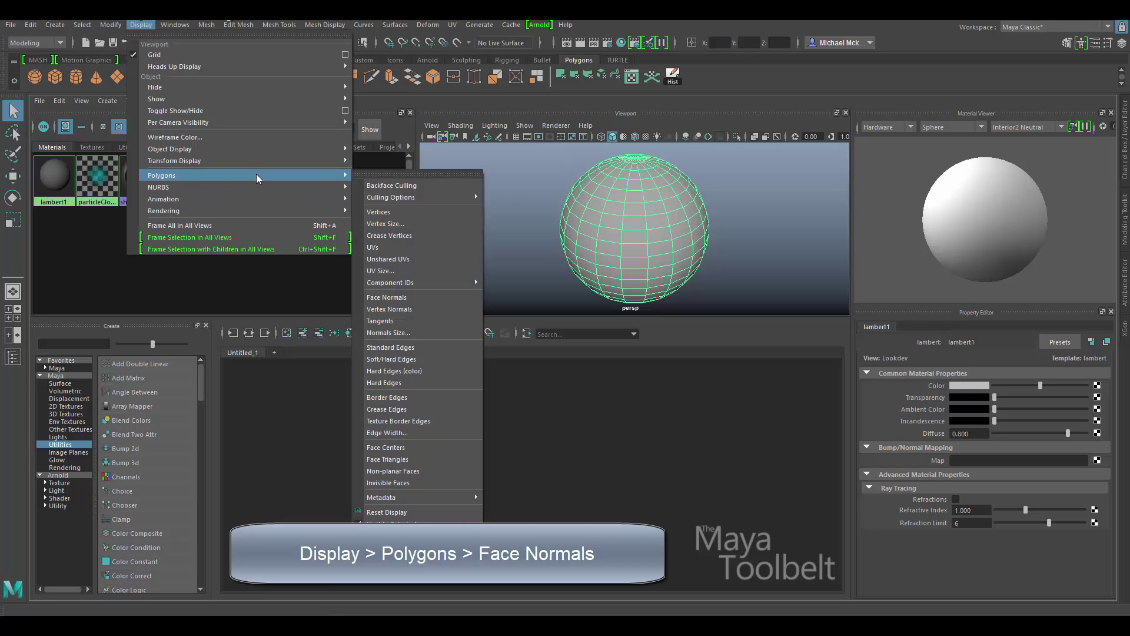
{"action": "left_click", "coordinate": [411, 298]}
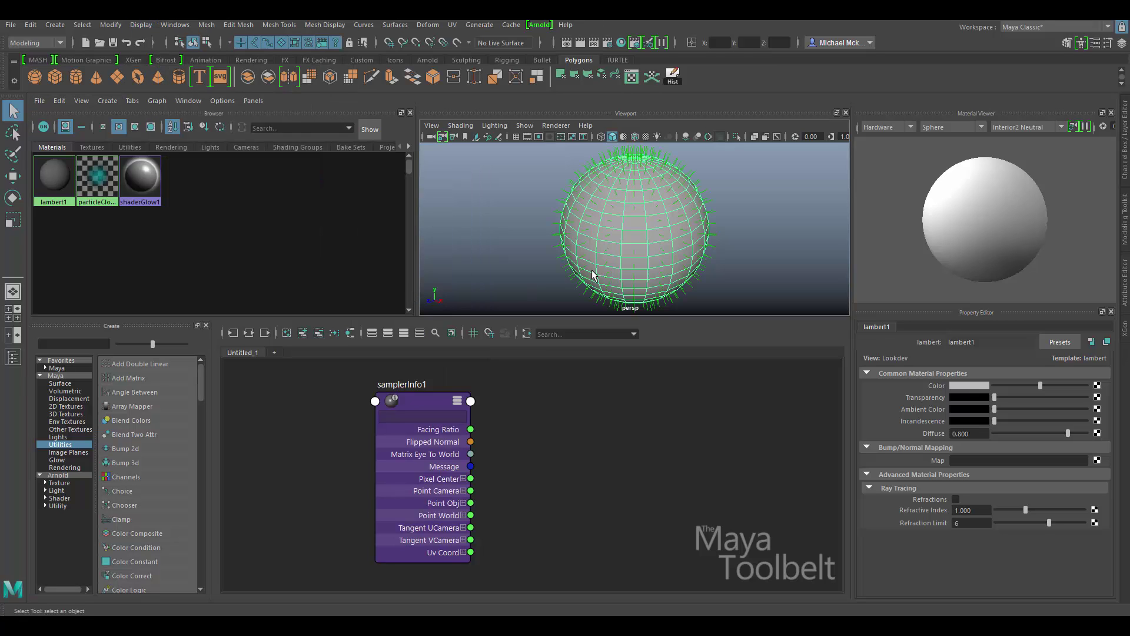
{"action": "right_click_drag", "start_coordinate": [645, 240], "coordinate": [747, 230], "text": "alt"}
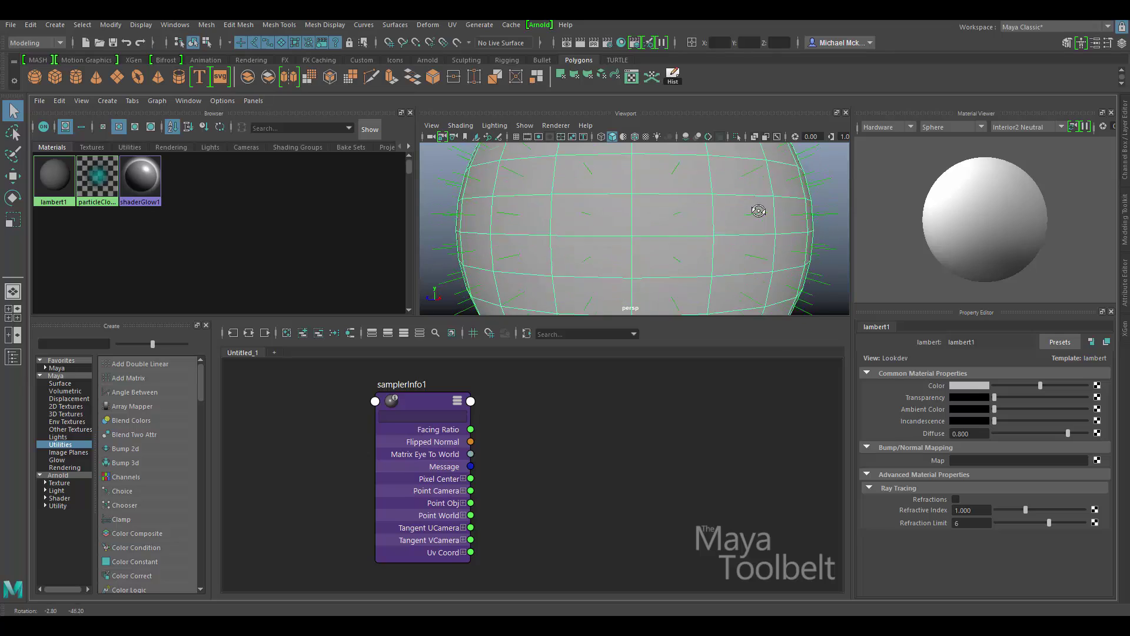
{"action": "left_click_drag", "start_coordinate": [827, 203], "coordinate": [757, 232], "text": "alt"}
{"action": "right_click_drag", "start_coordinate": [757, 232], "coordinate": [626, 214], "text": "alt"}
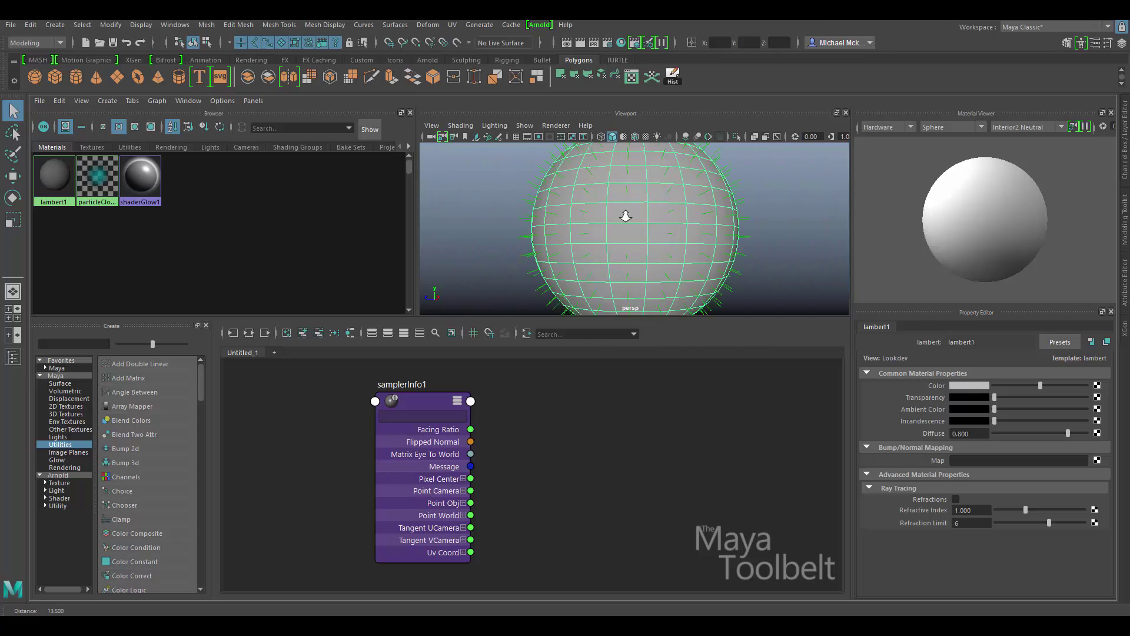
{"action": "left_click_drag", "start_coordinate": [625, 215], "coordinate": [631, 276], "text": "alt"}
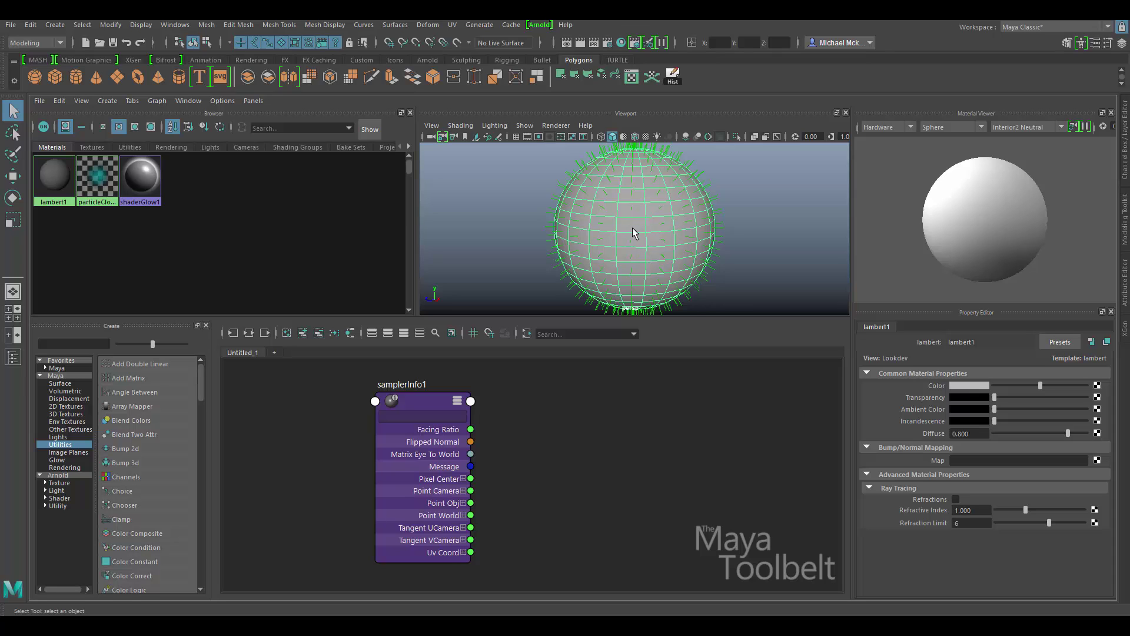
{"action": "right_click_drag", "start_coordinate": [591, 234], "coordinate": [634, 227], "text": "alt"}
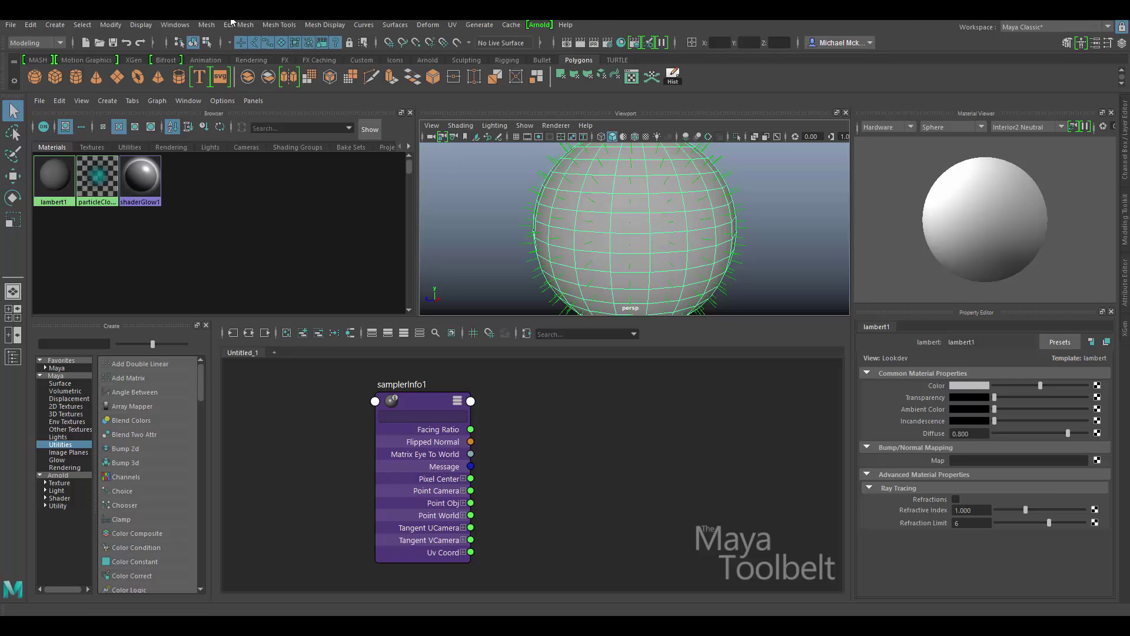
Turn off the display of the sphere's normals
{"action": "left_click", "coordinate": [141, 25]}
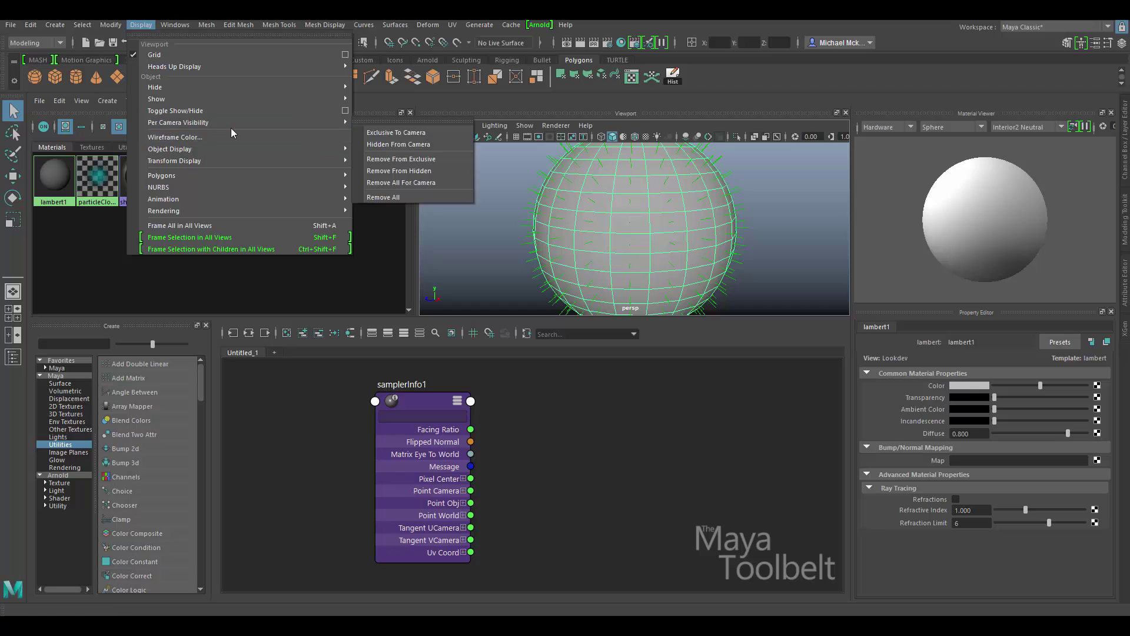
{"action": "mouse_move", "coordinate": [243, 174]}
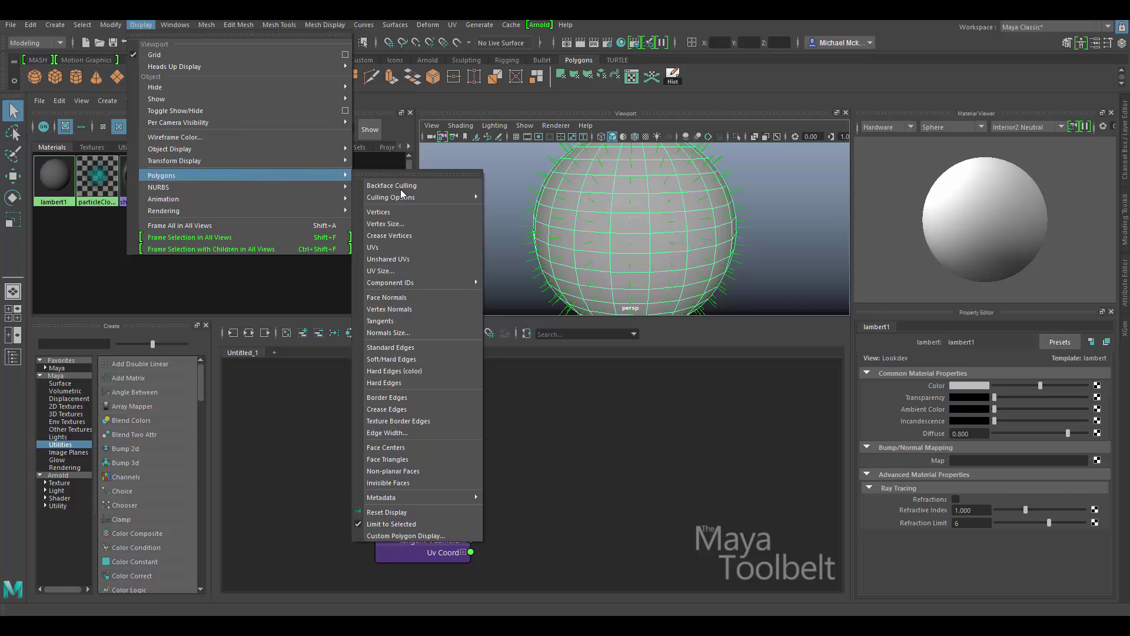
{"action": "left_click", "coordinate": [417, 309]}
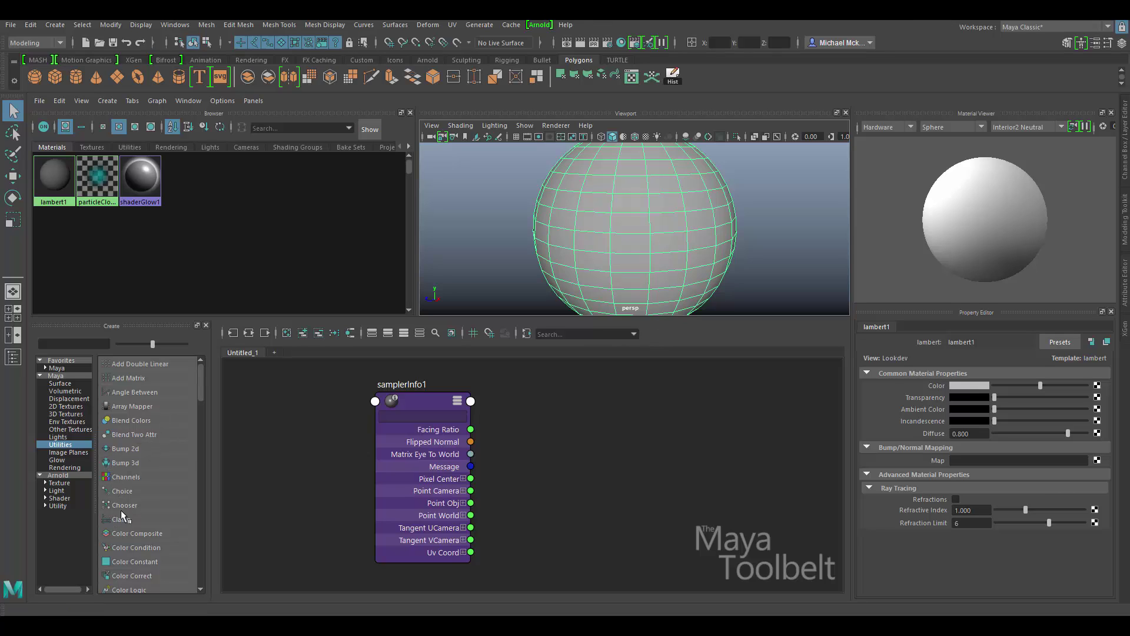
Create a Maya Blinn surface material and assign it to the sphere
{"action": "left_click", "coordinate": [62, 384]}
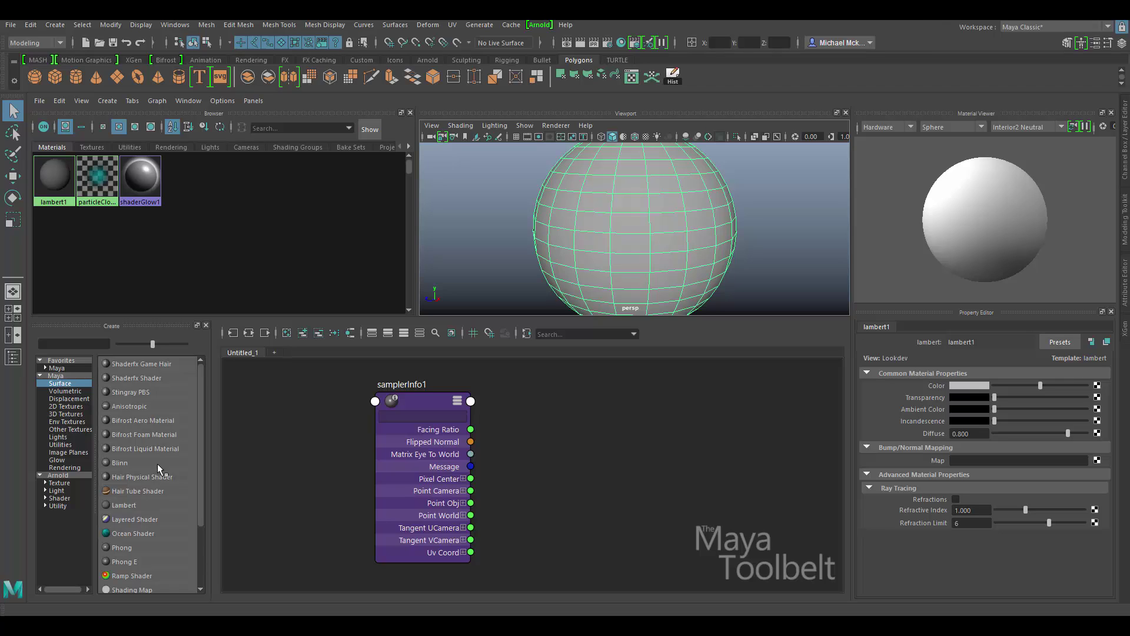
{"action": "left_click", "coordinate": [117, 462]}
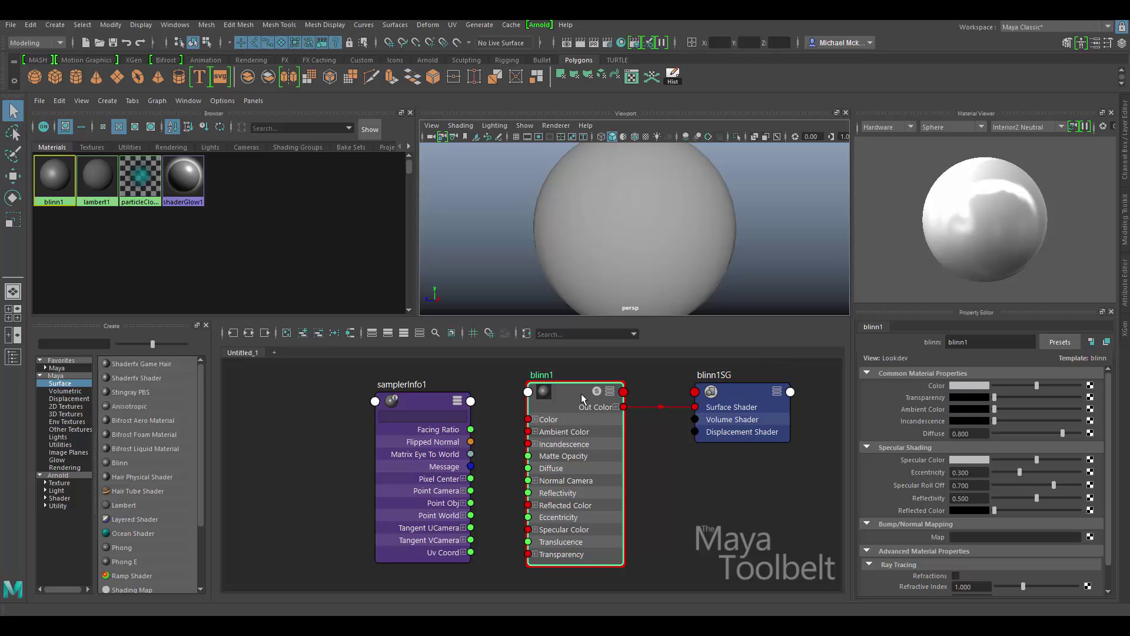
{"action": "middle_click_drag", "start_coordinate": [574, 393], "coordinate": [660, 214]}
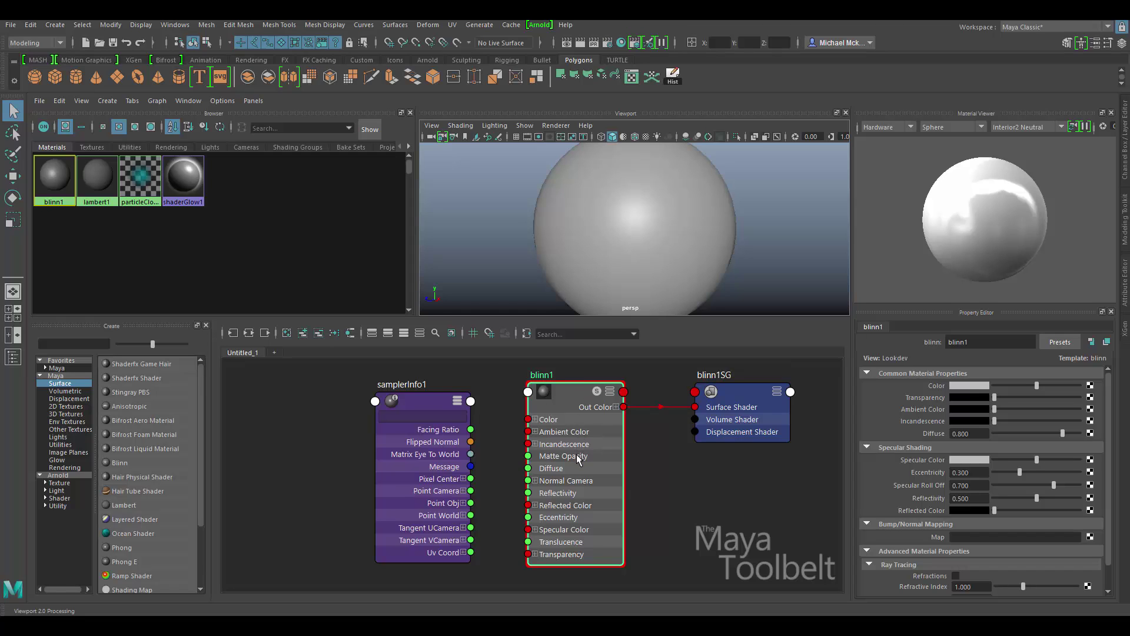
Move samplerInfo1 well to the left of blinn1 to open a gap between the two nodes in the graph
{"action": "middle_click_drag", "start_coordinate": [576, 454], "coordinate": [680, 444], "text": "alt"}
{"action": "right_click_drag", "start_coordinate": [681, 444], "coordinate": [613, 433], "text": "alt"}
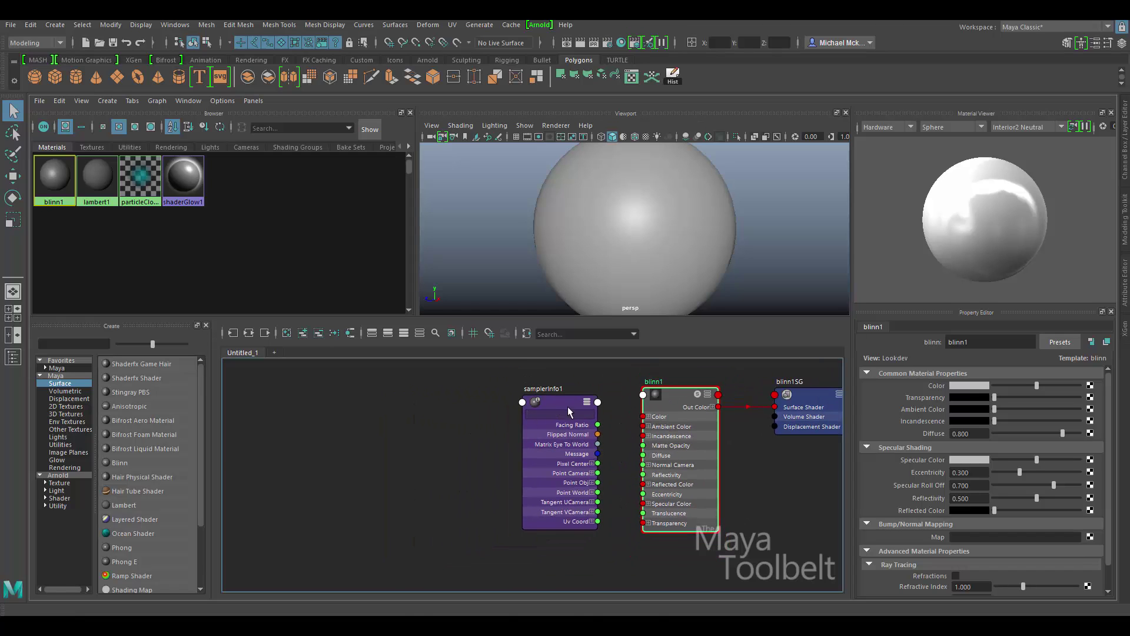
{"action": "left_click_drag", "start_coordinate": [567, 406], "coordinate": [404, 413]}
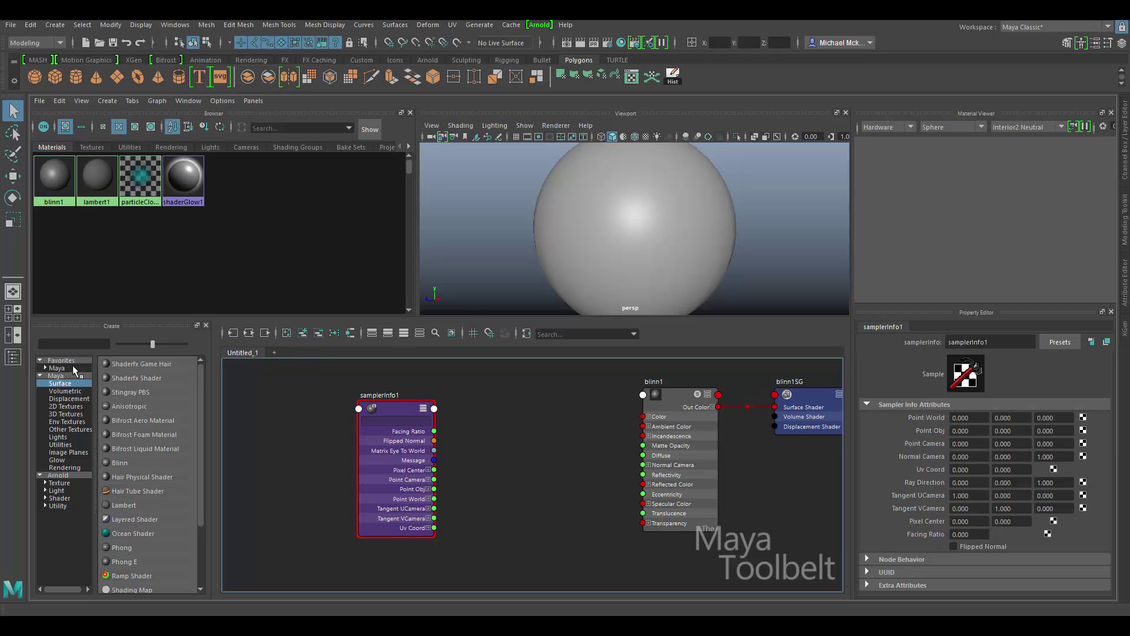
Add a Ramp 2D texture between samplerInfo1 and blinn1, and position its place2dTexture node above samplerInfo1
{"action": "left_click", "coordinate": [61, 407]}
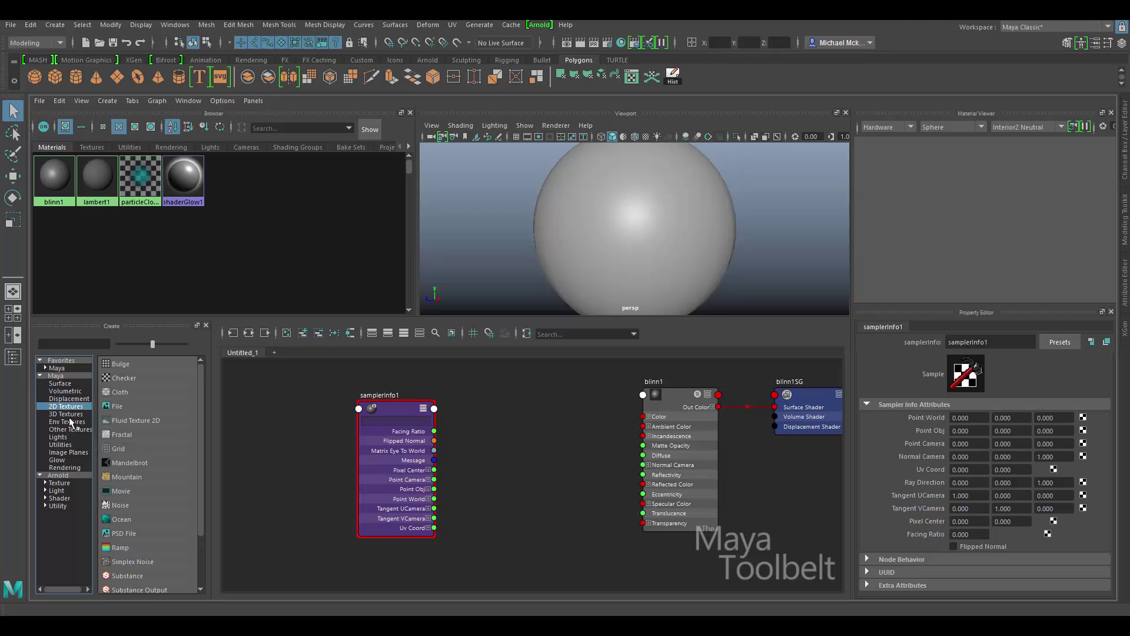
{"action": "left_click_drag", "start_coordinate": [122, 551], "coordinate": [573, 432]}
{"action": "left_click_drag", "start_coordinate": [471, 469], "coordinate": [462, 373]}
{"action": "left_click_drag", "start_coordinate": [557, 415], "coordinate": [555, 405]}
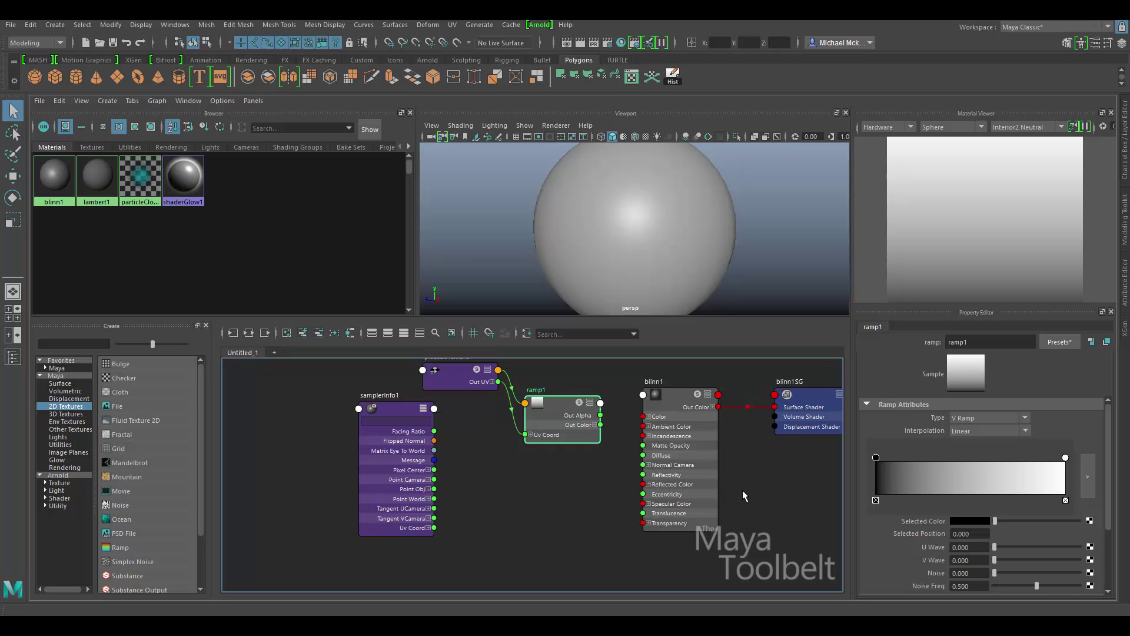
Try raising blinn1's Transparency to full white, and return it to black
{"action": "left_click", "coordinate": [676, 397]}
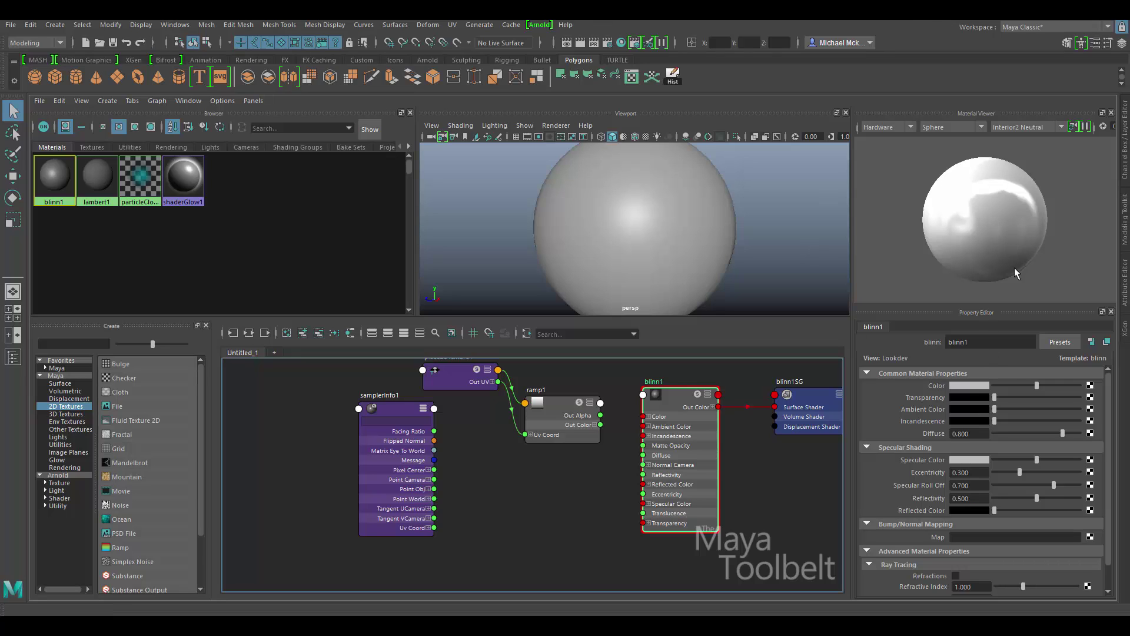
{"action": "left_click_drag", "start_coordinate": [1004, 397], "coordinate": [1079, 397]}
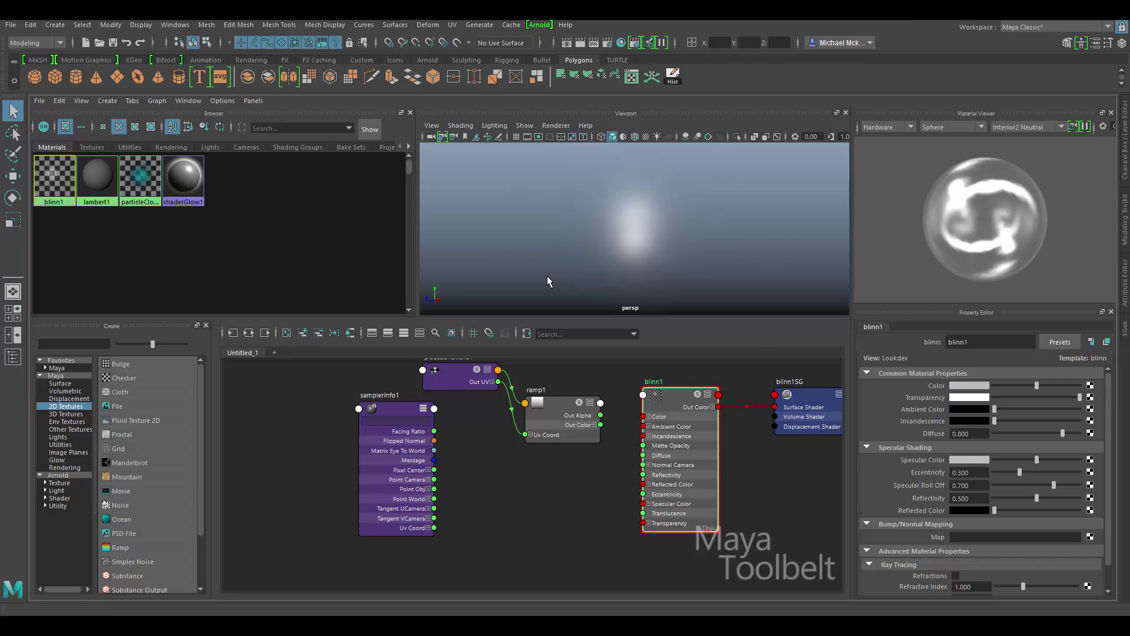
{"action": "left_click_drag", "start_coordinate": [1073, 397], "coordinate": [989, 398]}
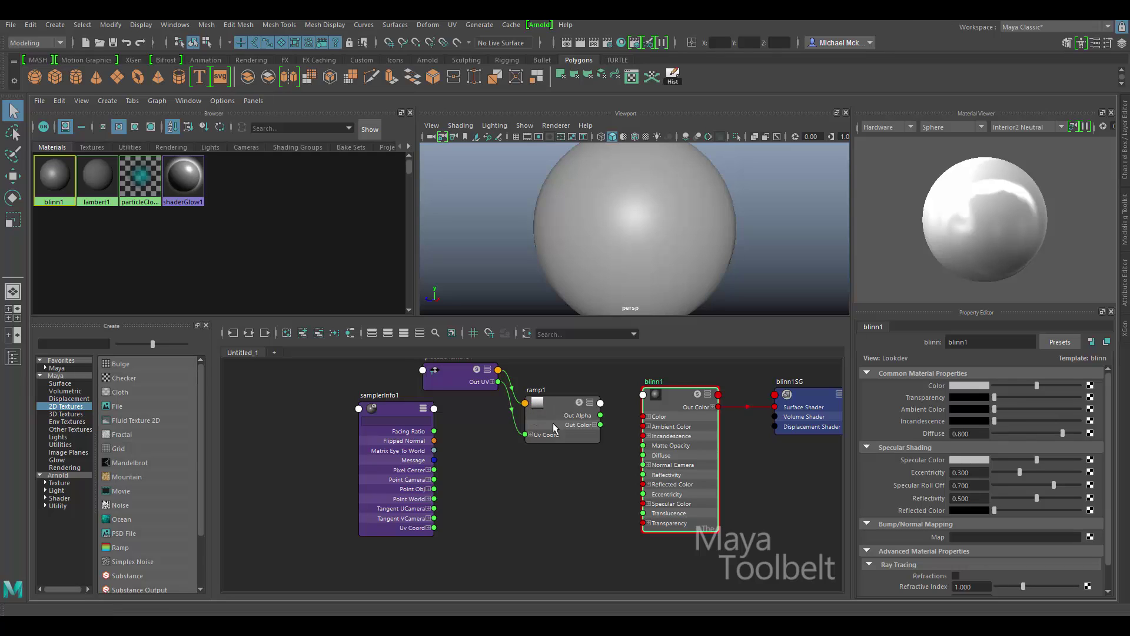
Delete the place2dTexture1 node feeding ramp1
{"action": "mouse_move", "coordinate": [465, 376]}
{"action": "left_mouse_down"}
{"action": "mouse_move", "coordinate": [483, 386]}
{"action": "mouse_move", "coordinate": [470, 382]}
{"action": "mouse_move", "coordinate": [466, 395]}
{"action": "left_mouse_up"}
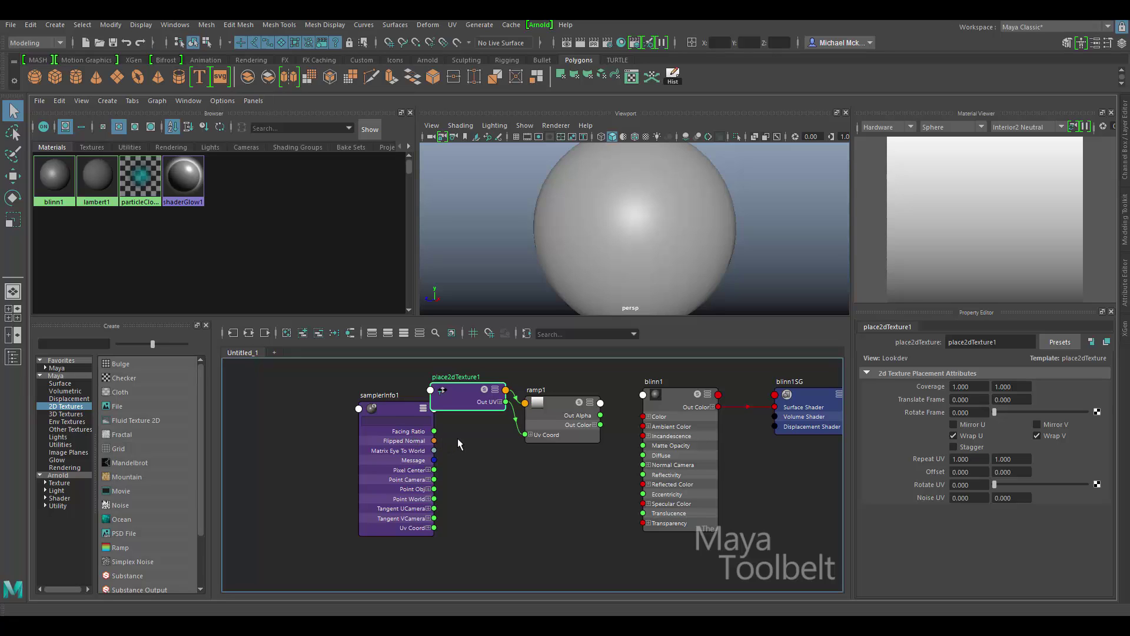
{"action": "left_click_drag", "start_coordinate": [477, 402], "coordinate": [467, 387]}
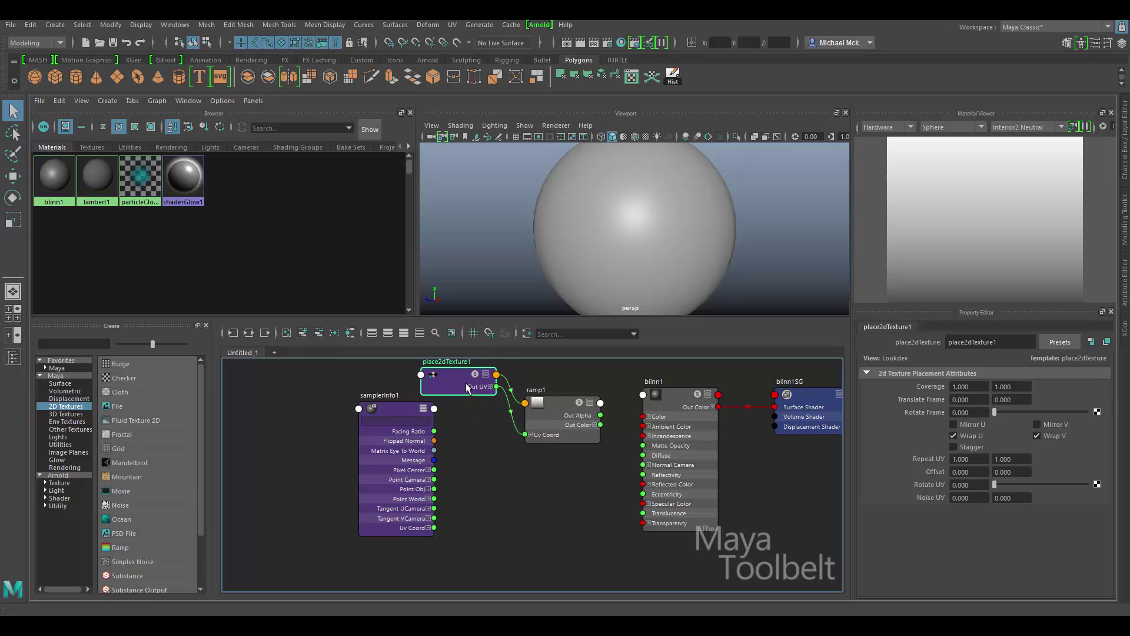
{"action": "key", "text": "Delete"}
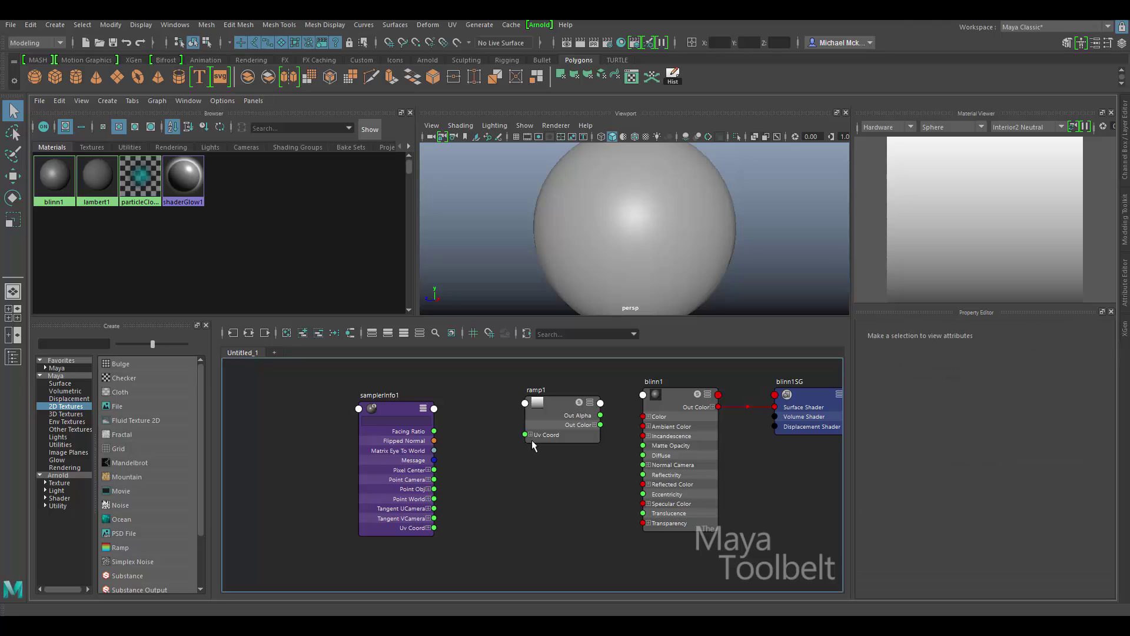
Move ramp1 slightly closer to samplerInfo1 and set its type to U Ramp
{"action": "left_click", "coordinate": [556, 400]}
{"action": "left_click_drag", "start_coordinate": [562, 407], "coordinate": [540, 412]}
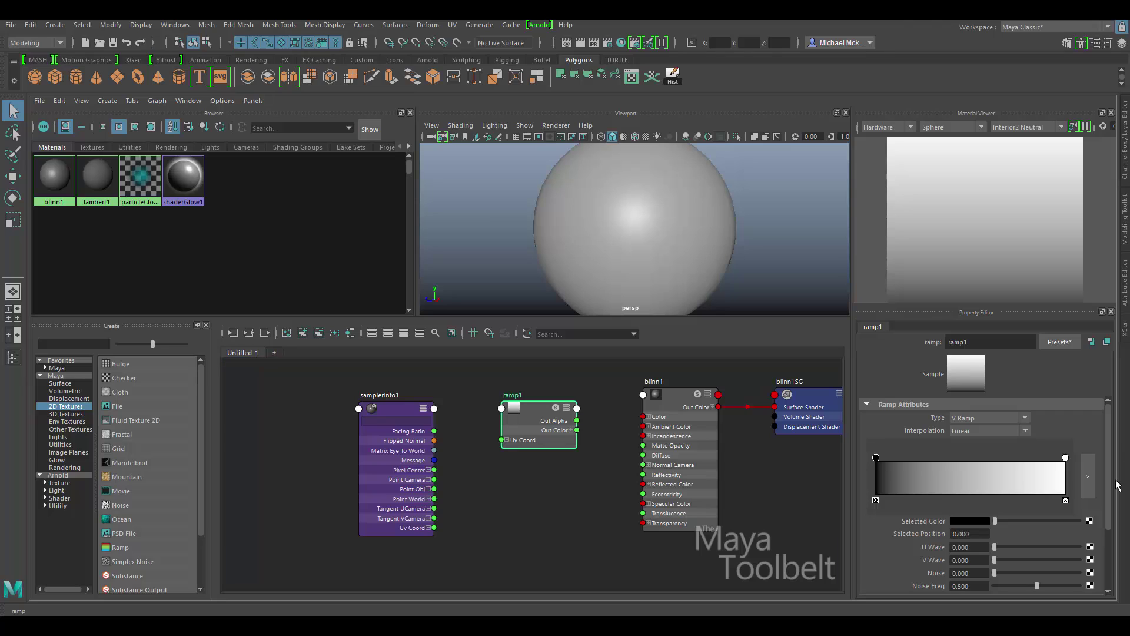
{"action": "mouse_move", "coordinate": [1109, 496]}
{"action": "left_mouse_down"}
{"action": "mouse_move", "coordinate": [1112, 544]}
{"action": "mouse_move", "coordinate": [1111, 483]}
{"action": "left_mouse_up"}
{"action": "left_click", "coordinate": [989, 418]}
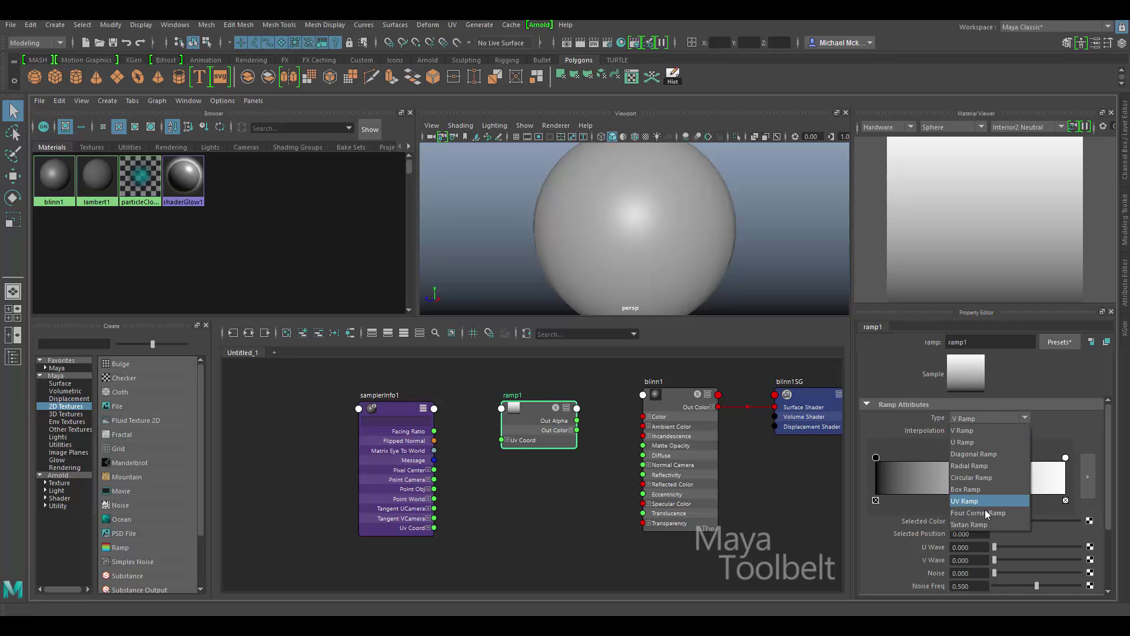
{"action": "left_click", "coordinate": [979, 442]}
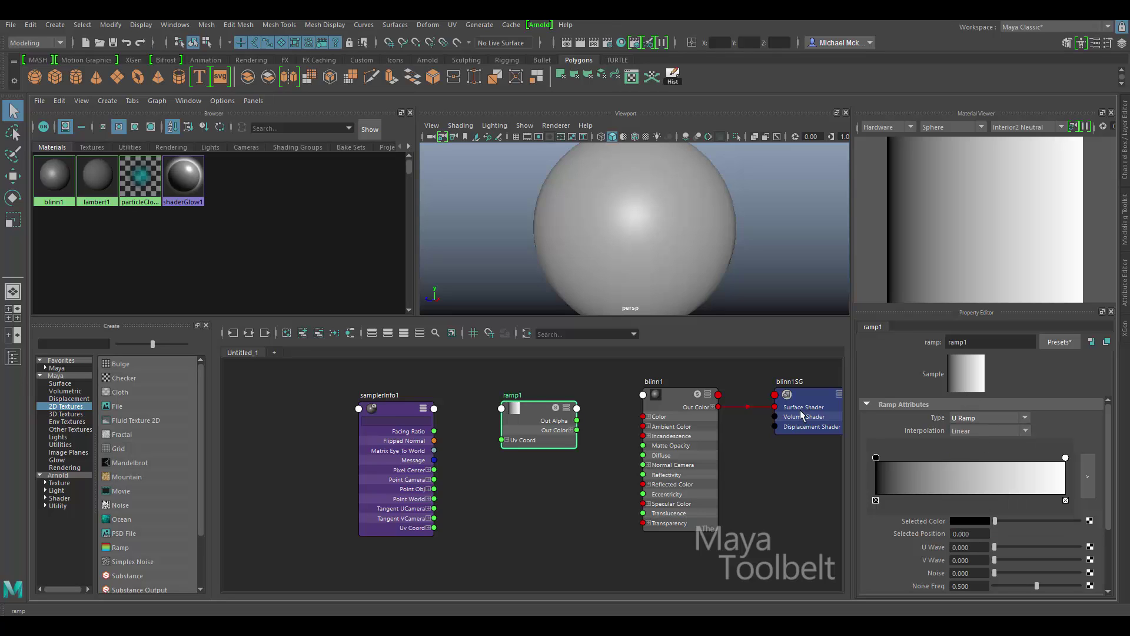
Connect ramp1's Out Color to blinn1's Color and turn on textured shading in the viewport
{"action": "left_click_drag", "start_coordinate": [578, 431], "coordinate": [642, 416]}
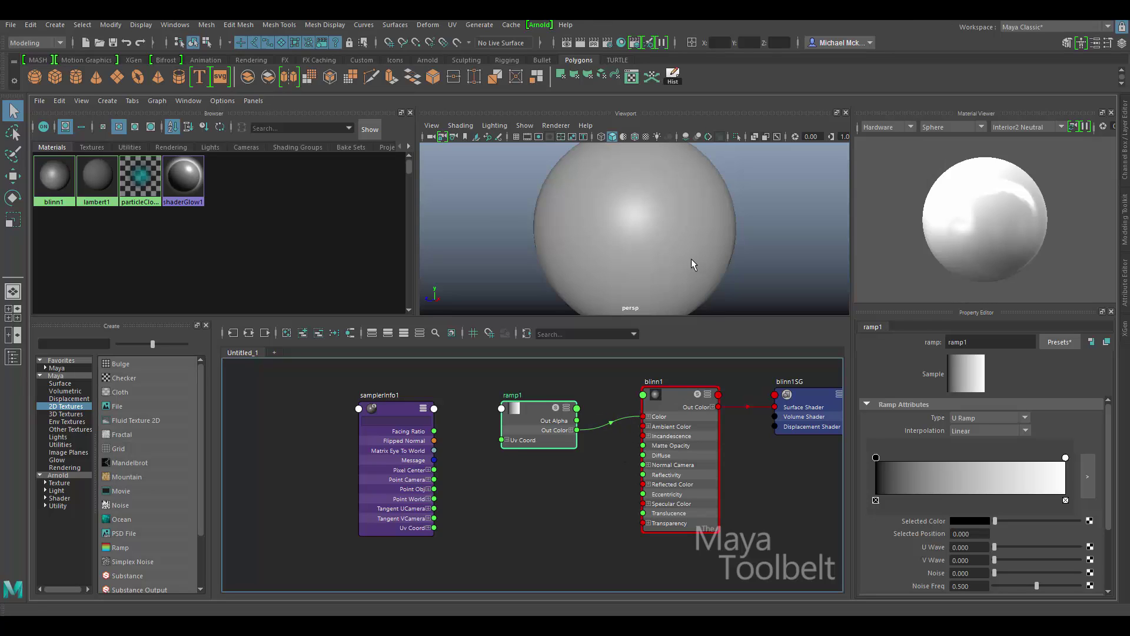
{"action": "left_click_drag", "start_coordinate": [691, 263], "coordinate": [643, 238], "text": "alt"}
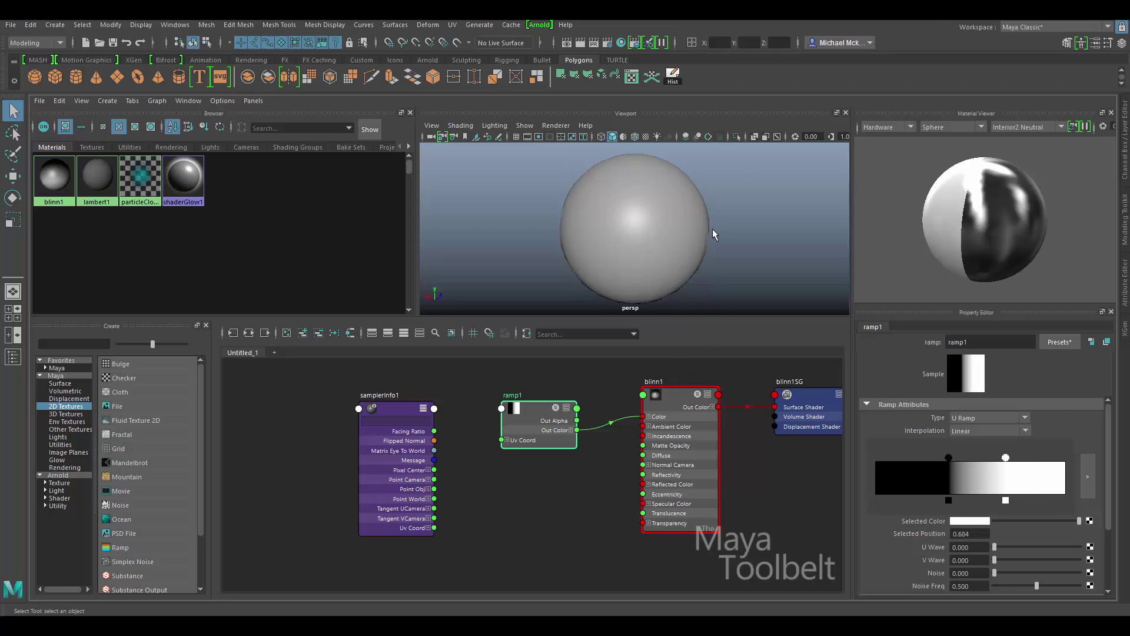
{"action": "key", "text": "6"}
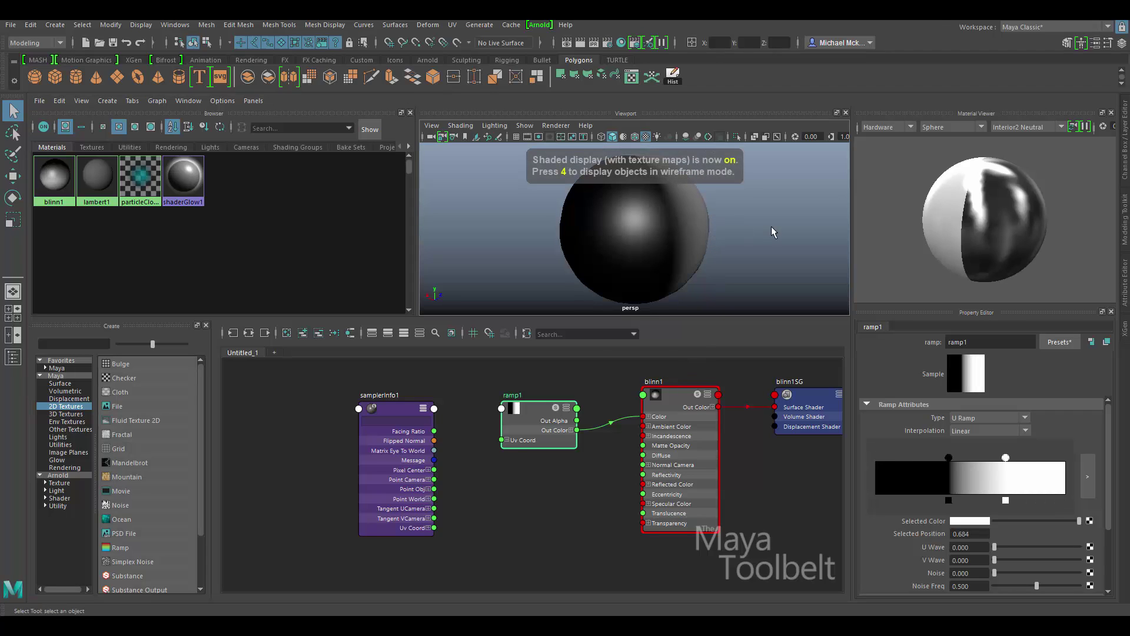
{"action": "left_click_drag", "start_coordinate": [771, 228], "coordinate": [722, 252], "text": "alt"}
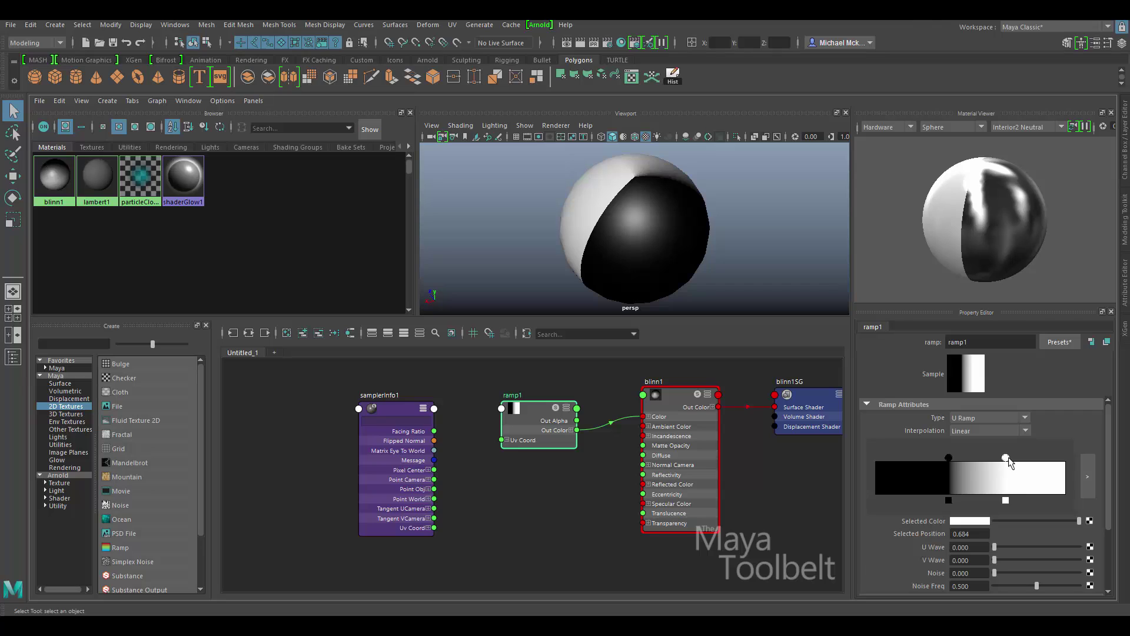
Return ramp1's white and black color markers to opposite ends of the gradient
{"action": "left_click_drag", "start_coordinate": [1006, 459], "coordinate": [1066, 458]}
{"action": "left_click_drag", "start_coordinate": [948, 458], "coordinate": [844, 472]}
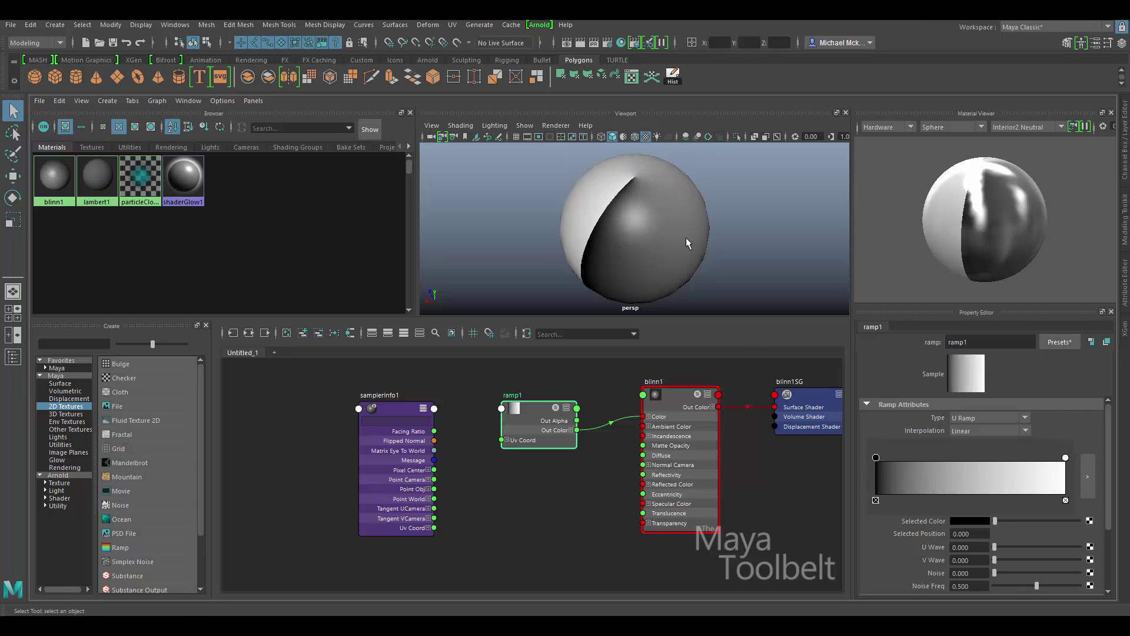
{"action": "left_click_drag", "start_coordinate": [647, 223], "coordinate": [659, 248], "text": "alt"}
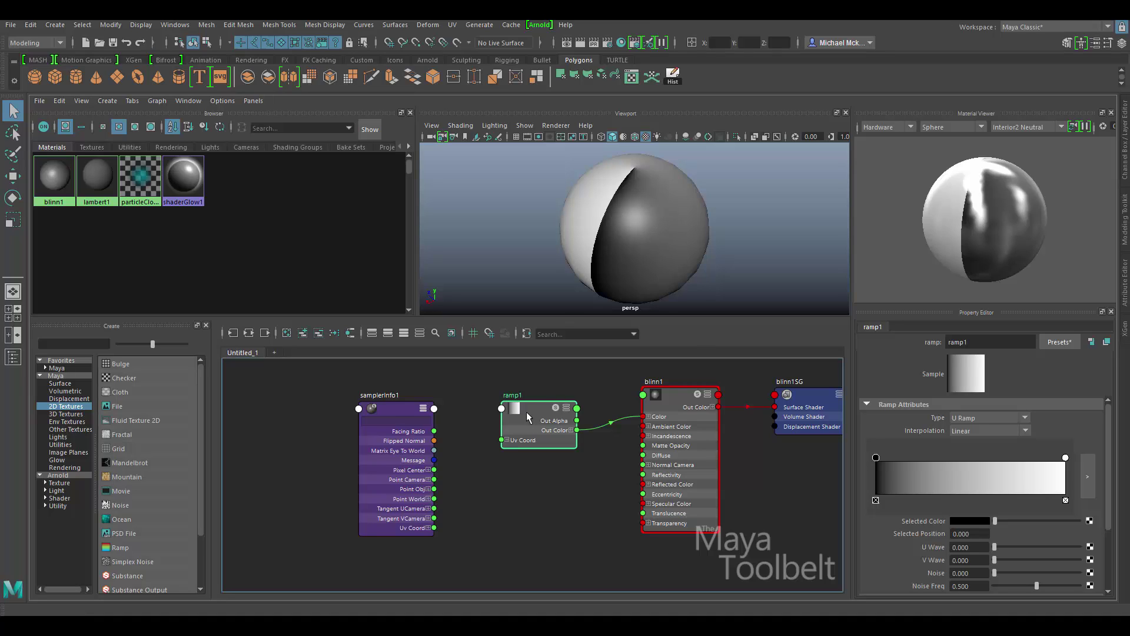
Set ramp1's type to V Ramp and inspect the gradient around the sphere
{"action": "left_click", "coordinate": [960, 418]}
{"action": "left_click", "coordinate": [970, 435]}
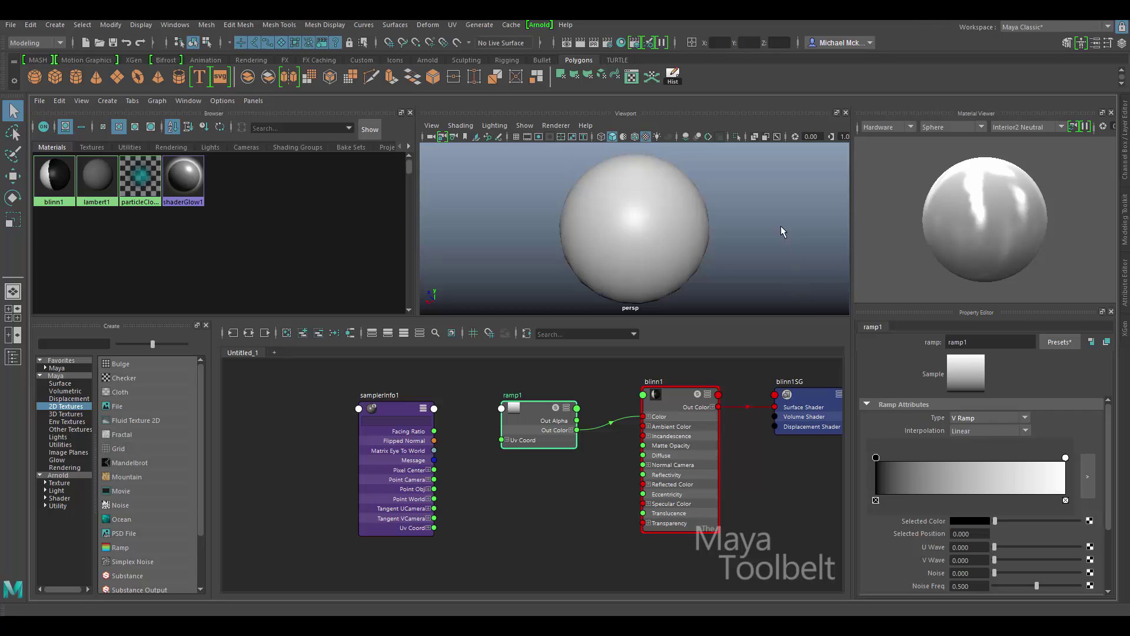
{"action": "mouse_move", "coordinate": [784, 232]}
{"action": "left_mouse_down", "text": "alt"}
{"action": "mouse_move", "coordinate": [737, 212]}
{"action": "mouse_move", "coordinate": [709, 291]}
{"action": "mouse_move", "coordinate": [724, 270]}
{"action": "left_mouse_up", "text": "alt"}
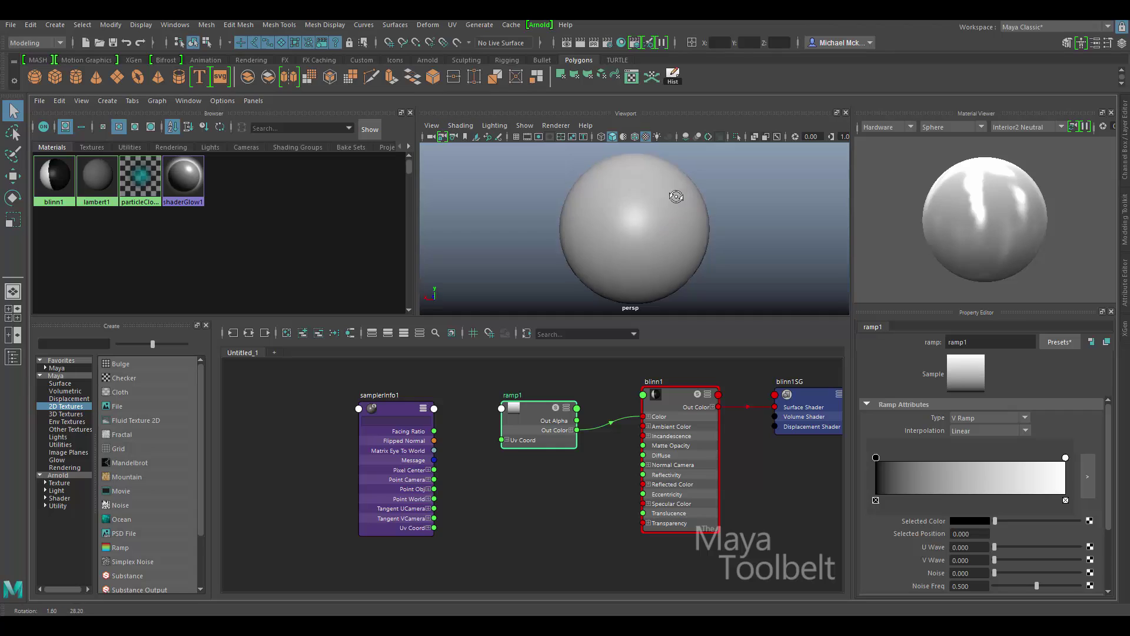
{"action": "mouse_move", "coordinate": [641, 201]}
{"action": "left_mouse_down", "text": "alt"}
{"action": "mouse_move", "coordinate": [684, 131]}
{"action": "mouse_move", "coordinate": [693, 270]}
{"action": "left_mouse_up", "text": "alt"}
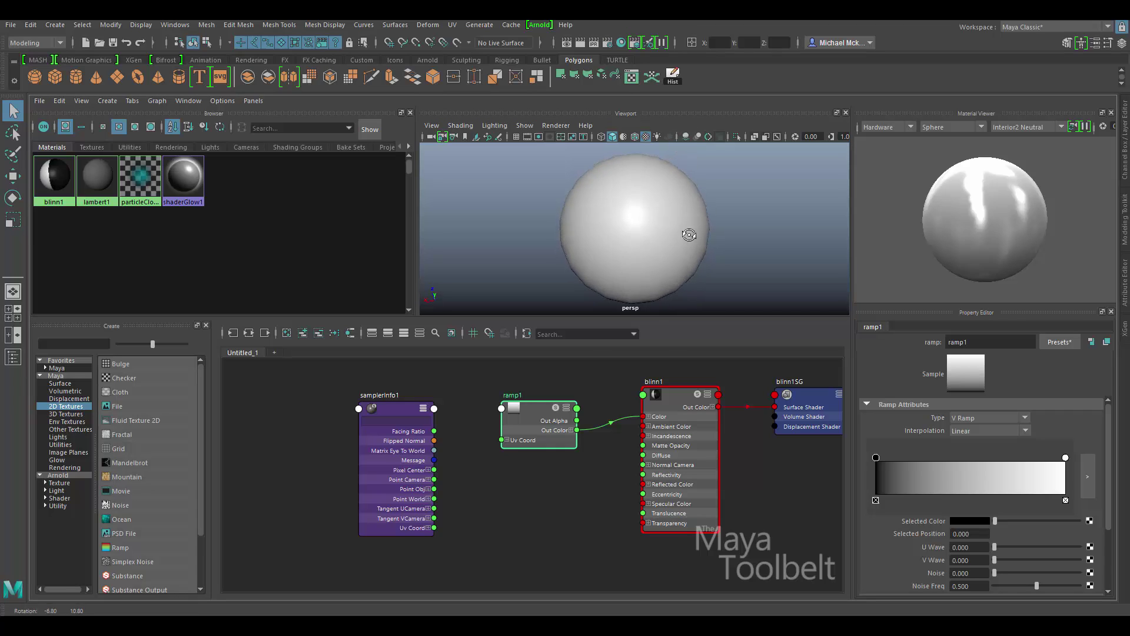
Try U Ramp as ramp1's type, and switch it back to V Ramp
{"action": "left_click", "coordinate": [999, 418]}
{"action": "left_click", "coordinate": [988, 442]}
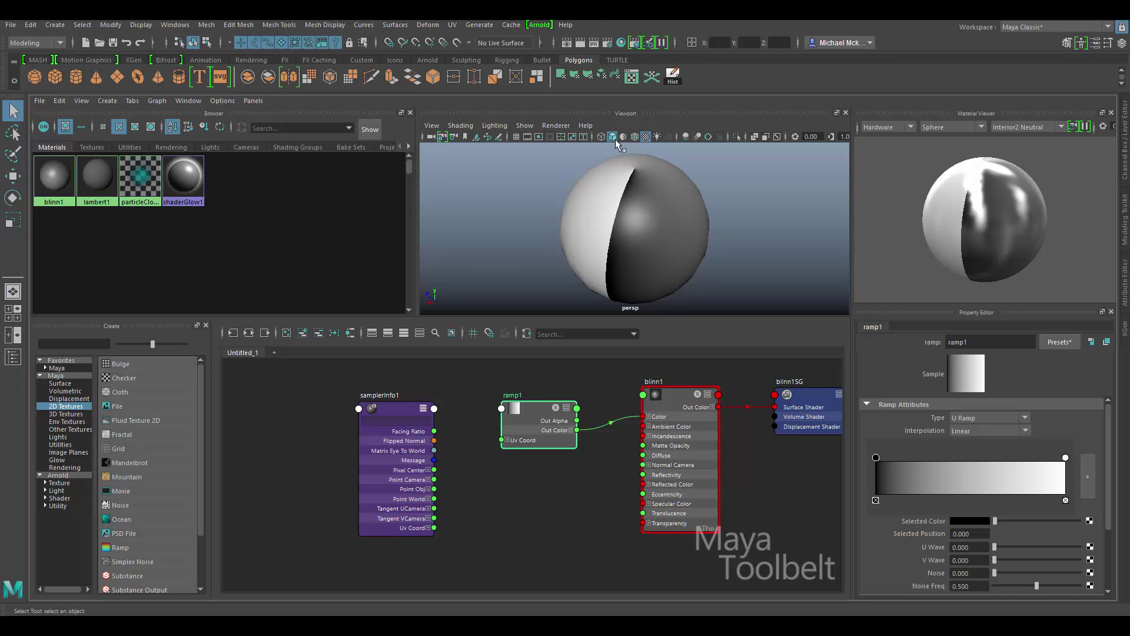
{"action": "left_click", "coordinate": [989, 417]}
{"action": "left_click", "coordinate": [997, 428]}
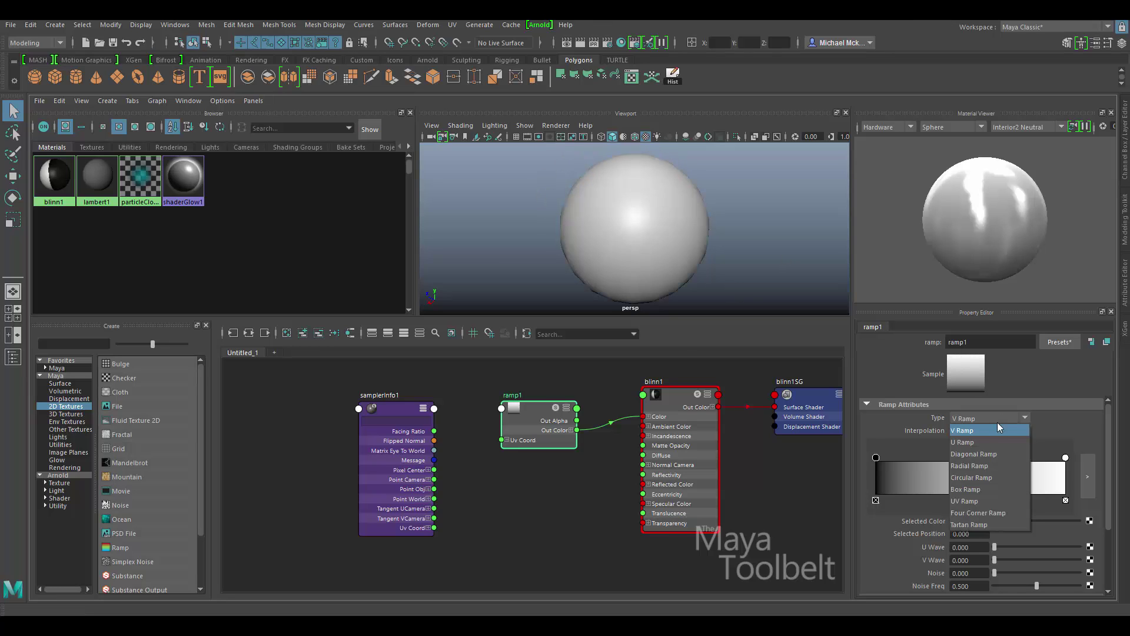
Try the Diagonal Ramp type on ramp1 with its black marker at 0.353, followed by the Radial Ramp type
{"action": "left_click", "coordinate": [977, 454]}
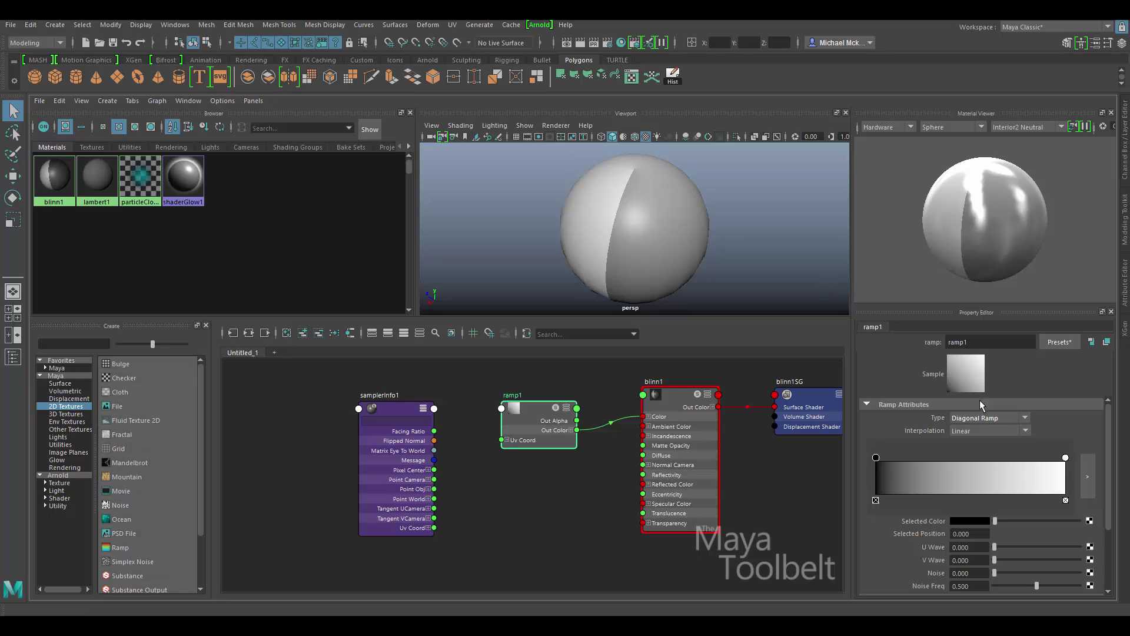
{"action": "left_click", "coordinate": [999, 415]}
{"action": "left_click", "coordinate": [997, 415]}
{"action": "left_click", "coordinate": [979, 418]}
{"action": "left_click", "coordinate": [973, 427]}
{"action": "left_click_drag", "start_coordinate": [876, 458], "coordinate": [942, 458]}
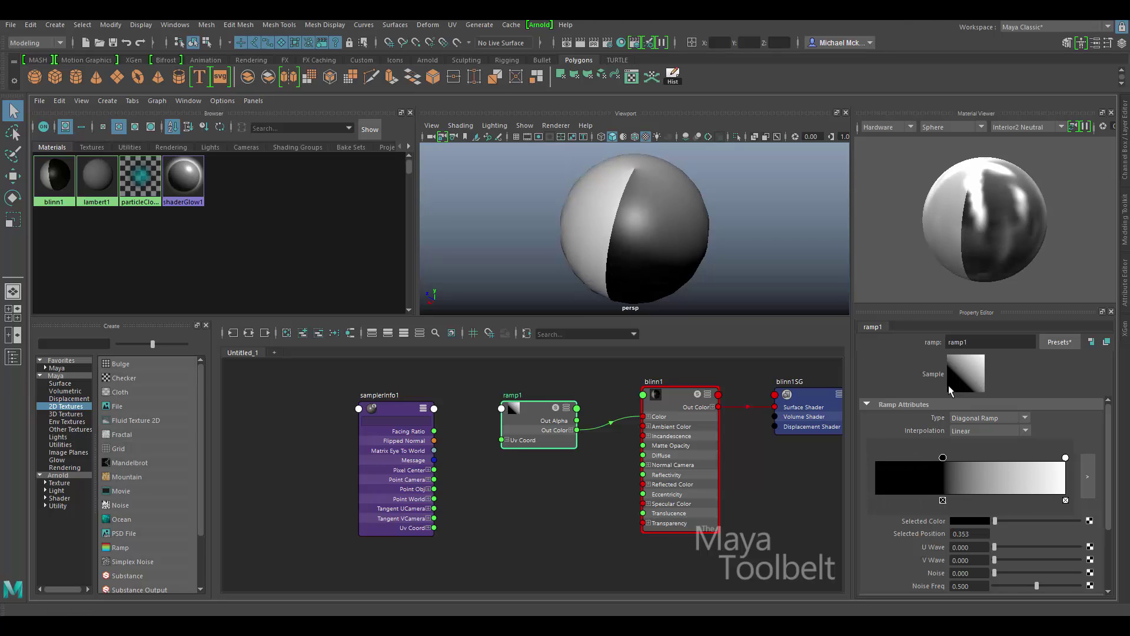
{"action": "left_click", "coordinate": [979, 419]}
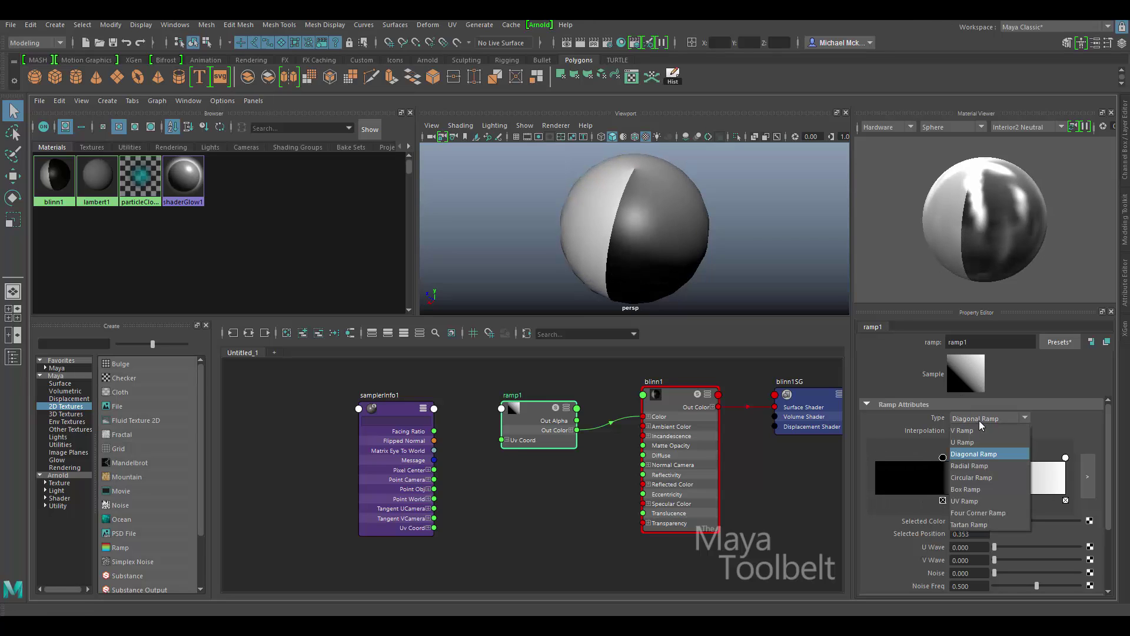
{"action": "left_click", "coordinate": [979, 465]}
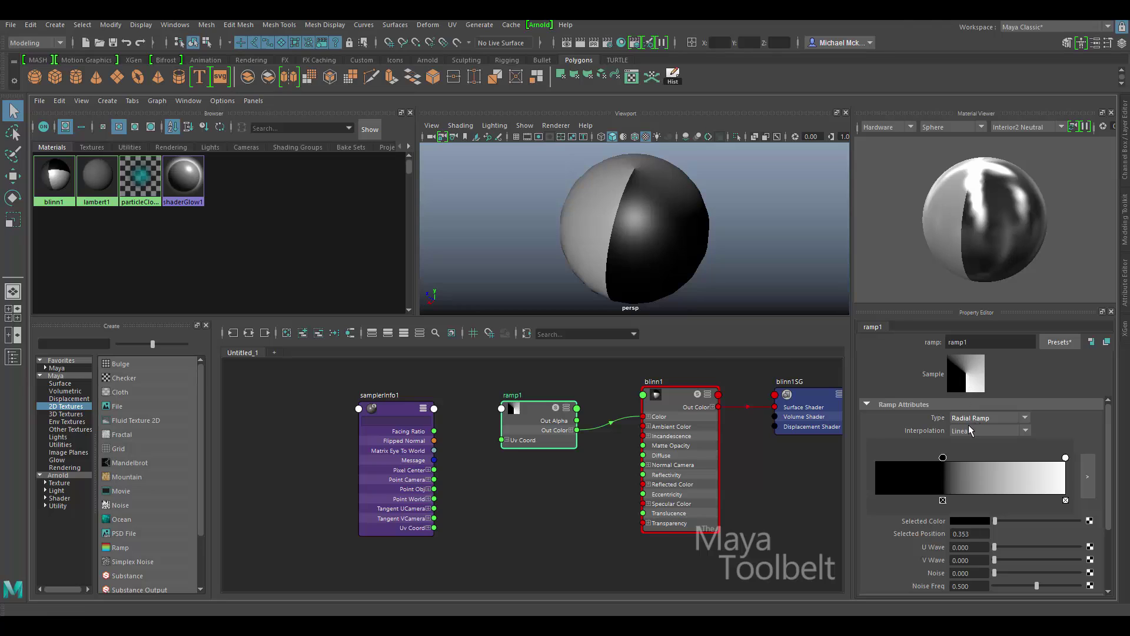
Set ramp1's type back to V Ramp and return its black marker to position 0
{"action": "left_click", "coordinate": [980, 419]}
{"action": "left_click", "coordinate": [983, 420]}
{"action": "left_click", "coordinate": [983, 417]}
{"action": "left_click", "coordinate": [980, 433]}
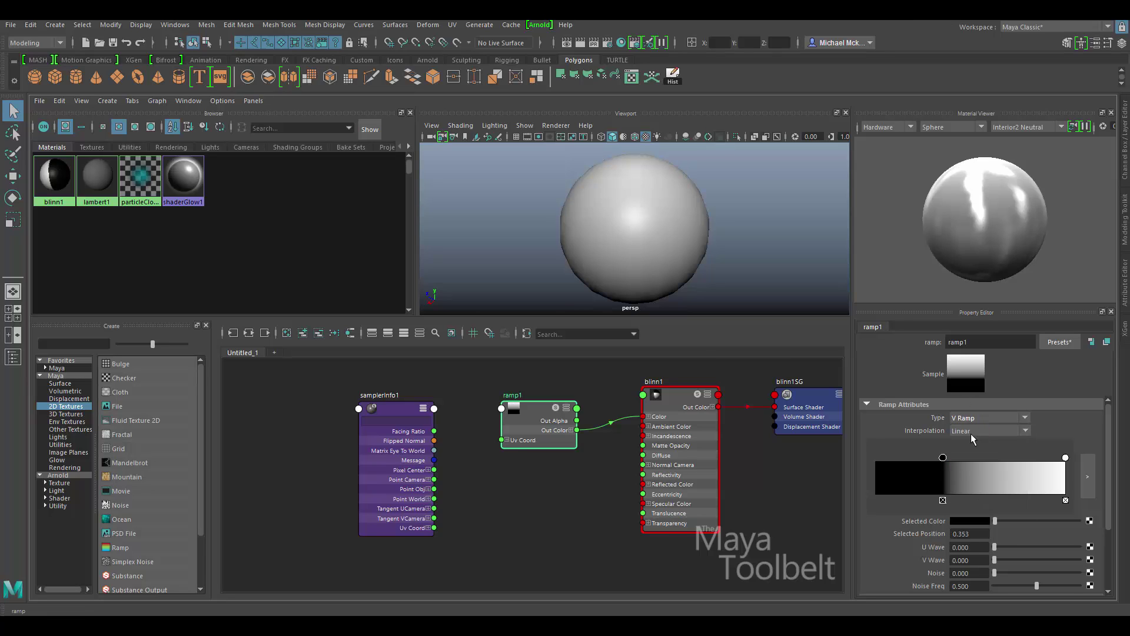
{"action": "left_click_drag", "start_coordinate": [943, 457], "coordinate": [854, 471]}
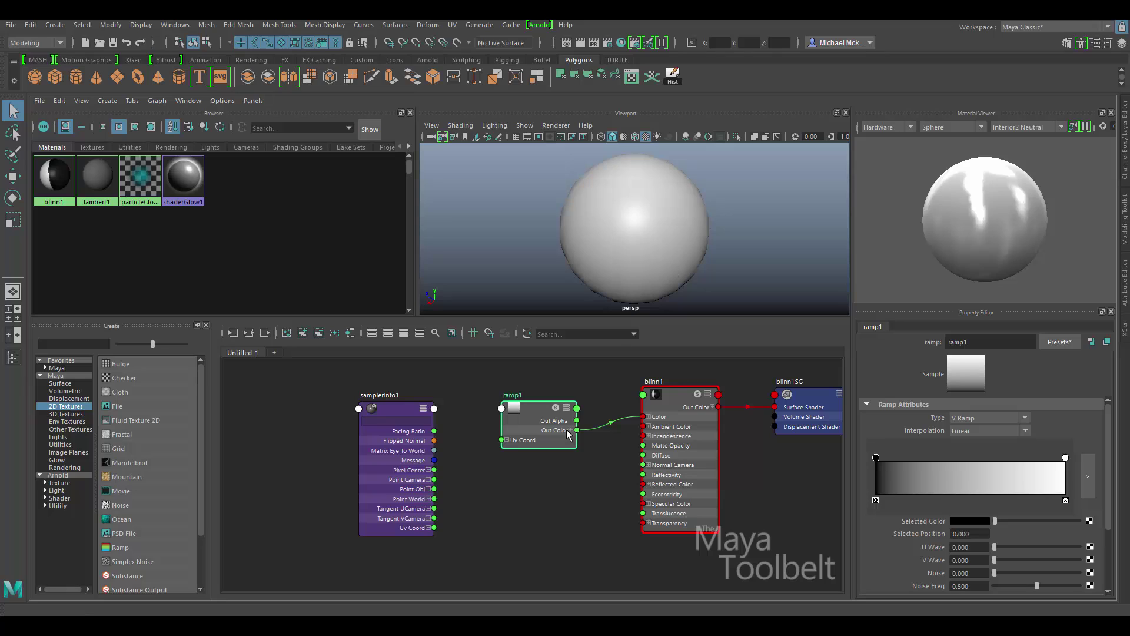
Expand ramp1's Uv Coord attribute to examine its U Coord and V Coord inputs, and collapse it again
{"action": "mouse_move", "coordinate": [542, 408]}
{"action": "left_mouse_down"}
{"action": "mouse_move", "coordinate": [530, 410]}
{"action": "mouse_move", "coordinate": [543, 406]}
{"action": "left_mouse_up"}
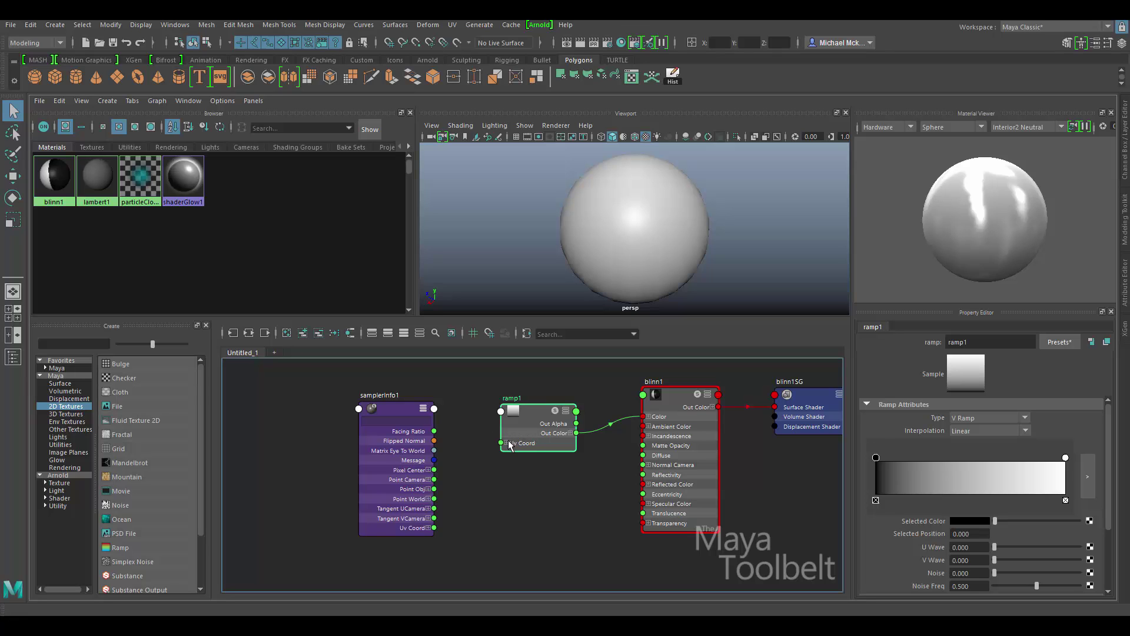
{"action": "right_click_drag", "start_coordinate": [527, 453], "coordinate": [667, 508], "text": "alt"}
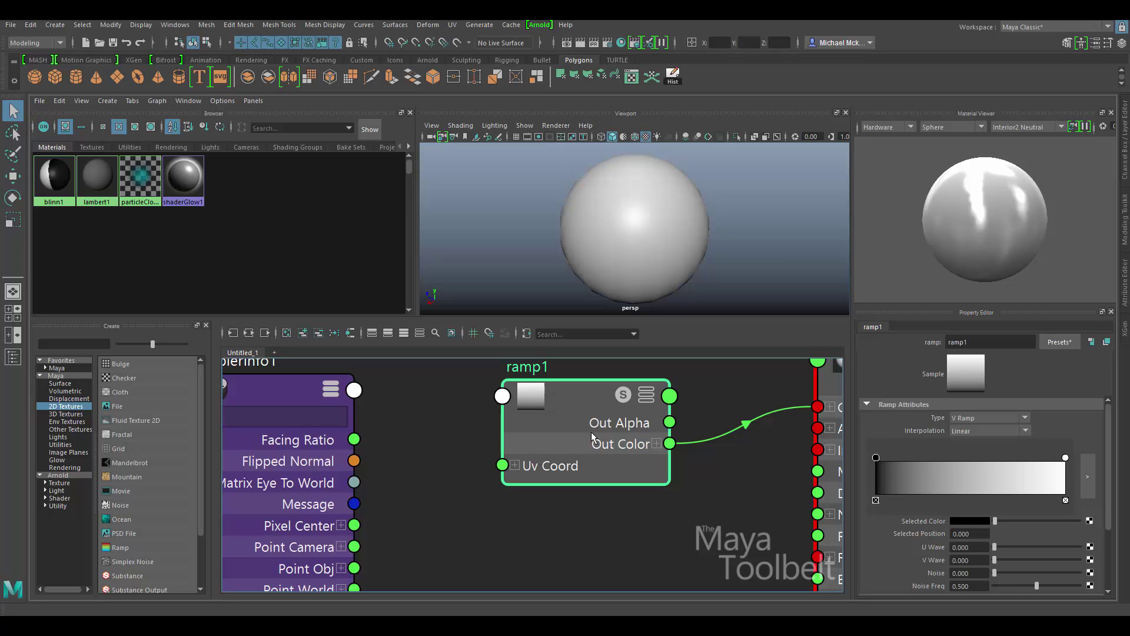
{"action": "left_click", "coordinate": [515, 465]}
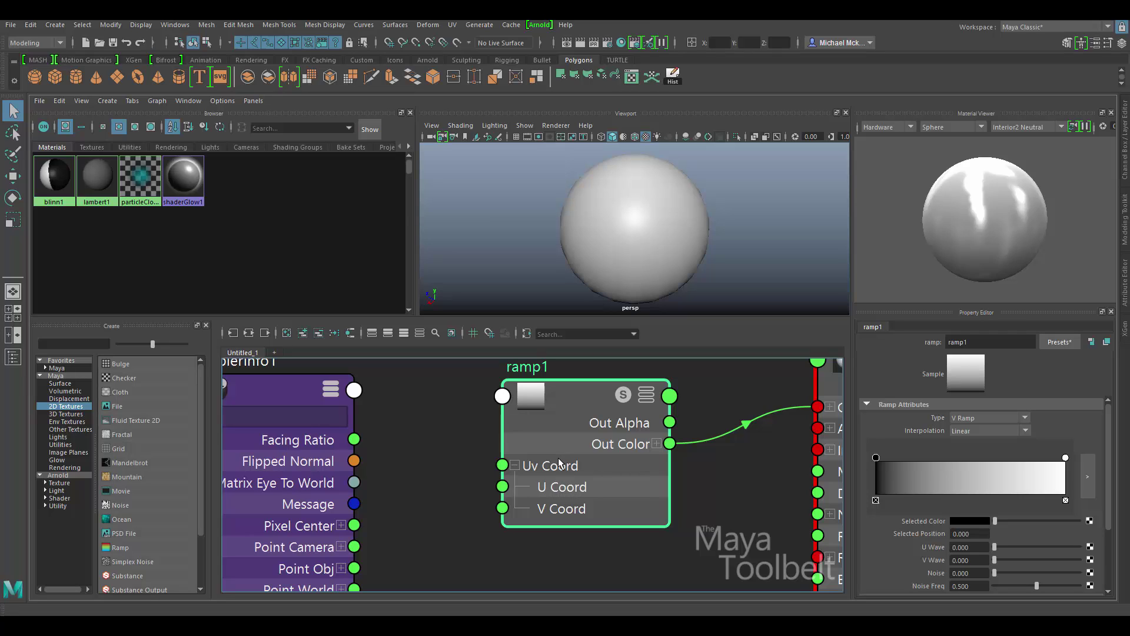
{"action": "left_click_drag", "start_coordinate": [358, 439], "coordinate": [416, 431]}
{"action": "left_click", "coordinate": [515, 466]}
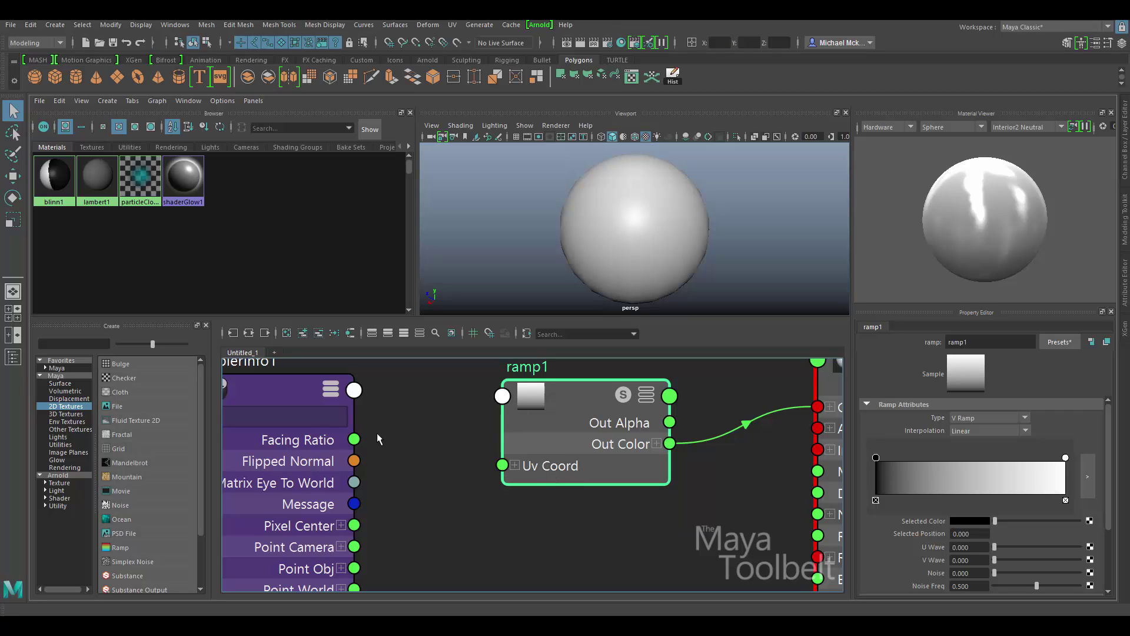
Try to connect samplerInfo1's Facing Ratio directly to ramp1's Uv Coord
{"action": "left_click_drag", "start_coordinate": [354, 440], "coordinate": [465, 468]}
{"action": "left_click_drag", "start_coordinate": [353, 439], "coordinate": [412, 465]}
{"action": "left_click_drag", "start_coordinate": [354, 439], "coordinate": [448, 435]}
{"action": "left_click_drag", "start_coordinate": [502, 465], "coordinate": [361, 438]}
Connect samplerInfo1's Facing Ratio to the V Coord under ramp1's Uv Coord, and move the ramp's black marker to position 0.610
{"action": "left_click", "coordinate": [514, 465]}
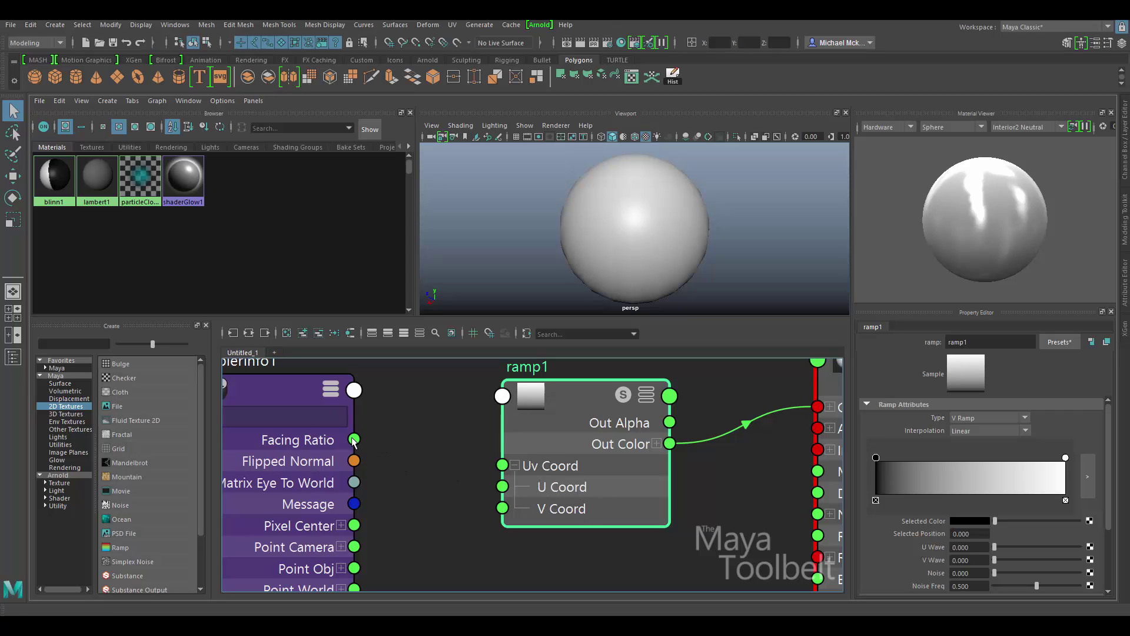
{"action": "left_click_drag", "start_coordinate": [353, 439], "coordinate": [492, 486]}
{"action": "left_click_drag", "start_coordinate": [354, 440], "coordinate": [503, 508]}
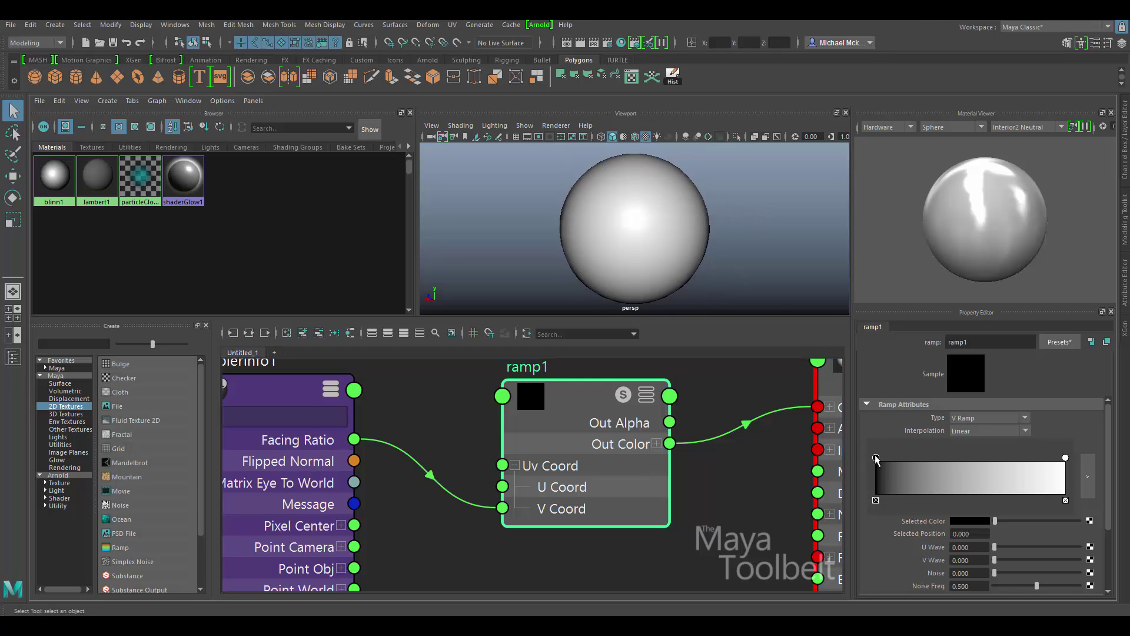
{"action": "left_click_drag", "start_coordinate": [876, 458], "coordinate": [992, 460]}
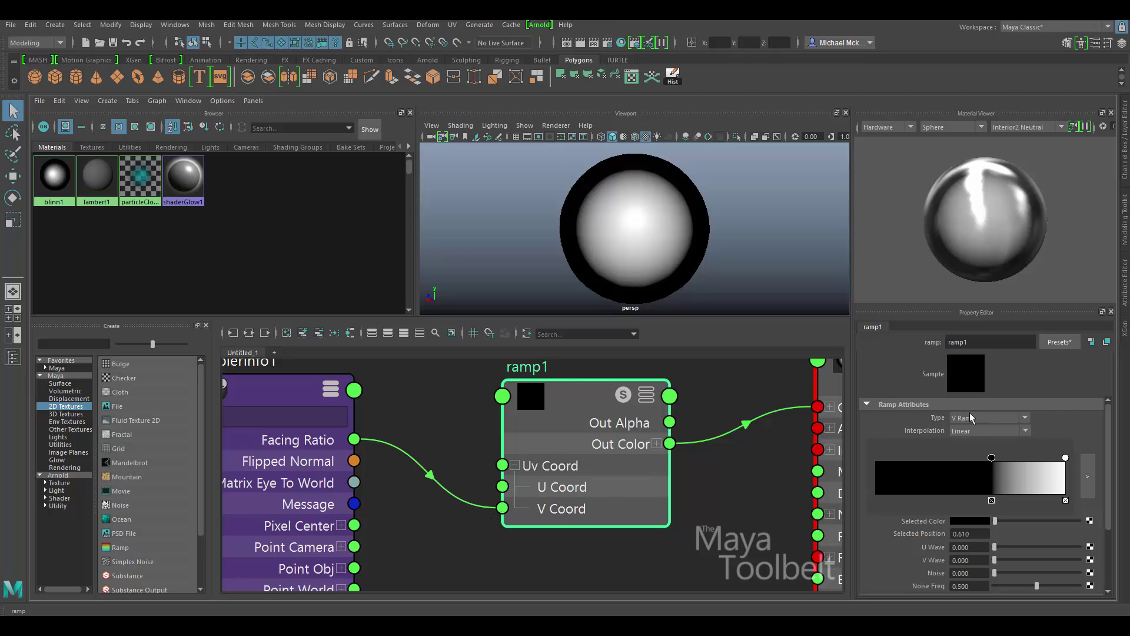
Set ramp1's type to U Ramp and rewire samplerInfo1's Facing Ratio from V Coord to U Coord
{"action": "left_click", "coordinate": [1025, 420]}
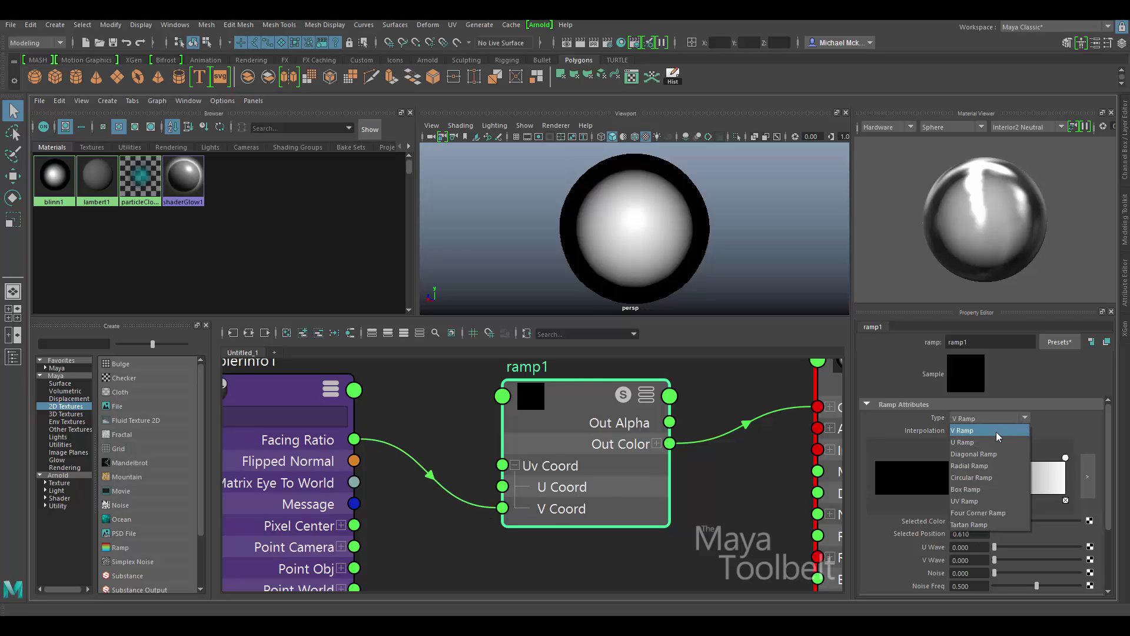
{"action": "left_click", "coordinate": [970, 442]}
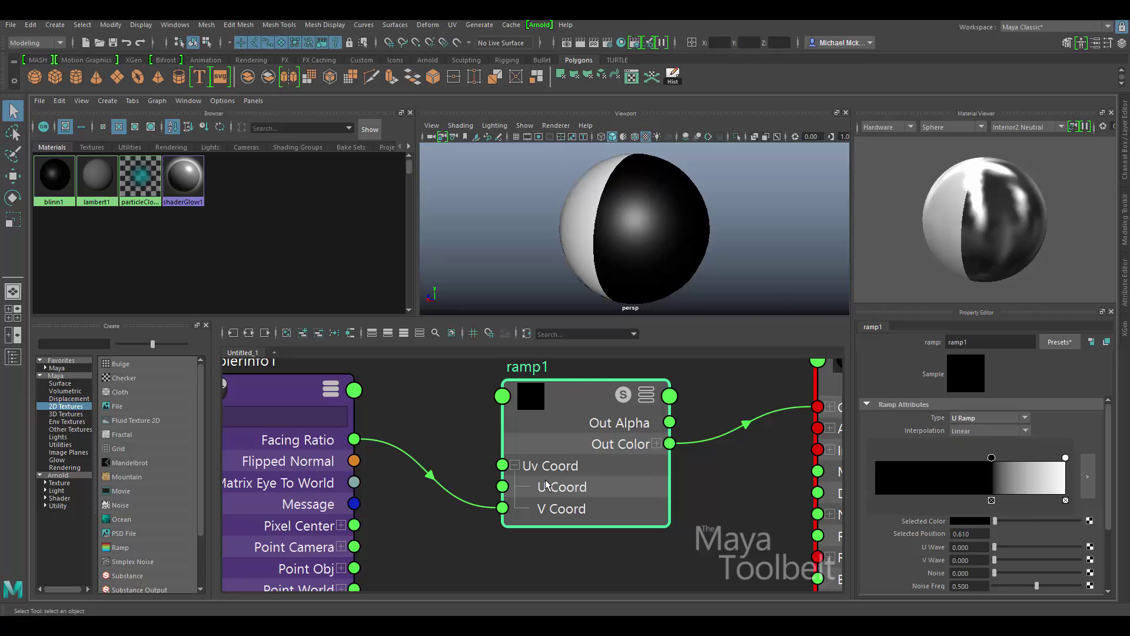
{"action": "left_click_drag", "start_coordinate": [452, 450], "coordinate": [442, 518]}
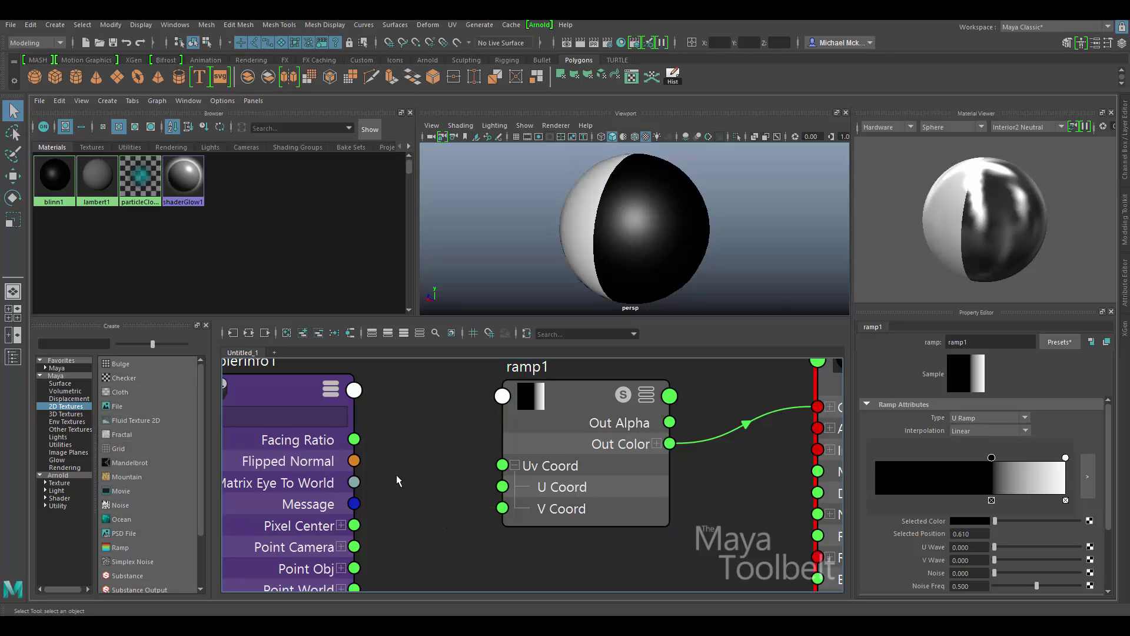
{"action": "left_click_drag", "start_coordinate": [354, 440], "coordinate": [502, 487]}
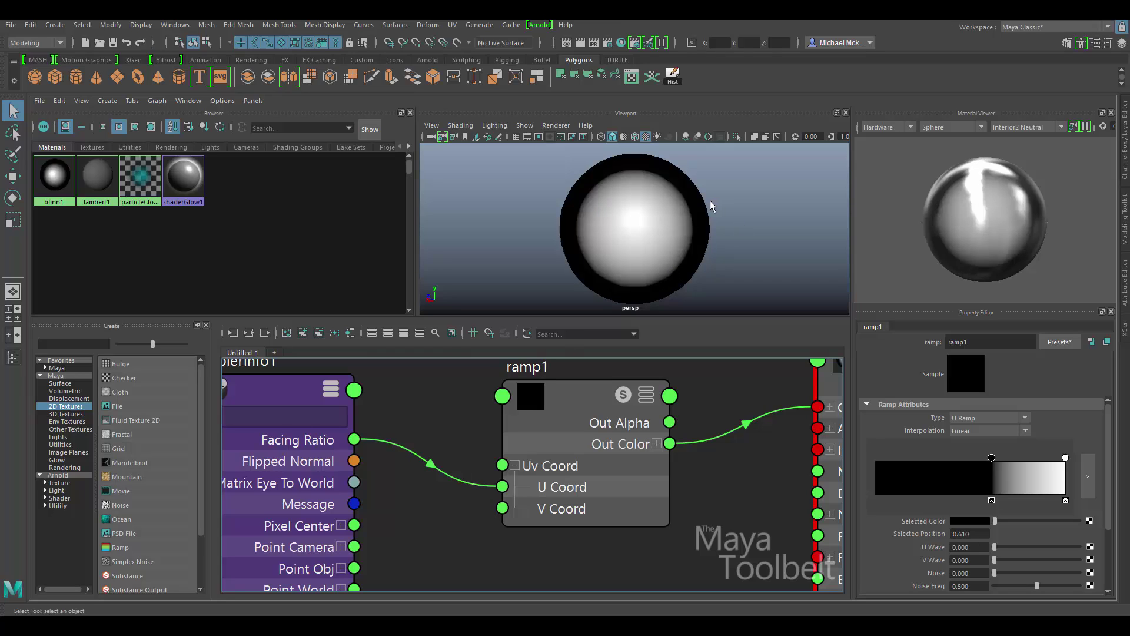
Set ramp1's type to V Ramp, and replace the Facing Ratio connection to U Coord with one to V Coord
{"action": "left_click", "coordinate": [996, 421]}
{"action": "left_click", "coordinate": [982, 439]}
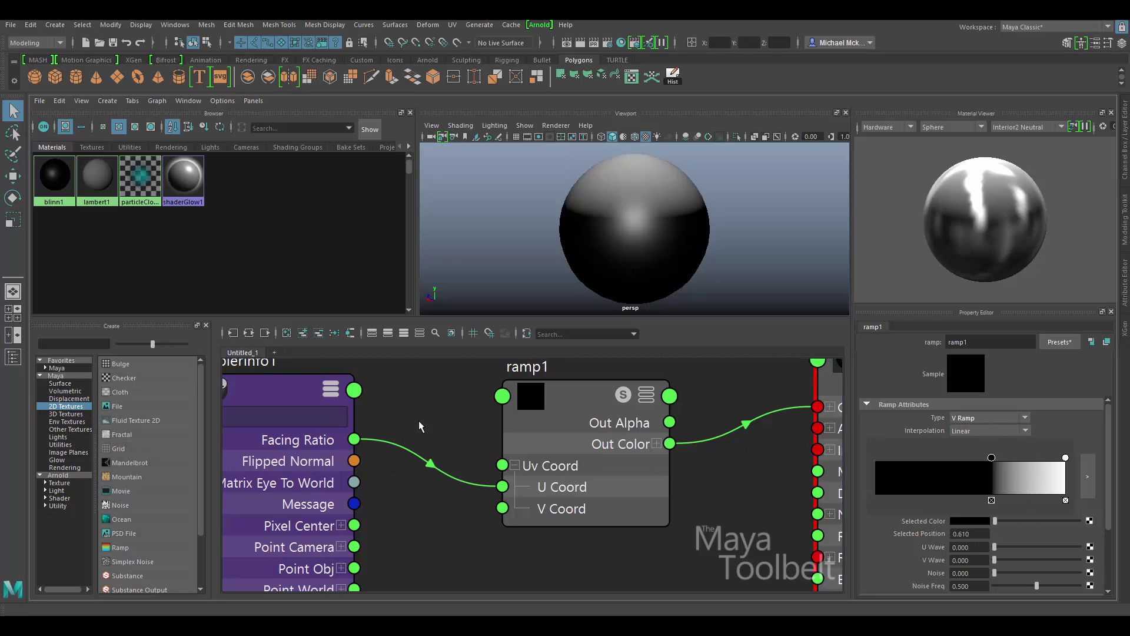
{"action": "left_click_drag", "start_coordinate": [420, 426], "coordinate": [424, 522]}
{"action": "key", "text": "Delete"}
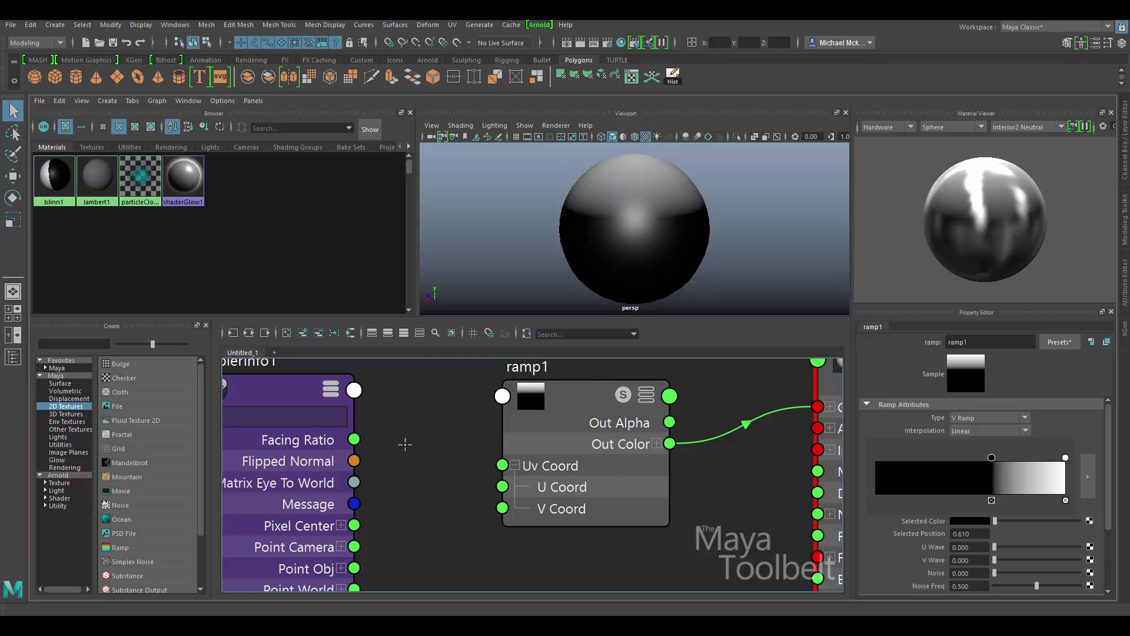
{"action": "mouse_move", "coordinate": [353, 439]}
{"action": "left_mouse_down"}
{"action": "mouse_move", "coordinate": [502, 507]}
{"action": "mouse_move", "coordinate": [551, 488]}
{"action": "mouse_move", "coordinate": [562, 508]}
{"action": "left_mouse_up"}
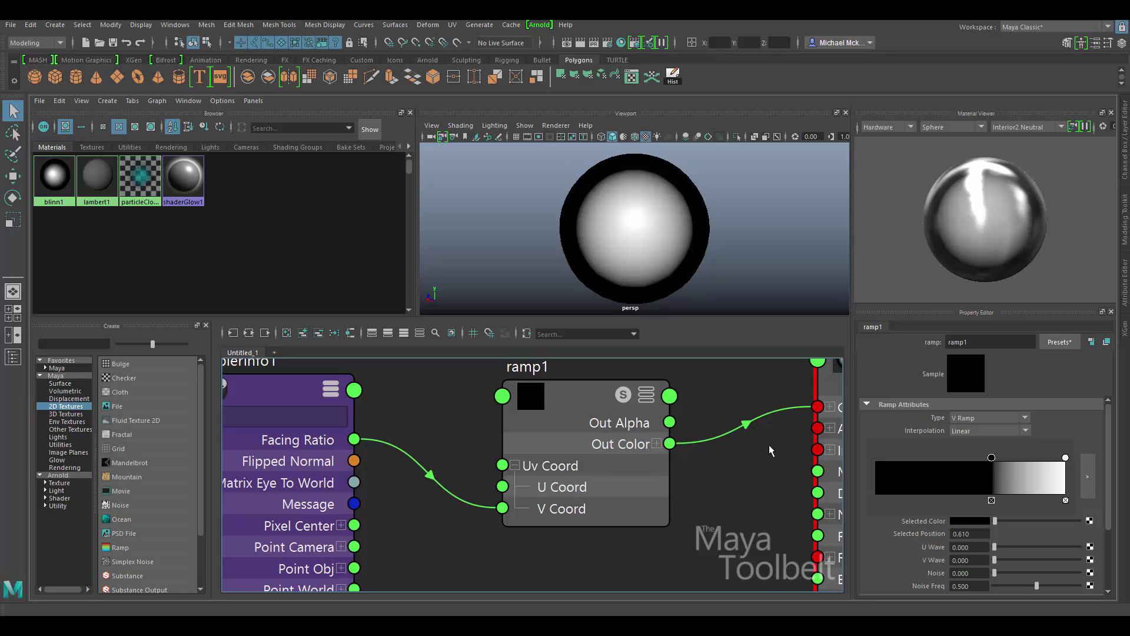
{"action": "middle_click_drag", "start_coordinate": [769, 450], "coordinate": [695, 435], "text": "alt"}
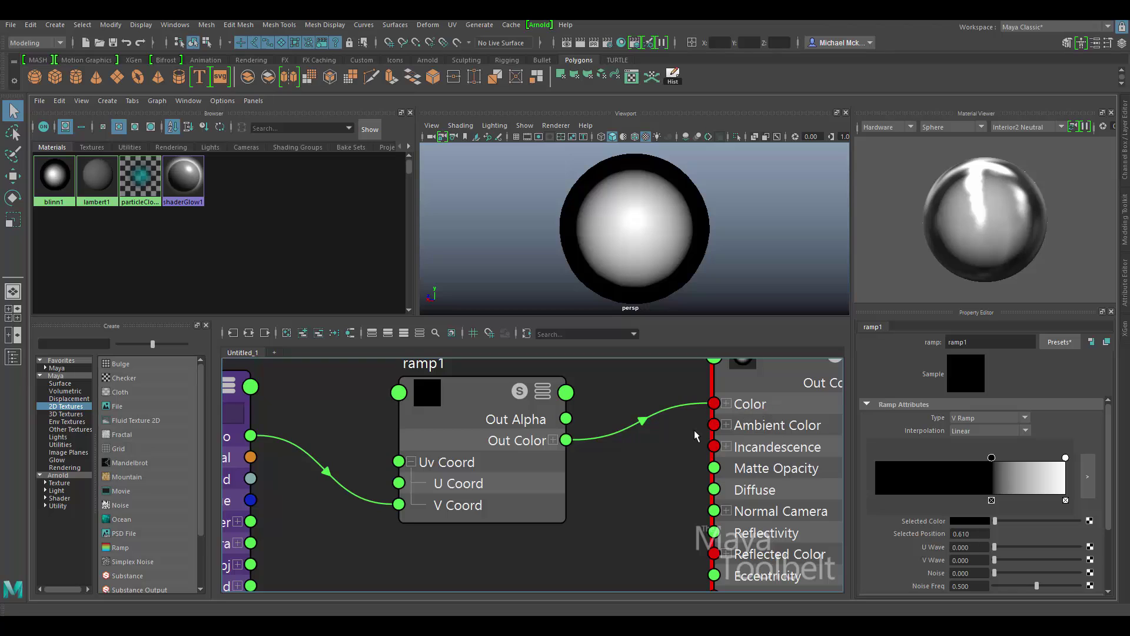
Tighten ramp1's black-to-white transition by placing the white marker at position 0.368 and the black marker at 0.319
{"action": "scroll", "coordinate": [695, 435], "scroll_direction": "down", "scroll_amount": 2}
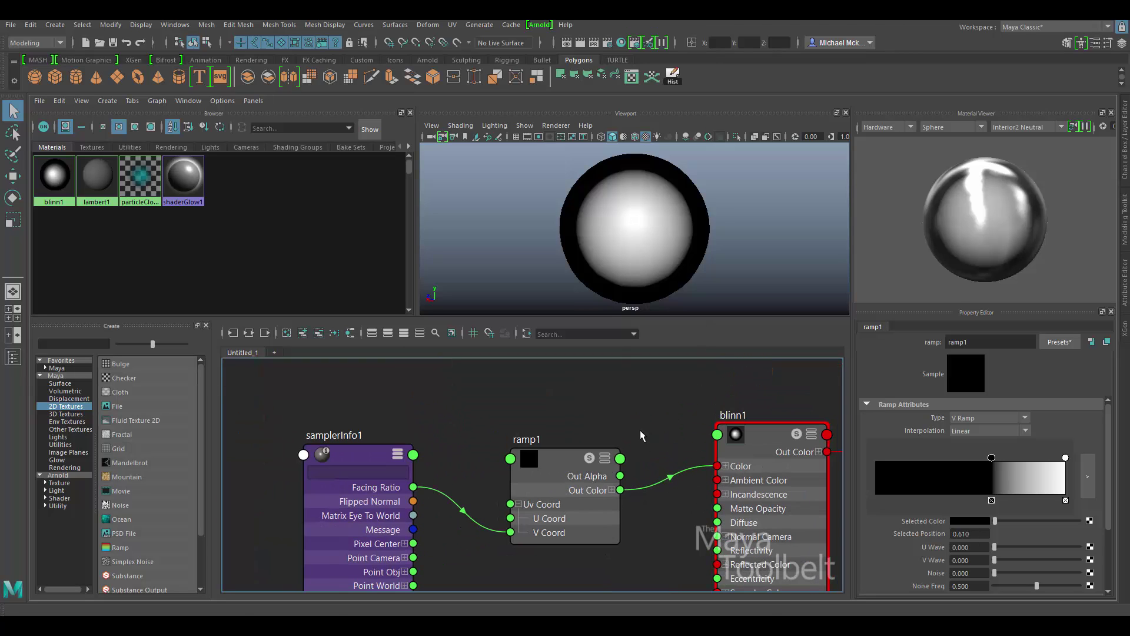
{"action": "left_click_drag", "start_coordinate": [991, 457], "coordinate": [938, 458]}
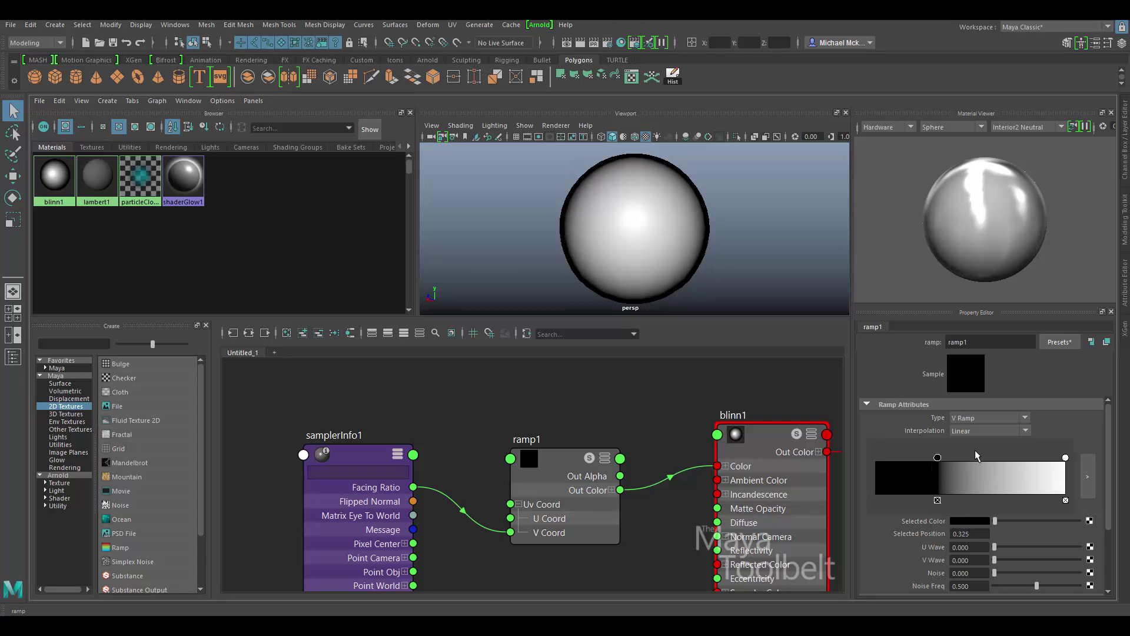
{"action": "left_click_drag", "start_coordinate": [1065, 458], "coordinate": [945, 458]}
{"action": "left_click_drag", "start_coordinate": [934, 452], "coordinate": [944, 456]}
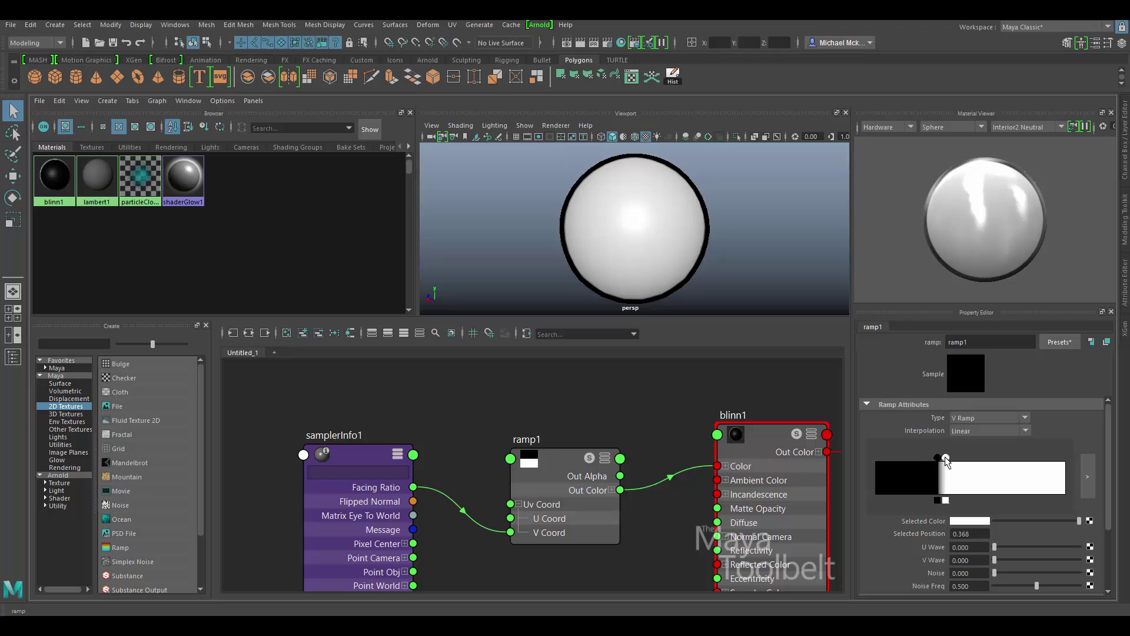
{"action": "left_click", "coordinate": [937, 457]}
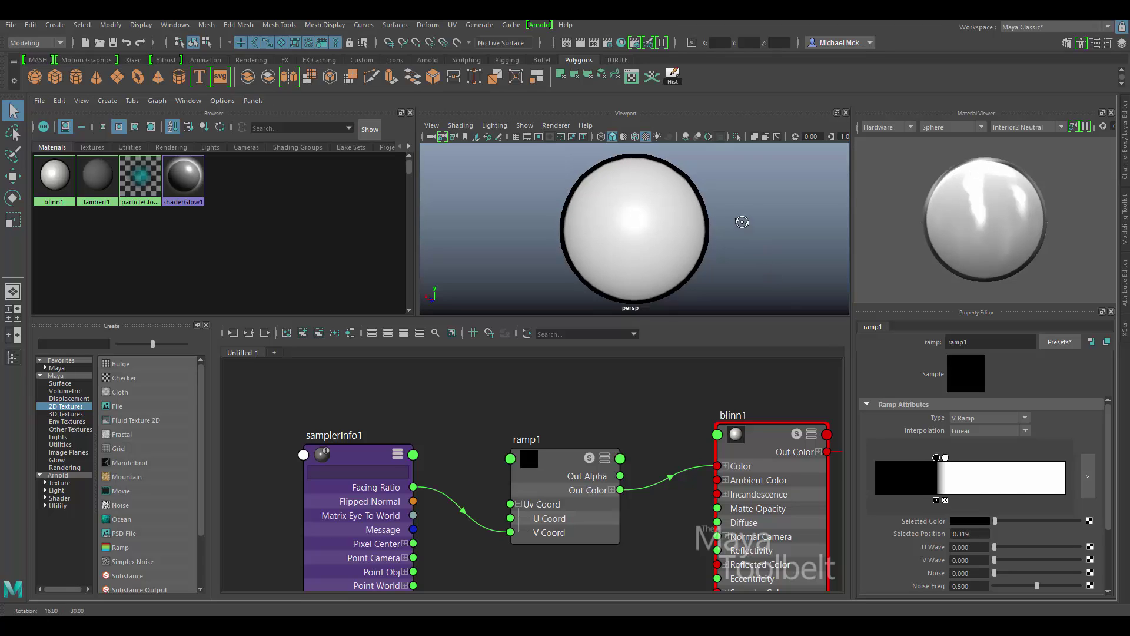
Examine the dark outline along the sphere's edge from several viewing angles and distances
{"action": "right_click_drag", "start_coordinate": [739, 222], "coordinate": [704, 223], "text": "alt"}
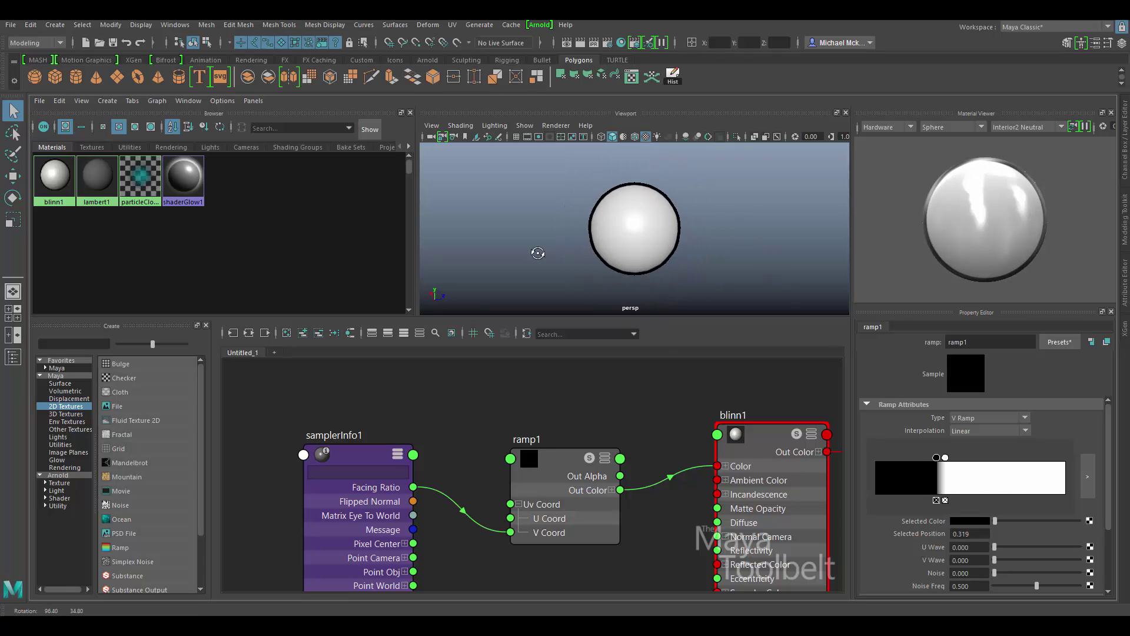
{"action": "left_click_drag", "start_coordinate": [718, 231], "coordinate": [668, 263], "text": "alt"}
{"action": "mouse_move", "coordinate": [682, 197]}
{"action": "left_mouse_down", "text": "alt"}
{"action": "mouse_move", "coordinate": [725, 167]}
{"action": "mouse_move", "coordinate": [663, 193]}
{"action": "left_mouse_up", "text": "alt"}
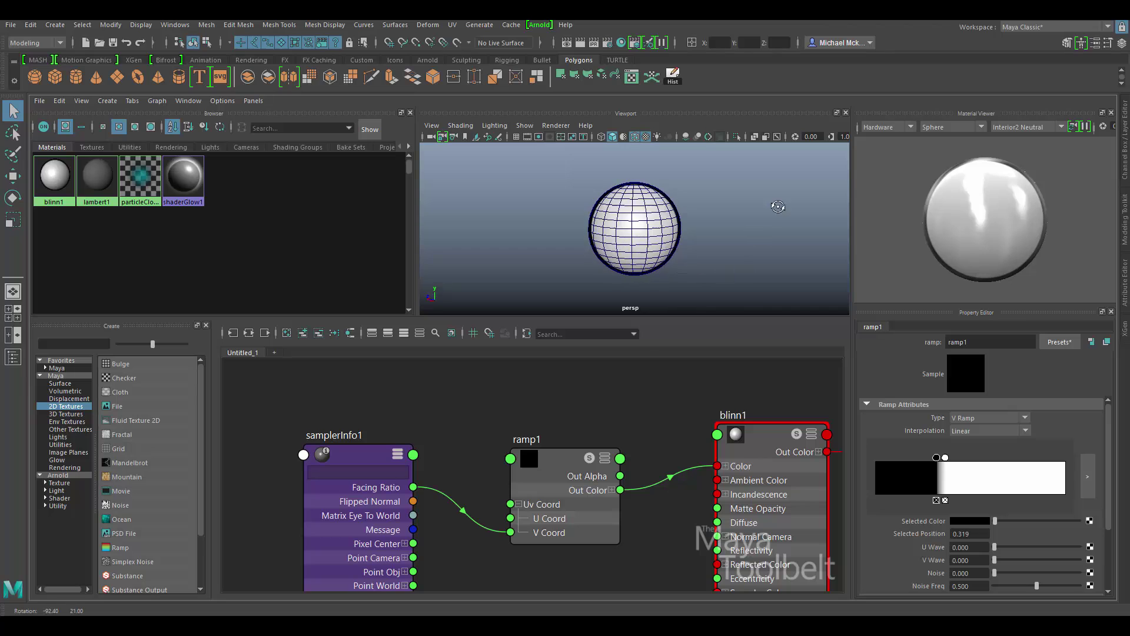
{"action": "left_click_drag", "start_coordinate": [775, 209], "coordinate": [621, 189], "text": "alt"}
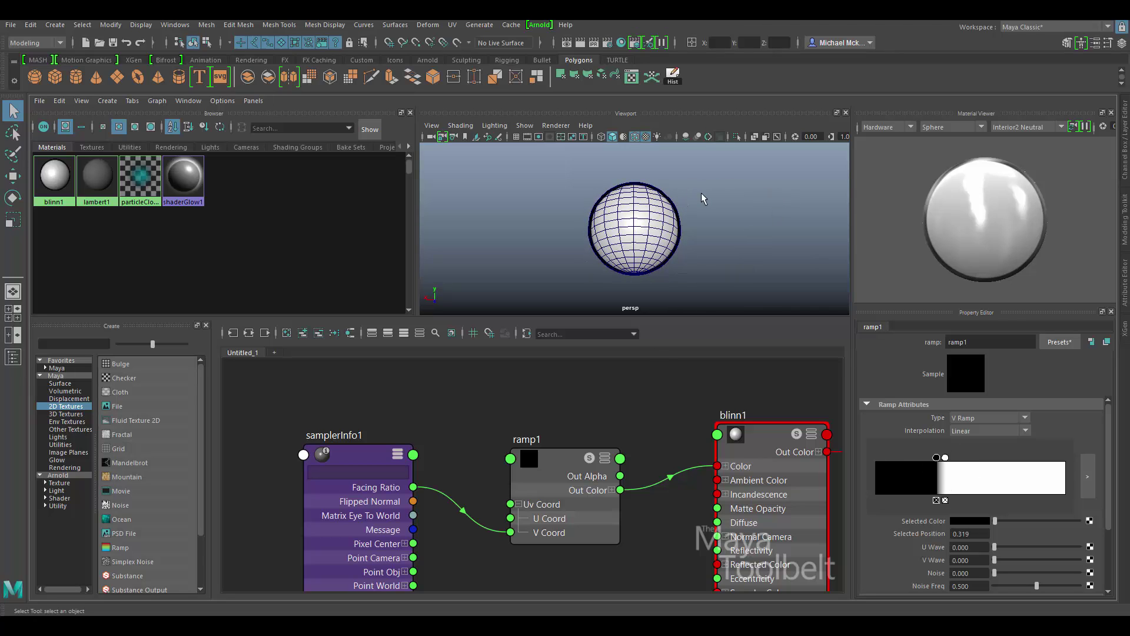
{"action": "left_click_drag", "start_coordinate": [761, 219], "coordinate": [657, 224], "text": "alt"}
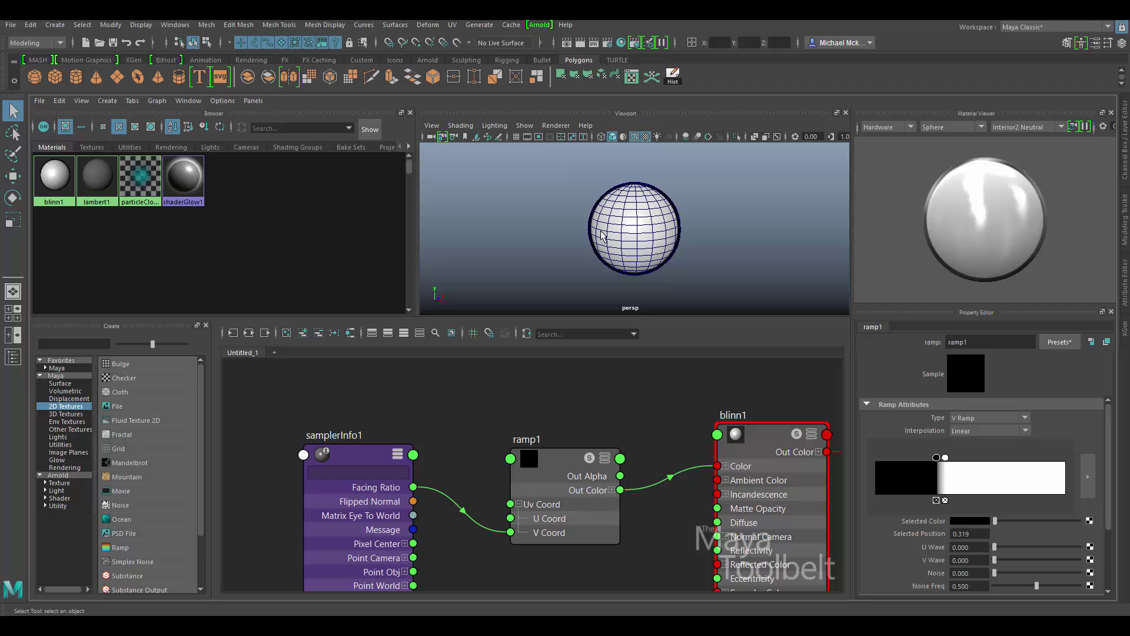
{"action": "left_click_drag", "start_coordinate": [606, 230], "coordinate": [658, 234], "text": "alt"}
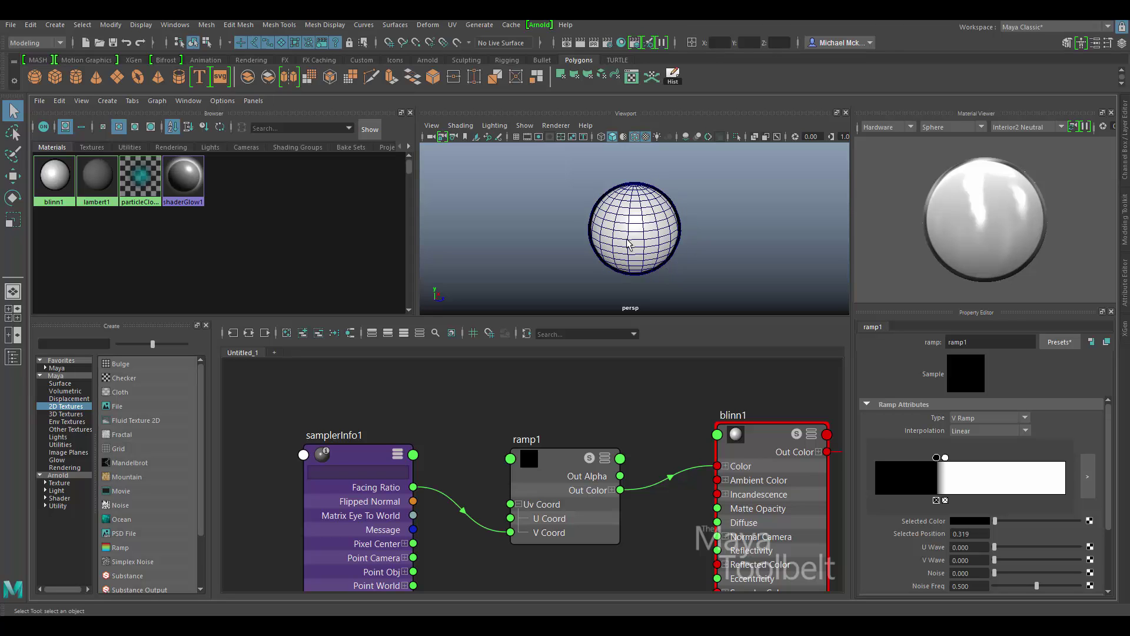
{"action": "left_click_drag", "start_coordinate": [680, 236], "coordinate": [727, 212], "text": "alt"}
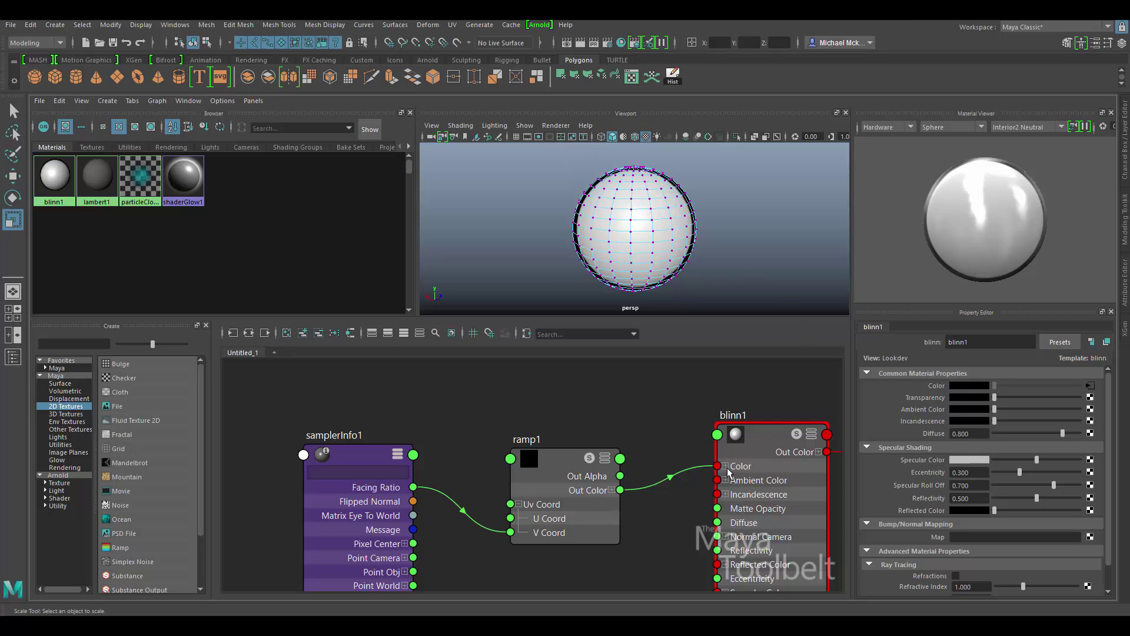
Remove the connection from ramp1's Out Color to blinn1's Color, and return the sphere from vertex to object selection
{"action": "left_click", "coordinate": [676, 475]}
{"action": "key", "text": "Delete"}
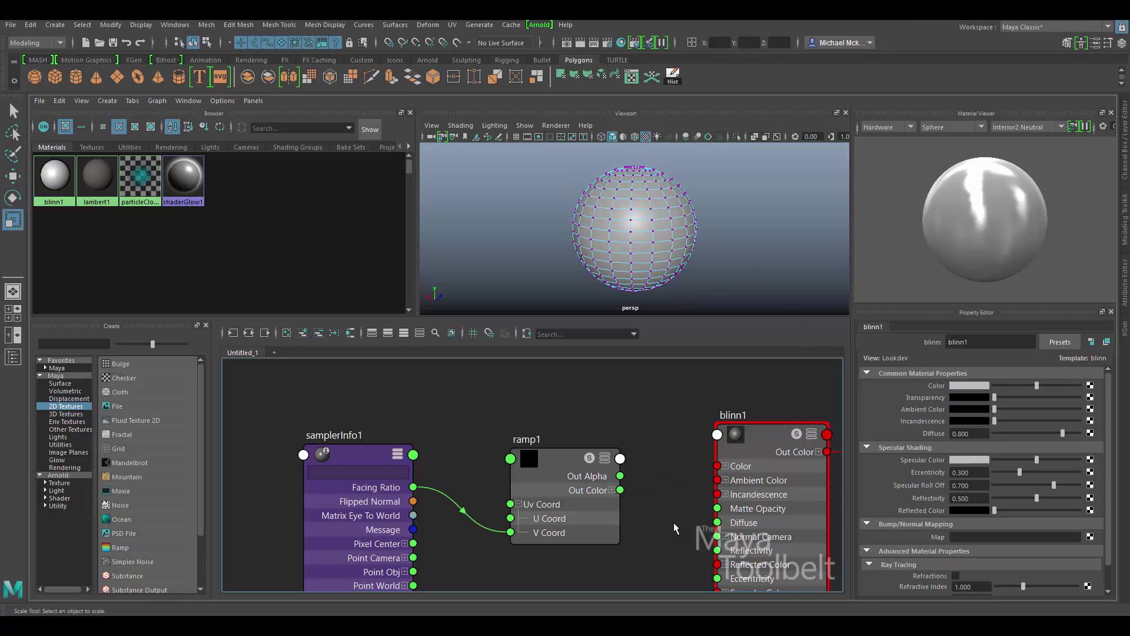
{"action": "right_click_drag", "start_coordinate": [659, 213], "coordinate": [687, 201]}
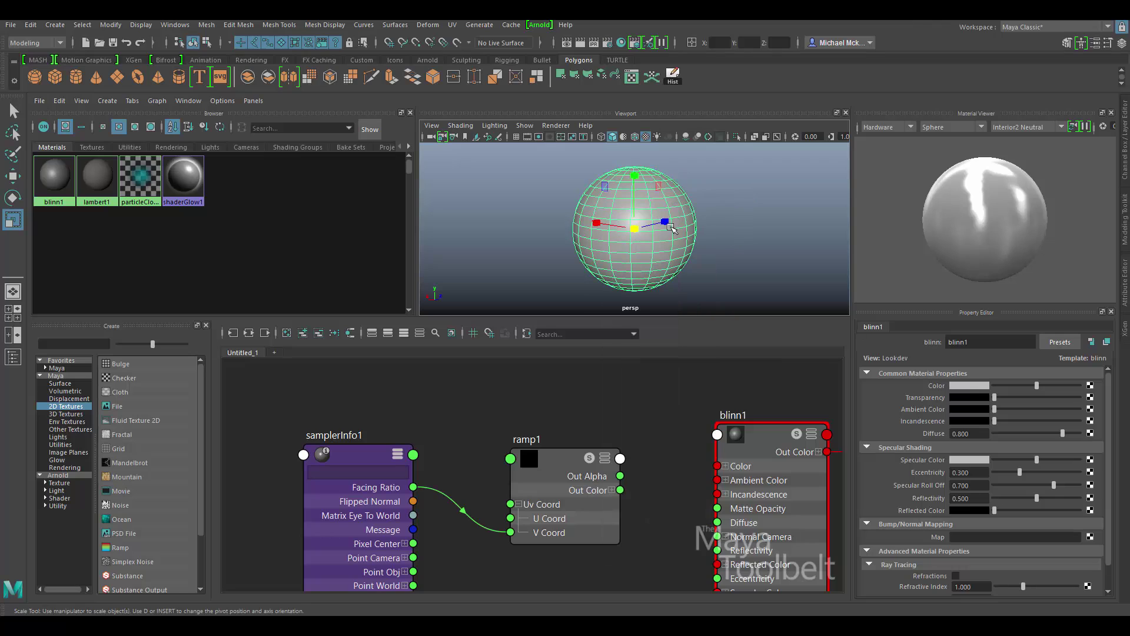
Connect ramp1's Out Color to blinn1's Transparency and check the see-through sphere in the viewport
{"action": "left_click_drag", "start_coordinate": [620, 490], "coordinate": [689, 555]}
{"action": "middle_click_drag", "start_coordinate": [688, 555], "coordinate": [638, 481], "text": "alt"}
{"action": "mouse_move", "coordinate": [569, 415]}
{"action": "left_mouse_down"}
{"action": "mouse_move", "coordinate": [612, 454]}
{"action": "mouse_move", "coordinate": [650, 544]}
{"action": "mouse_move", "coordinate": [667, 547]}
{"action": "left_mouse_up"}
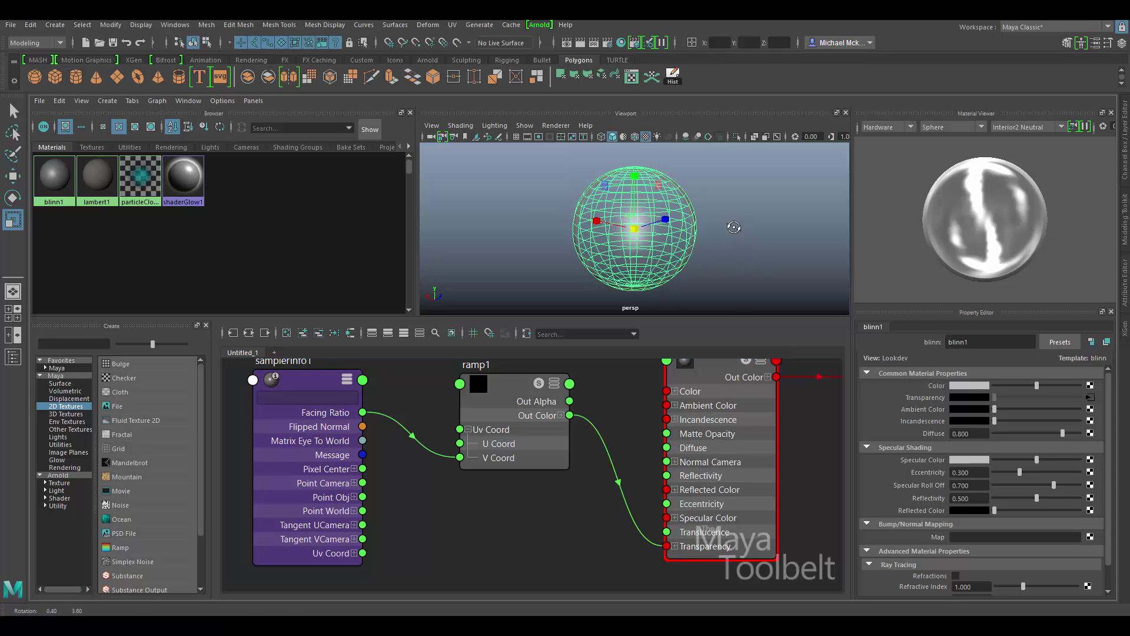
{"action": "left_click", "coordinate": [738, 228]}
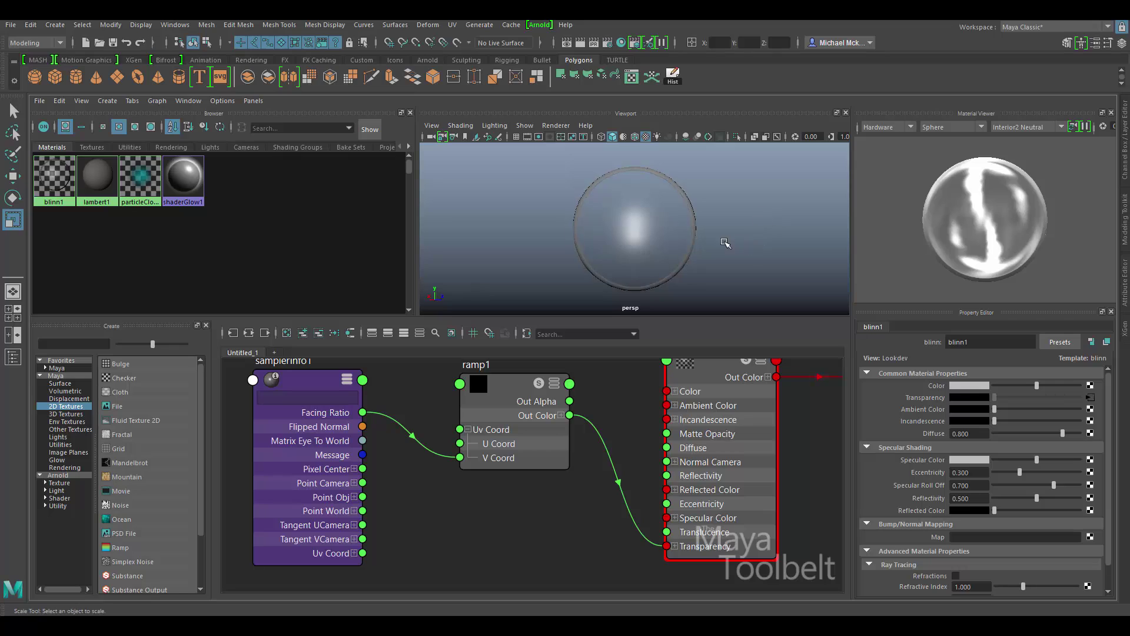
{"action": "scroll", "coordinate": [726, 238], "scroll_direction": "up", "scroll_amount": 1}
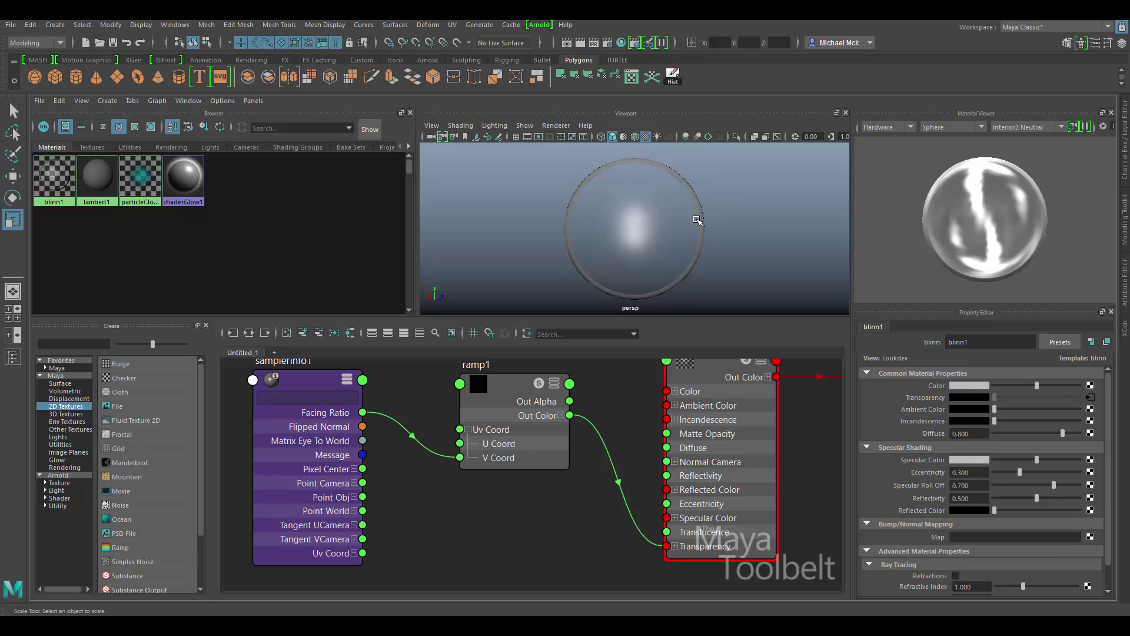
{"action": "left_click", "coordinate": [676, 212]}
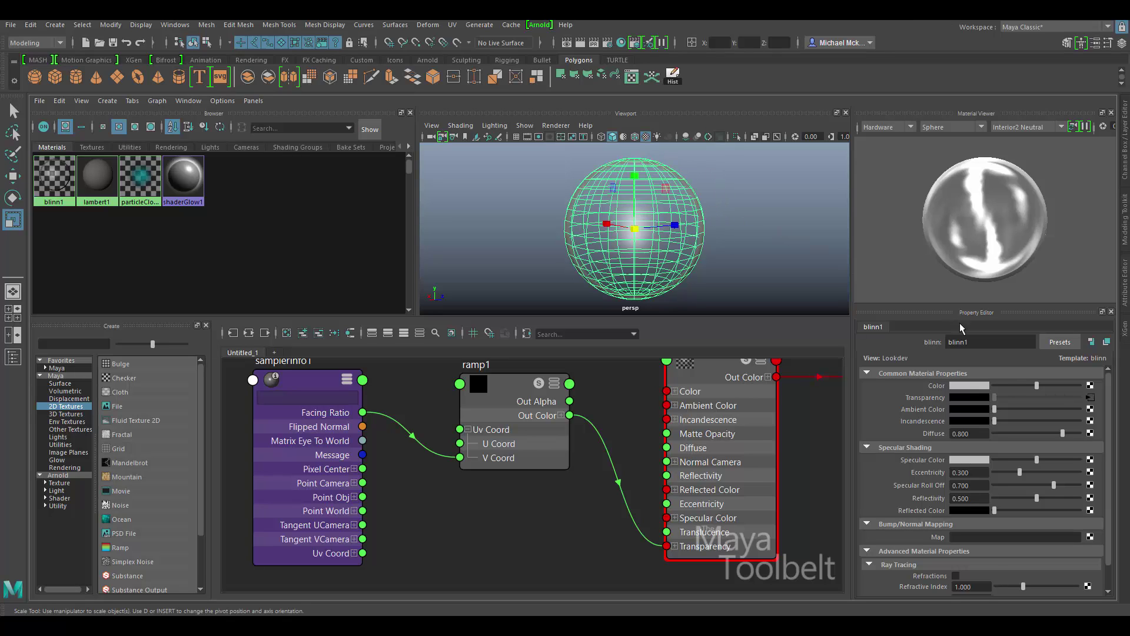
Widen ramp1's transparency gradient by moving the black marker to position 0.000 and the white marker to 0.638
{"action": "left_click", "coordinate": [557, 389]}
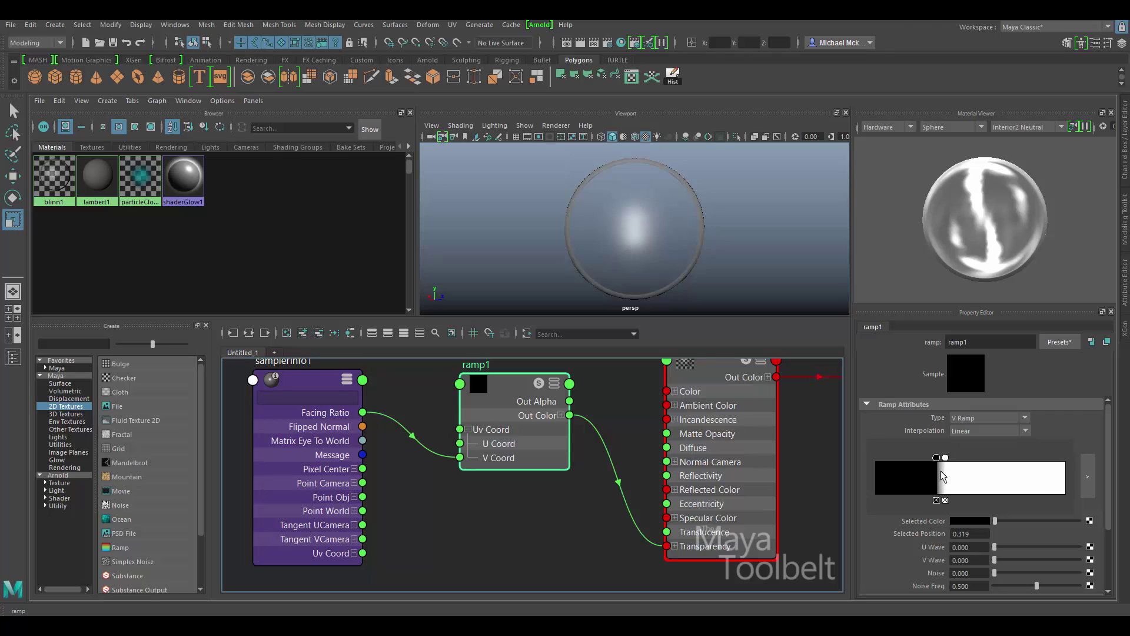
{"action": "left_click_drag", "start_coordinate": [946, 457], "coordinate": [1048, 457]}
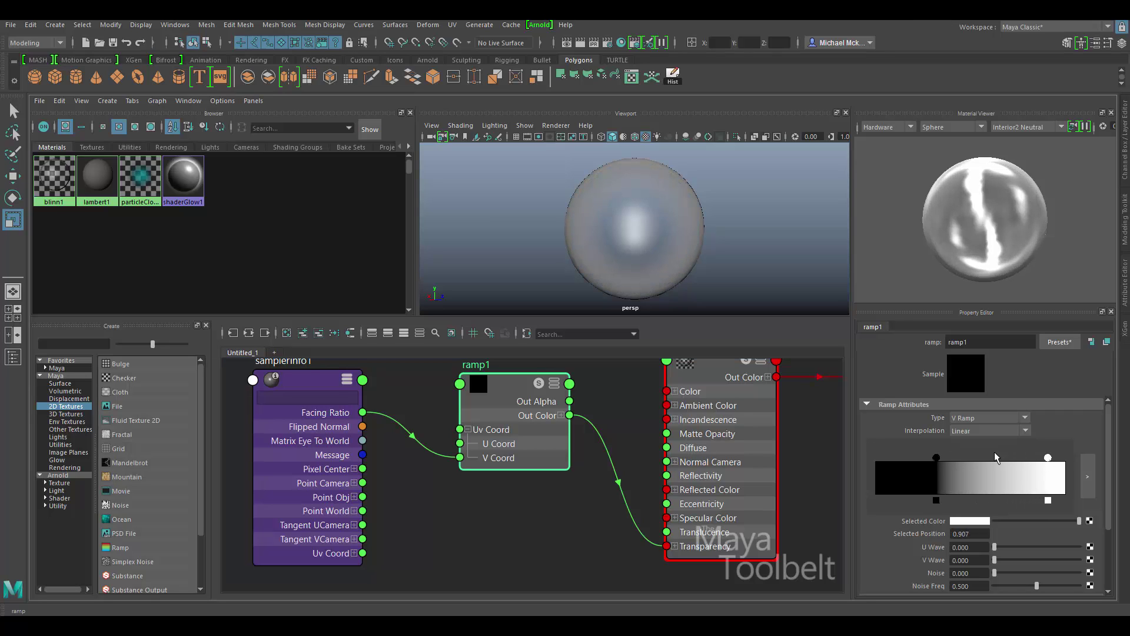
{"action": "left_click_drag", "start_coordinate": [936, 457], "coordinate": [863, 463]}
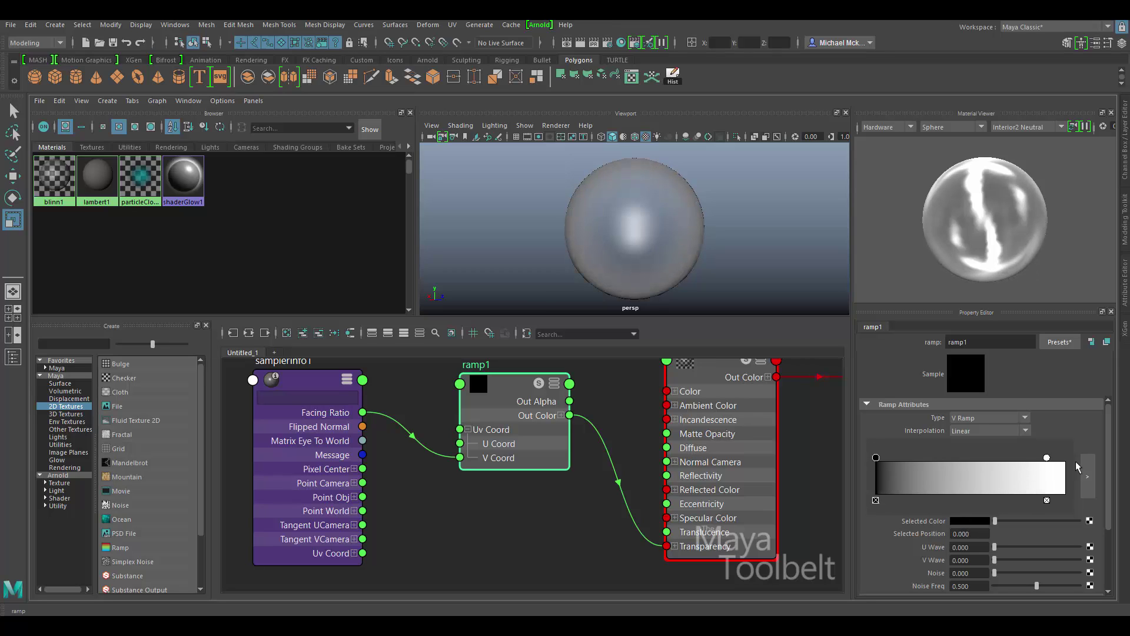
{"action": "left_click_drag", "start_coordinate": [1048, 458], "coordinate": [1010, 473]}
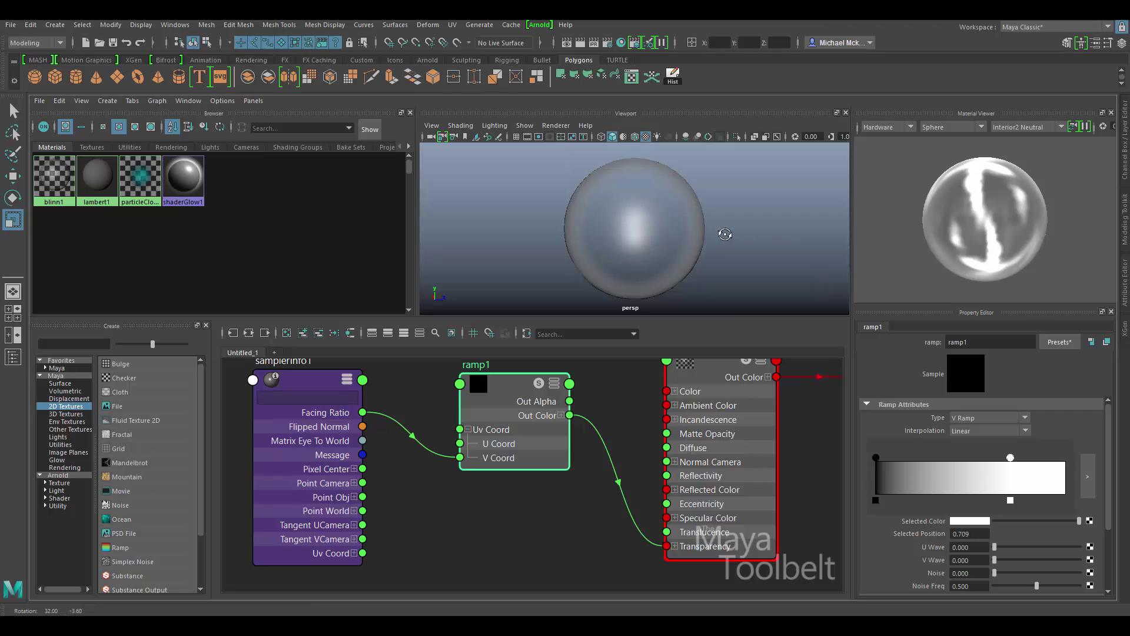
{"action": "left_click_drag", "start_coordinate": [724, 235], "coordinate": [680, 234], "text": "alt"}
{"action": "left_click_drag", "start_coordinate": [1010, 458], "coordinate": [997, 457]}
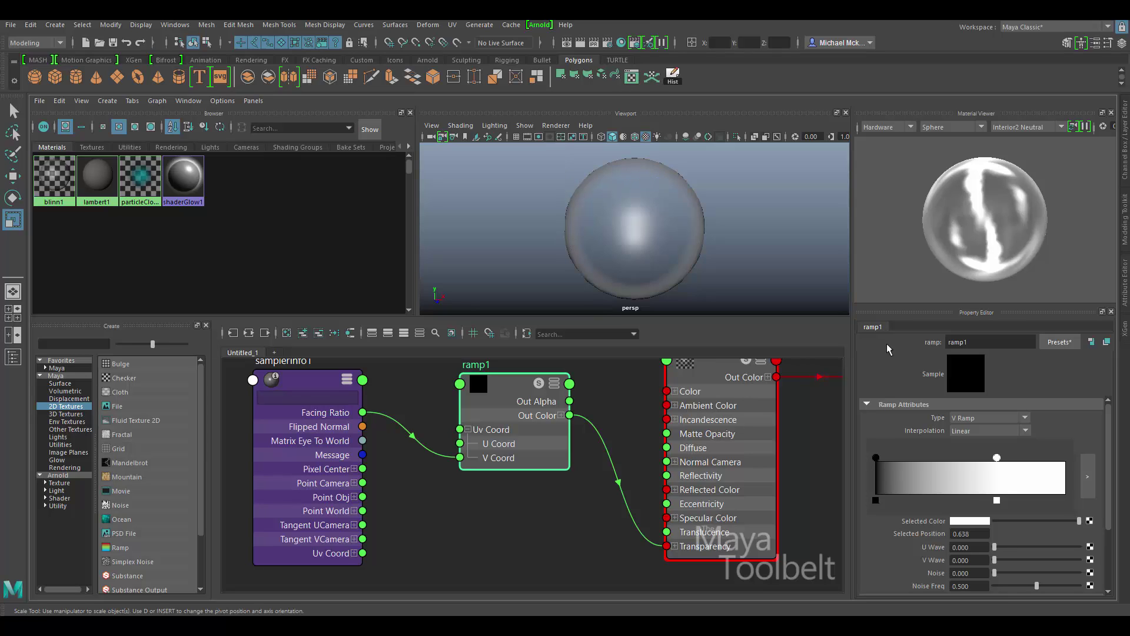
Lighten the color of ramp1's marker at position 0.000 to a near-white gray, and shift the ramp1 node slightly in the graph
{"action": "left_click", "coordinate": [876, 457]}
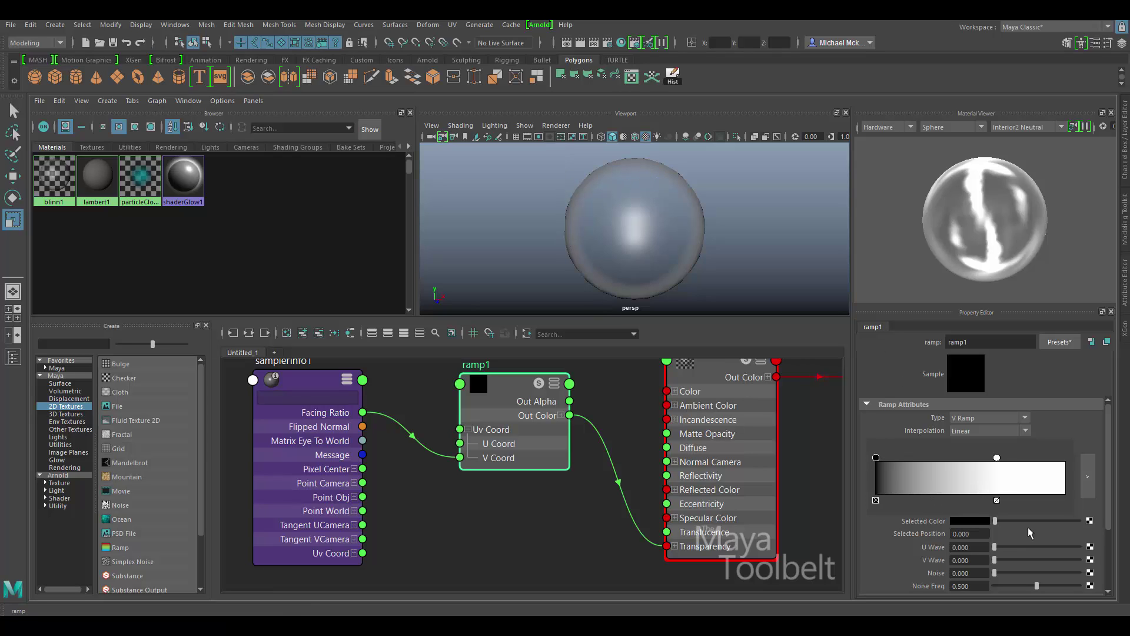
{"action": "left_click_drag", "start_coordinate": [1000, 518], "coordinate": [1062, 529]}
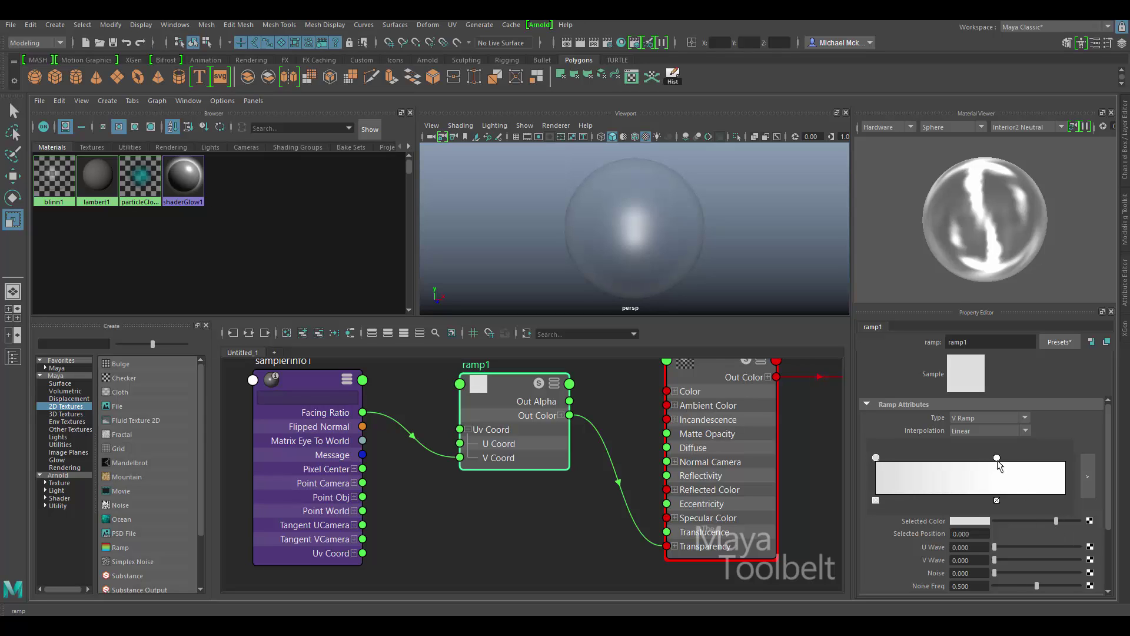
{"action": "left_click_drag", "start_coordinate": [997, 457], "coordinate": [998, 457]}
{"action": "left_click", "coordinate": [876, 457]}
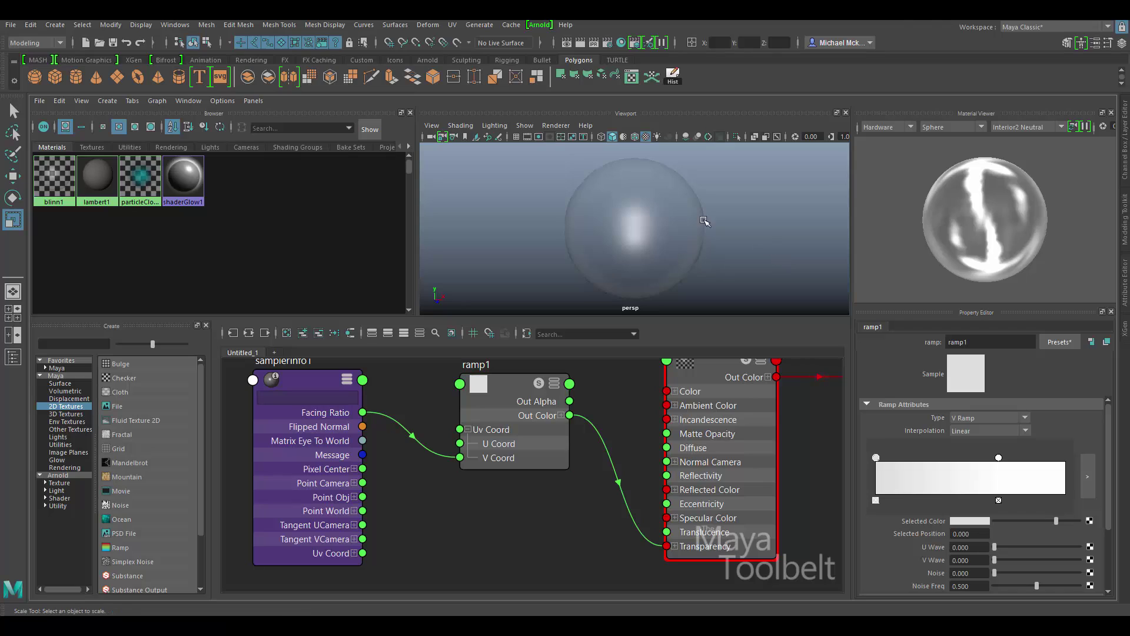
{"action": "left_click", "coordinate": [642, 230]}
{"action": "left_click", "coordinate": [742, 240]}
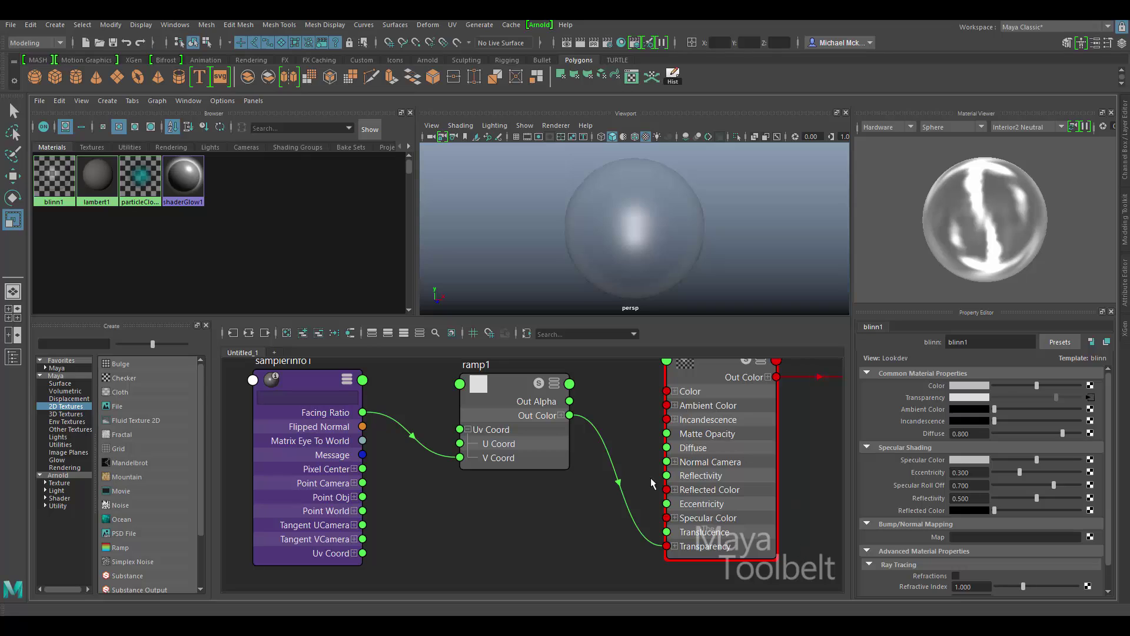
{"action": "left_click", "coordinate": [606, 456]}
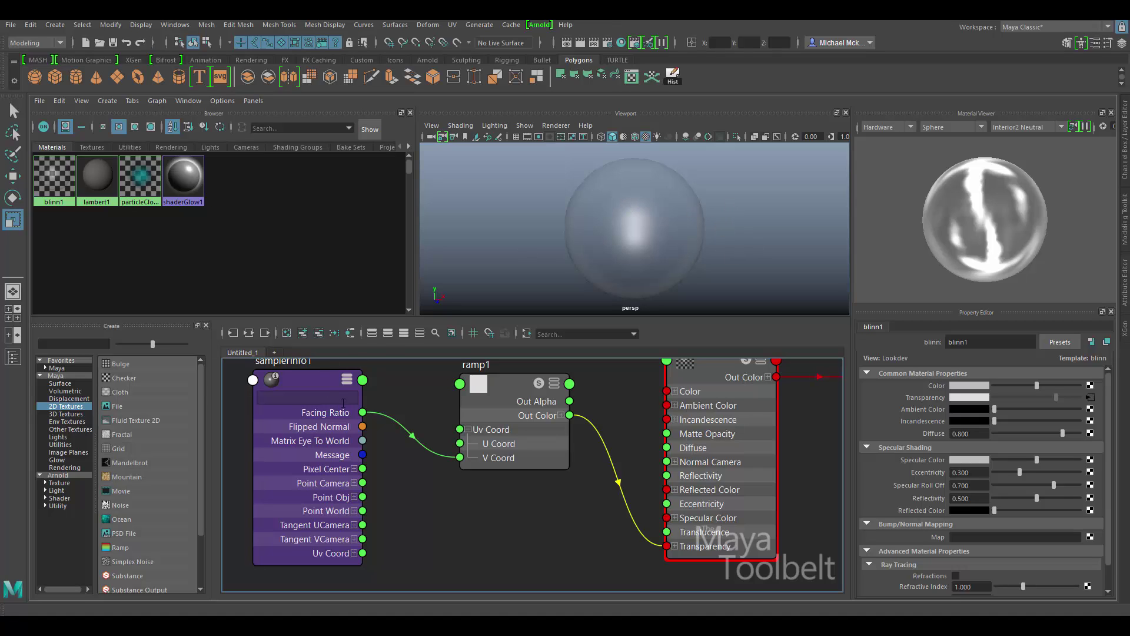
{"action": "mouse_move", "coordinate": [505, 408]}
{"action": "left_mouse_down"}
{"action": "mouse_move", "coordinate": [519, 418]}
{"action": "mouse_move", "coordinate": [496, 423]}
{"action": "left_mouse_up"}
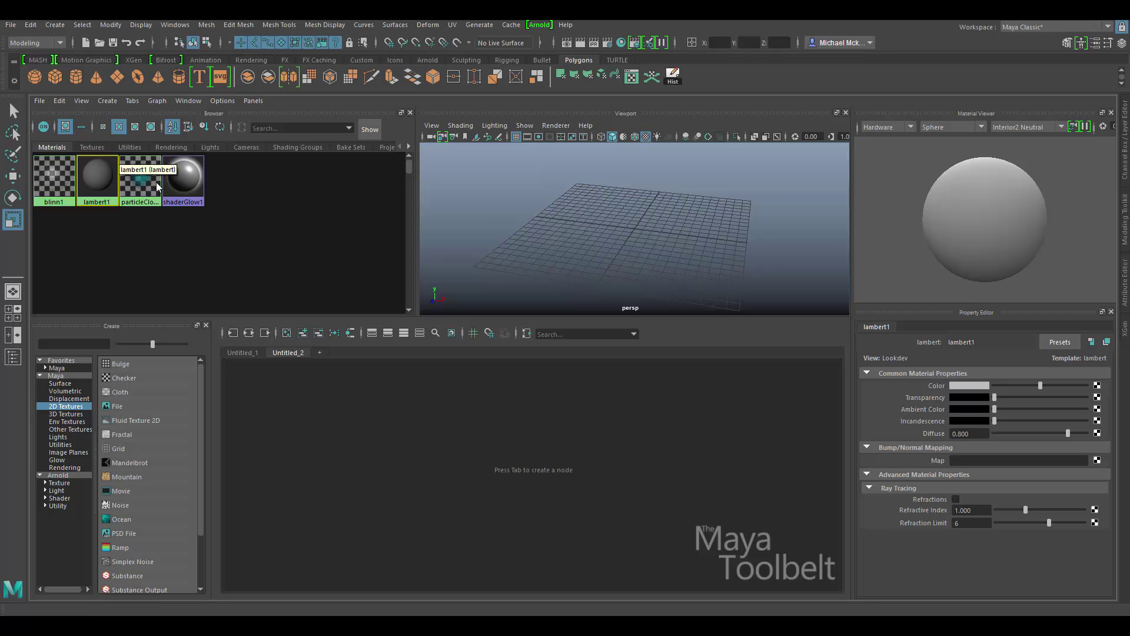
Add the existing samplerInfo1 utility node to the empty Untitled_2 graph and position it there
{"action": "left_click", "coordinate": [127, 147]}
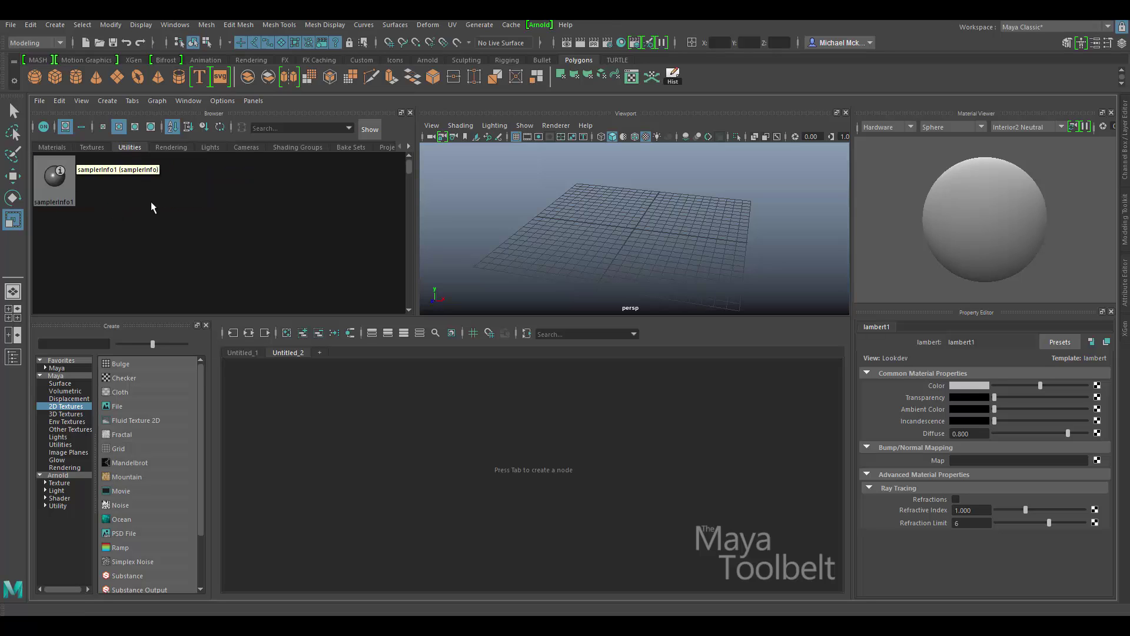
{"action": "left_click", "coordinate": [58, 179]}
{"action": "middle_click_drag", "start_coordinate": [61, 183], "coordinate": [325, 476]}
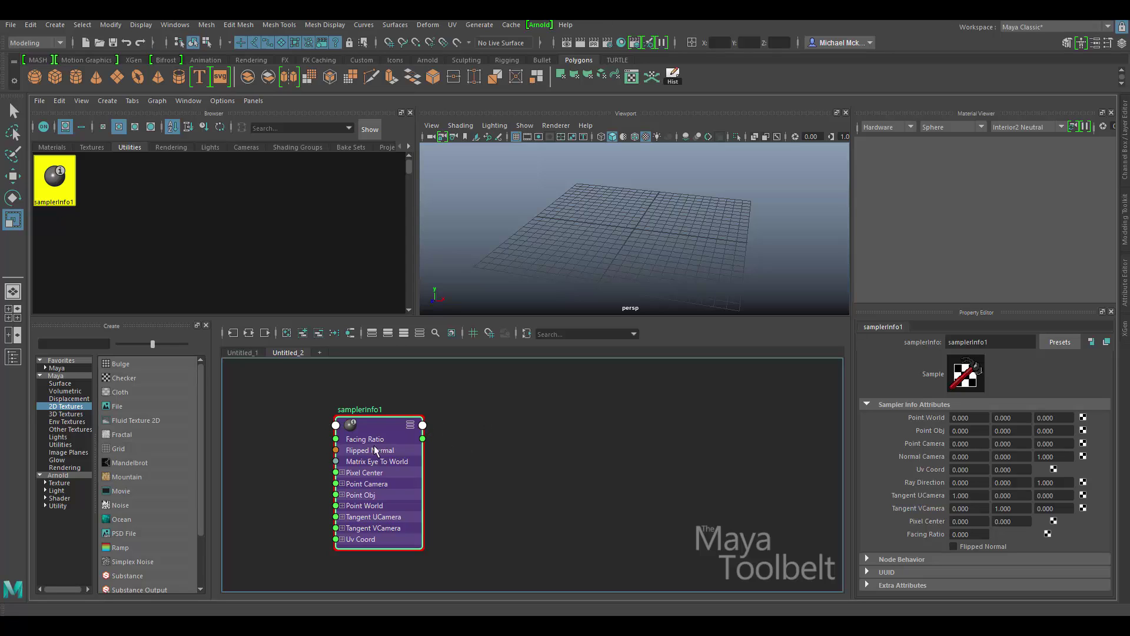
{"action": "left_click_drag", "start_coordinate": [374, 449], "coordinate": [357, 428]}
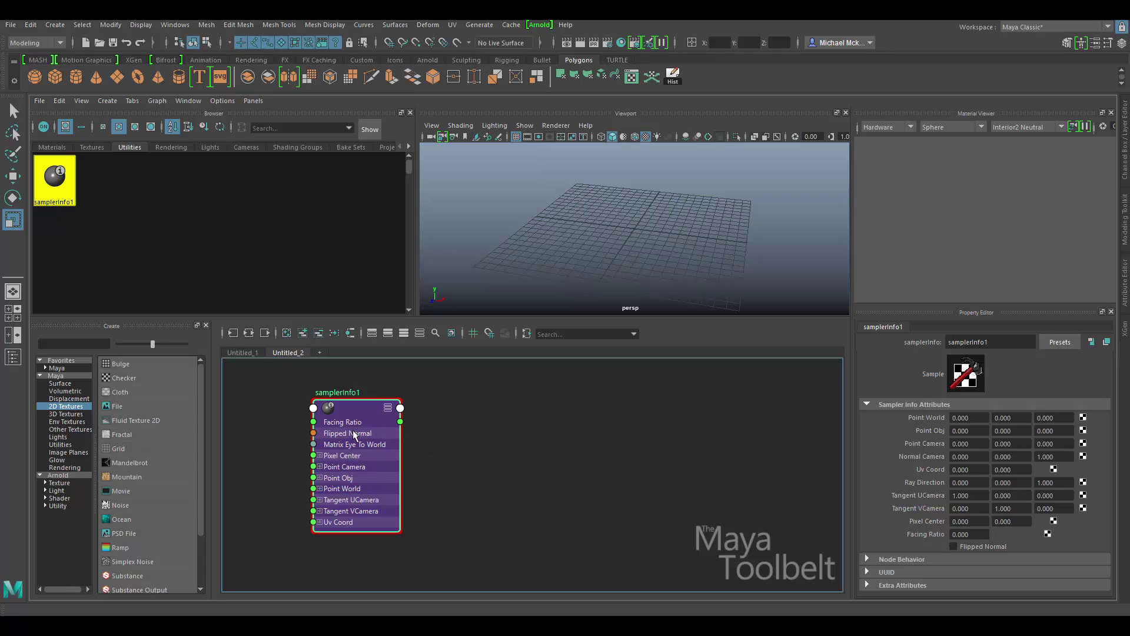
{"action": "right_click_drag", "start_coordinate": [354, 432], "coordinate": [484, 465], "text": "alt"}
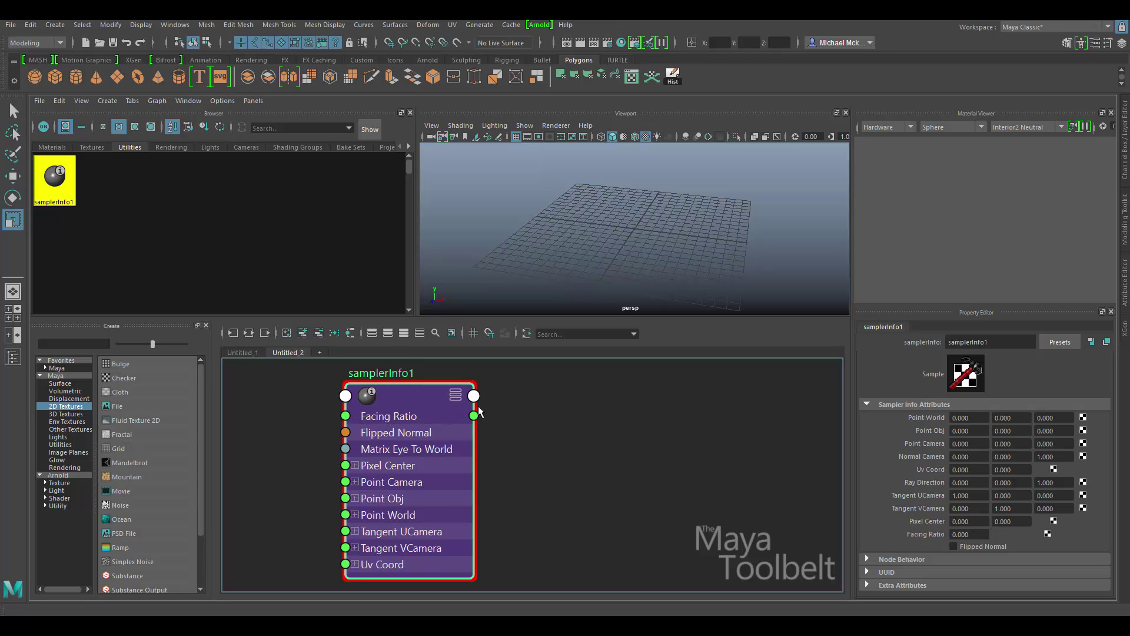
{"action": "middle_click_drag", "start_coordinate": [479, 402], "coordinate": [410, 417], "text": "alt"}
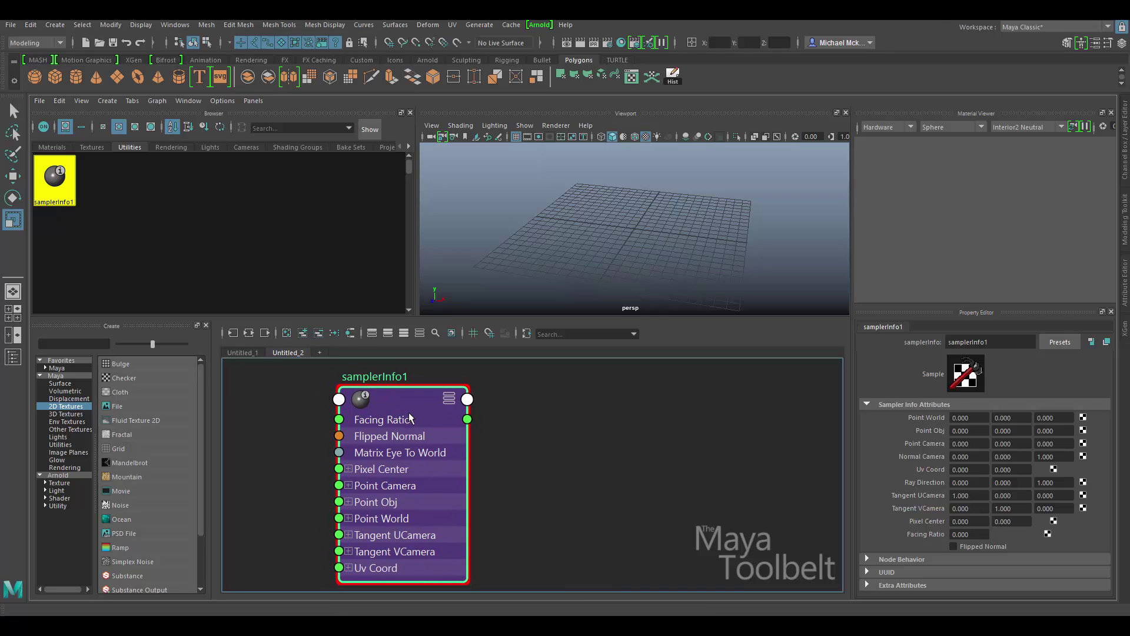
Compare samplerInfo1's layout in the Untitled_1 network with its attributes in the Untitled_2 graph
{"action": "left_click", "coordinate": [243, 351]}
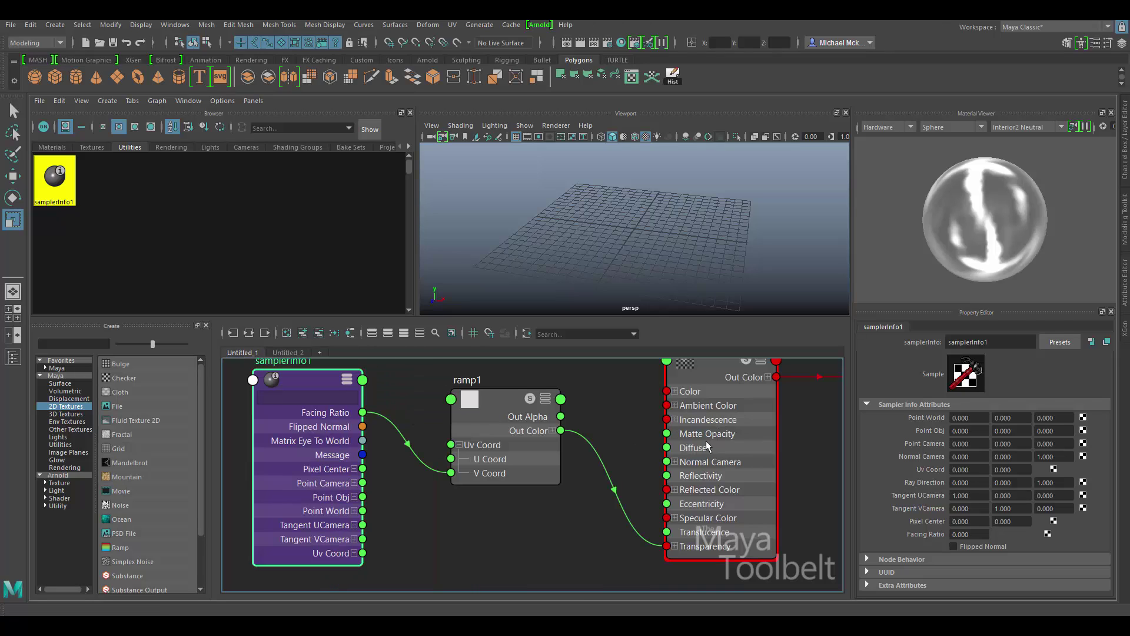
{"action": "left_click", "coordinate": [289, 352]}
{"action": "left_click", "coordinate": [416, 433]}
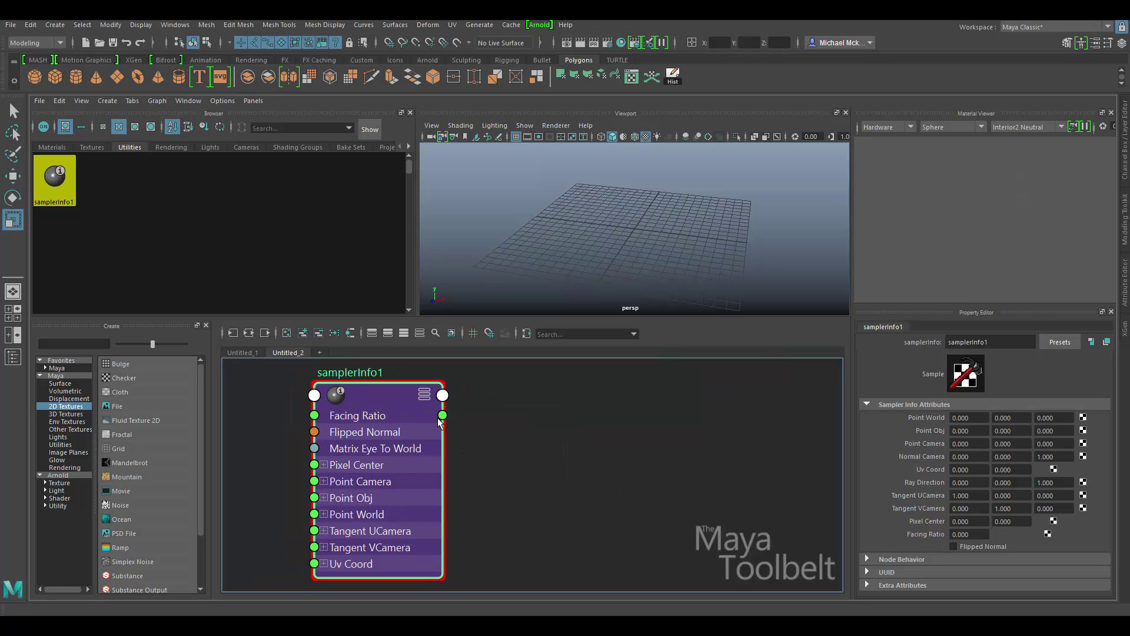
{"action": "left_click_drag", "start_coordinate": [404, 432], "coordinate": [405, 430]}
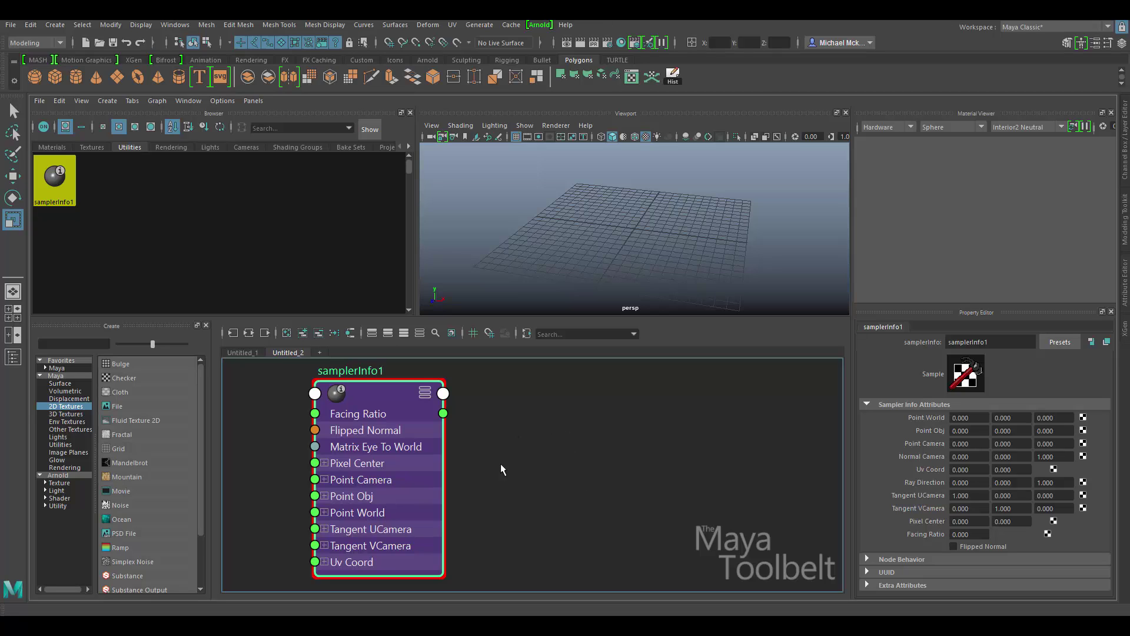
Create a polygon plane, scale it to about 7.6 in X and 14.7 in Z, and hide the viewport grid
{"action": "left_click_drag", "start_coordinate": [382, 430], "coordinate": [363, 437]}
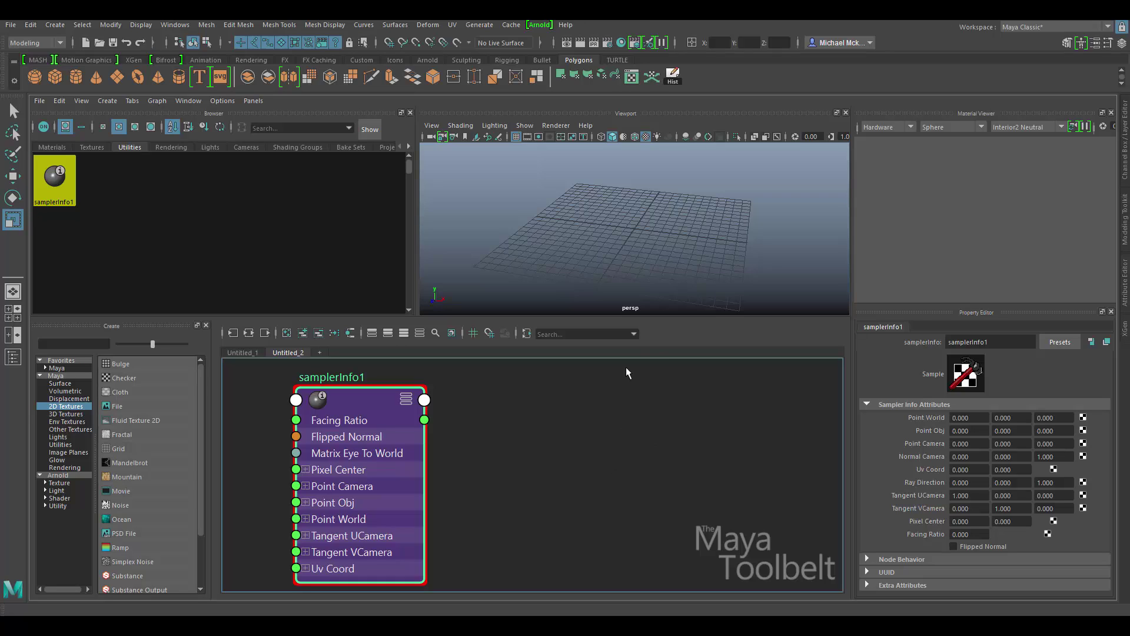
{"action": "mouse_move", "coordinate": [671, 222]}
{"action": "left_mouse_down", "text": "alt"}
{"action": "mouse_move", "coordinate": [682, 241]}
{"action": "mouse_move", "coordinate": [677, 232]}
{"action": "left_mouse_up", "text": "alt"}
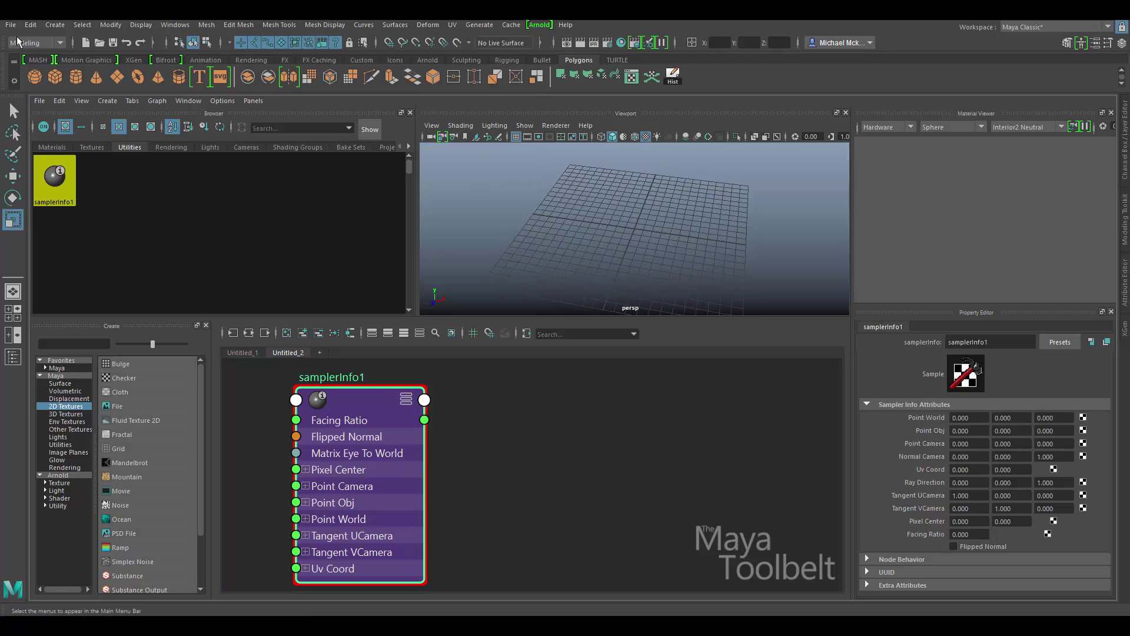
{"action": "left_click", "coordinate": [56, 25]}
{"action": "mouse_move", "coordinate": [111, 68]}
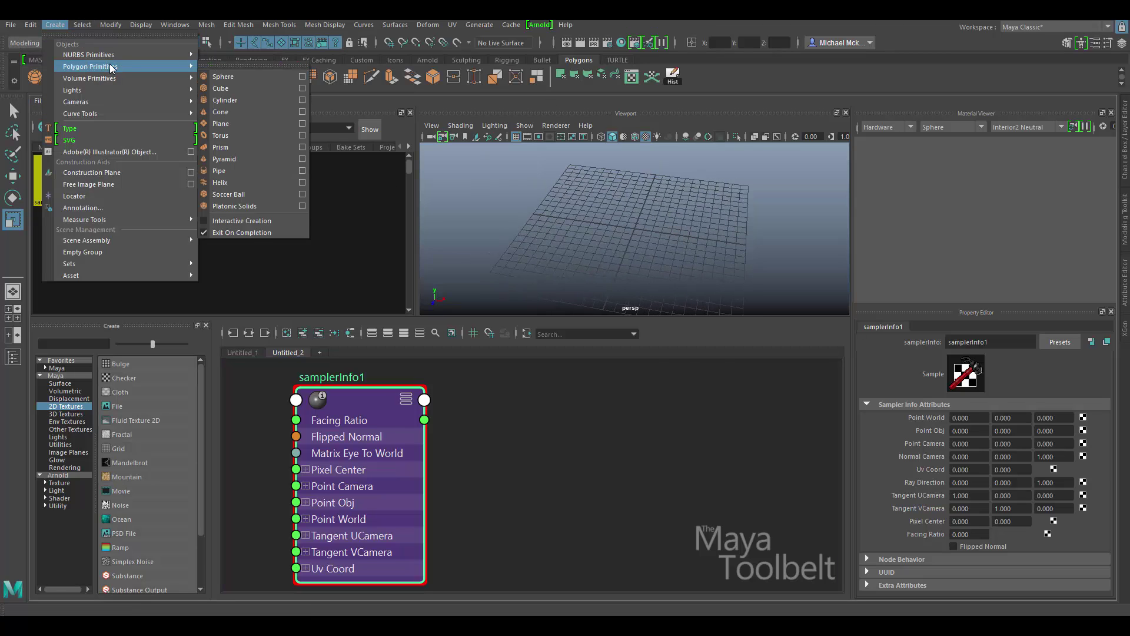
{"action": "left_click", "coordinate": [223, 124]}
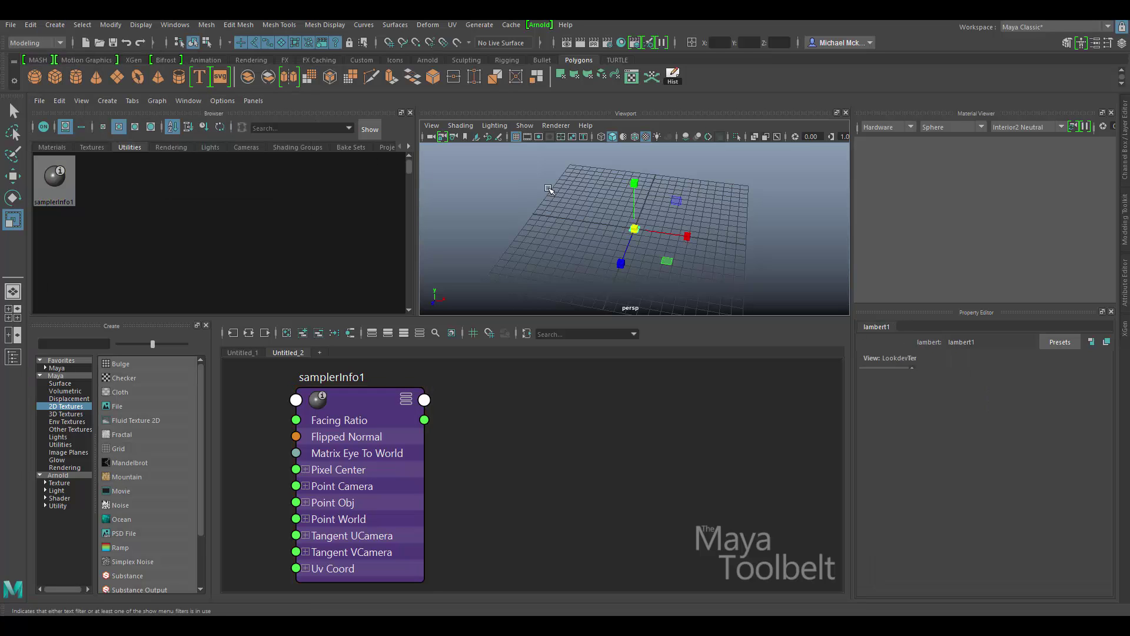
{"action": "left_click_drag", "start_coordinate": [530, 240], "coordinate": [673, 267], "text": "alt"}
{"action": "left_click_drag", "start_coordinate": [591, 255], "coordinate": [722, 228]}
{"action": "left_click", "coordinate": [516, 137]}
Set the plane's width subdivisions to 1 and its height subdivisions to 20
{"action": "left_click", "coordinate": [1125, 133]}
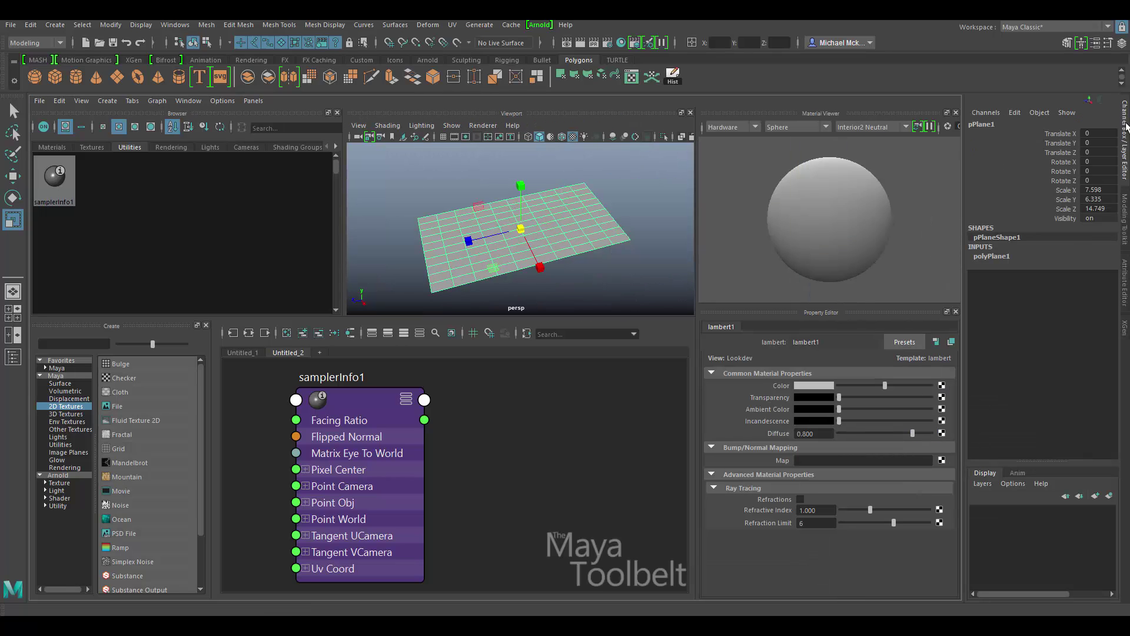
{"action": "left_click", "coordinate": [1000, 256]}
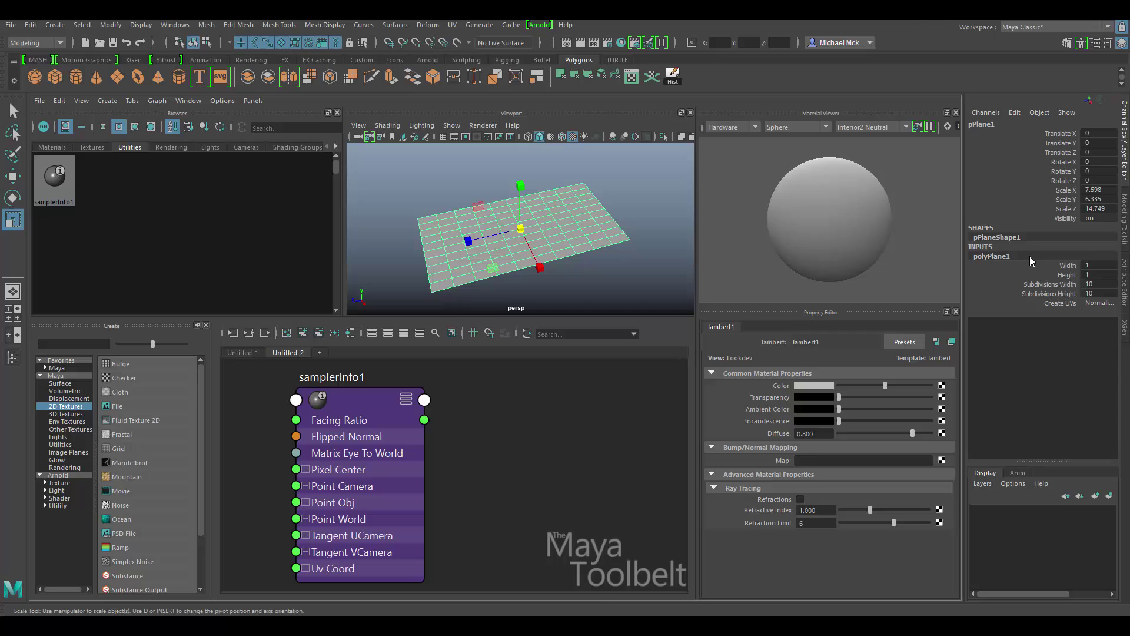
{"action": "left_click", "coordinate": [1060, 294]}
{"action": "left_click", "coordinate": [1057, 284]}
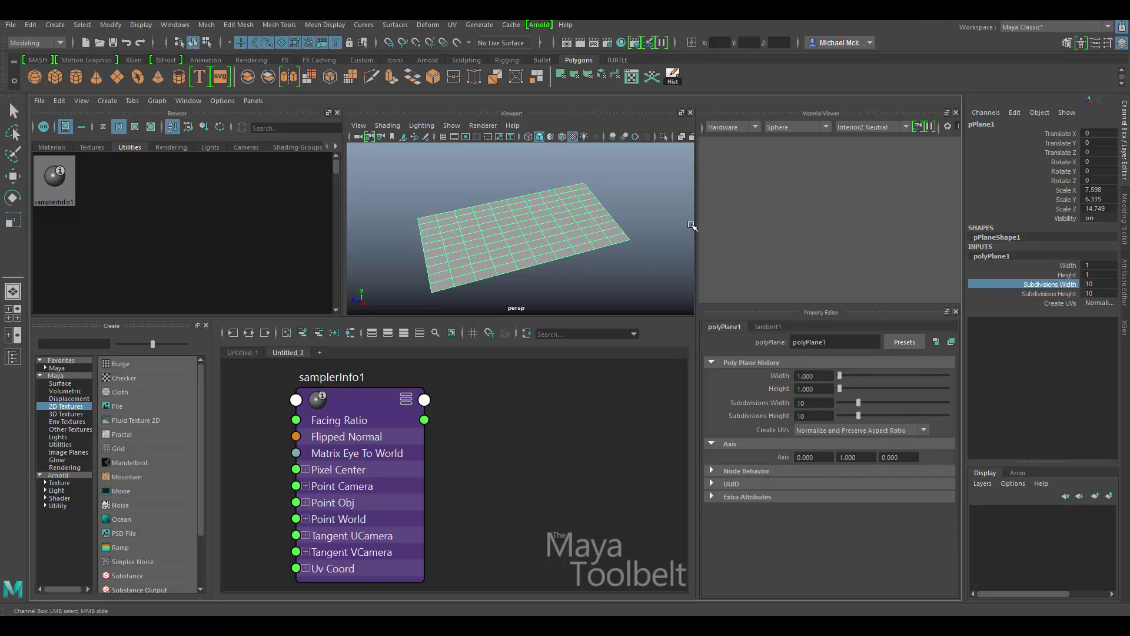
{"action": "middle_click_drag", "start_coordinate": [551, 209], "coordinate": [424, 256]}
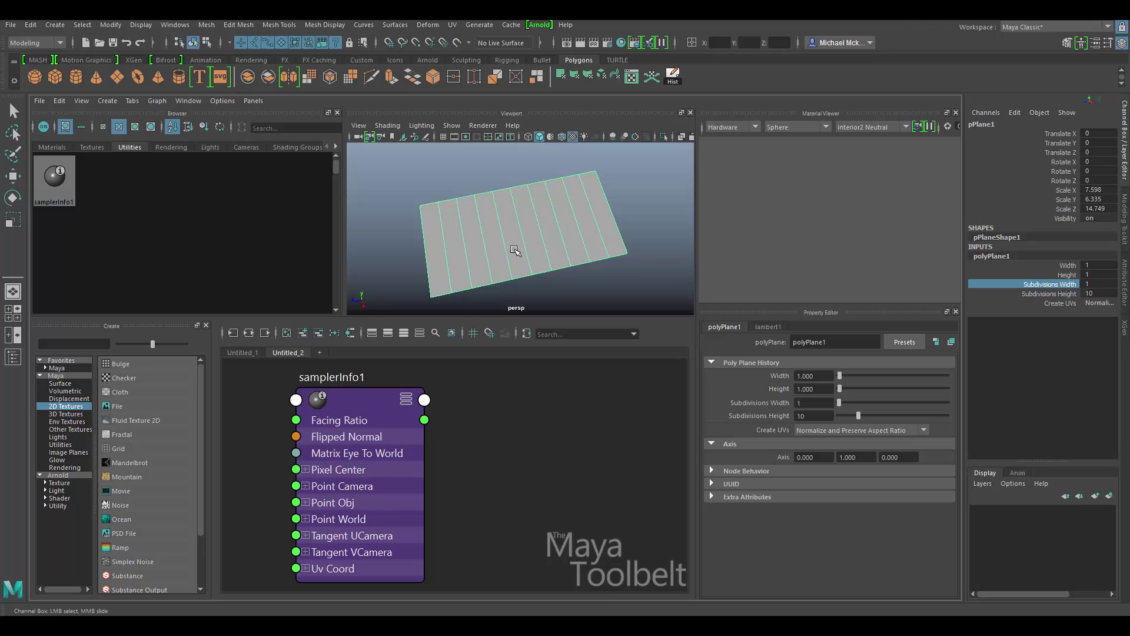
{"action": "left_click", "coordinate": [1053, 294]}
{"action": "middle_click_drag", "start_coordinate": [574, 226], "coordinate": [623, 224]}
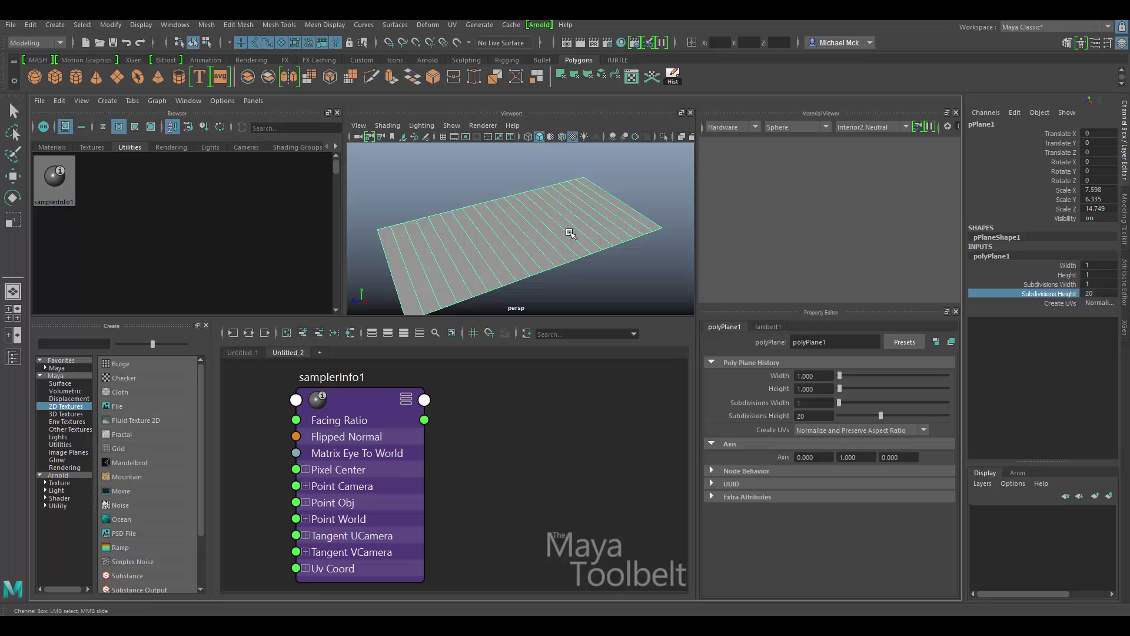
Add a nonlinear Bend deformer to the plane and rotate its handle to -90 degrees in X
{"action": "key", "text": "r"}
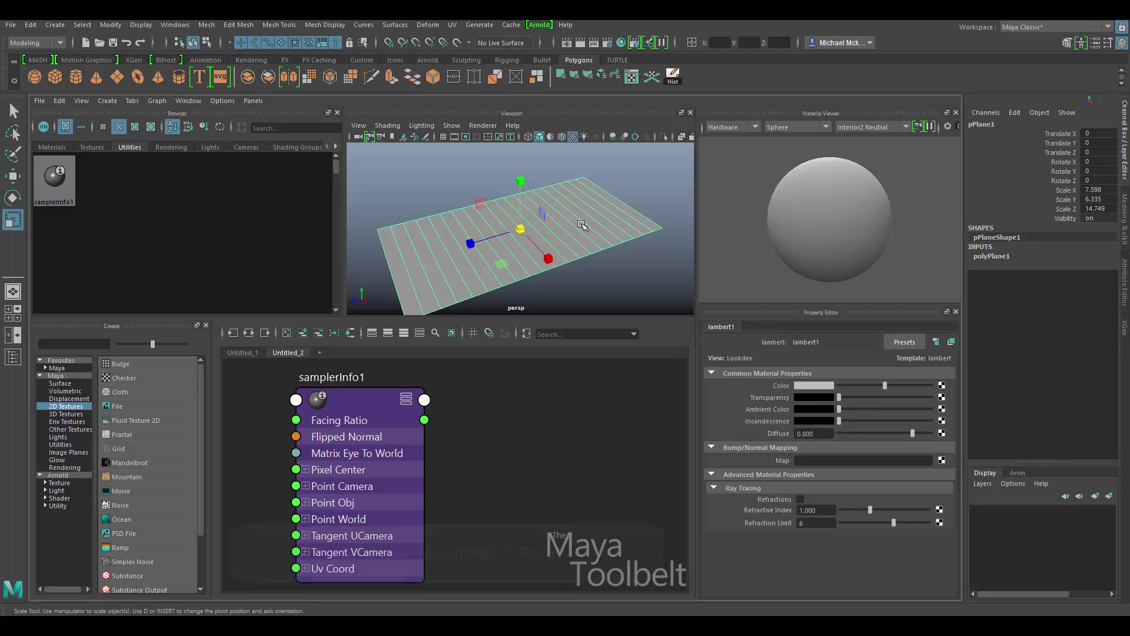
{"action": "left_click", "coordinate": [428, 25]}
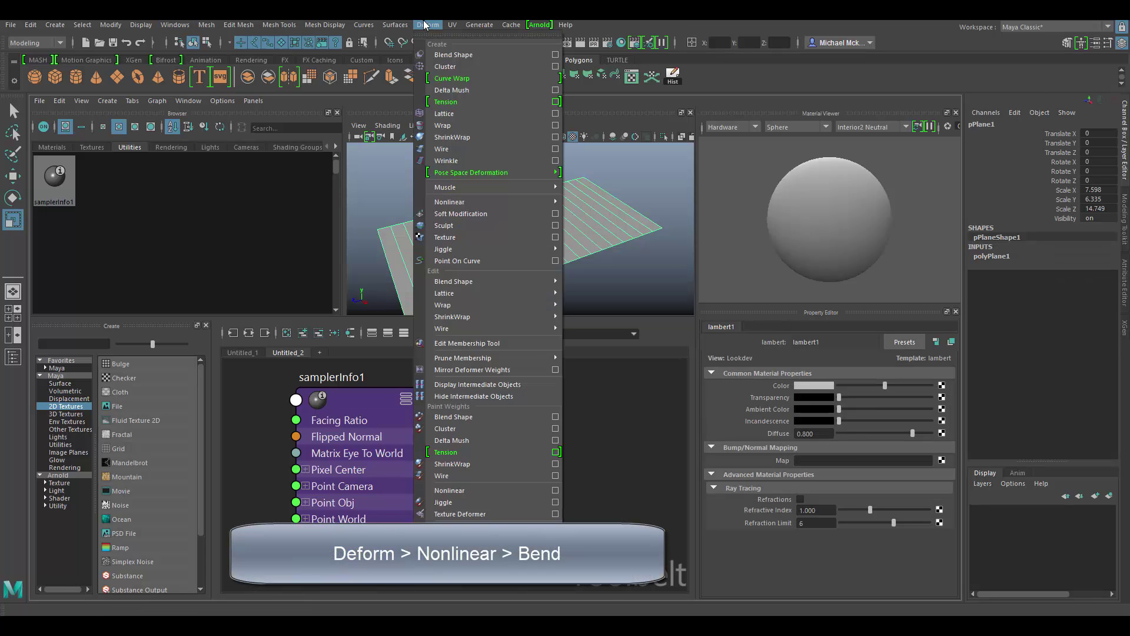
{"action": "mouse_move", "coordinate": [545, 206]}
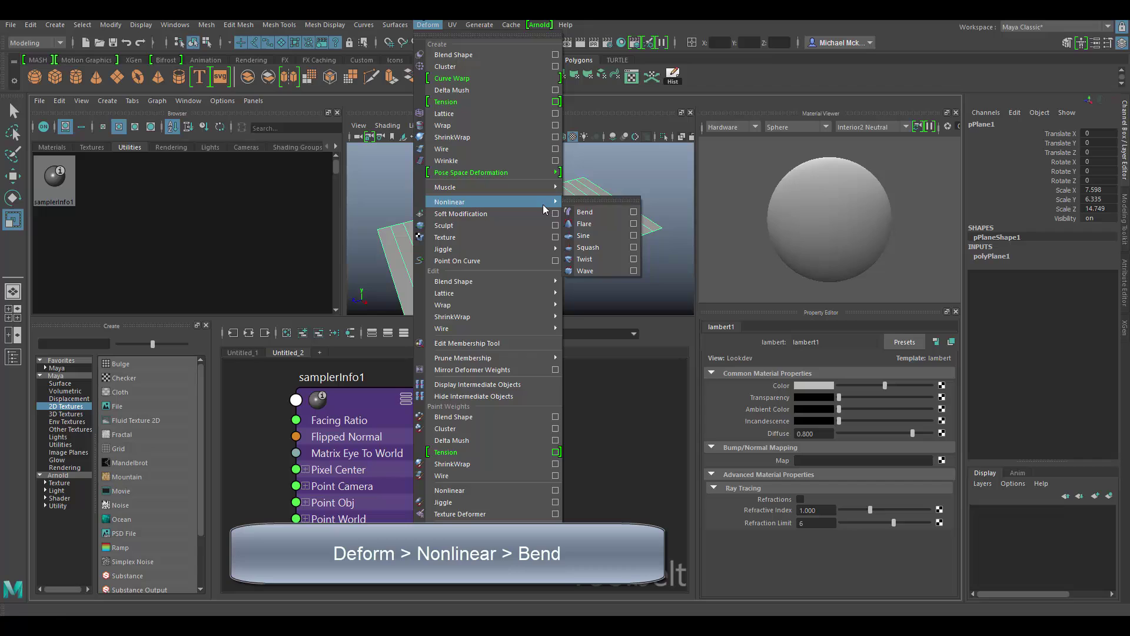
{"action": "left_click", "coordinate": [583, 203]}
{"action": "right_click_drag", "start_coordinate": [648, 218], "coordinate": [610, 194], "text": "alt"}
{"action": "key", "text": "e"}
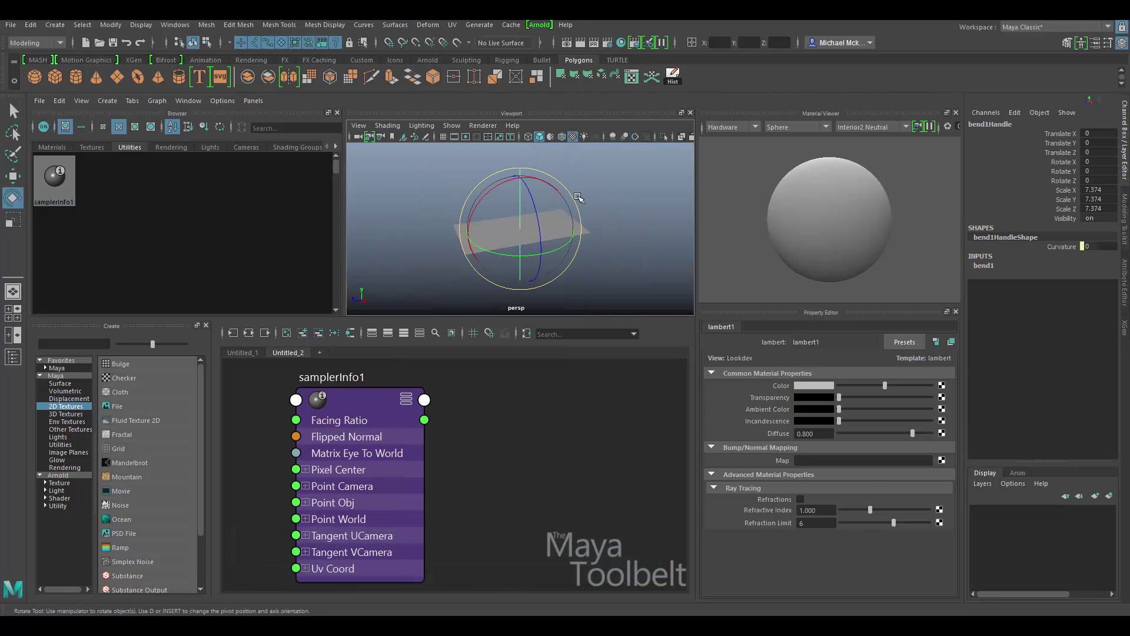
{"action": "mouse_move", "coordinate": [574, 197]}
{"action": "left_mouse_down"}
{"action": "mouse_move", "coordinate": [564, 175]}
{"action": "mouse_move", "coordinate": [584, 180]}
{"action": "left_mouse_up"}
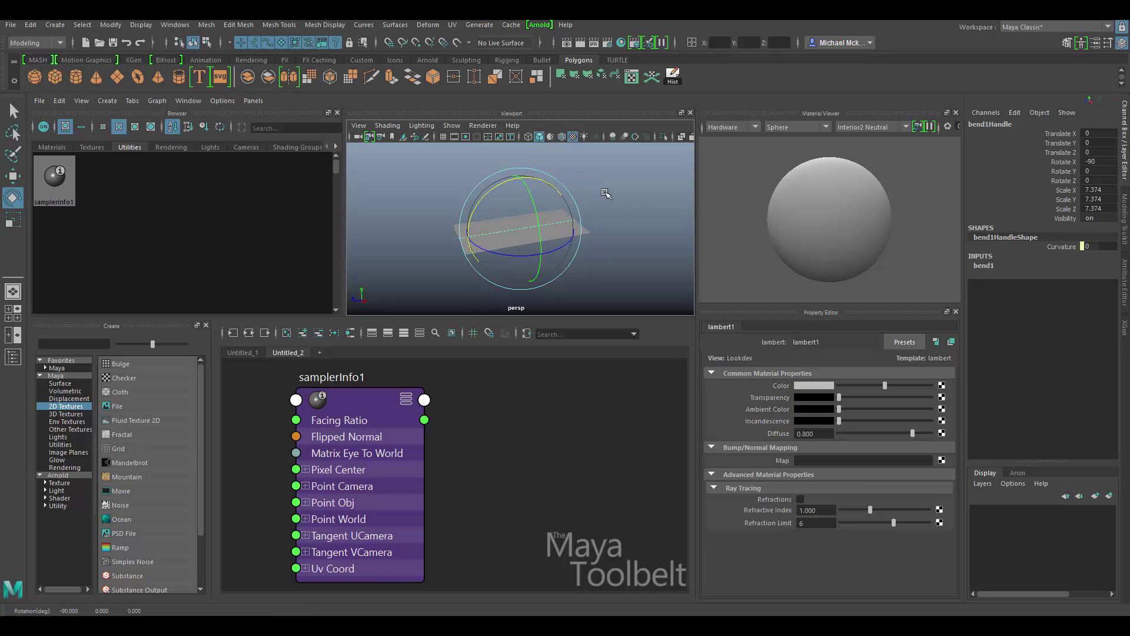
Set the bend's curvature to about 45.8 and rotate its handle to 90 degrees in Z
{"action": "key", "text": "q"}
{"action": "left_click", "coordinate": [984, 265]}
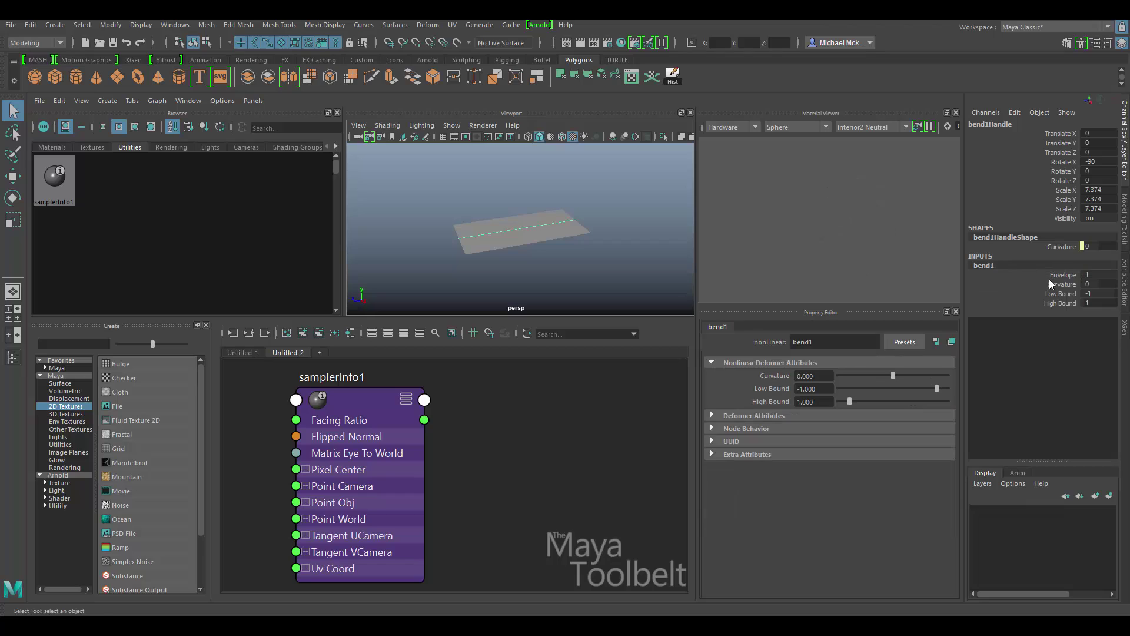
{"action": "left_click", "coordinate": [1056, 285]}
{"action": "middle_click_drag", "start_coordinate": [736, 265], "coordinate": [596, 254]}
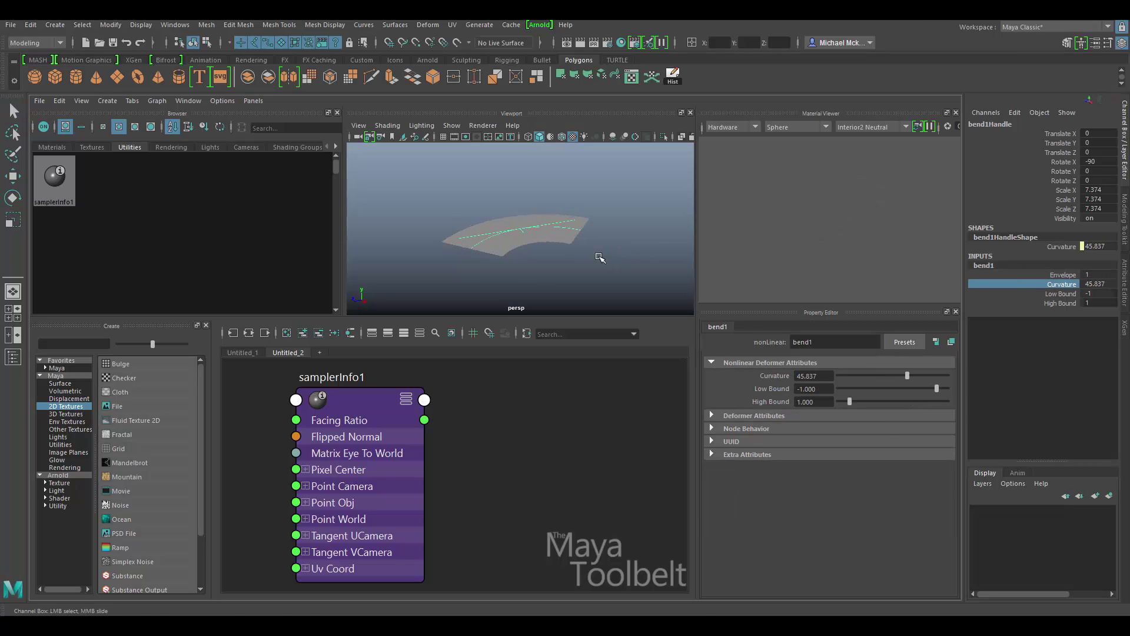
{"action": "key", "text": "e"}
{"action": "left_click_drag", "start_coordinate": [535, 215], "coordinate": [606, 230]}
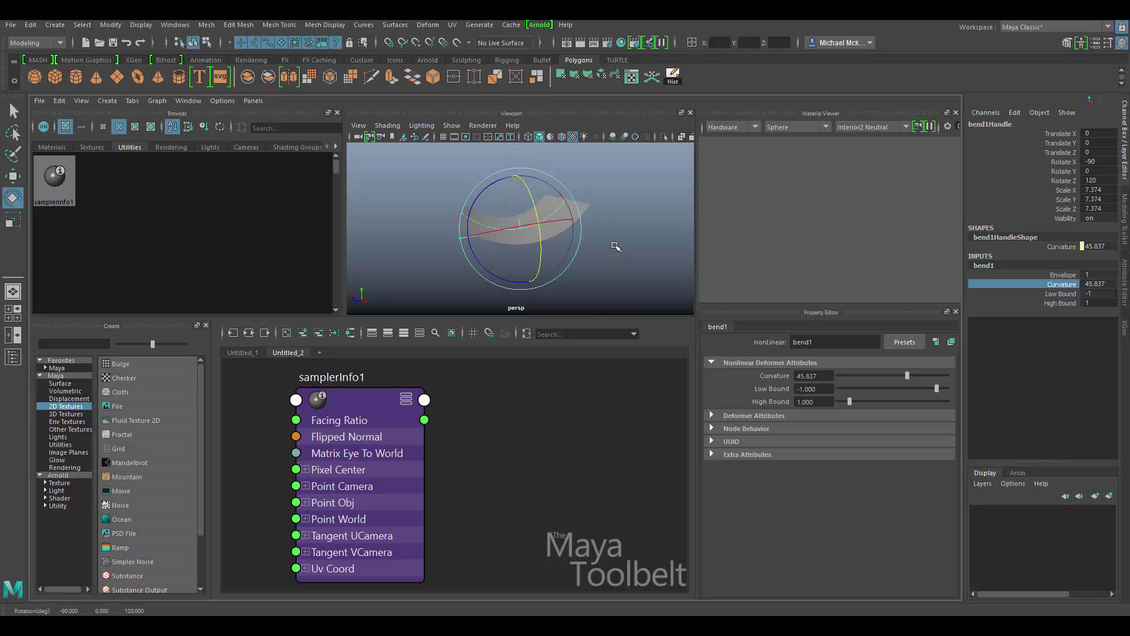
Set the bend's low bound to 0 and adjust its handle position along Z and curvature to curl one end upward
{"action": "middle_click_drag", "start_coordinate": [624, 261], "coordinate": [606, 212]}
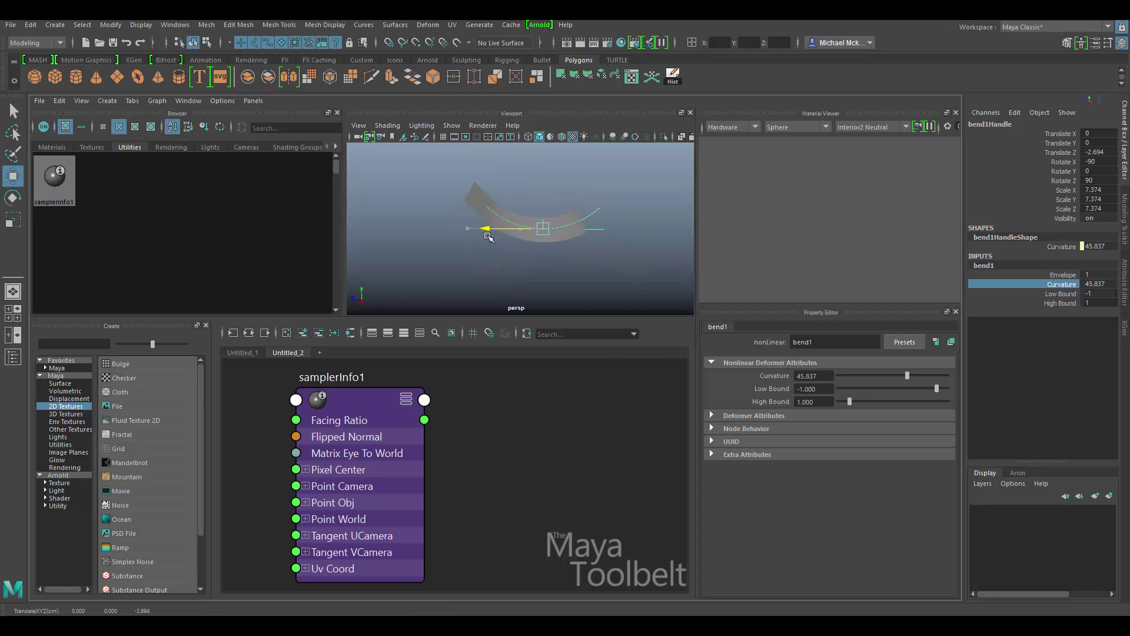
{"action": "middle_click_drag", "start_coordinate": [518, 244], "coordinate": [548, 244]}
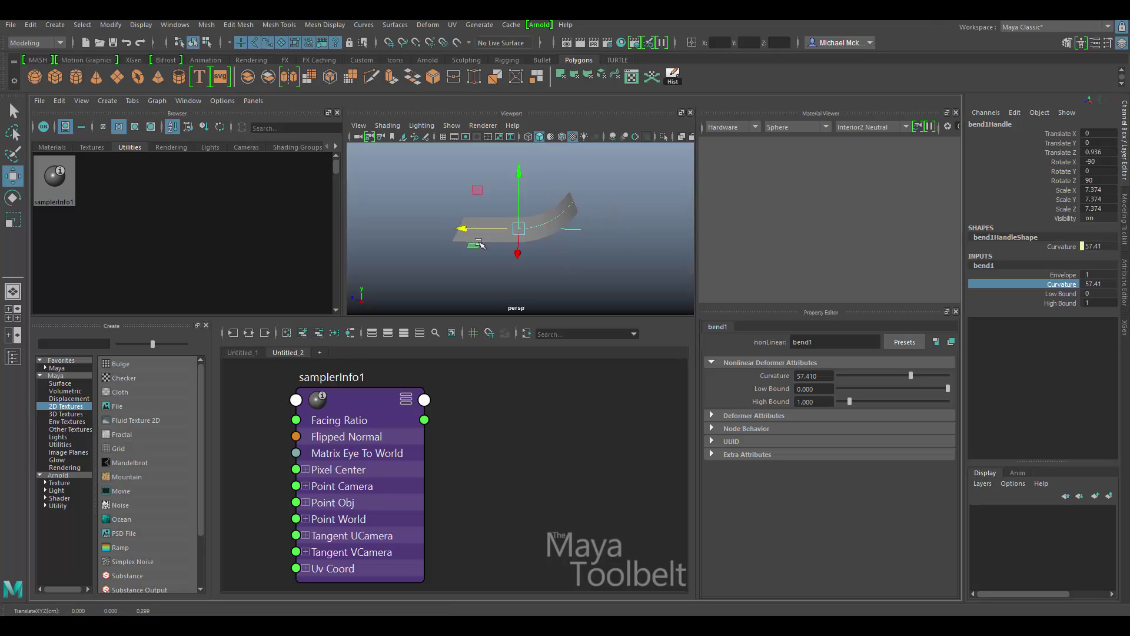
{"action": "middle_click_drag", "start_coordinate": [548, 259], "coordinate": [596, 254]}
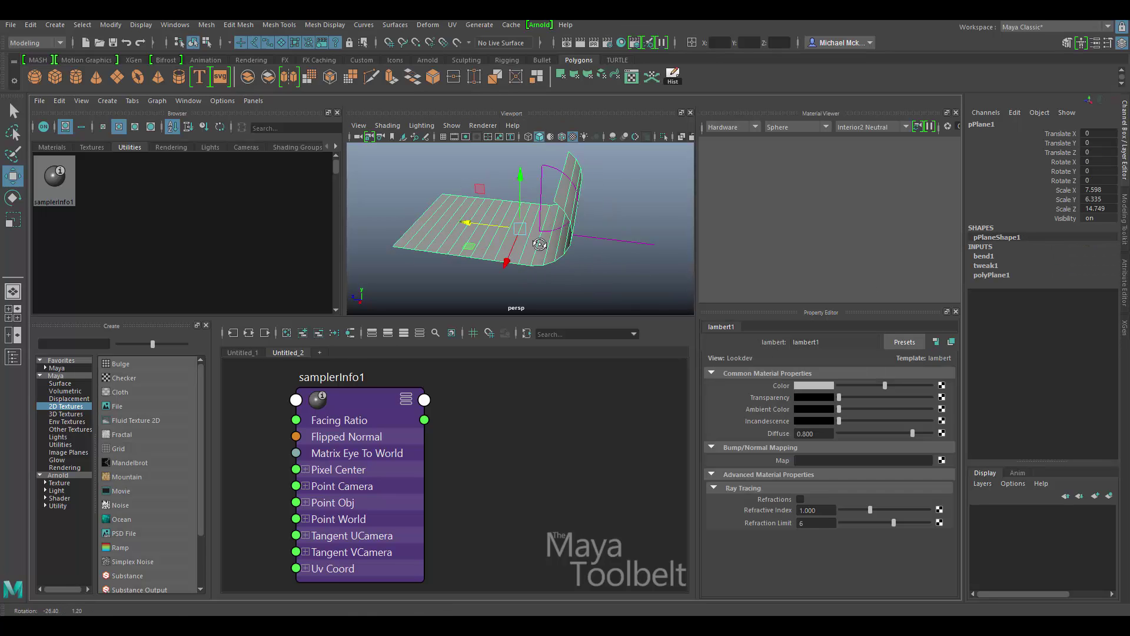
Delete the bent plane's construction history to bake in the curl, and deselect the plane
{"action": "left_click", "coordinate": [673, 75]}
{"action": "left_click_drag", "start_coordinate": [579, 198], "coordinate": [618, 248], "text": "alt"}
{"action": "left_click", "coordinate": [631, 238]}
{"action": "left_click", "coordinate": [493, 210]}
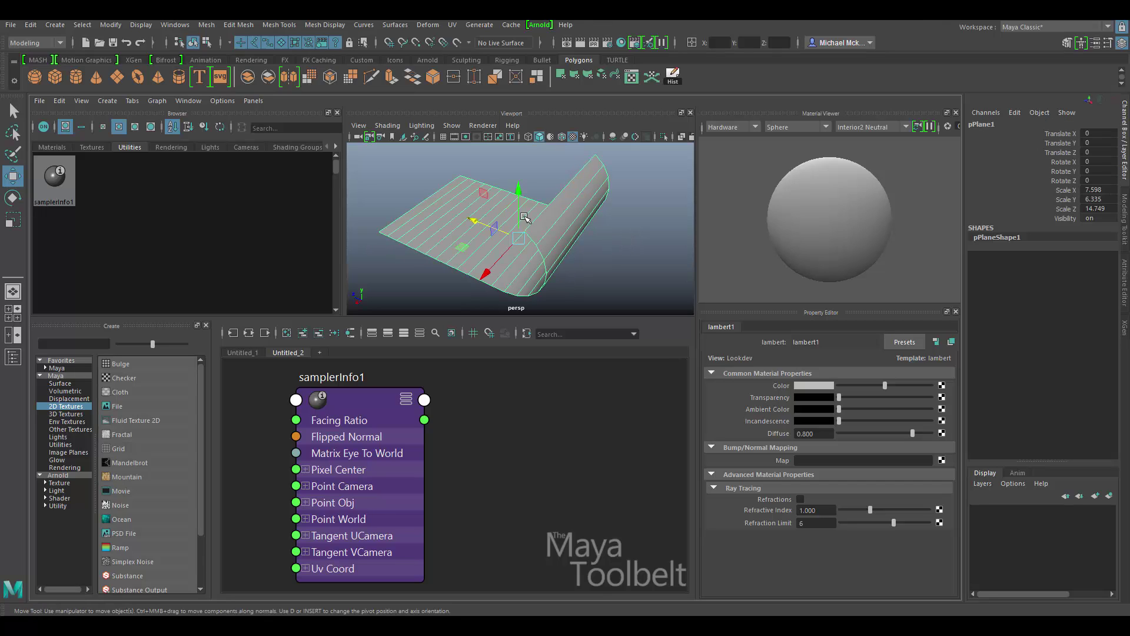
{"action": "left_click", "coordinate": [607, 244]}
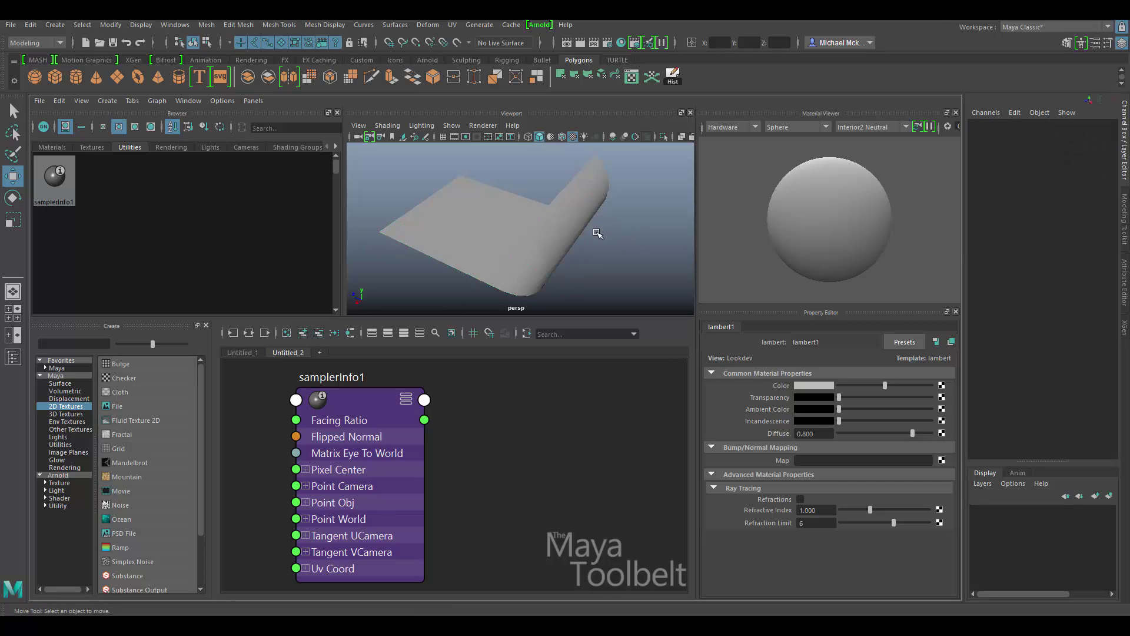
Turn on backface culling and examine the curled plane from its front and back sides, both selected and deselected
{"action": "left_click", "coordinate": [387, 125]}
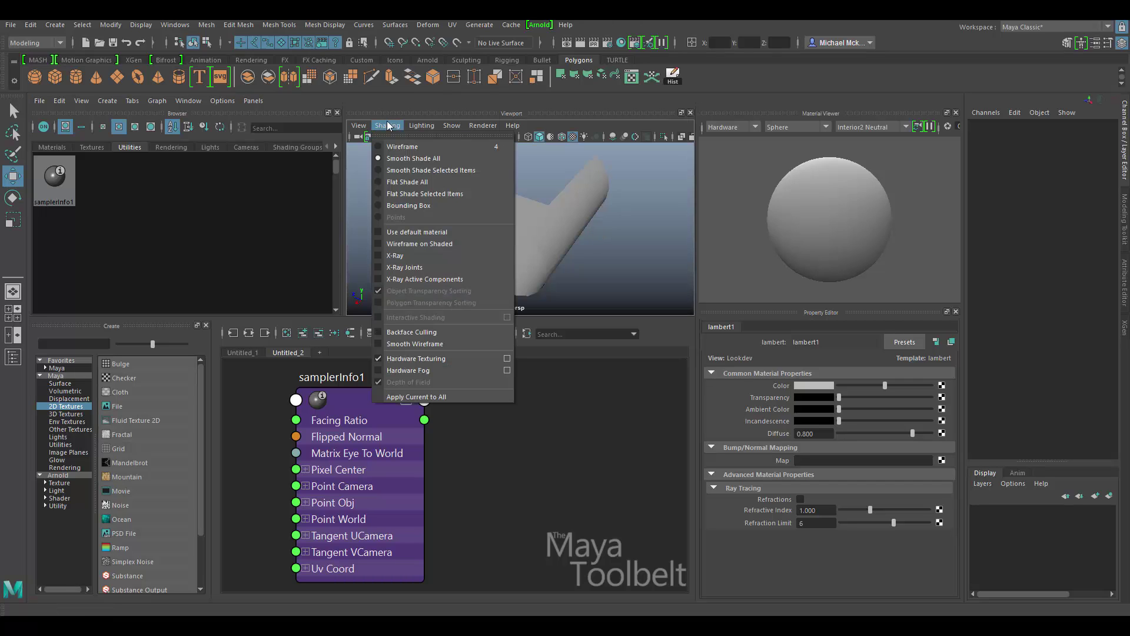
{"action": "left_click", "coordinate": [434, 337]}
{"action": "mouse_move", "coordinate": [560, 267]}
{"action": "left_mouse_down", "text": "alt"}
{"action": "mouse_move", "coordinate": [655, 240]}
{"action": "mouse_move", "coordinate": [659, 220]}
{"action": "mouse_move", "coordinate": [485, 222]}
{"action": "left_mouse_up", "text": "alt"}
{"action": "left_click", "coordinate": [534, 221]}
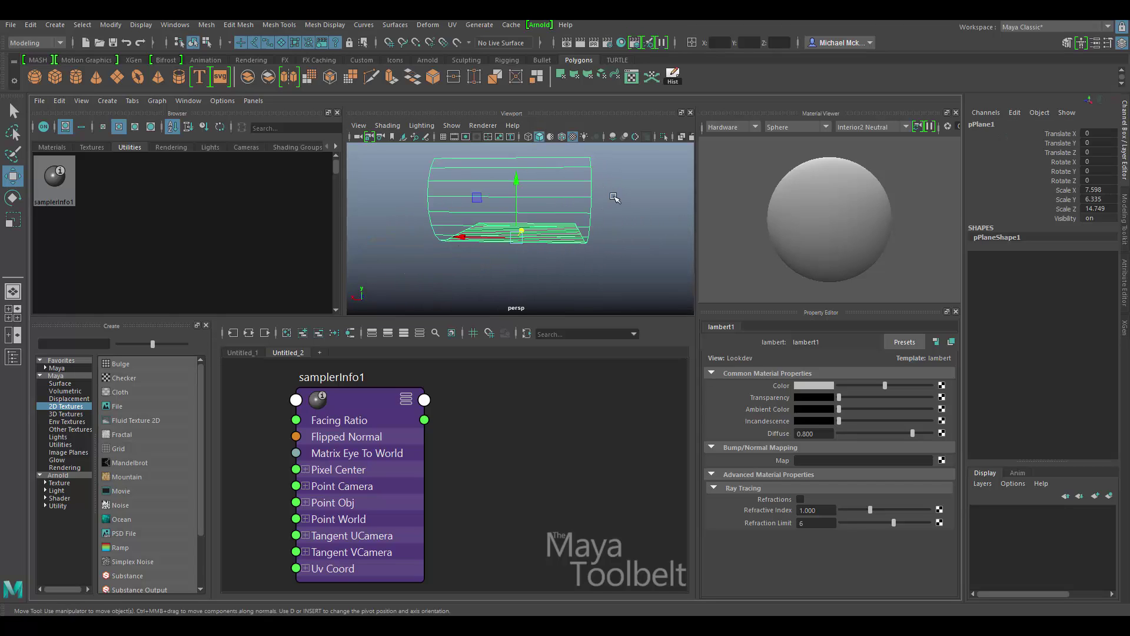
{"action": "left_click_drag", "start_coordinate": [509, 244], "coordinate": [590, 167], "text": "alt"}
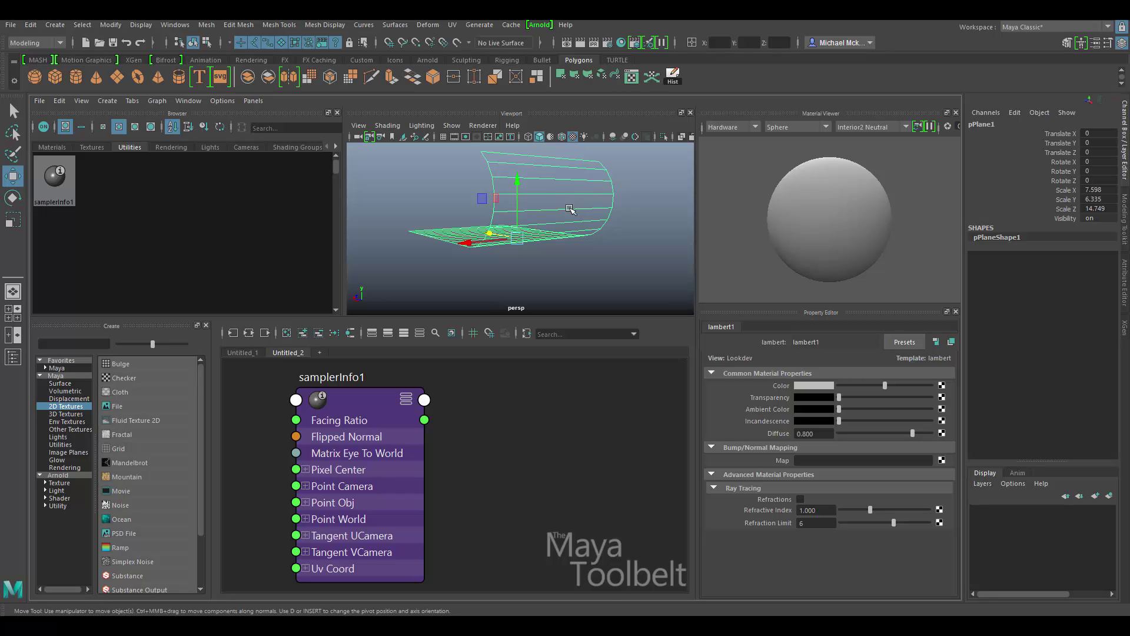
{"action": "left_click", "coordinate": [579, 262]}
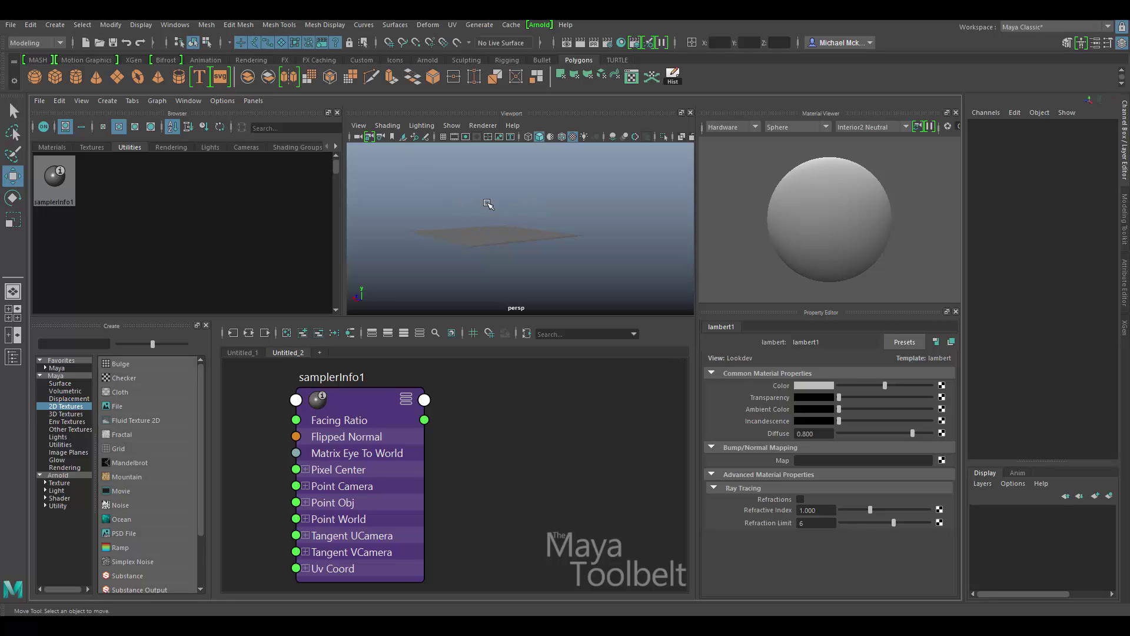
{"action": "left_click", "coordinate": [517, 240]}
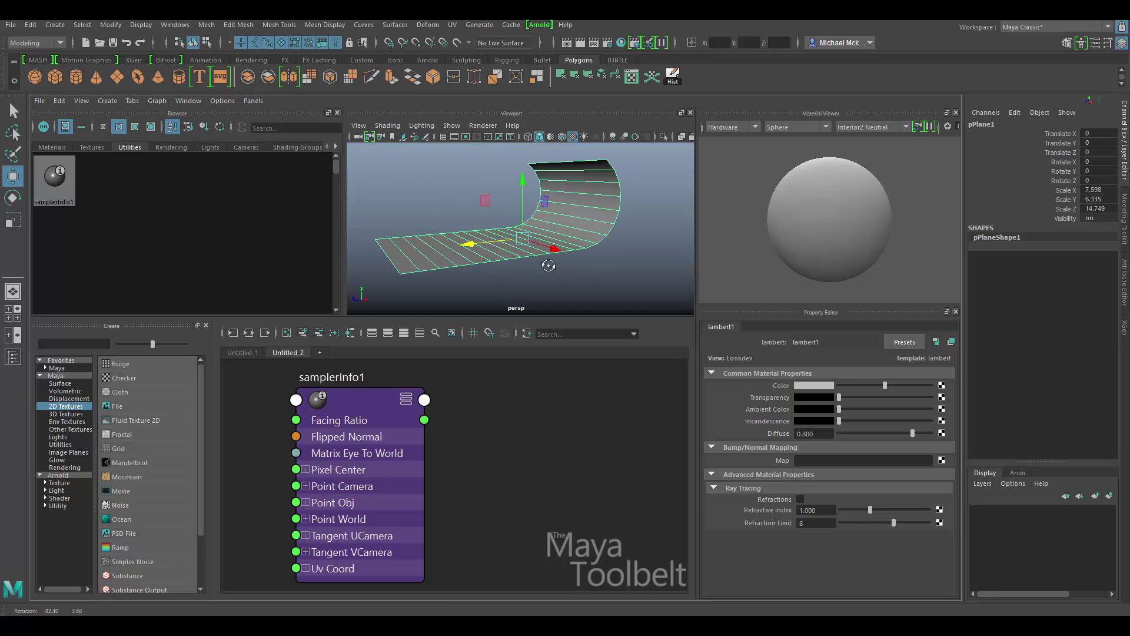
{"action": "left_click", "coordinate": [564, 173]}
{"action": "left_click_drag", "start_coordinate": [574, 209], "coordinate": [562, 238], "text": "alt"}
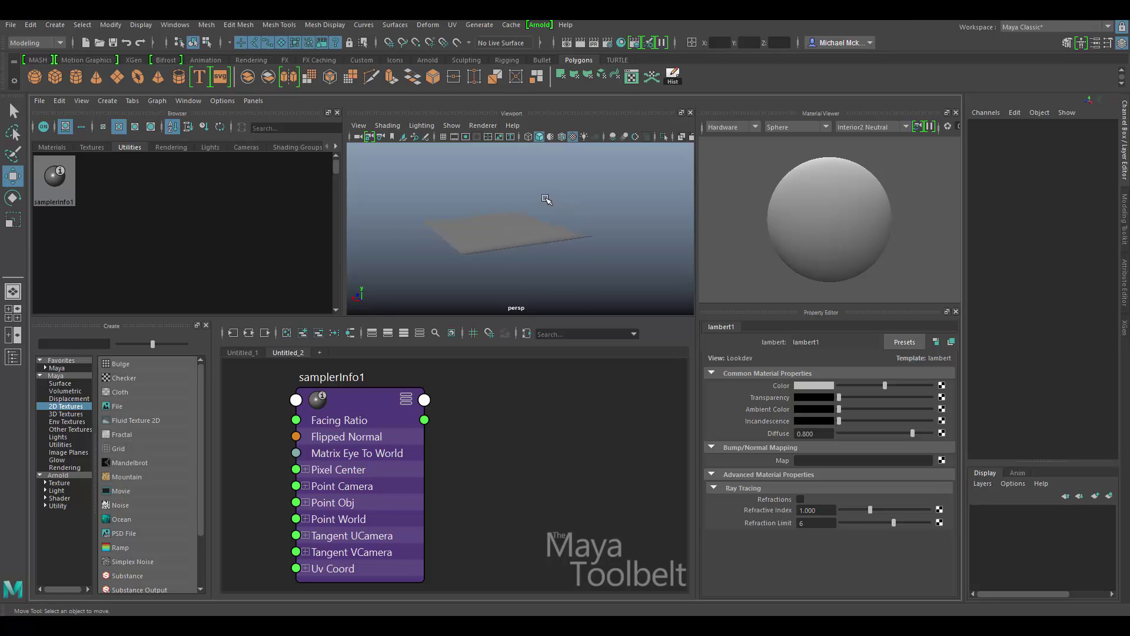
Turn off backface culling and view both sides of the curled plane again
{"action": "left_click", "coordinate": [387, 126]}
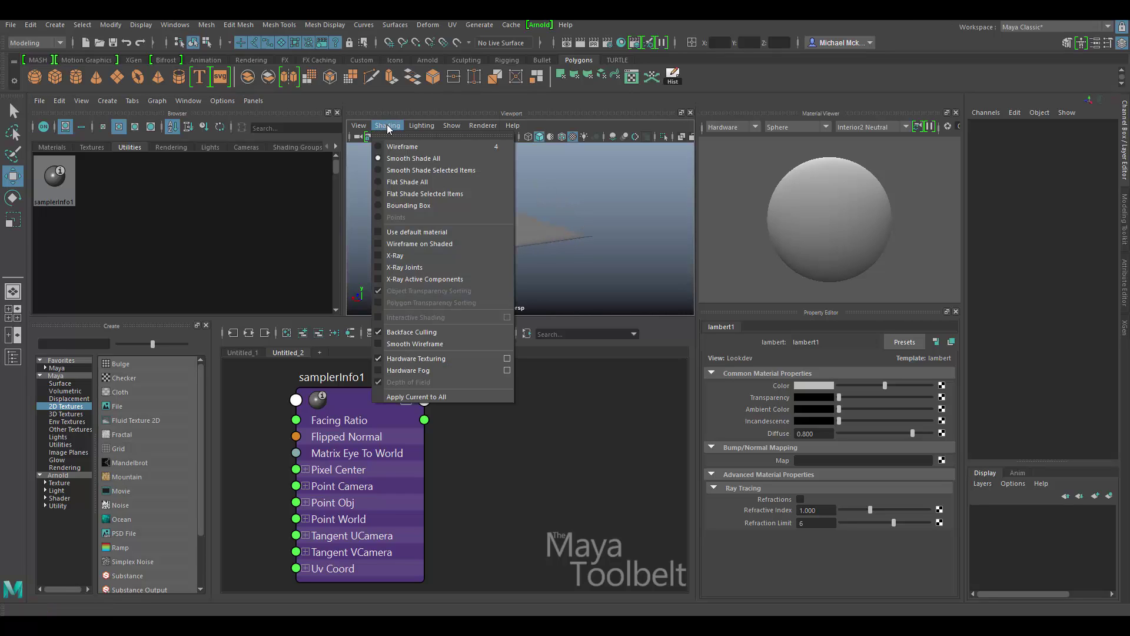
{"action": "left_click", "coordinate": [412, 332]}
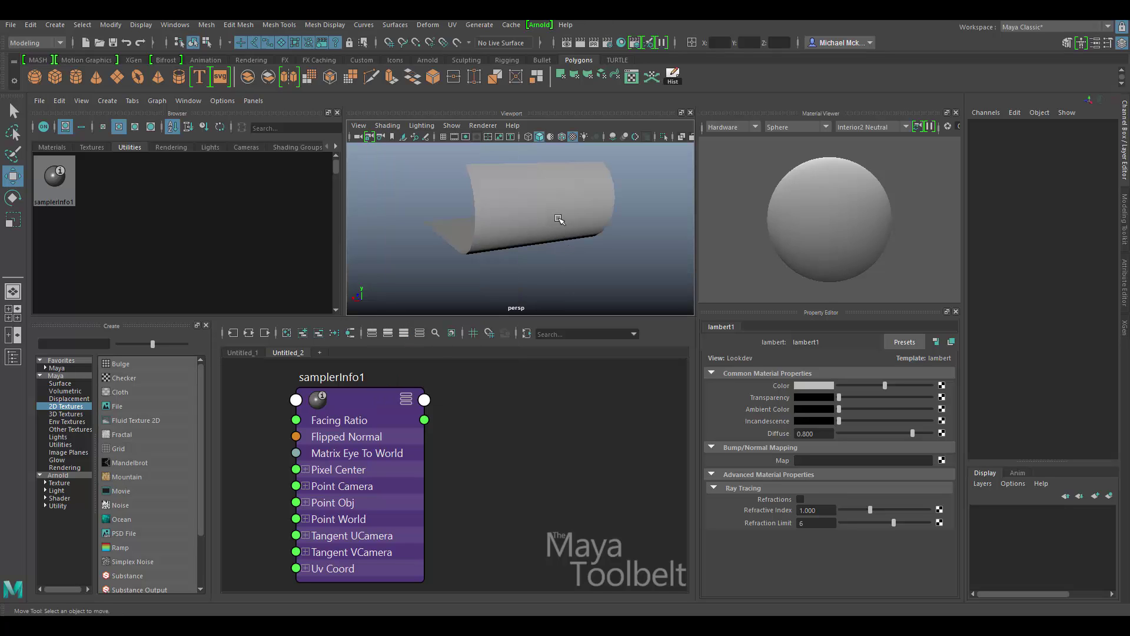
{"action": "left_click_drag", "start_coordinate": [536, 245], "coordinate": [593, 265], "text": "alt"}
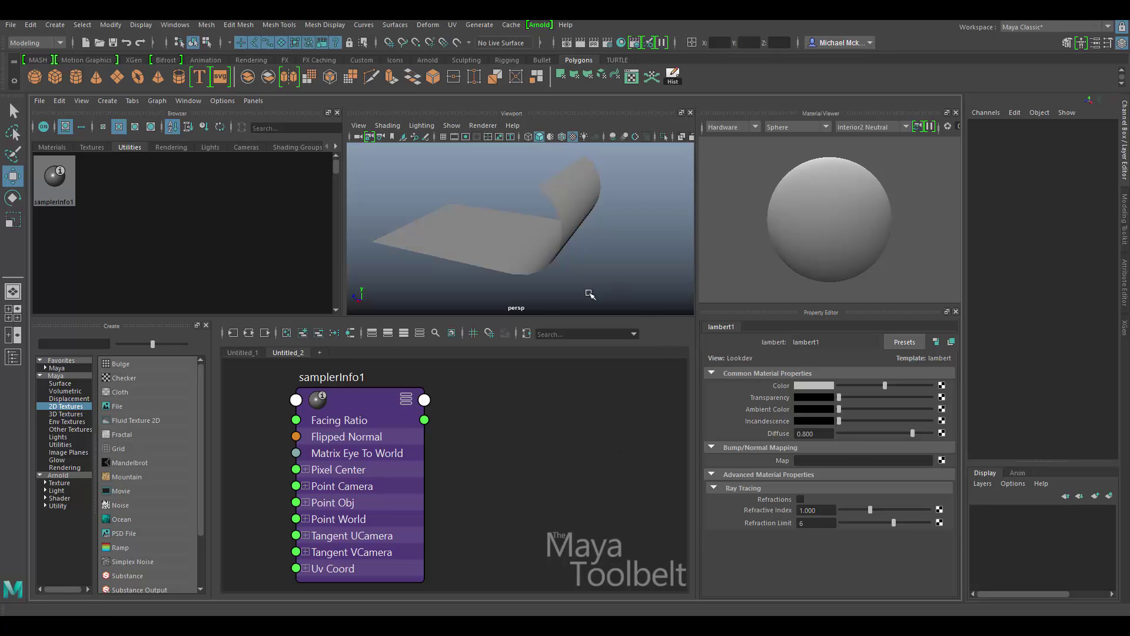
Add a Lambert material to the Untitled_2 graph and arrange samplerInfo1 beside its input side
{"action": "left_click", "coordinate": [62, 385]}
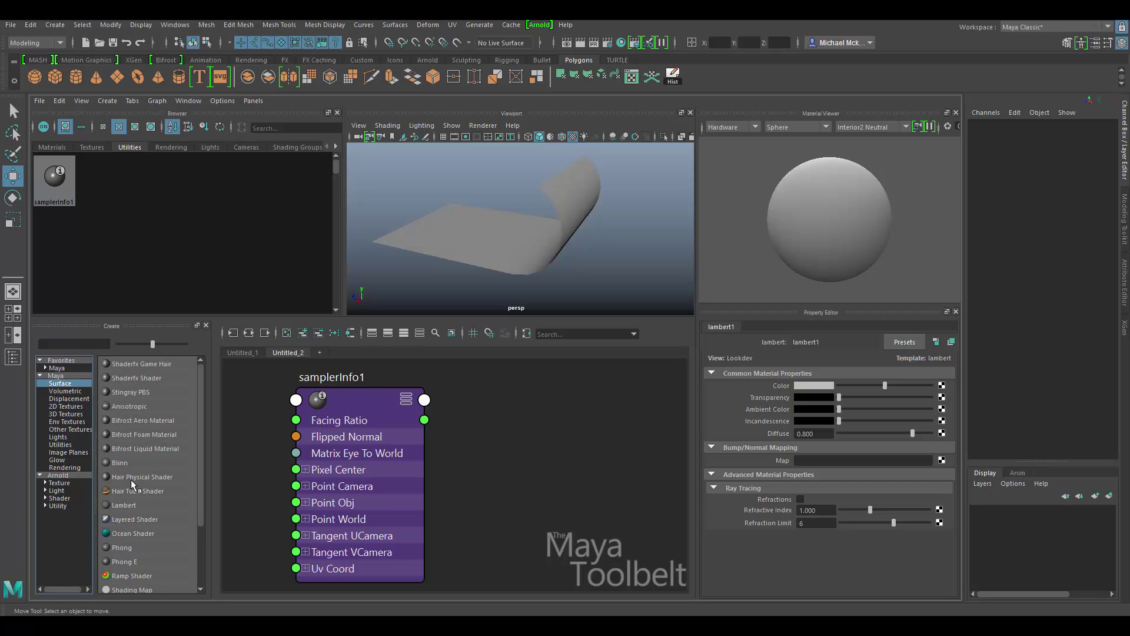
{"action": "left_click", "coordinate": [125, 505]}
{"action": "left_click_drag", "start_coordinate": [355, 455], "coordinate": [232, 480]}
{"action": "middle_click_drag", "start_coordinate": [376, 474], "coordinate": [507, 462], "text": "alt"}
{"action": "scroll", "coordinate": [515, 438], "scroll_direction": "down", "scroll_amount": 4}
{"action": "left_click_drag", "start_coordinate": [430, 462], "coordinate": [365, 451]}
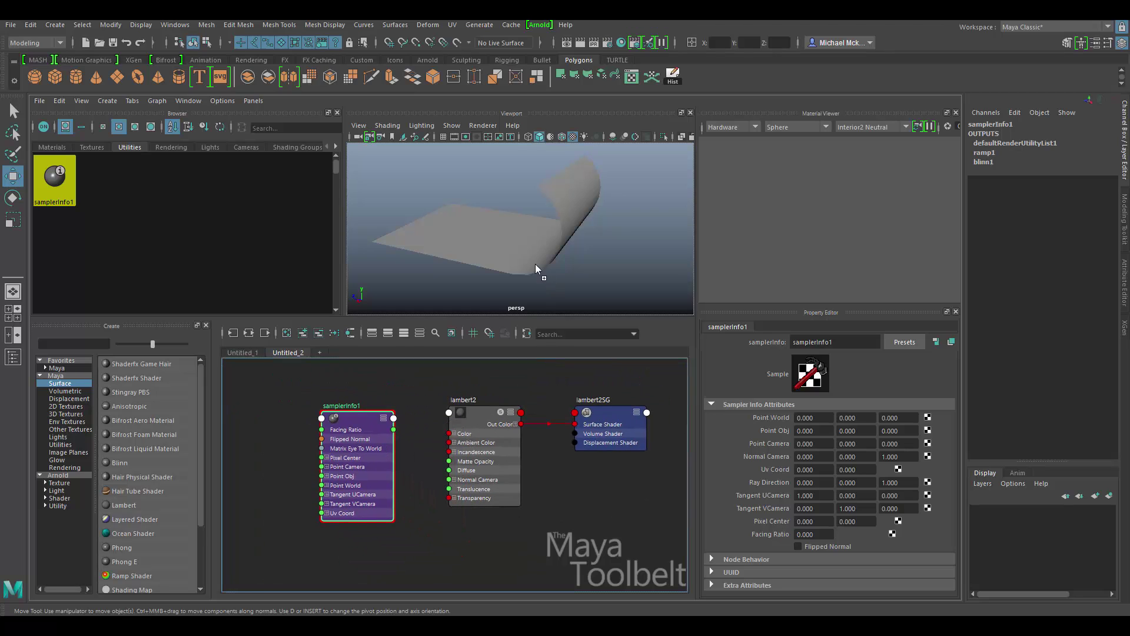
Rename the lambert2 material as Money
{"action": "left_click", "coordinate": [465, 405]}
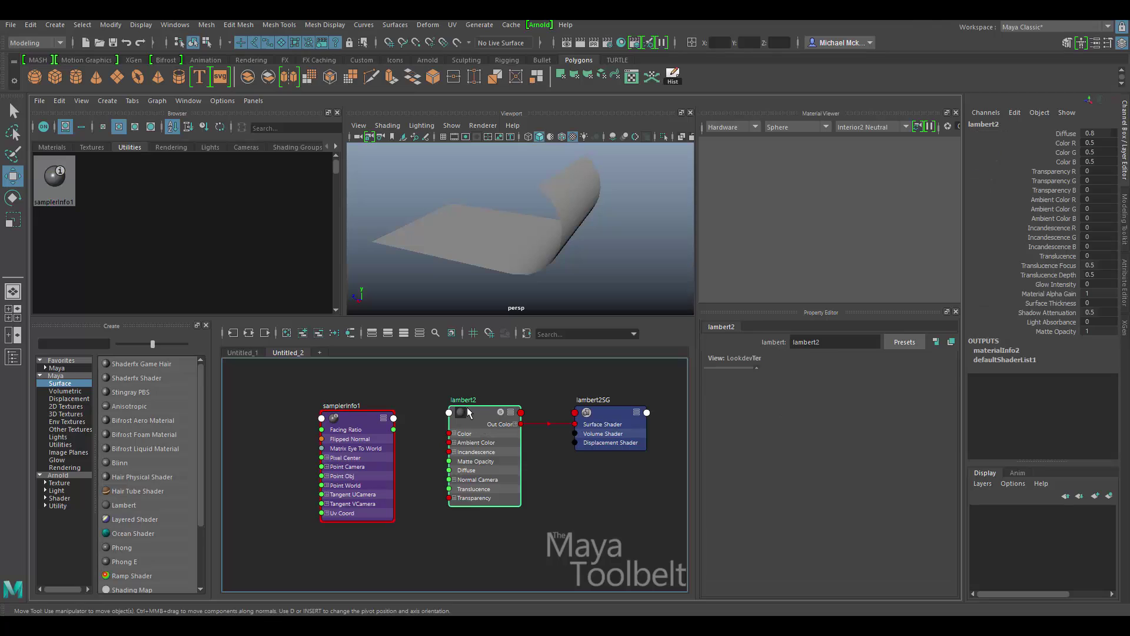
{"action": "double_click", "coordinate": [464, 400]}
{"action": "type", "text": "Money"}
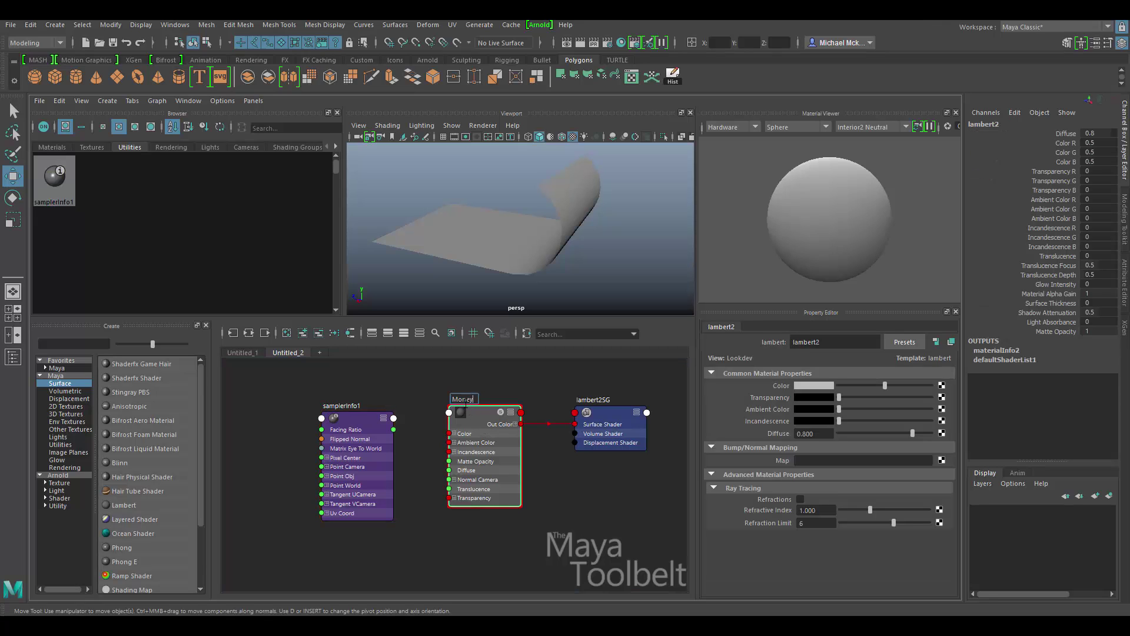
{"action": "key", "text": "Return"}
Move samplerInfo1 farther from the input side of Money to open up space between the two nodes
{"action": "left_click_drag", "start_coordinate": [362, 419], "coordinate": [321, 407]}
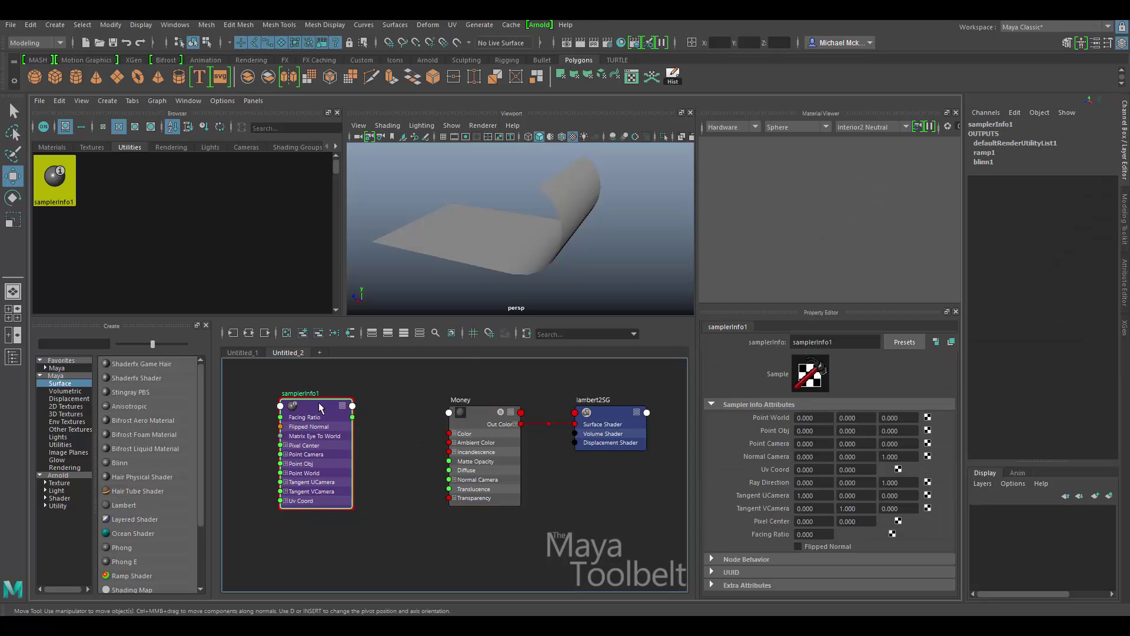
{"action": "middle_click_drag", "start_coordinate": [441, 437], "coordinate": [501, 416], "text": "alt"}
{"action": "scroll", "coordinate": [496, 417], "scroll_direction": "down", "scroll_amount": 2}
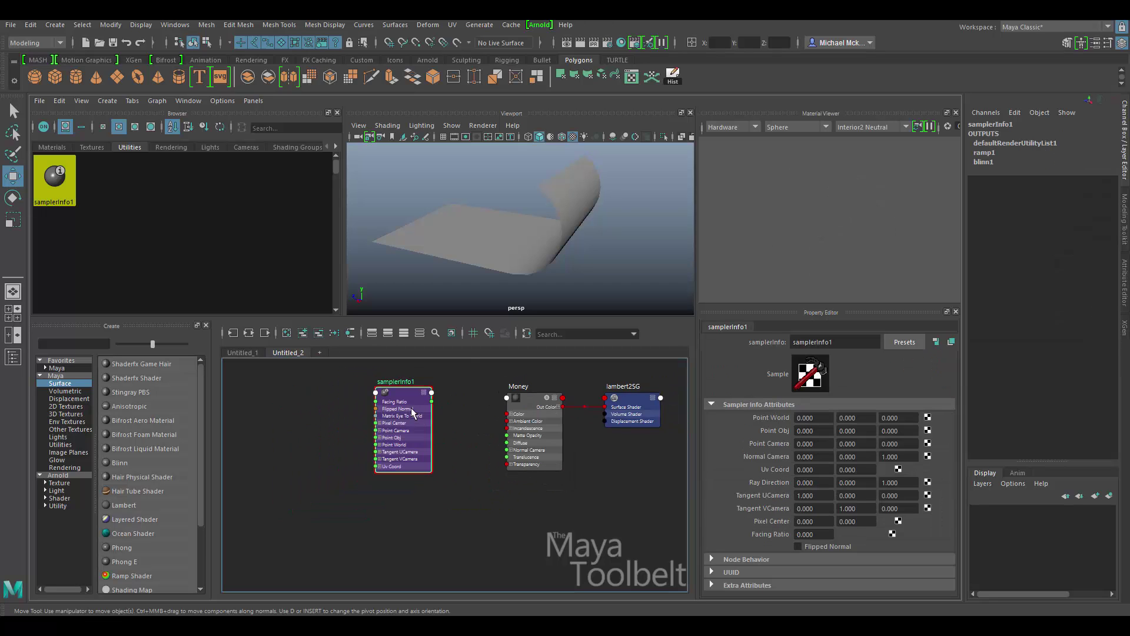
{"action": "left_click_drag", "start_coordinate": [411, 407], "coordinate": [353, 420]}
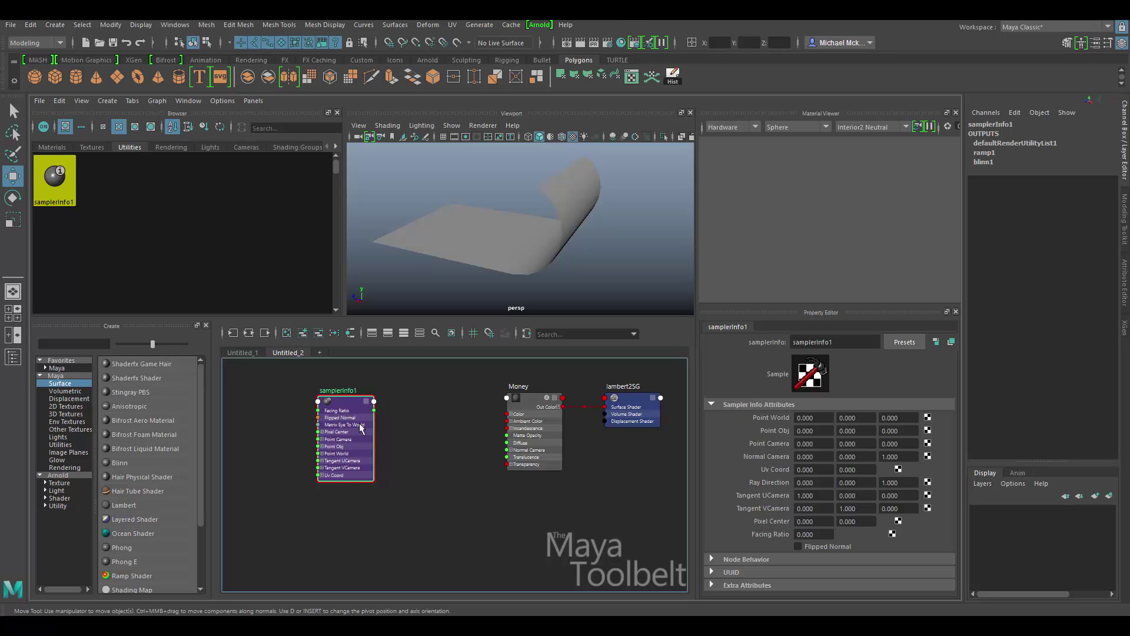
Create two File texture nodes, with their placement nodes, in the Untitled_2 graph
{"action": "left_click", "coordinate": [62, 408]}
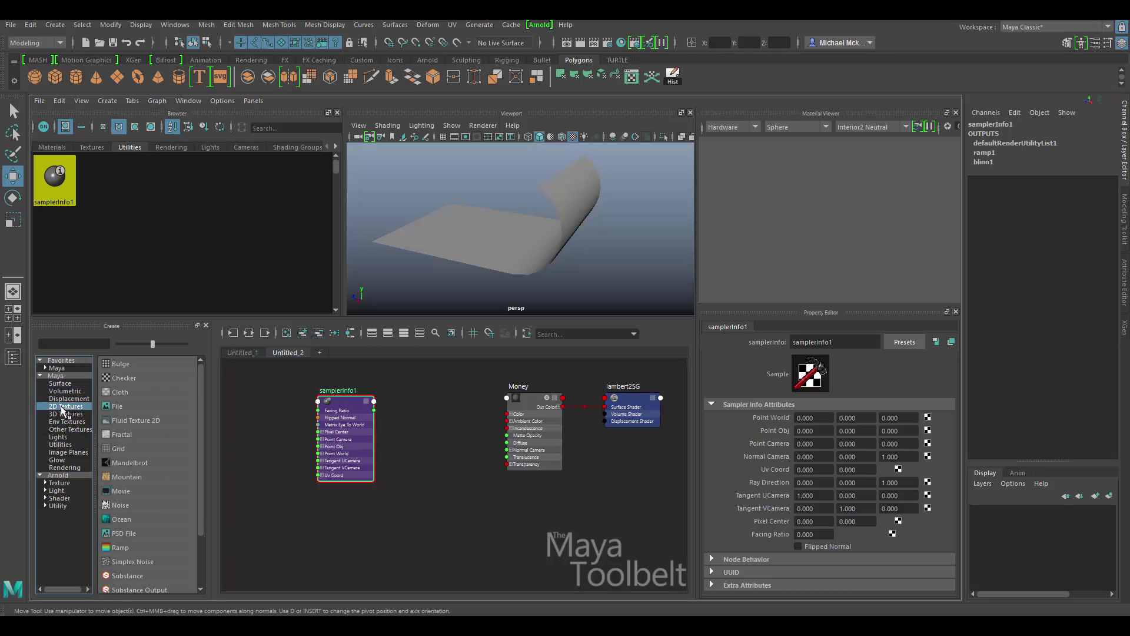
{"action": "left_click", "coordinate": [126, 404]}
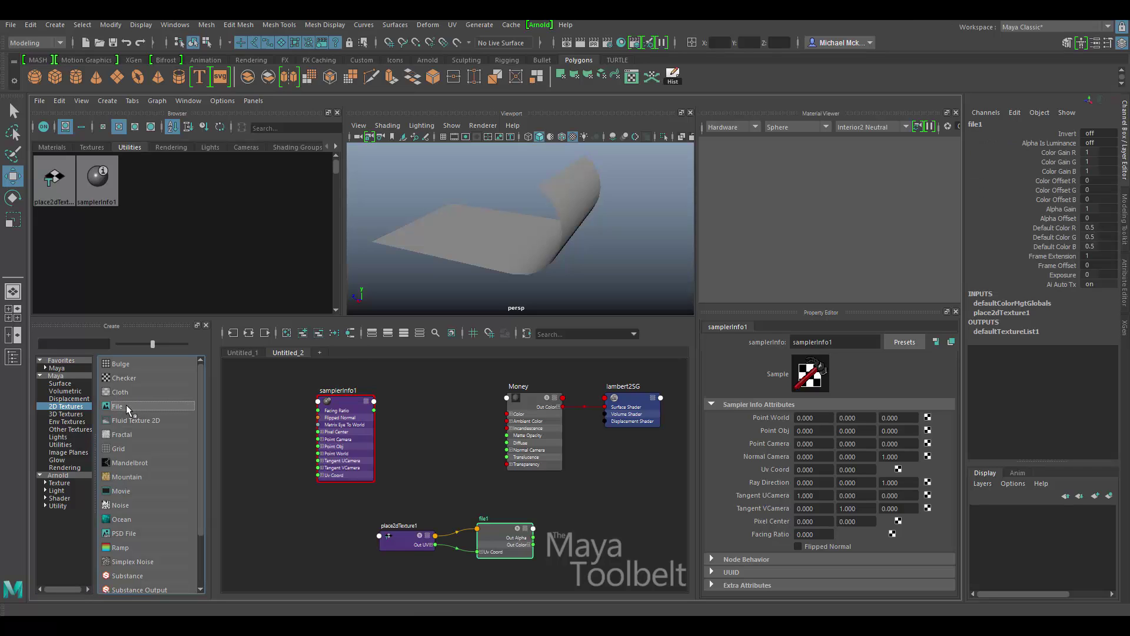
{"action": "left_click", "coordinate": [191, 406]}
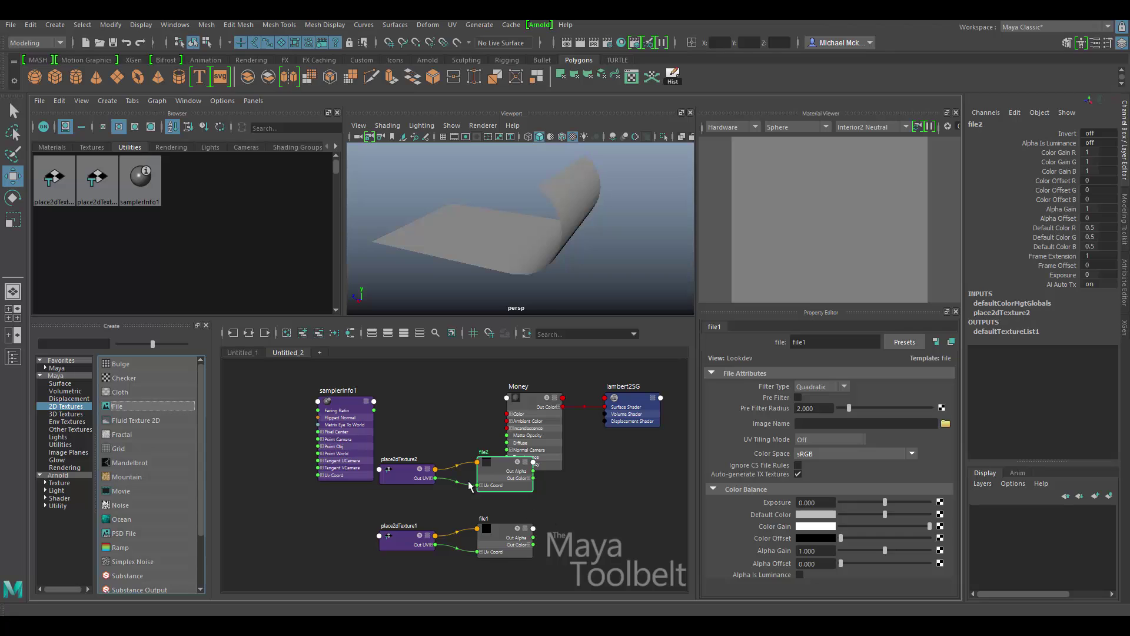
{"action": "left_click", "coordinate": [408, 465]}
{"action": "scroll", "coordinate": [445, 387], "scroll_direction": "up", "scroll_amount": 3}
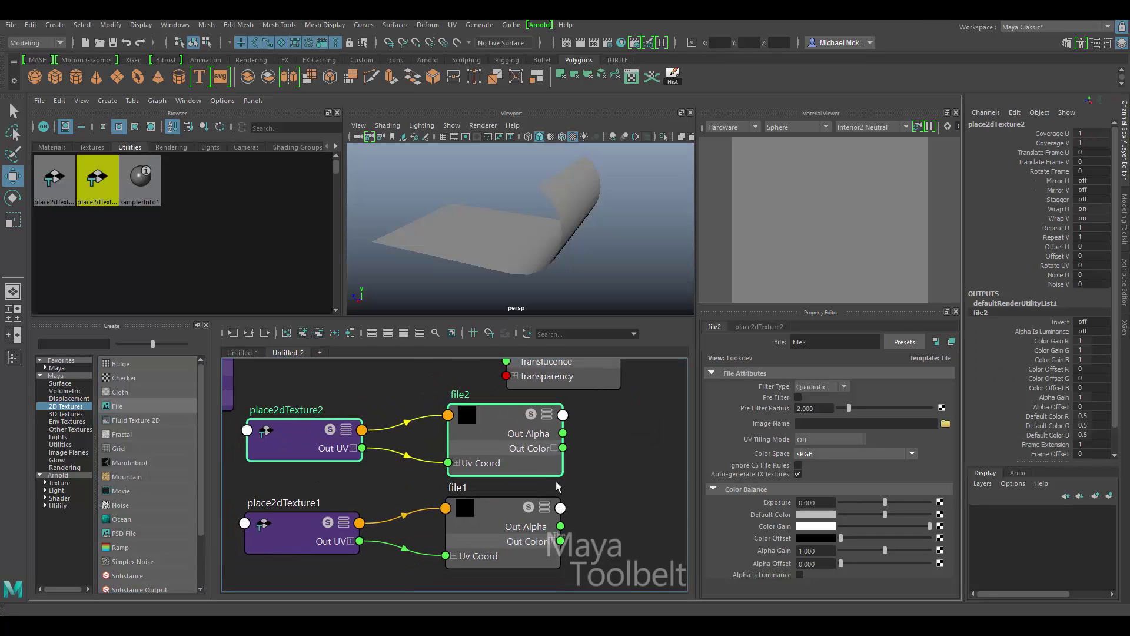
{"action": "left_click", "coordinate": [496, 424]}
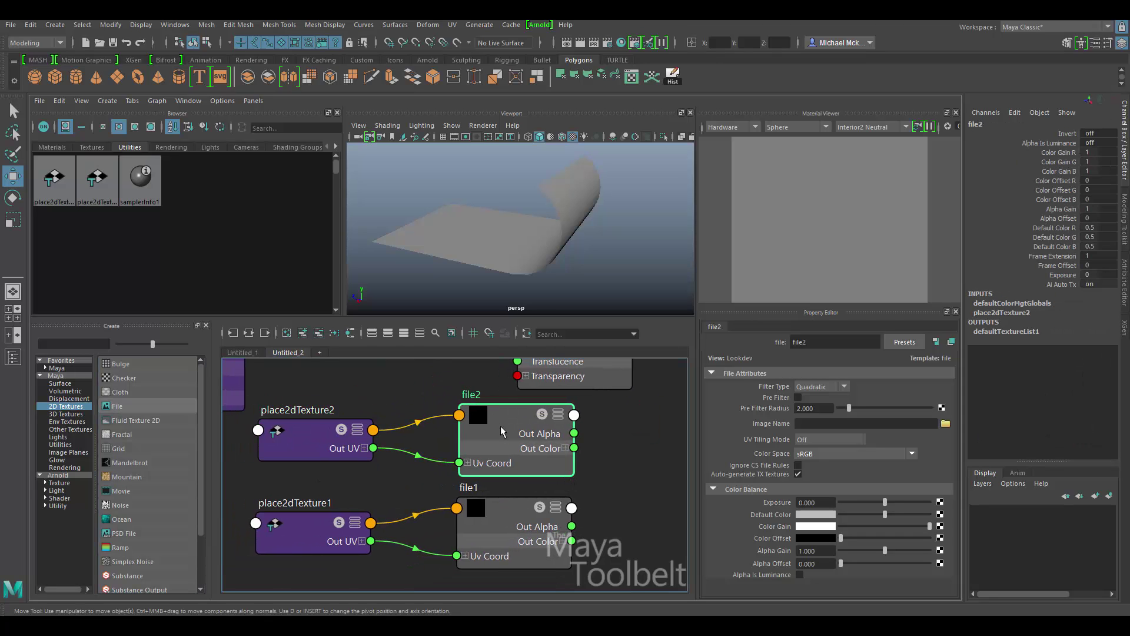
Load billFront.jpg into the file1 texture and rename that node billfront
{"action": "left_click", "coordinate": [503, 509]}
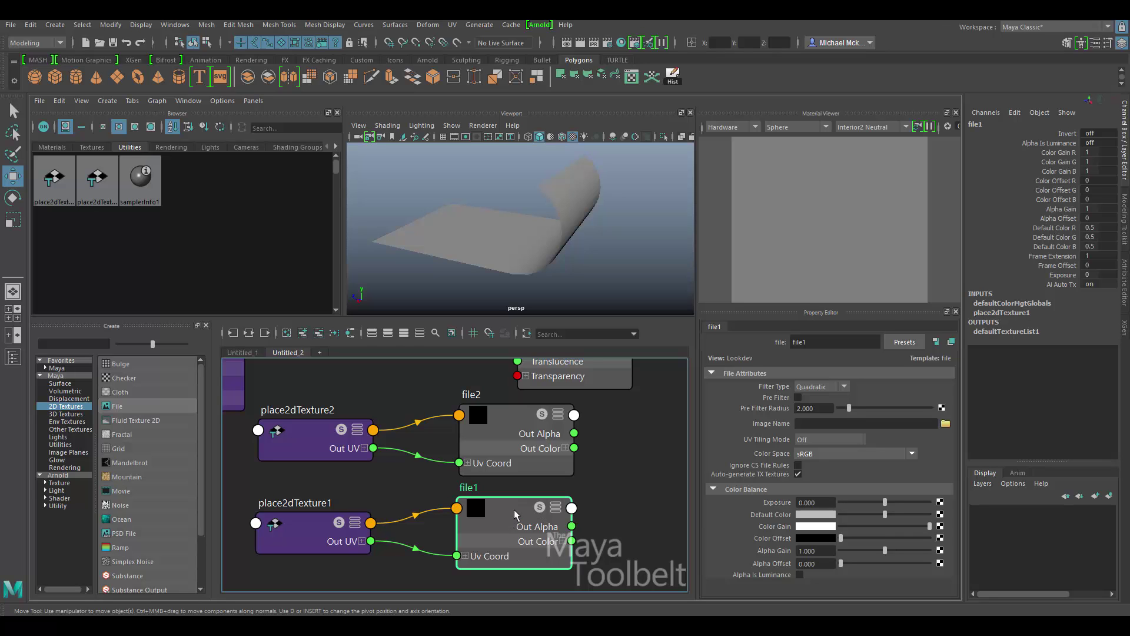
{"action": "left_click", "coordinate": [945, 424]}
{"action": "left_click", "coordinate": [840, 540]}
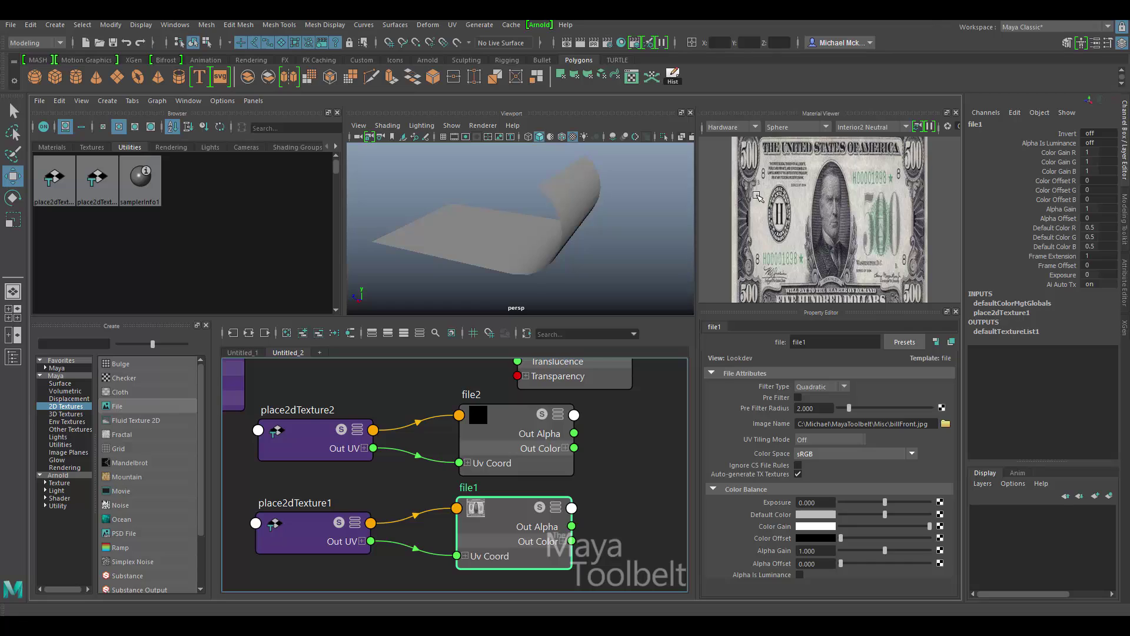
{"action": "left_click_drag", "start_coordinate": [477, 515], "coordinate": [485, 517]}
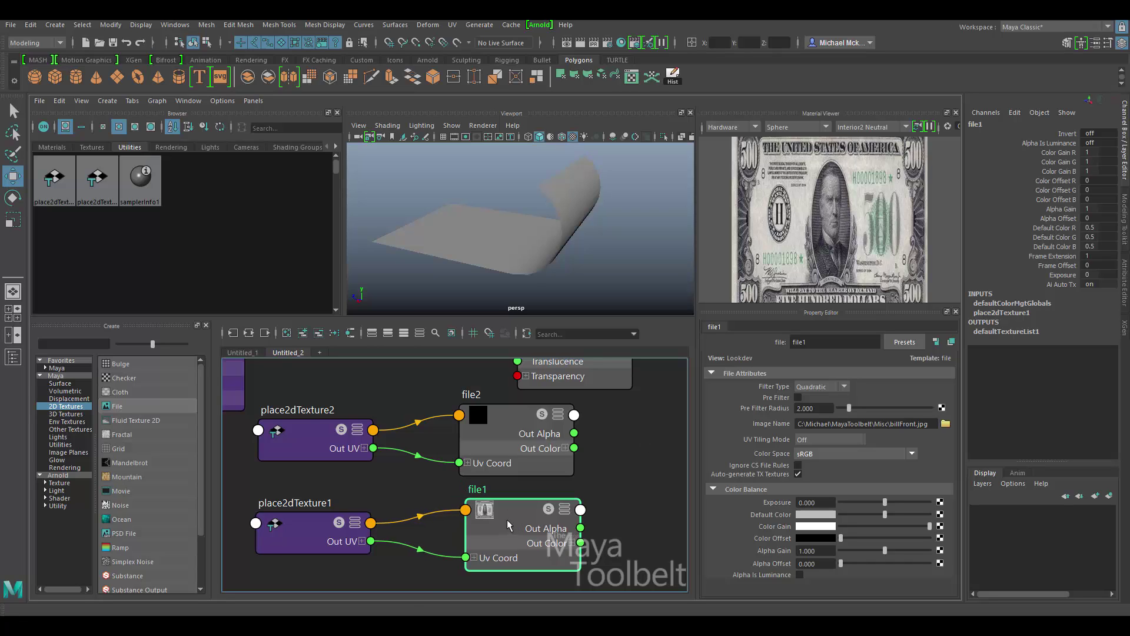
{"action": "double_click", "coordinate": [474, 488]}
{"action": "type", "text": "billFront.jpg"}
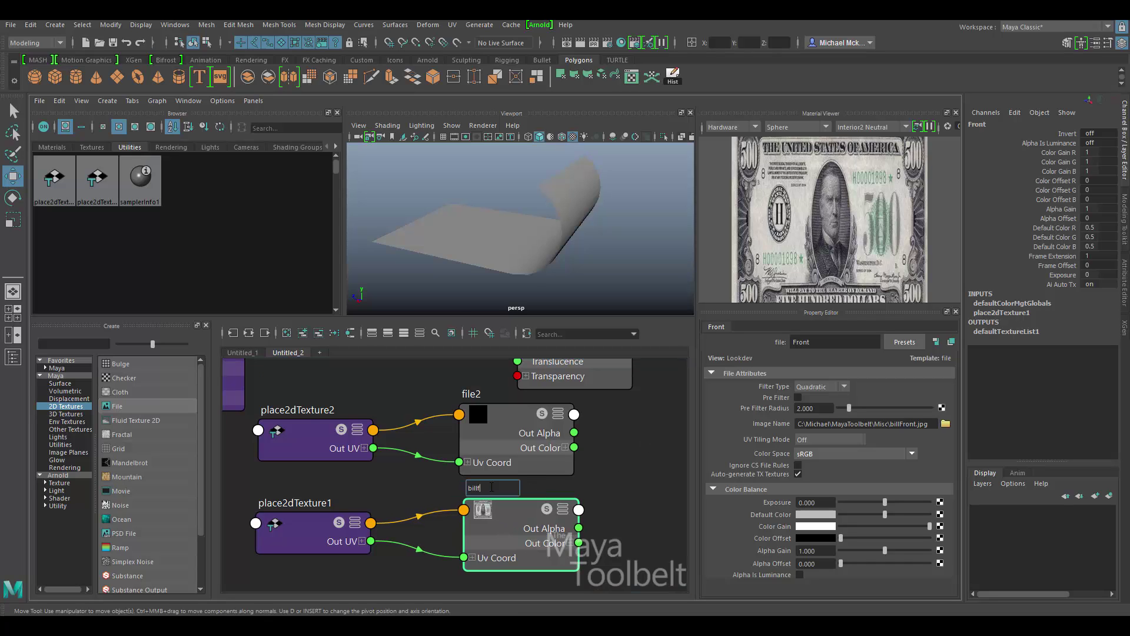
Load billBack.jpg into the file2 texture and rename that node billback
{"action": "left_click", "coordinate": [513, 422]}
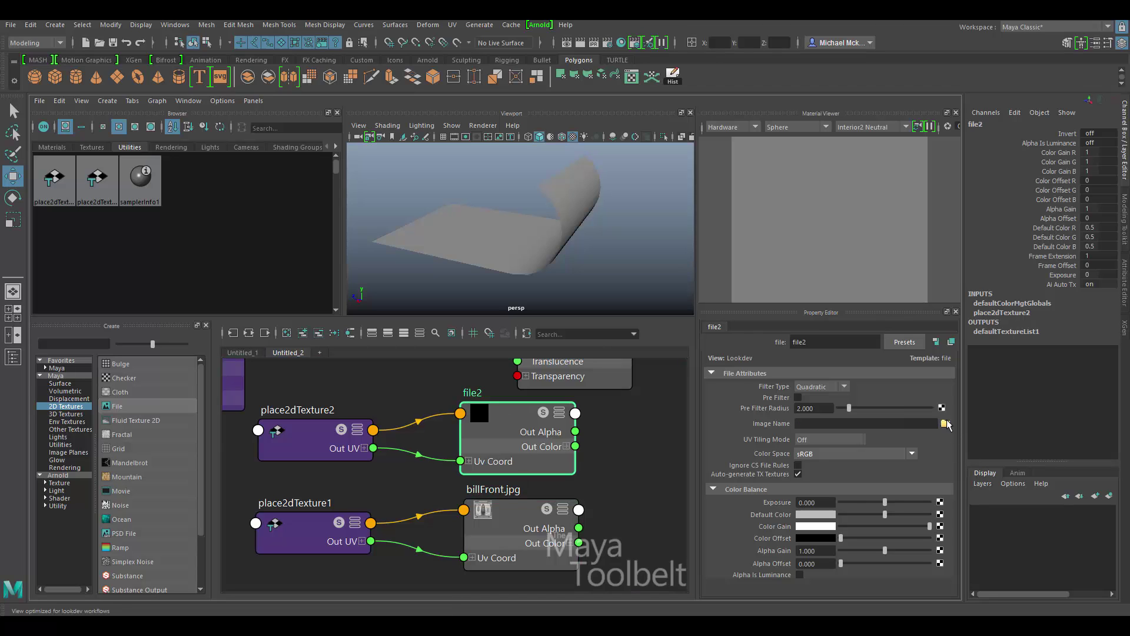
{"action": "left_click", "coordinate": [945, 423]}
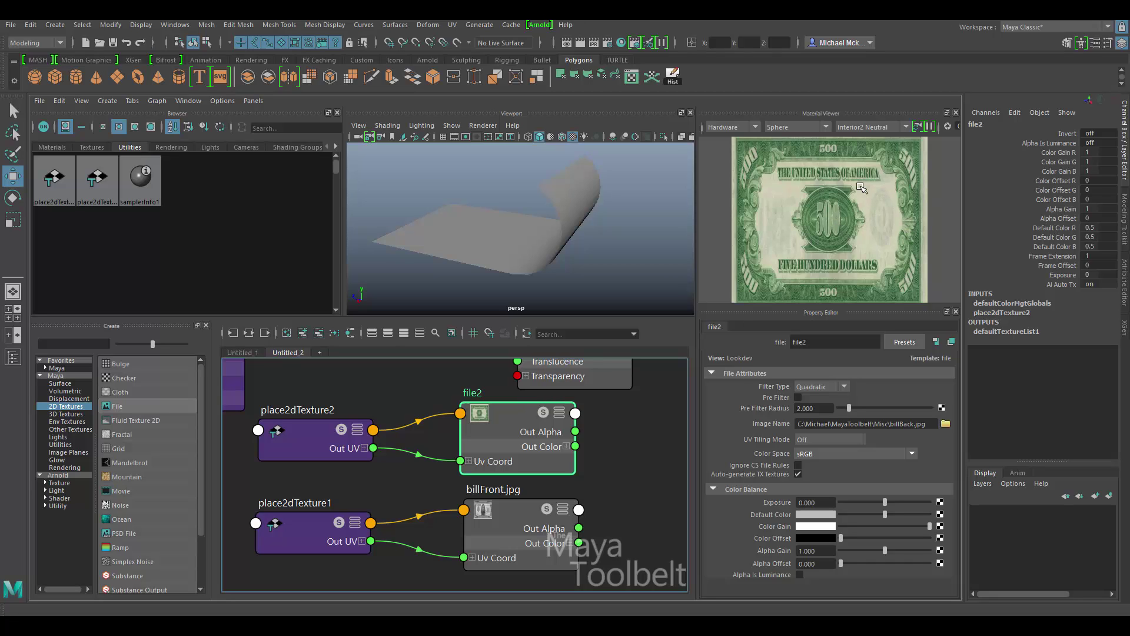
{"action": "double_click", "coordinate": [470, 393]}
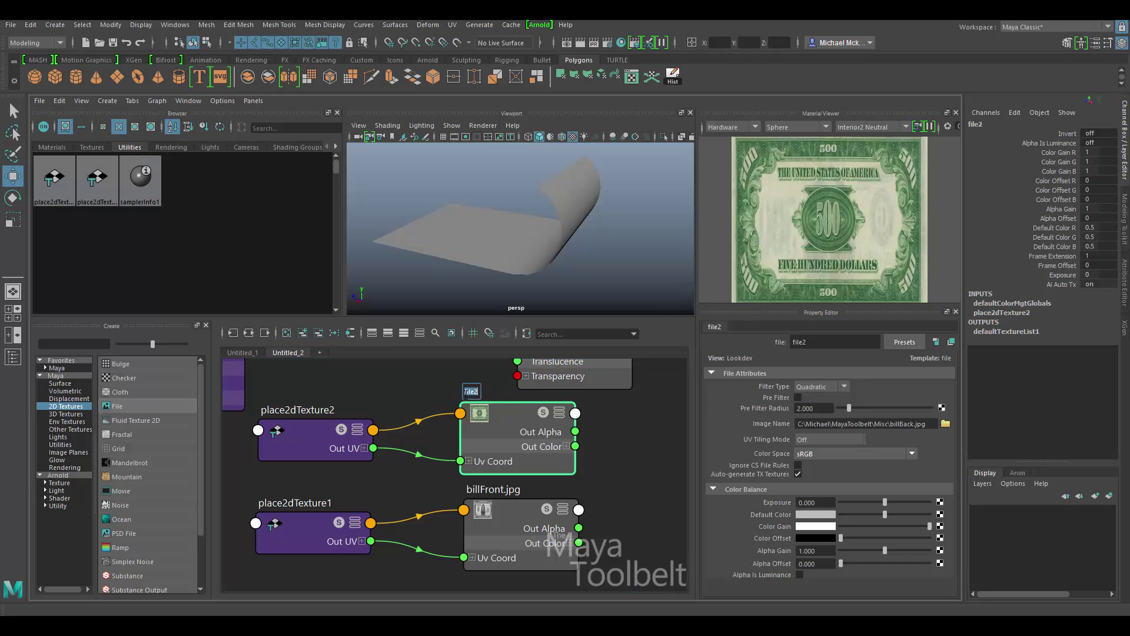
{"action": "type", "text": "billback"}
{"action": "key", "text": "Return"}
Review the front and back bill textures against the curled plane, viewing the plane from a higher angle
{"action": "left_click", "coordinate": [530, 518]}
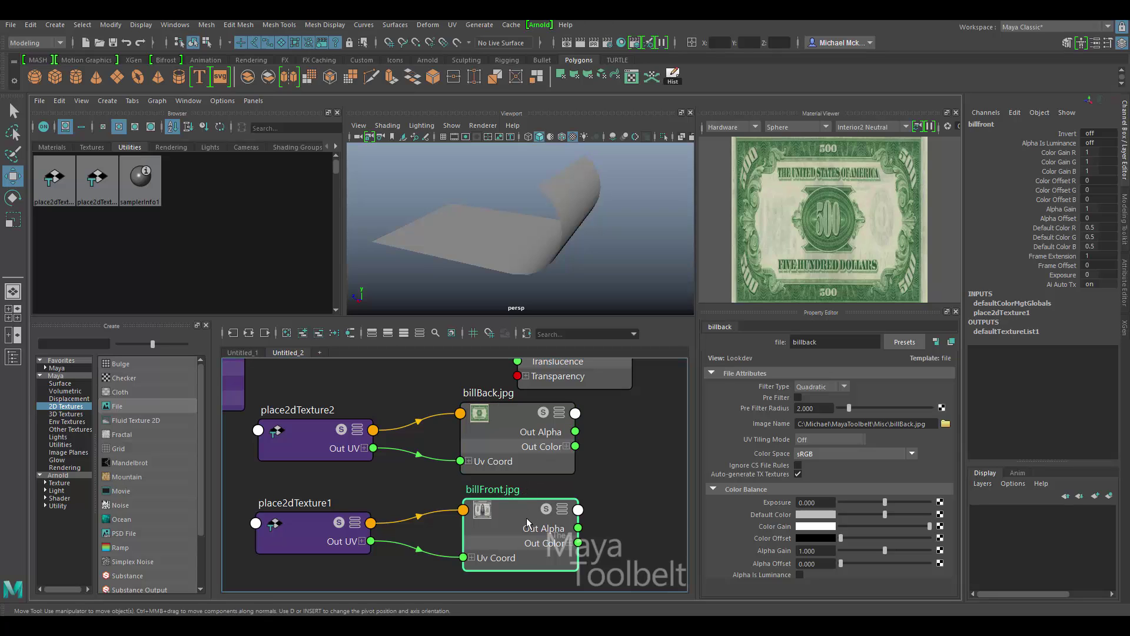
{"action": "left_click", "coordinate": [513, 469]}
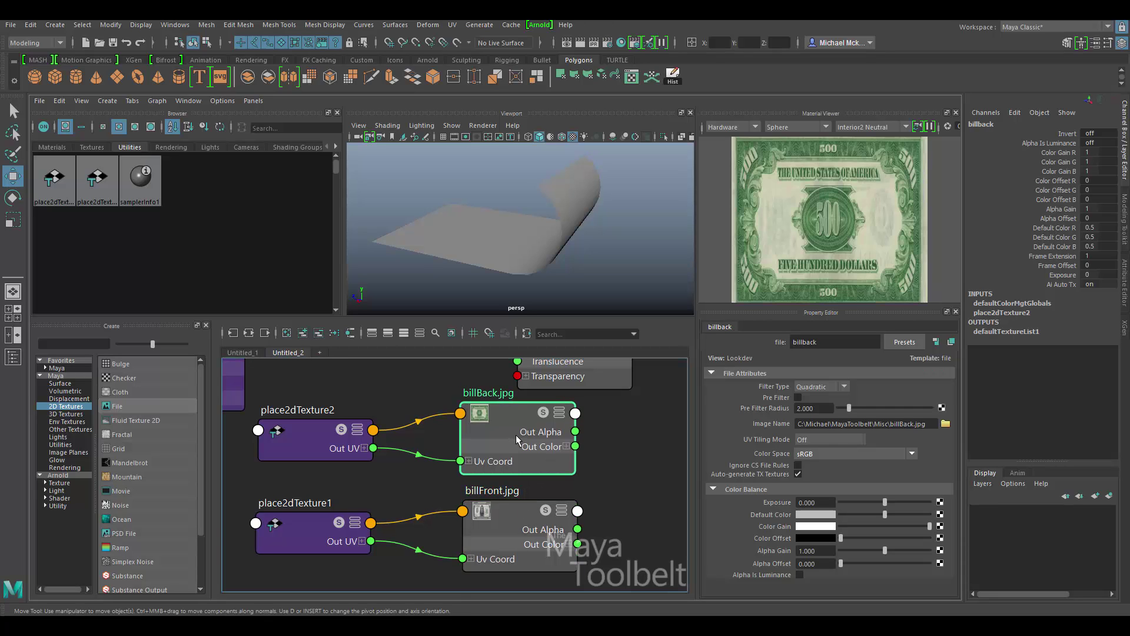
{"action": "scroll", "coordinate": [589, 446], "scroll_direction": "down", "scroll_amount": 5}
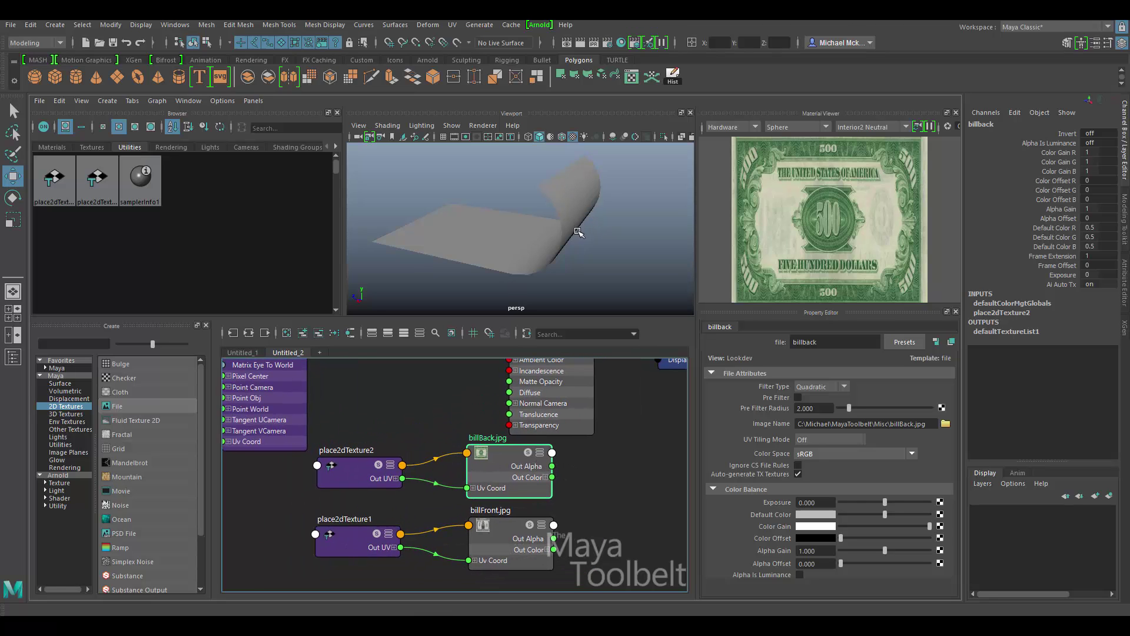
{"action": "left_click_drag", "start_coordinate": [570, 219], "coordinate": [615, 255], "text": "alt"}
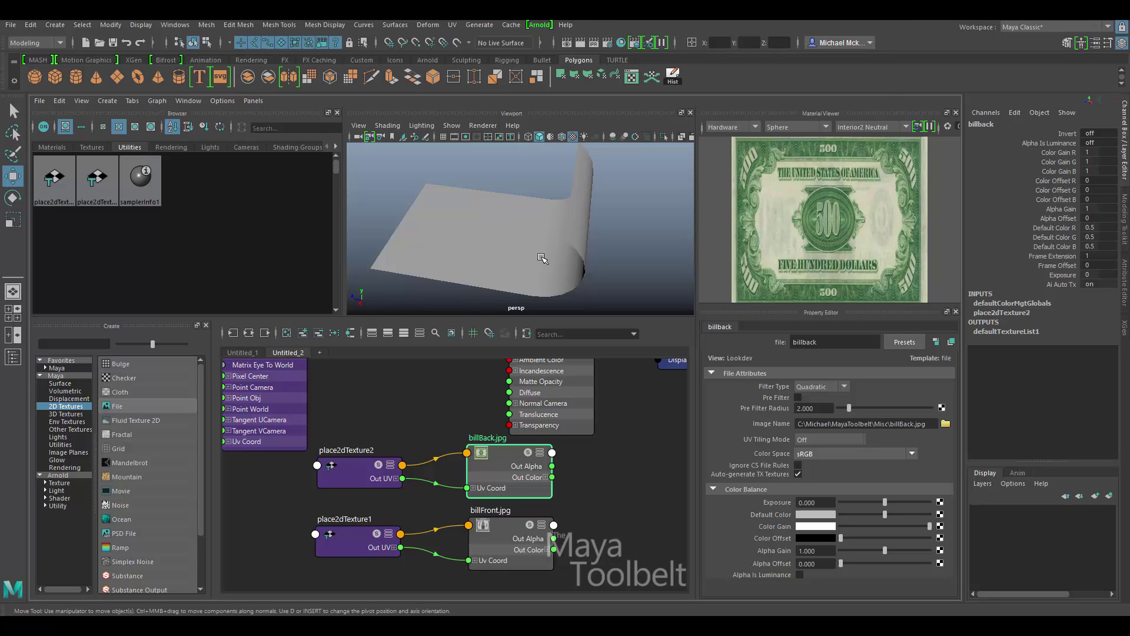
{"action": "left_click", "coordinate": [548, 252]}
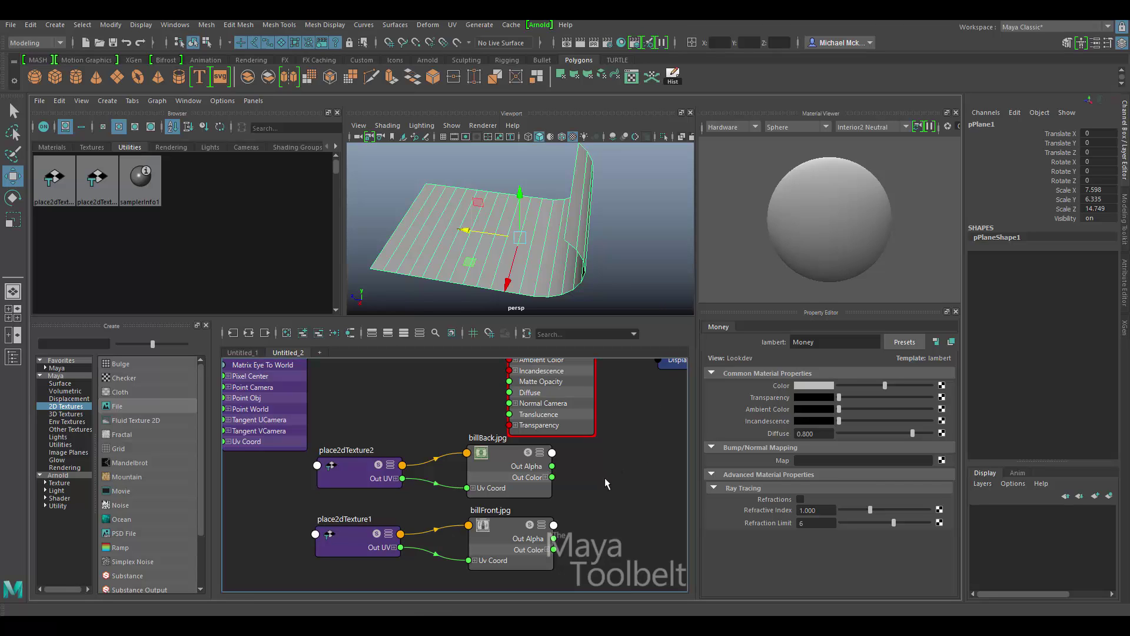
{"action": "left_click_drag", "start_coordinate": [596, 475], "coordinate": [539, 491]}
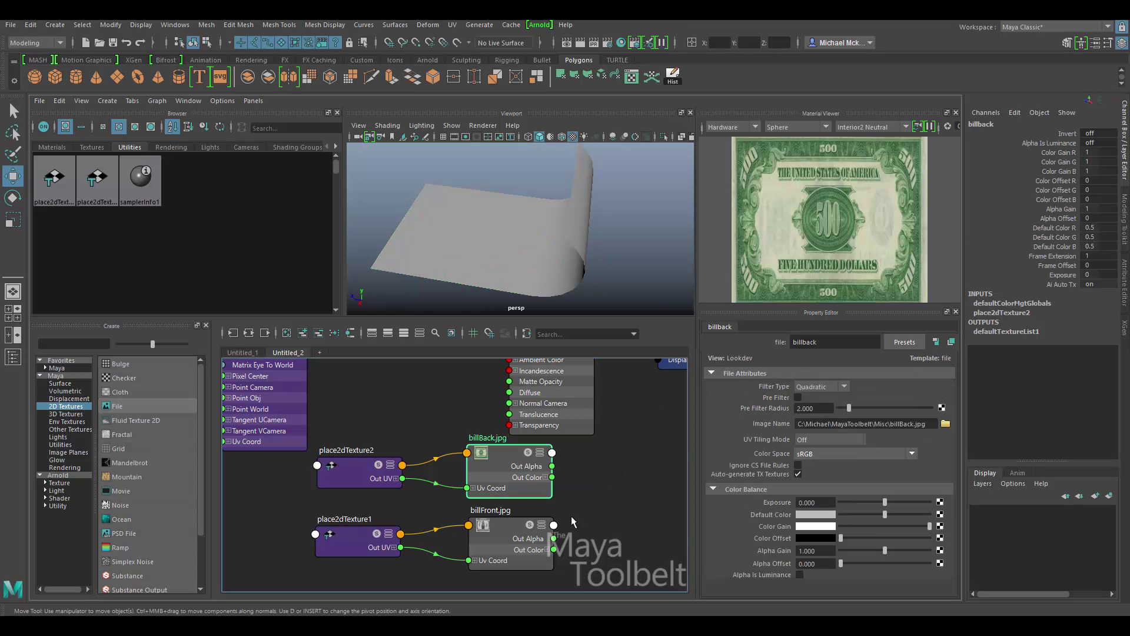
{"action": "left_click", "coordinate": [491, 551]}
Add a Condition utility node to the graph in the gap between samplerInfo1 and Money
{"action": "key", "text": "a"}
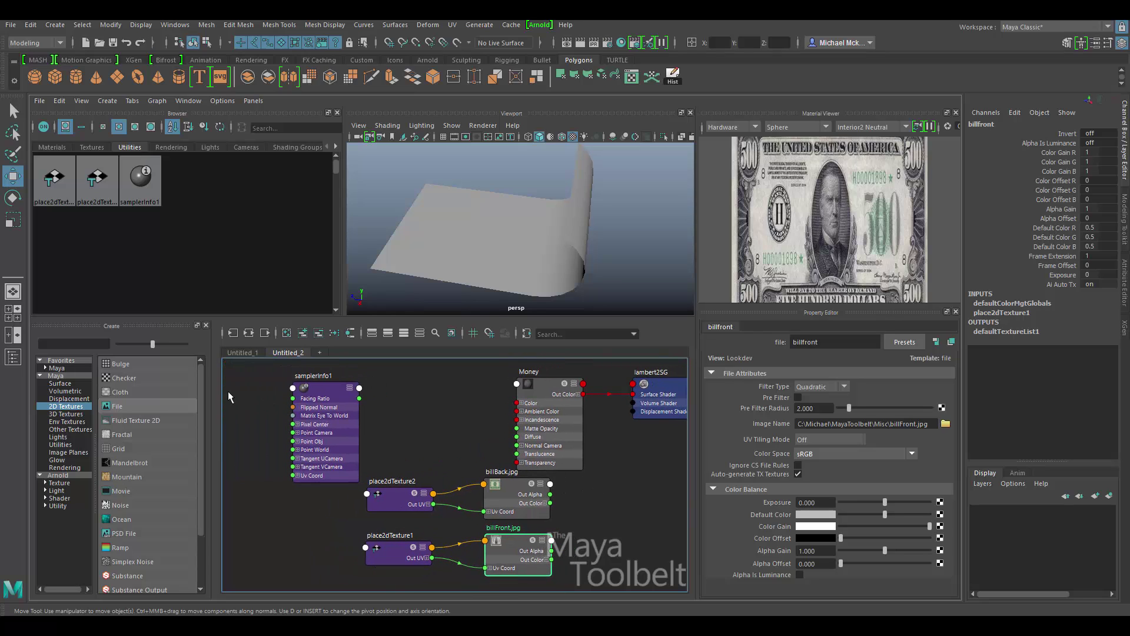
{"action": "left_click", "coordinate": [62, 444]}
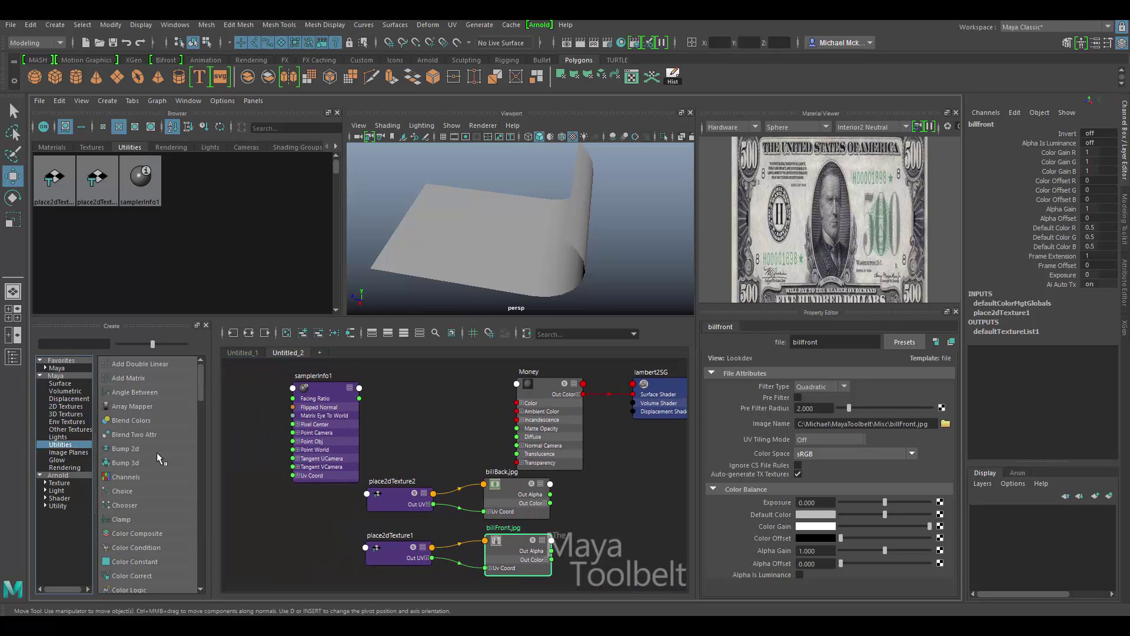
{"action": "scroll", "coordinate": [145, 465], "scroll_direction": "down", "scroll_amount": 3}
{"action": "left_click", "coordinate": [133, 533]}
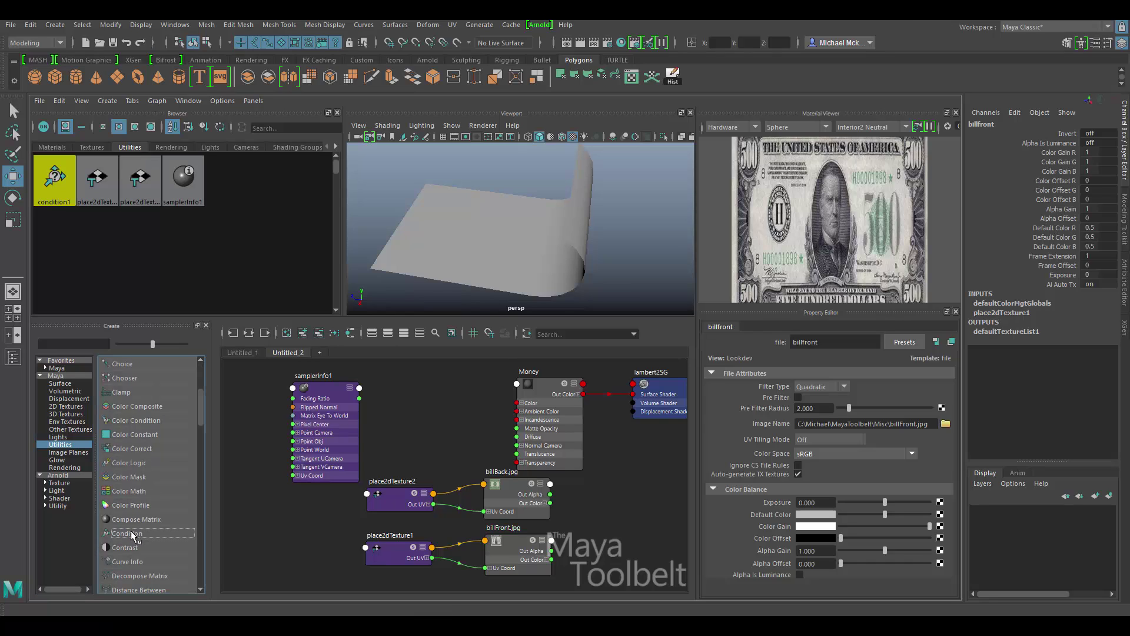
{"action": "left_click", "coordinate": [446, 402]}
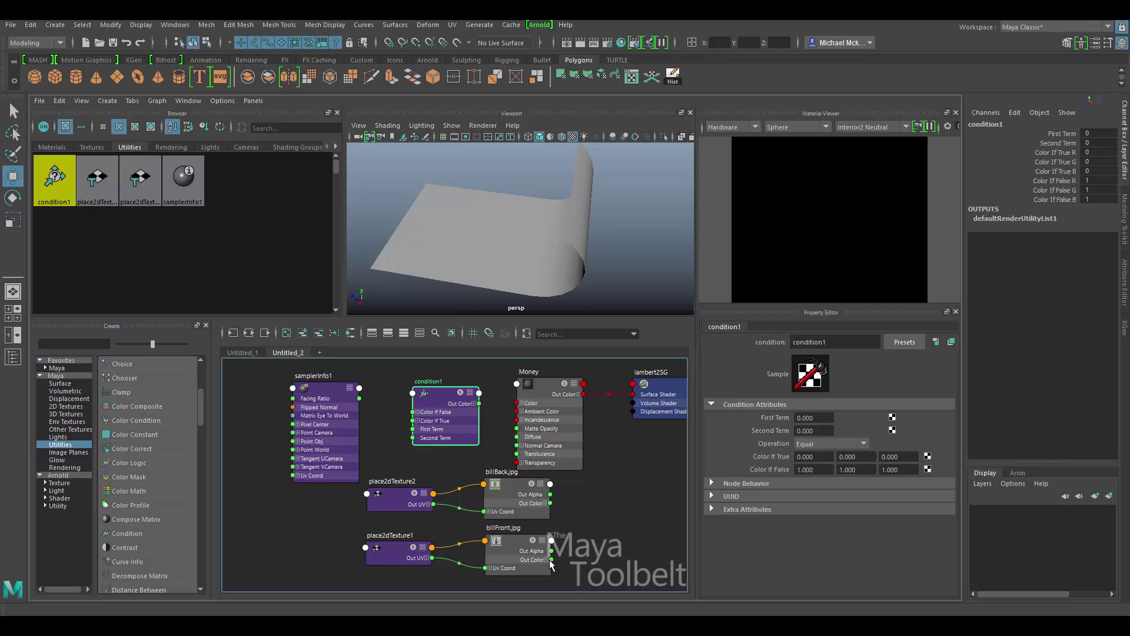
Connect the bill front texture's Out Color to condition1's Color If True, and rearrange the nodes so condition1 follows both textures
{"action": "left_click_drag", "start_coordinate": [557, 560], "coordinate": [414, 422]}
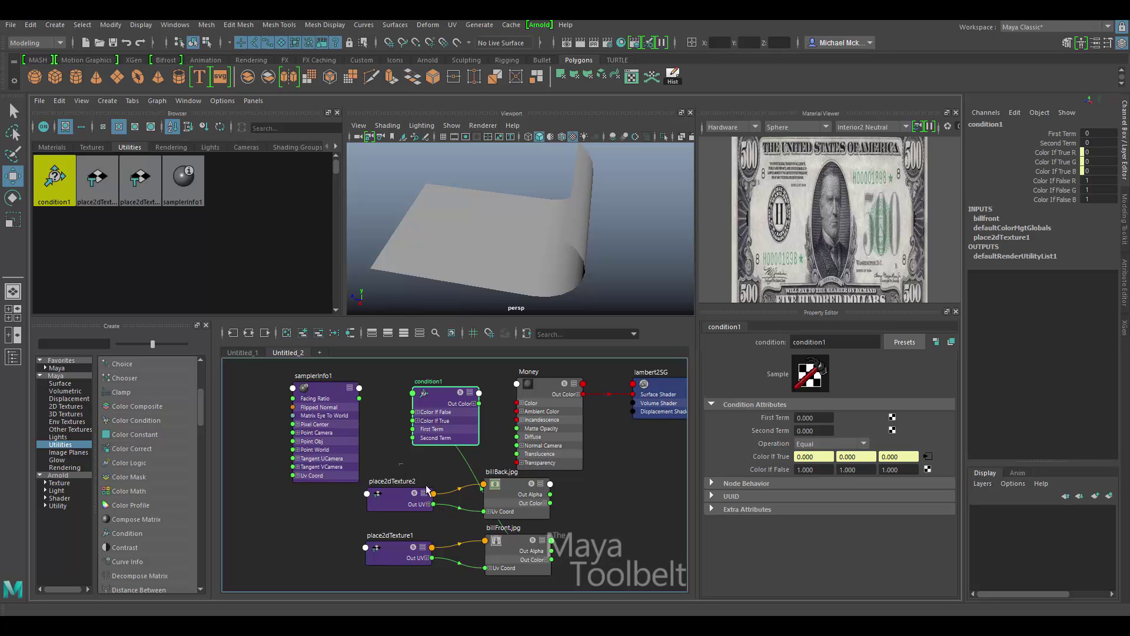
{"action": "left_click_drag", "start_coordinate": [426, 487], "coordinate": [497, 557]}
{"action": "left_click_drag", "start_coordinate": [510, 490], "coordinate": [372, 500]}
{"action": "left_click_drag", "start_coordinate": [465, 408], "coordinate": [497, 524]}
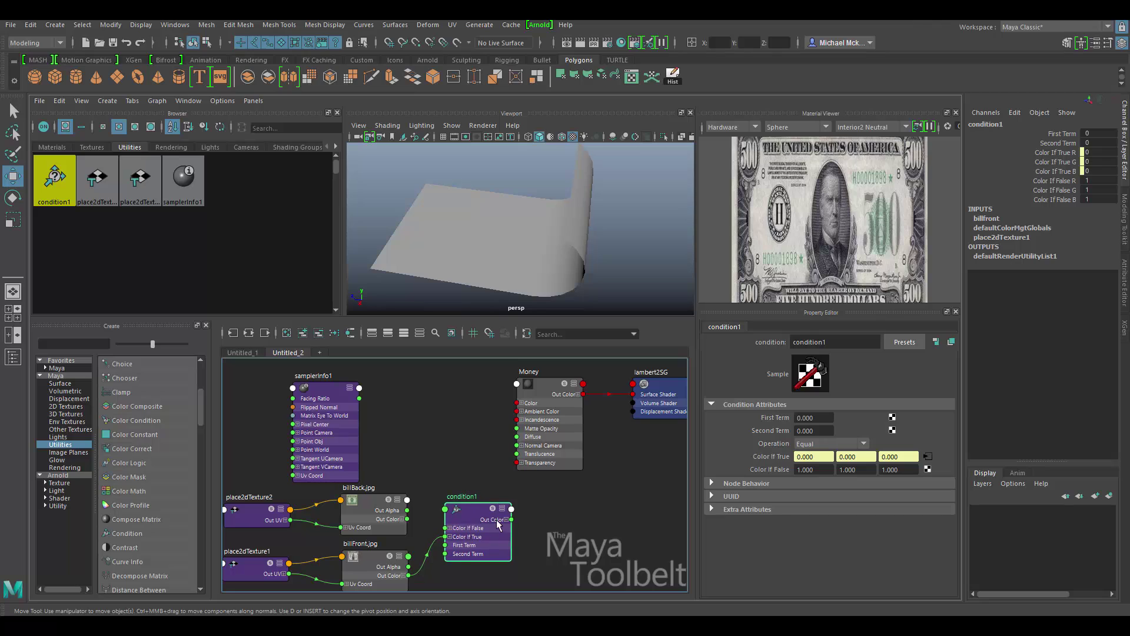
Connect the bill back texture's Out Color to condition1's Color If False
{"action": "scroll", "coordinate": [435, 450], "scroll_direction": "up", "scroll_amount": 3}
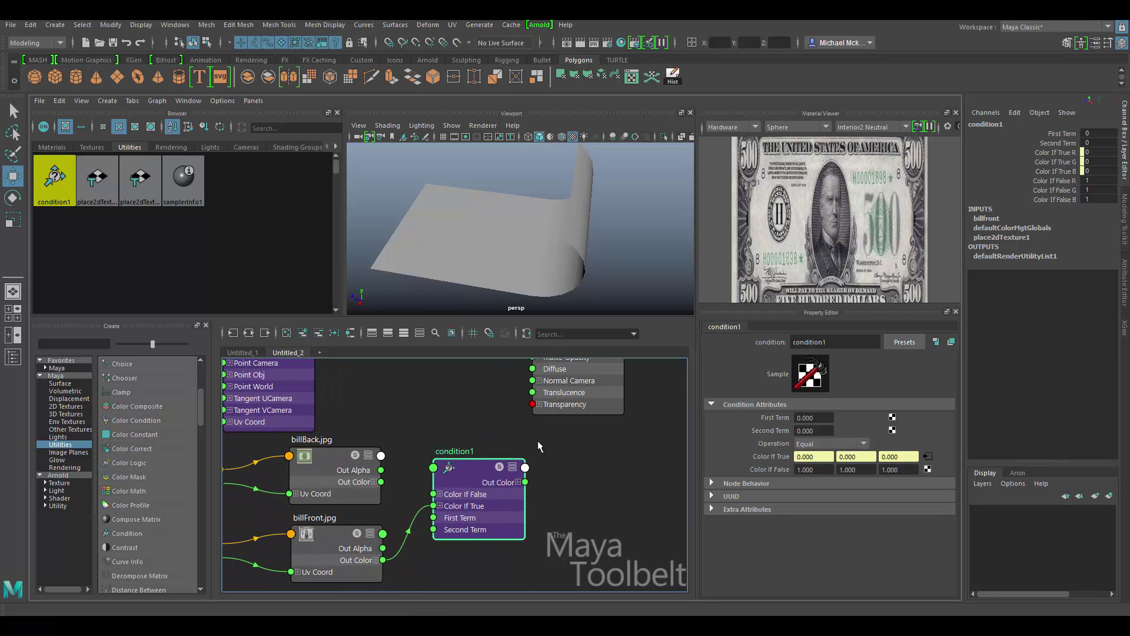
{"action": "middle_click_drag", "start_coordinate": [538, 446], "coordinate": [589, 424], "text": "alt"}
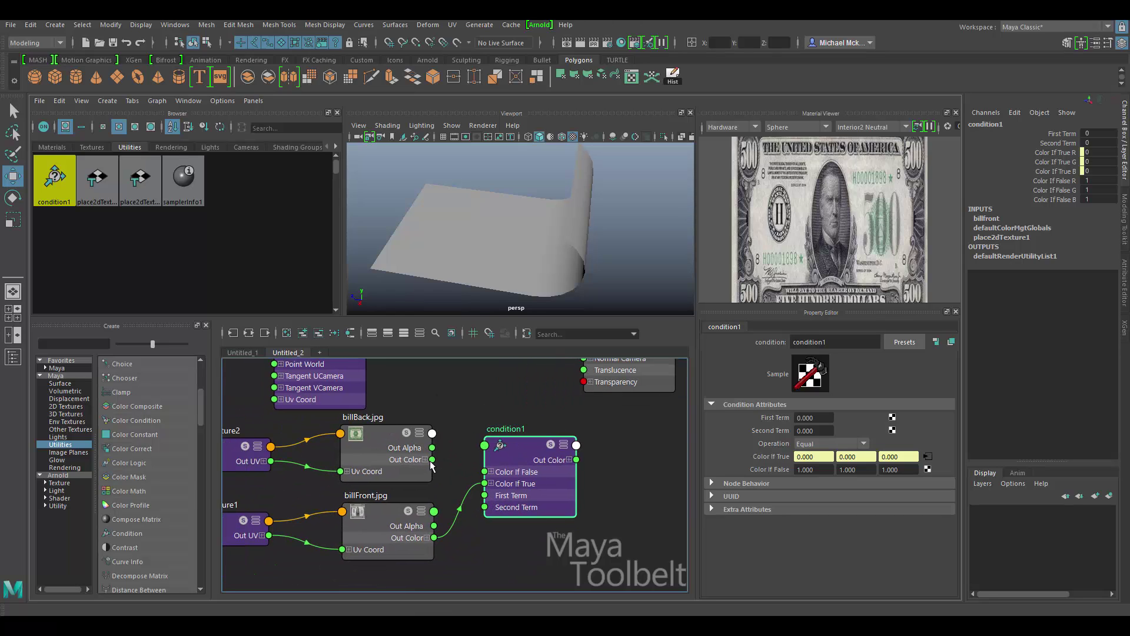
{"action": "left_click_drag", "start_coordinate": [433, 460], "coordinate": [488, 471]}
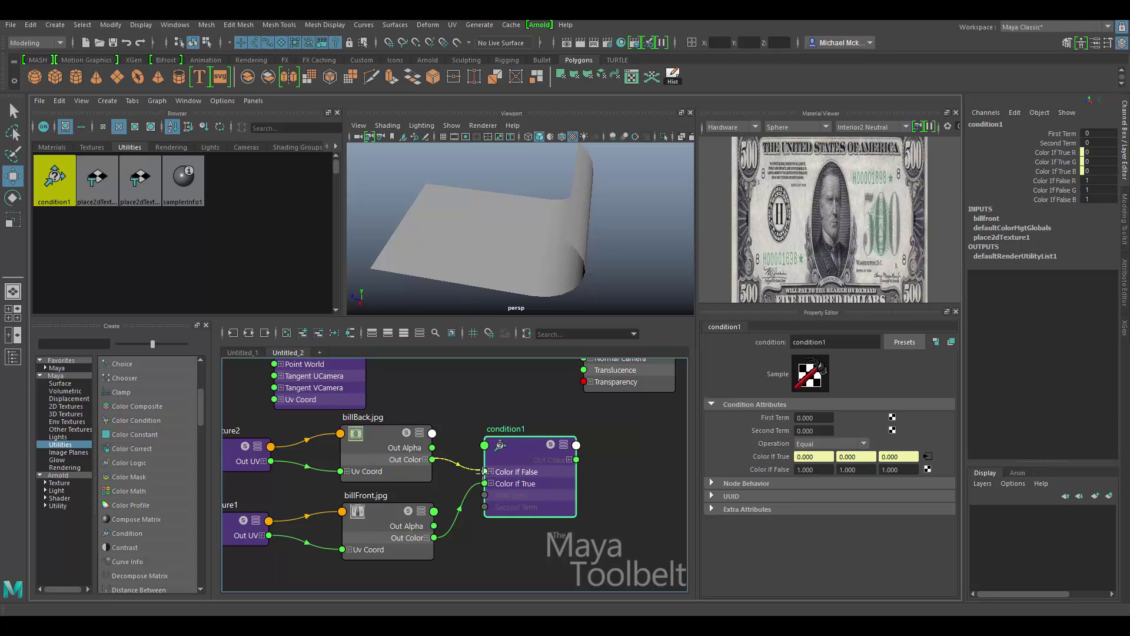
Connect condition1's Out Color to the Color input of the Money material
{"action": "scroll", "coordinate": [618, 435], "scroll_direction": "down", "scroll_amount": 2}
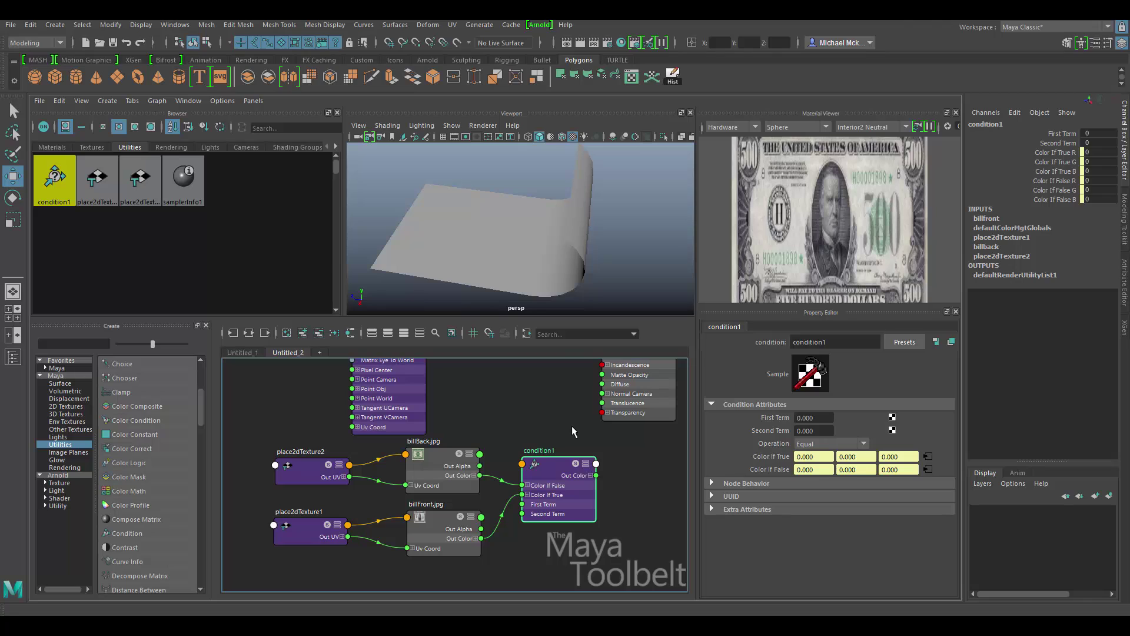
{"action": "middle_click_drag", "start_coordinate": [612, 465], "coordinate": [535, 517], "text": "alt"}
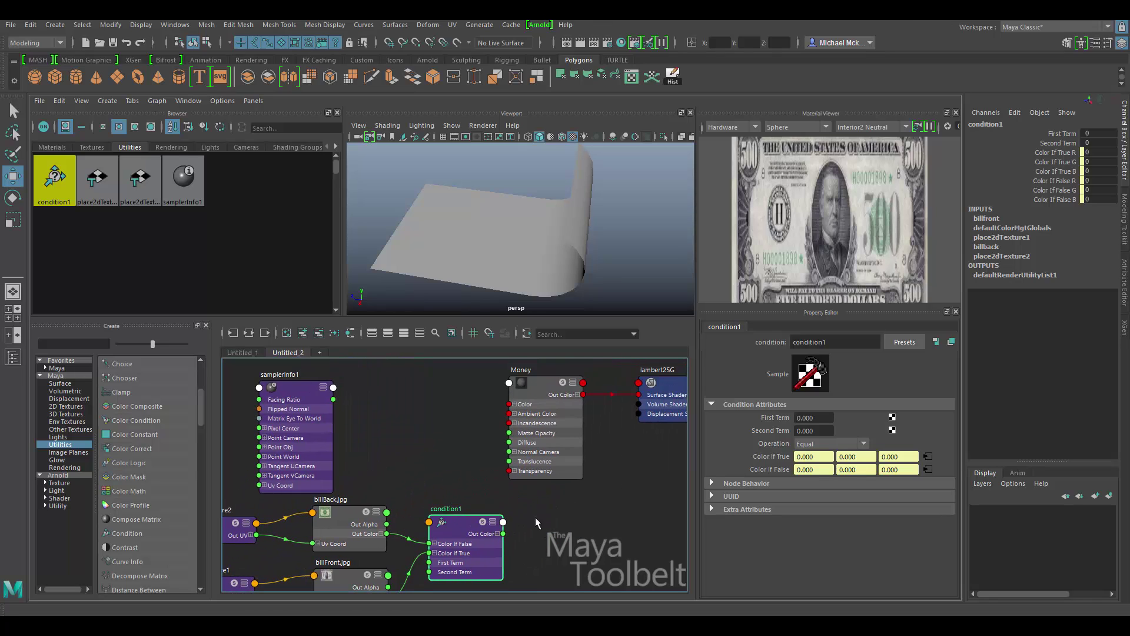
{"action": "left_click_drag", "start_coordinate": [497, 526], "coordinate": [521, 405]}
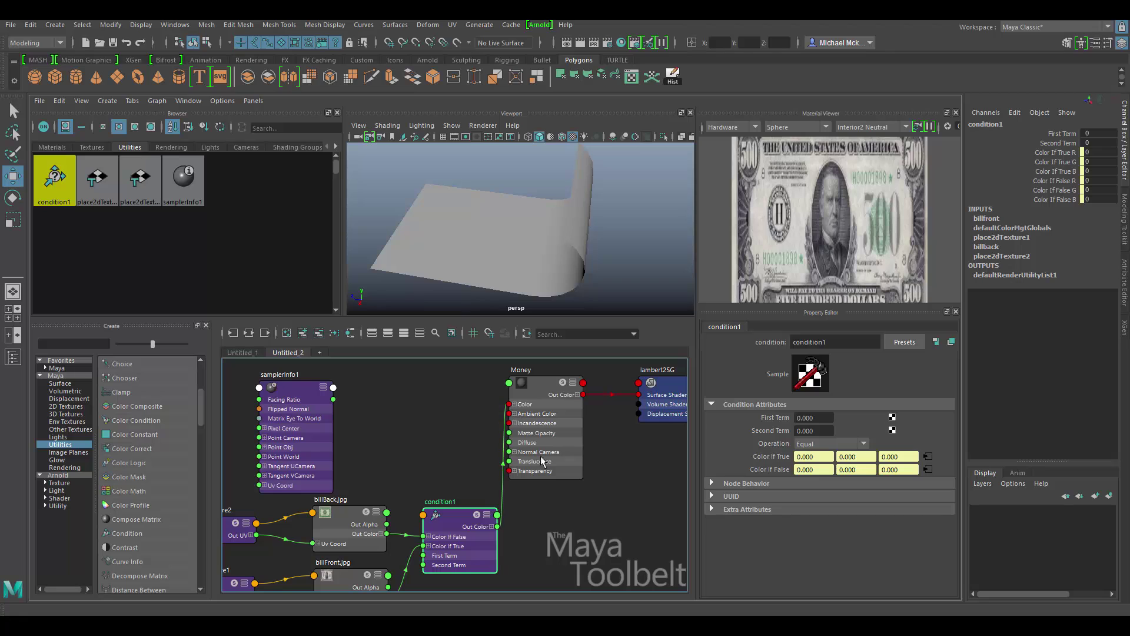
Open the UV Editor for the bill plane and shrink its window so the perspective view stays visible beside it
{"action": "left_click", "coordinate": [545, 391]}
{"action": "mouse_move", "coordinate": [554, 223]}
{"action": "left_mouse_down", "text": "alt"}
{"action": "mouse_move", "coordinate": [589, 224]}
{"action": "mouse_move", "coordinate": [562, 223]}
{"action": "left_mouse_up", "text": "alt"}
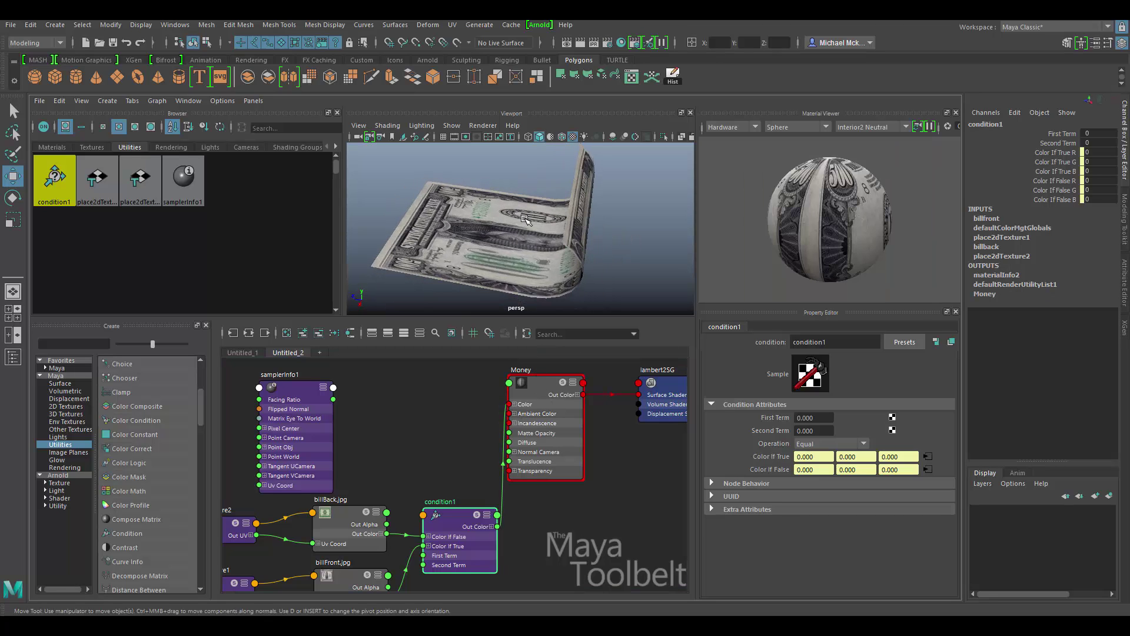
{"action": "left_click", "coordinate": [550, 243]}
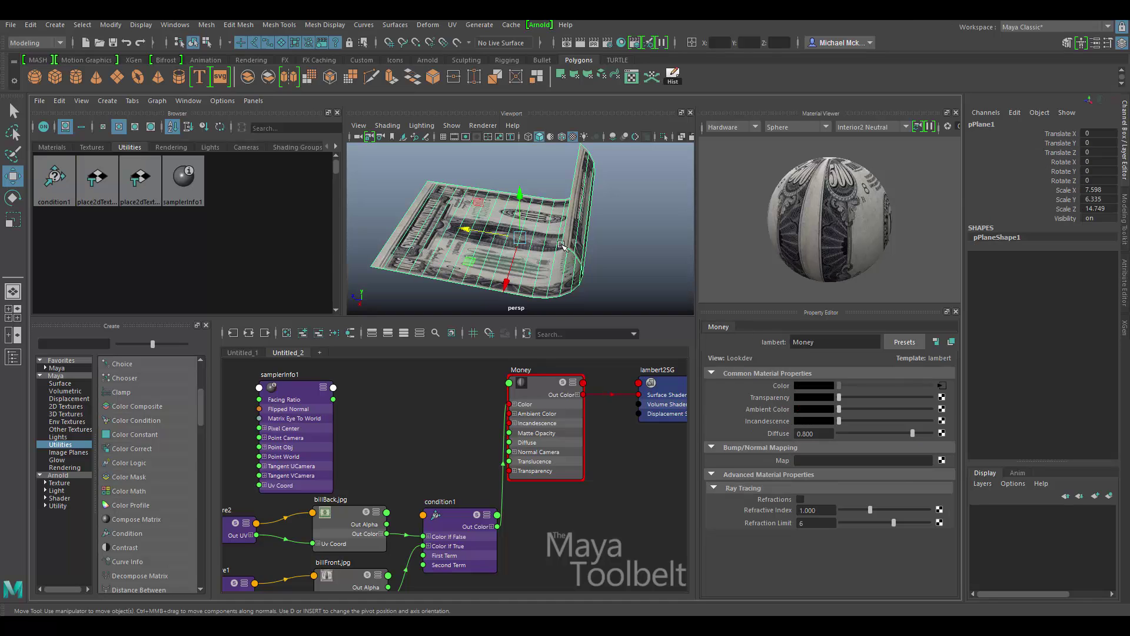
{"action": "left_click", "coordinate": [452, 25]}
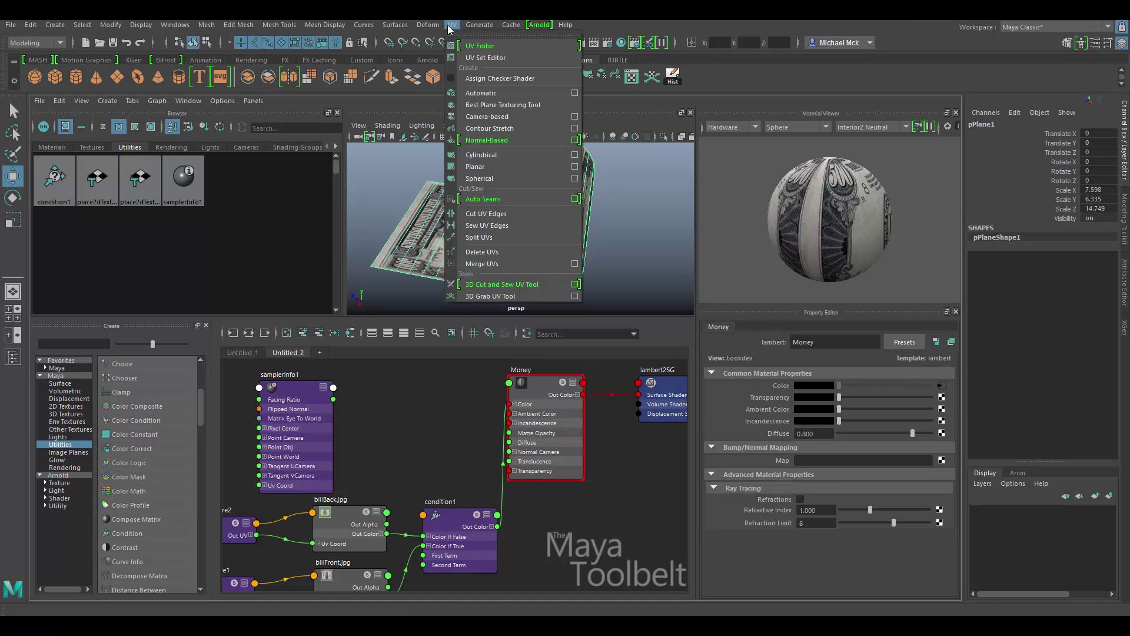
{"action": "left_click", "coordinate": [484, 43]}
{"action": "left_click_drag", "start_coordinate": [412, 139], "coordinate": [556, 77]}
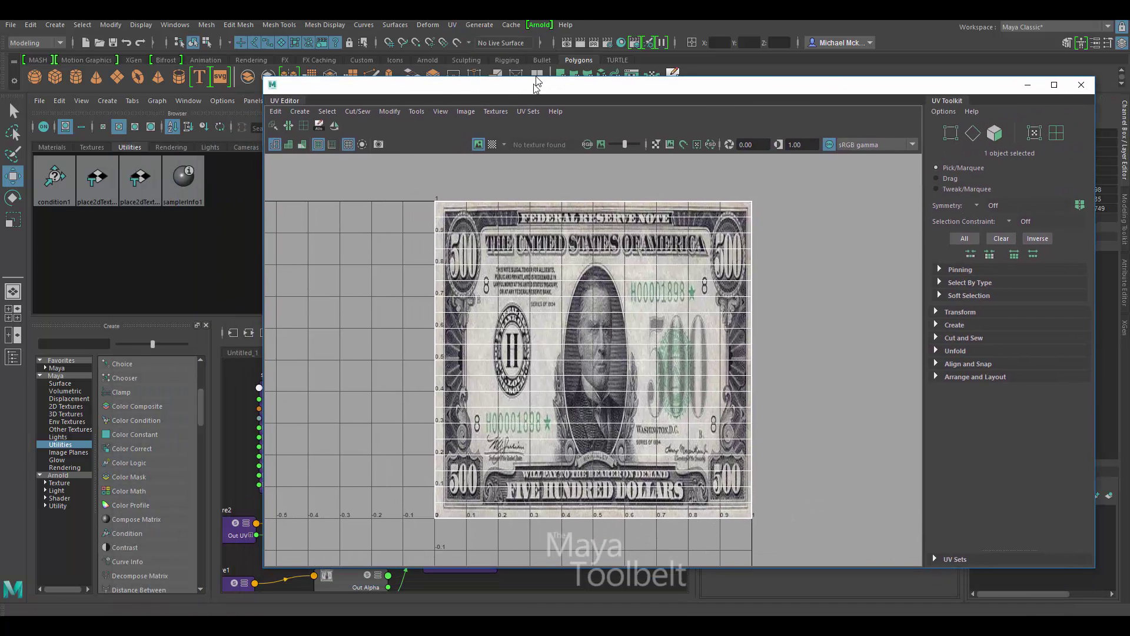
{"action": "left_click_drag", "start_coordinate": [274, 179], "coordinate": [560, 178]}
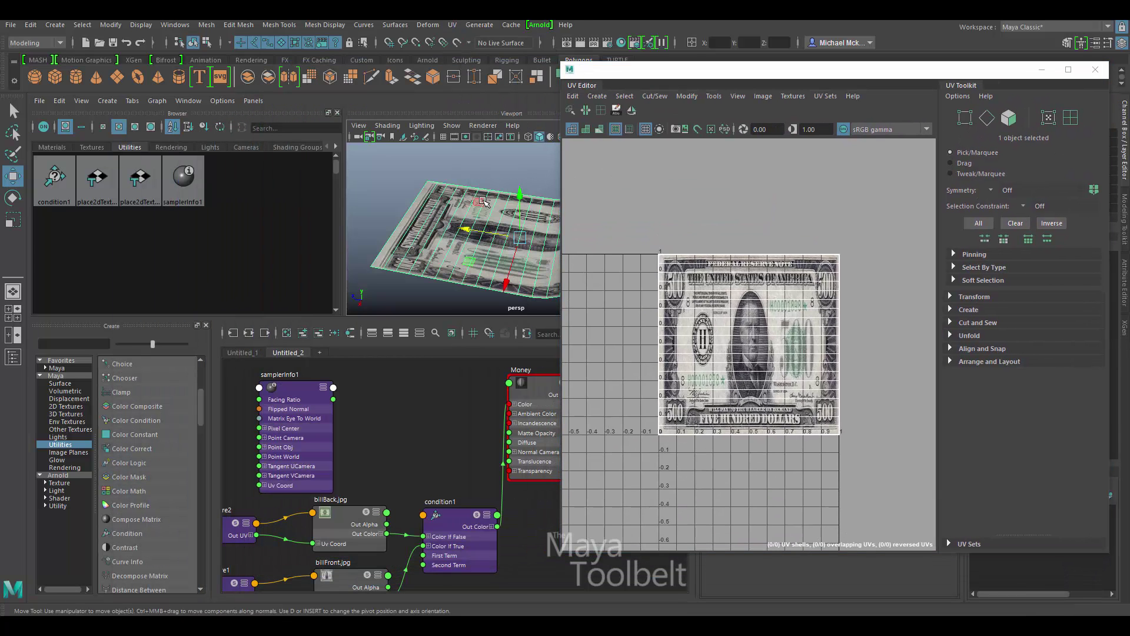
{"action": "left_click_drag", "start_coordinate": [484, 203], "coordinate": [439, 198], "text": "alt"}
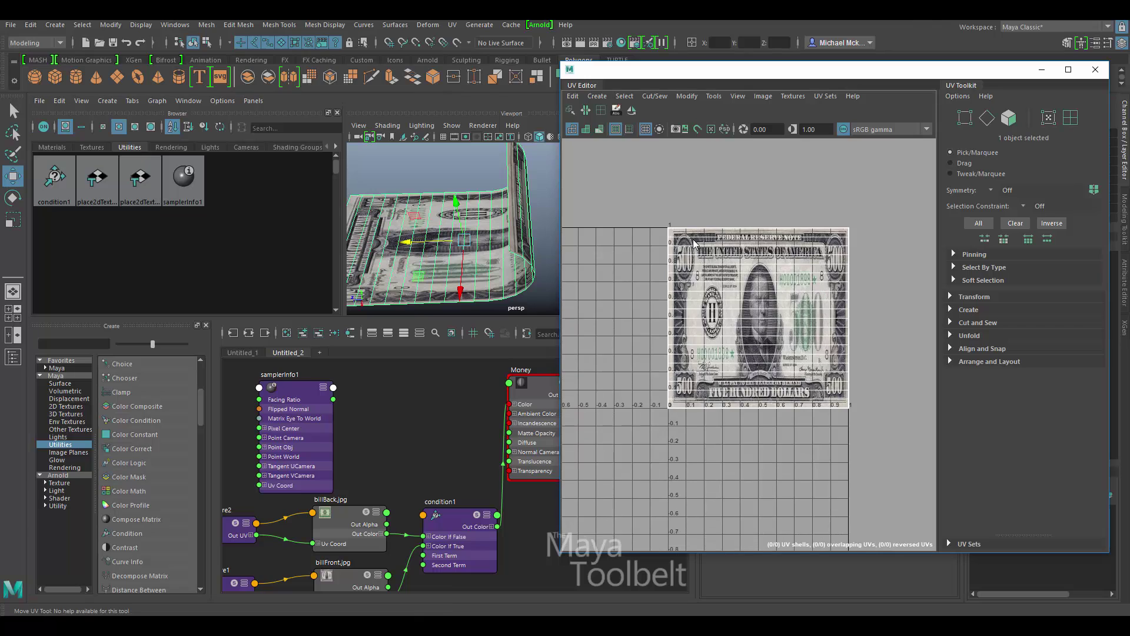
Select all of the bill plane's UVs and rotate them counterclockwise by 90 degrees three times
{"action": "right_click_drag", "start_coordinate": [694, 239], "coordinate": [641, 197]}
{"action": "left_click_drag", "start_coordinate": [641, 196], "coordinate": [901, 484]}
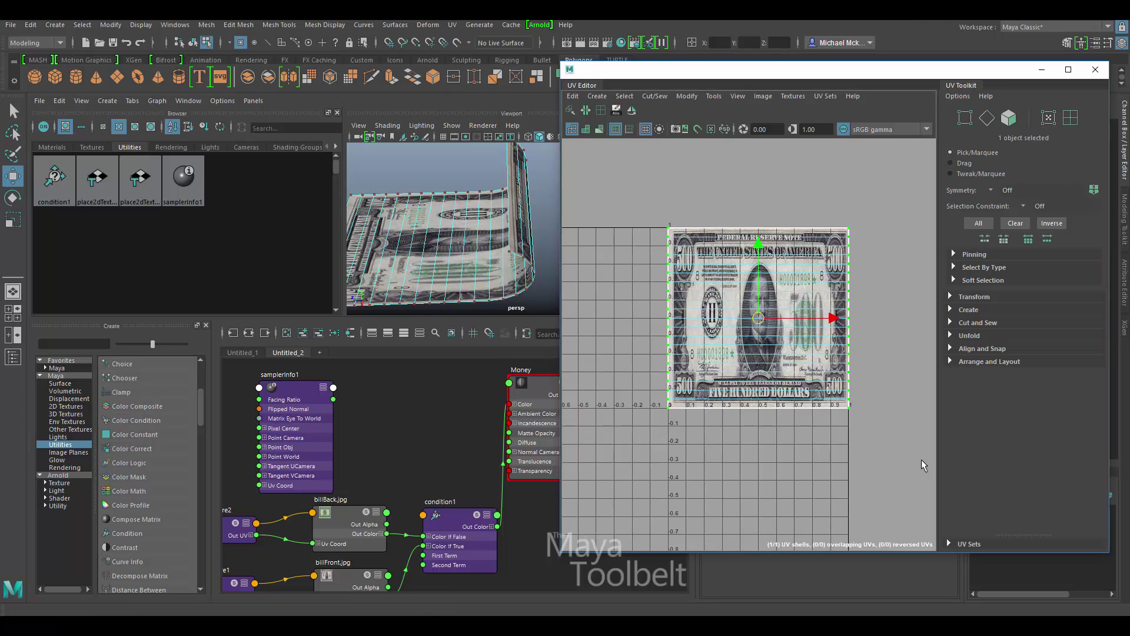
{"action": "left_click", "coordinate": [973, 296]}
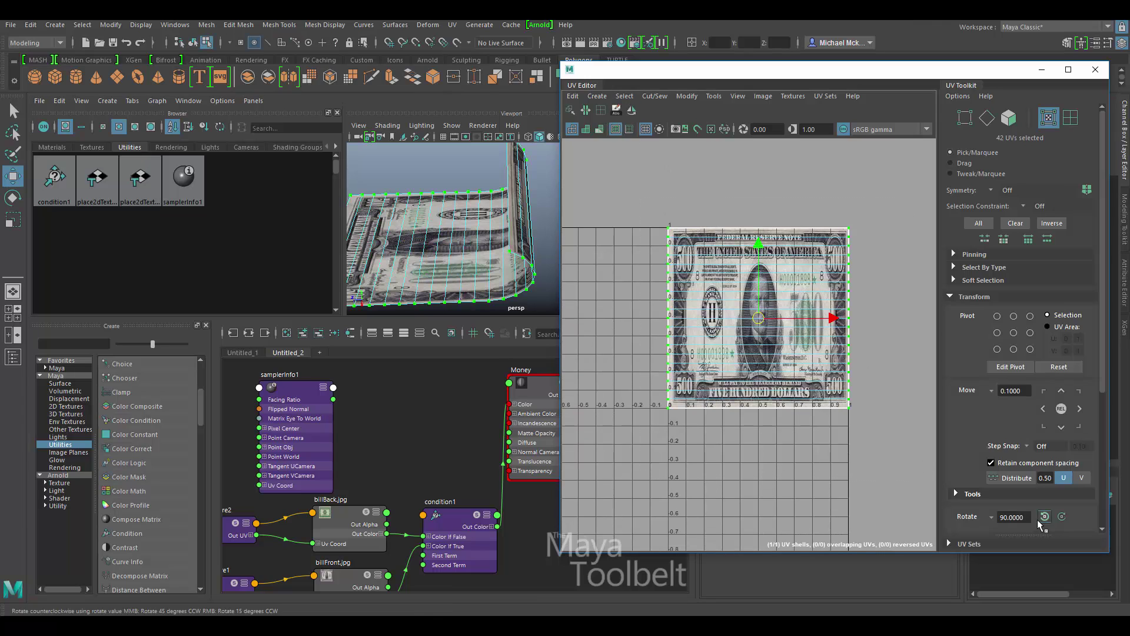
{"action": "left_click", "coordinate": [1048, 516]}
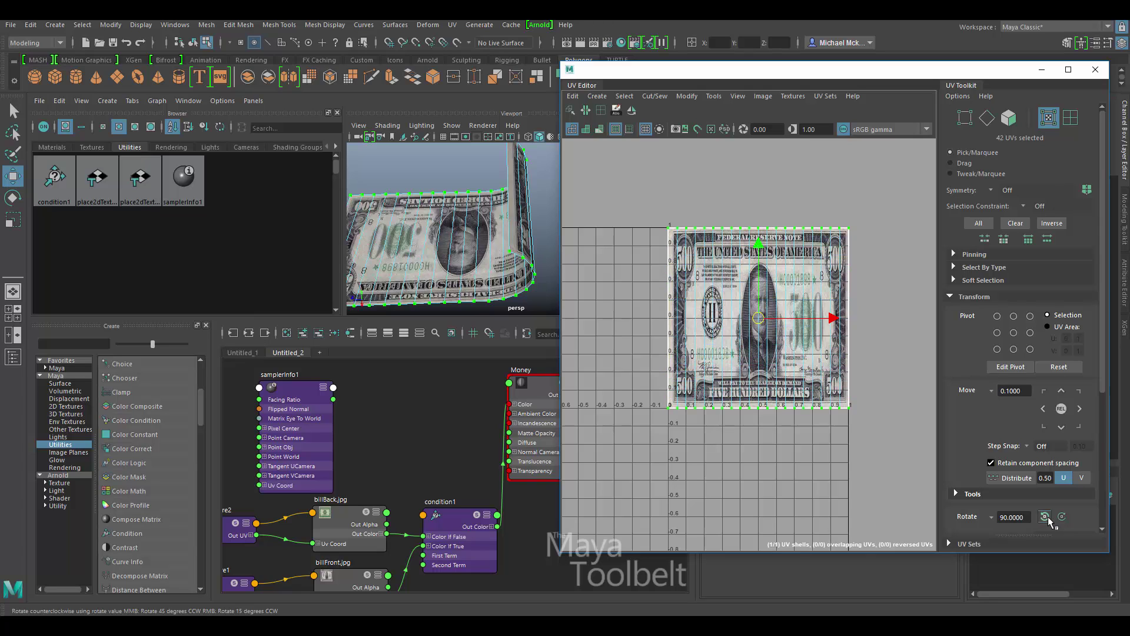
{"action": "left_click", "coordinate": [1048, 517]}
{"action": "left_click", "coordinate": [1048, 517]}
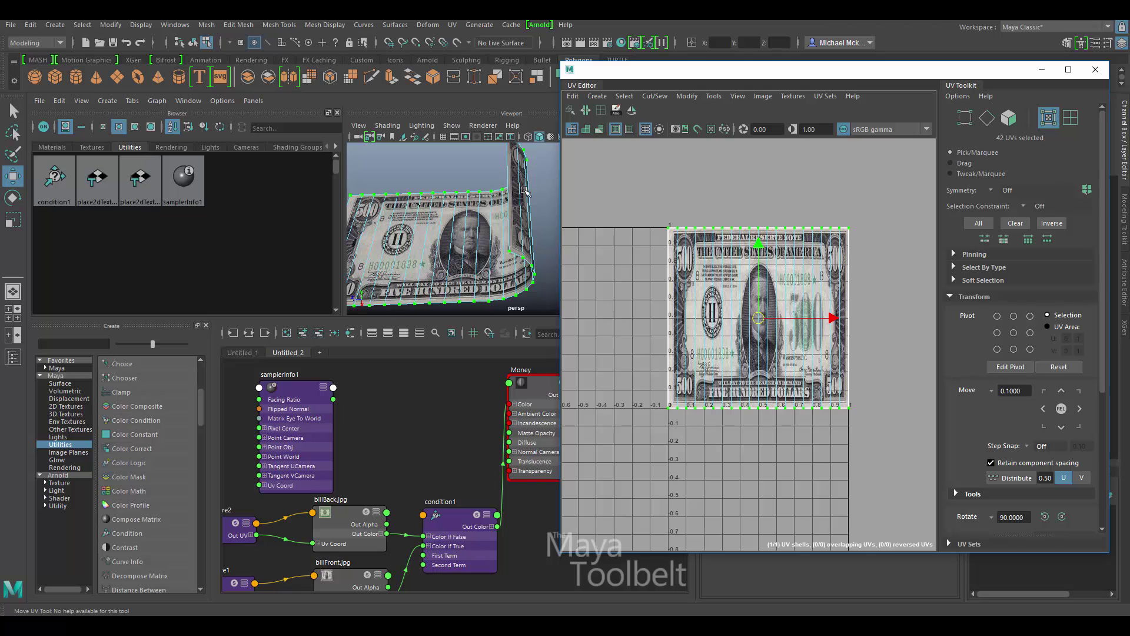
Close the UV Editor and return the bill plane to object mode with nothing selected
{"action": "left_click", "coordinate": [1096, 69]}
{"action": "right_click_drag", "start_coordinate": [482, 235], "coordinate": [507, 222]}
{"action": "left_click", "coordinate": [597, 227]}
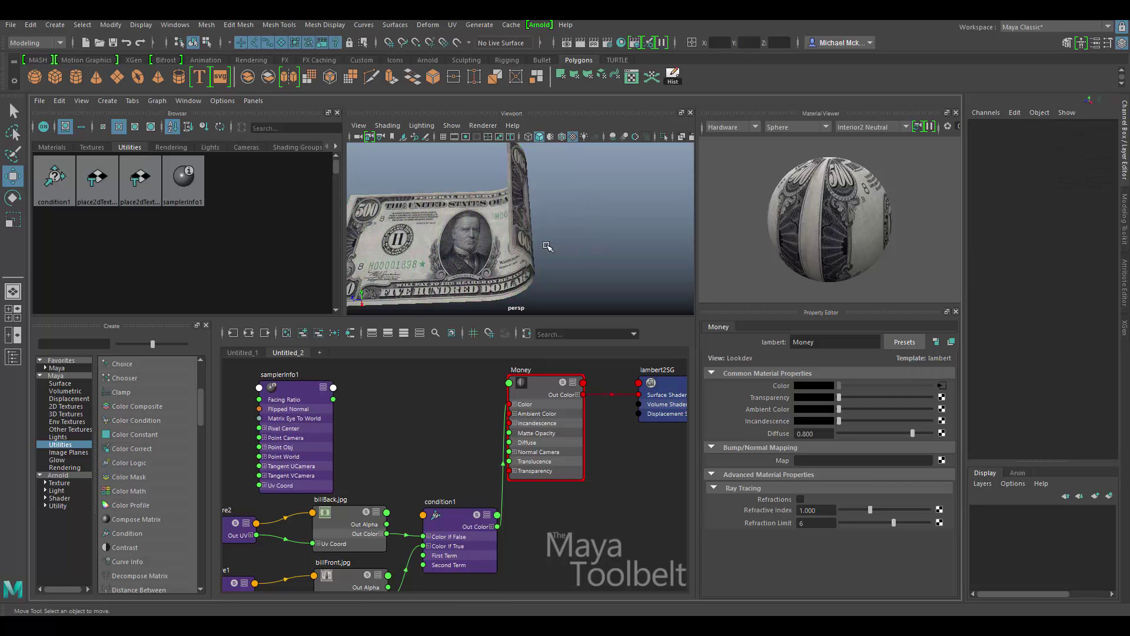
{"action": "left_click_drag", "start_coordinate": [548, 246], "coordinate": [503, 258], "text": "alt"}
Rearrange the condition1, billBack and billFront nodes to space them out before the Money material
{"action": "left_click_drag", "start_coordinate": [469, 534], "coordinate": [443, 508]}
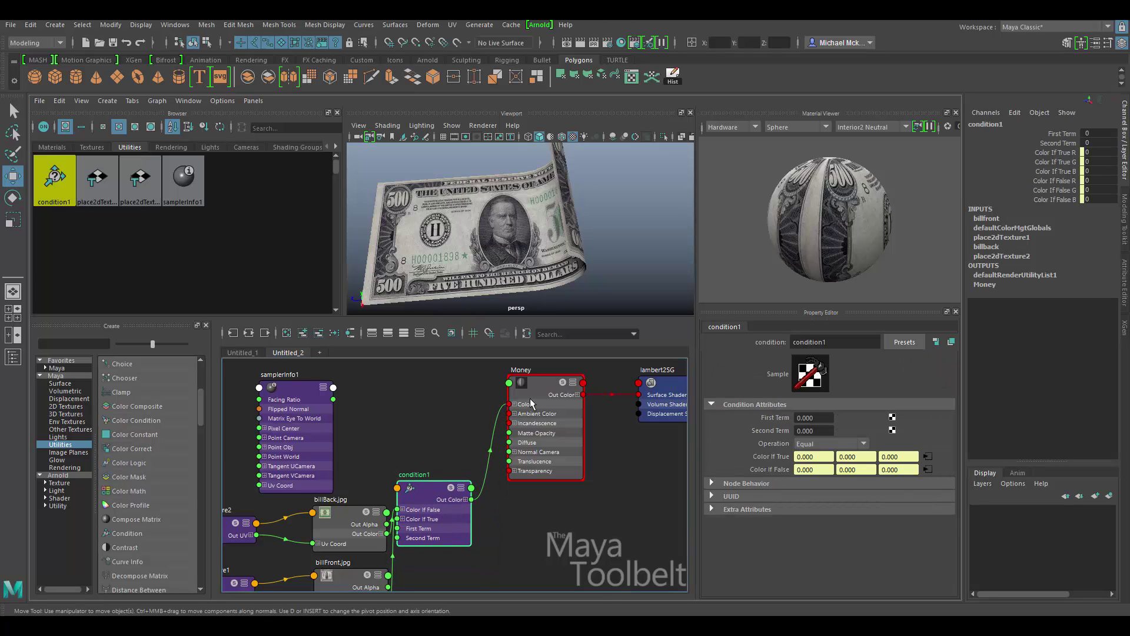
{"action": "left_click_drag", "start_coordinate": [349, 516], "coordinate": [322, 522]}
{"action": "left_click_drag", "start_coordinate": [330, 581], "coordinate": [301, 578]}
{"action": "left_click_drag", "start_coordinate": [415, 493], "coordinate": [420, 496]}
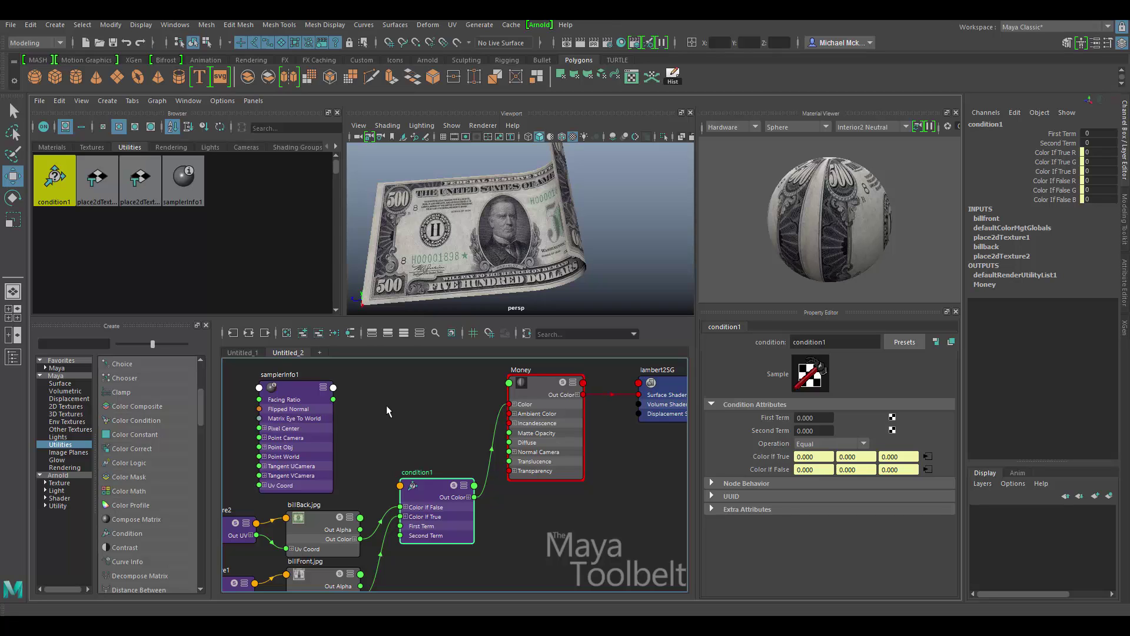
Expand samplerInfo1 to show its full list of output attributes and reposition it above the bill textures
{"action": "left_click", "coordinate": [323, 387]}
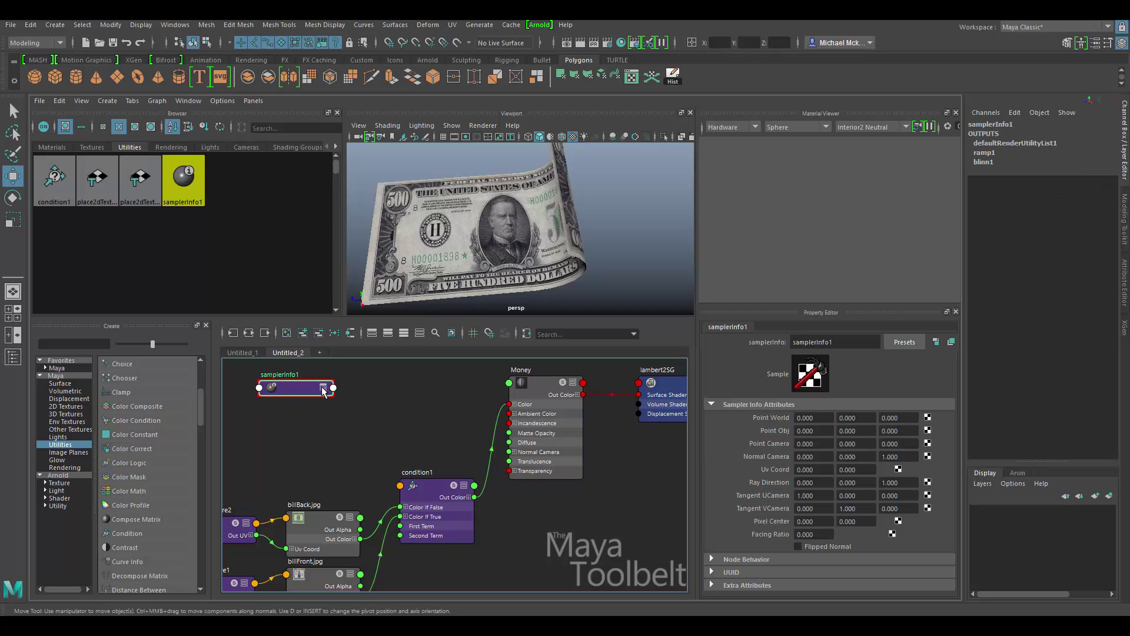
{"action": "left_click", "coordinate": [323, 388]}
{"action": "left_click", "coordinate": [323, 388]}
{"action": "left_click_drag", "start_coordinate": [297, 395], "coordinate": [399, 411]}
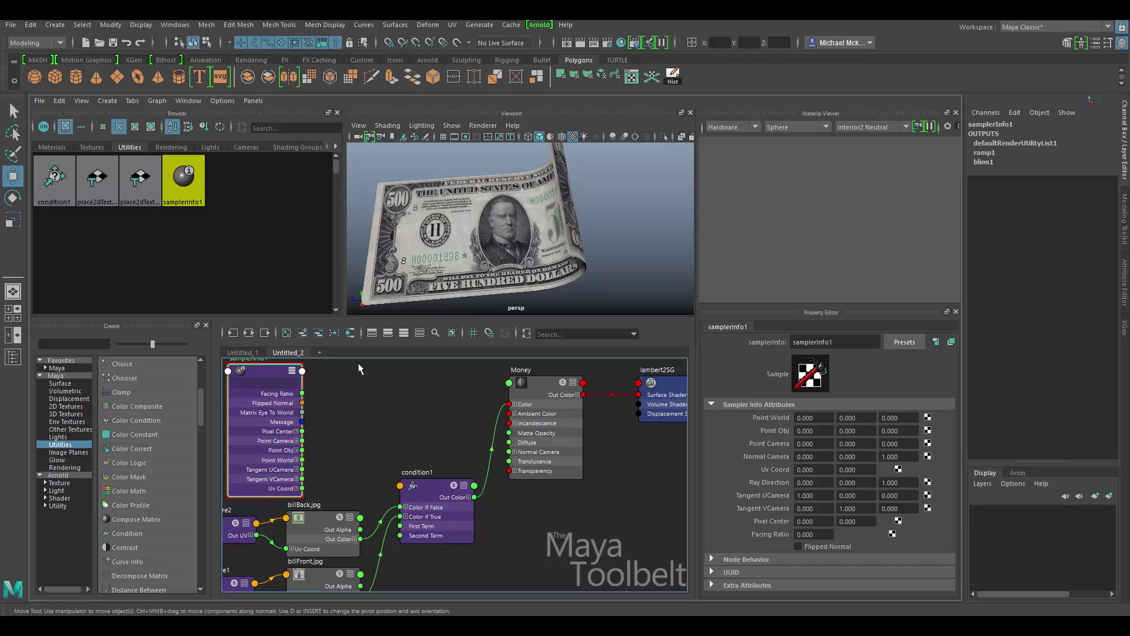
{"action": "left_click_drag", "start_coordinate": [303, 405], "coordinate": [400, 485]}
{"action": "left_click_drag", "start_coordinate": [400, 485], "coordinate": [400, 485]}
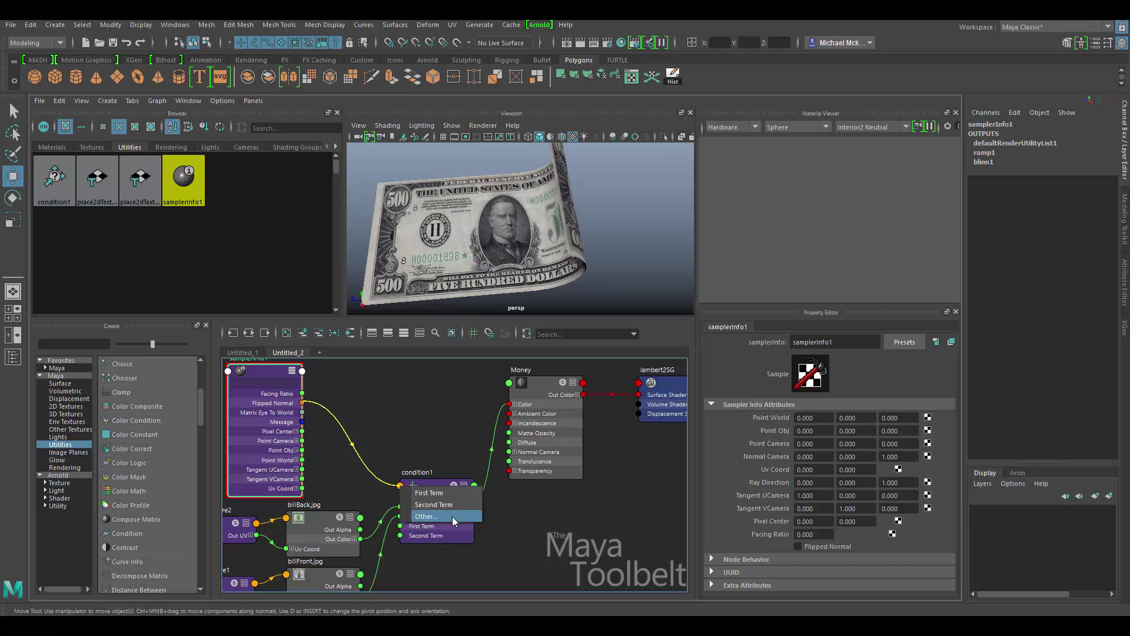
{"action": "left_click", "coordinate": [422, 439]}
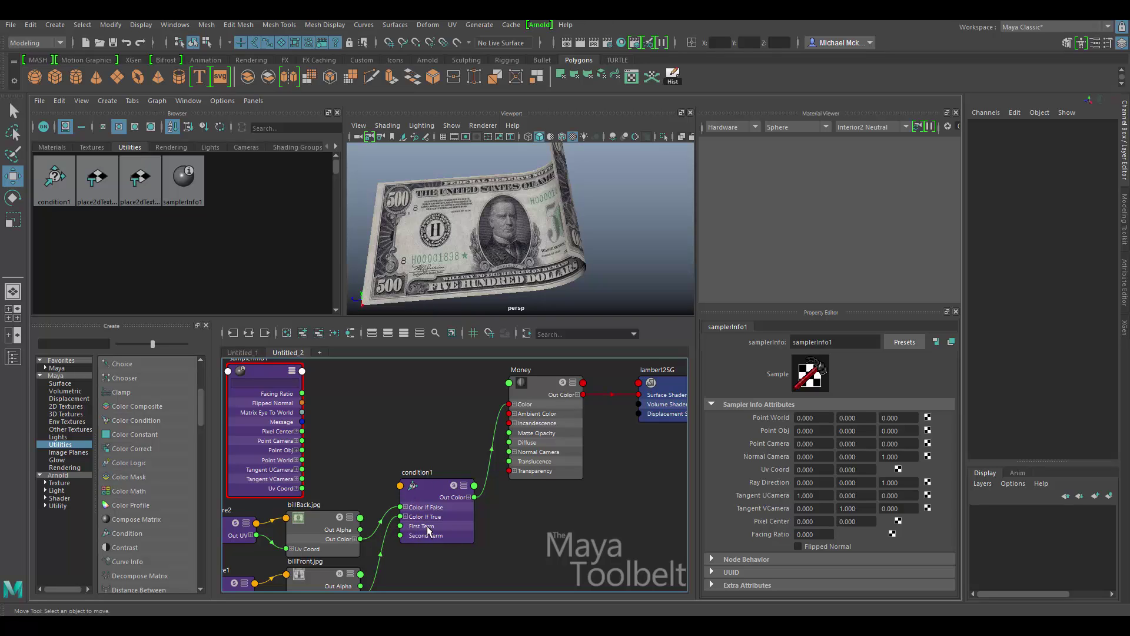
Connect samplerInfo1's Flipped Normal output to condition1's operation input and shift condition1 slightly
{"action": "scroll", "coordinate": [447, 515], "scroll_direction": "up", "scroll_amount": 5}
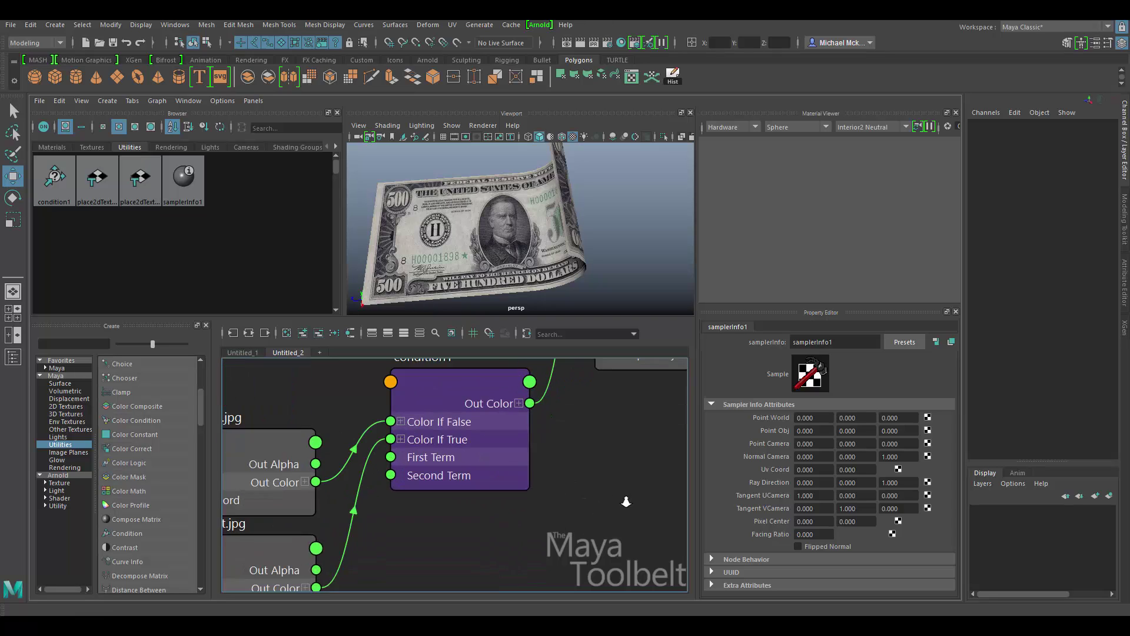
{"action": "left_click", "coordinate": [421, 487]}
{"action": "scroll", "coordinate": [459, 459], "scroll_direction": "down", "scroll_amount": 5}
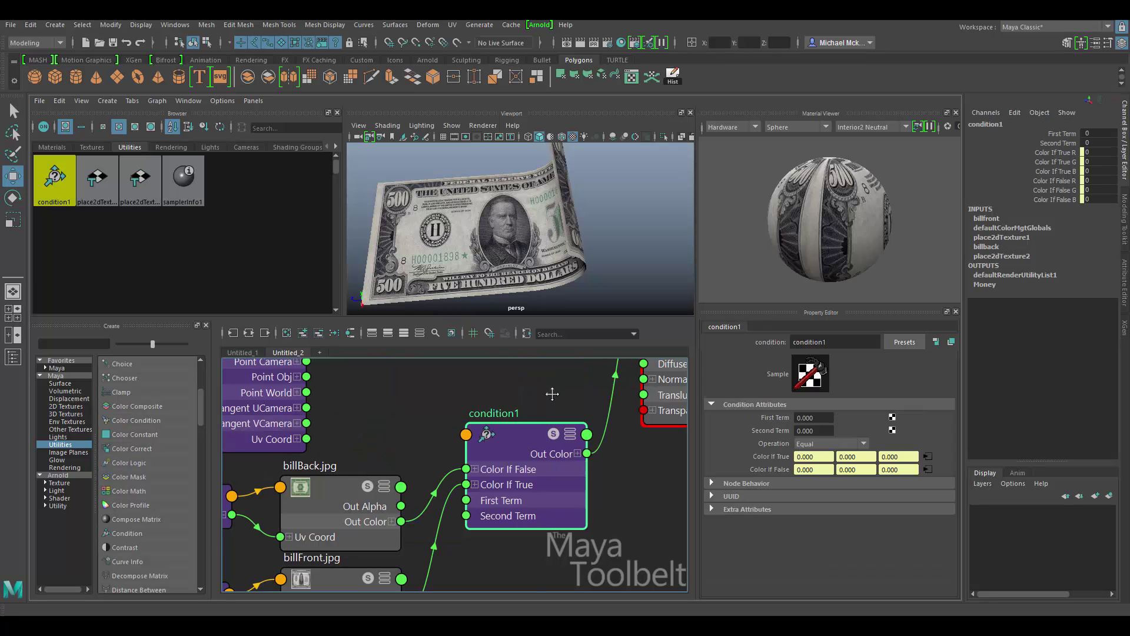
{"action": "middle_click_drag", "start_coordinate": [503, 402], "coordinate": [512, 438]}
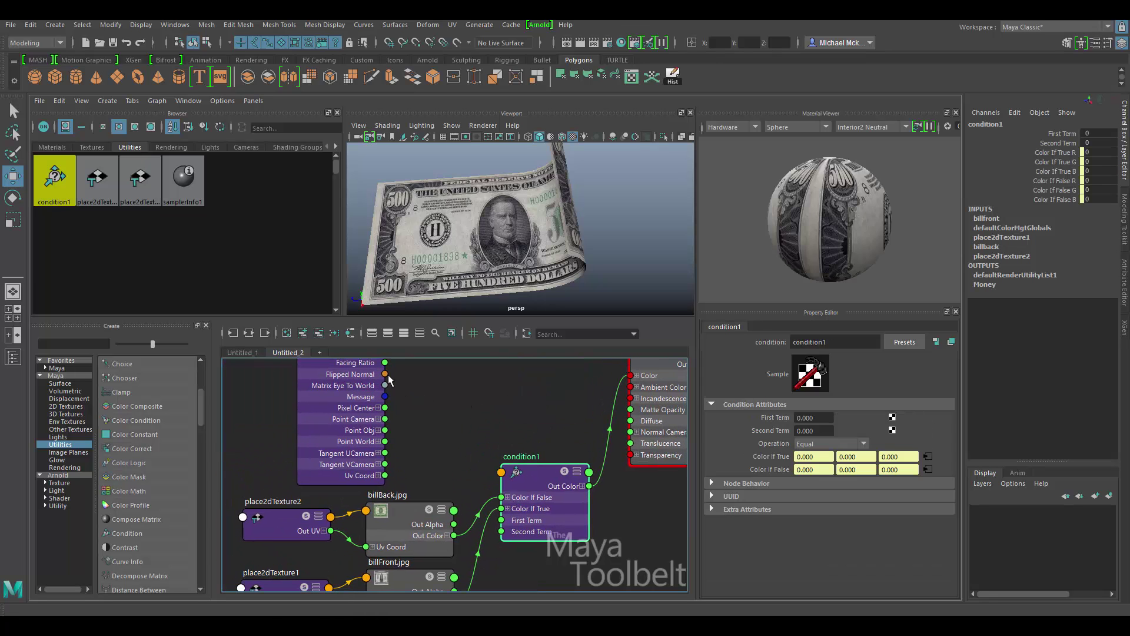
{"action": "left_click_drag", "start_coordinate": [385, 376], "coordinate": [501, 471]}
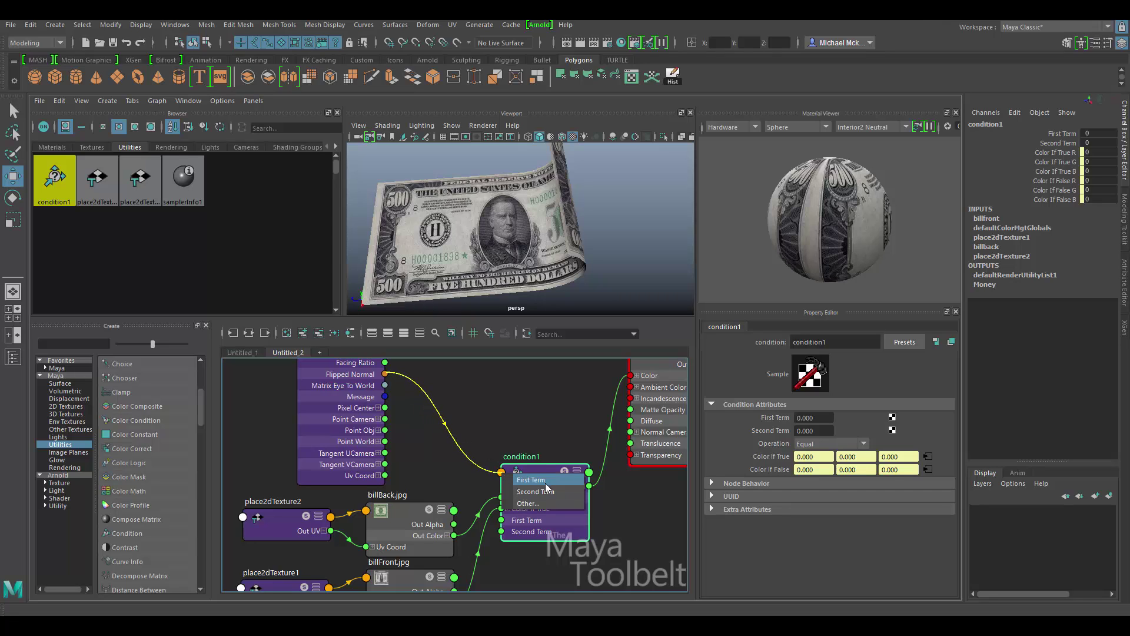
{"action": "left_click", "coordinate": [528, 503]}
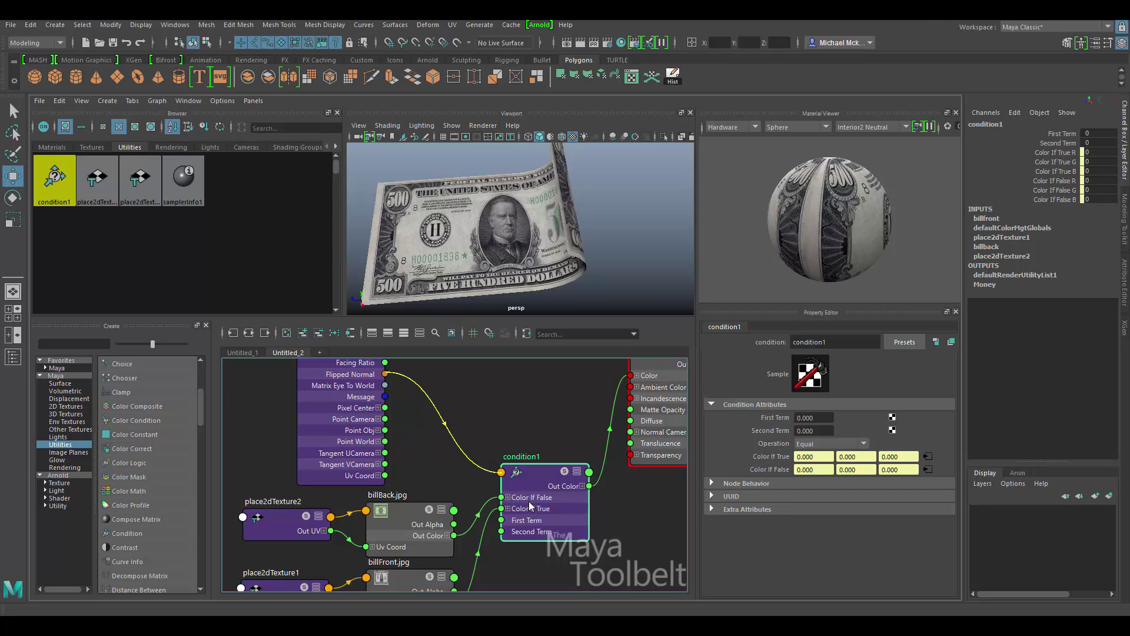
{"action": "left_click_drag", "start_coordinate": [477, 224], "coordinate": [925, 173]}
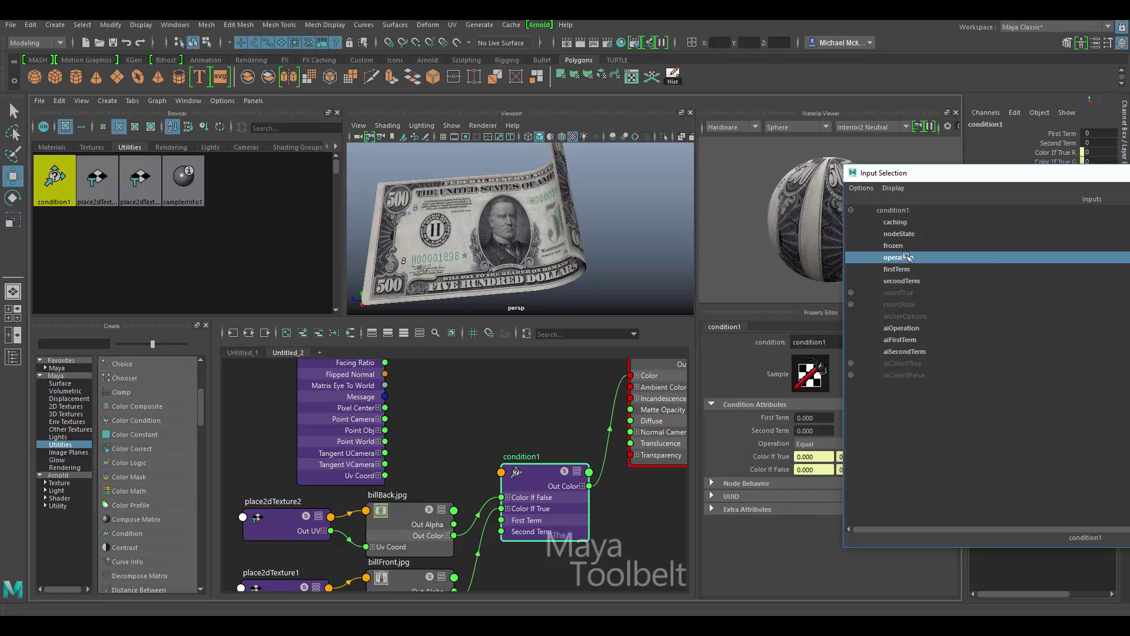
{"action": "left_click", "coordinate": [907, 257]}
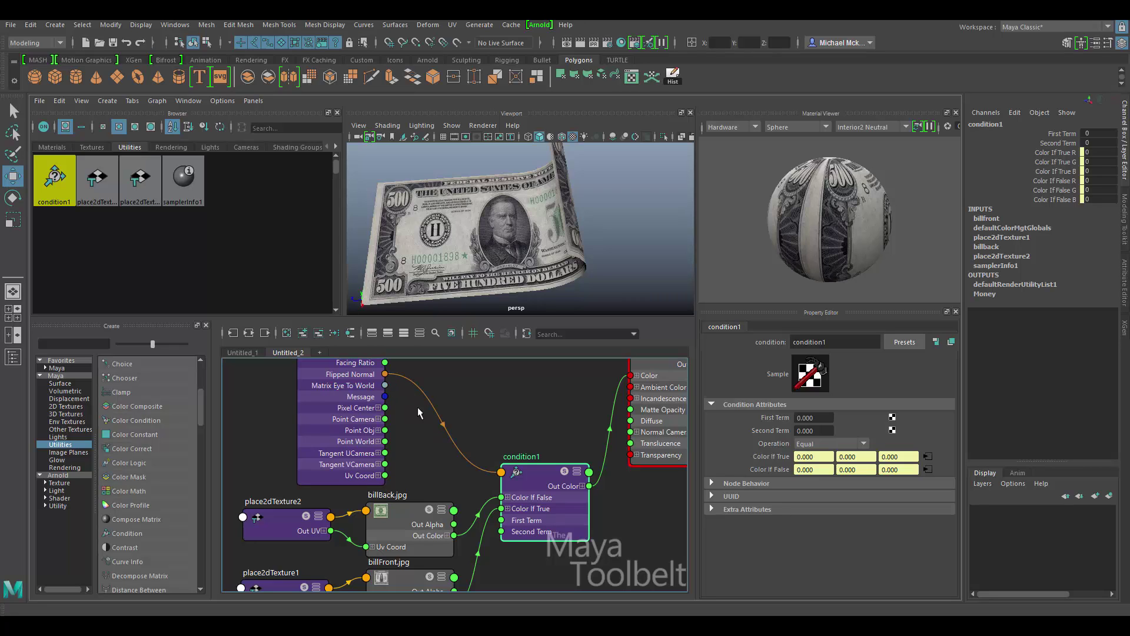
{"action": "left_click_drag", "start_coordinate": [533, 474], "coordinate": [521, 476]}
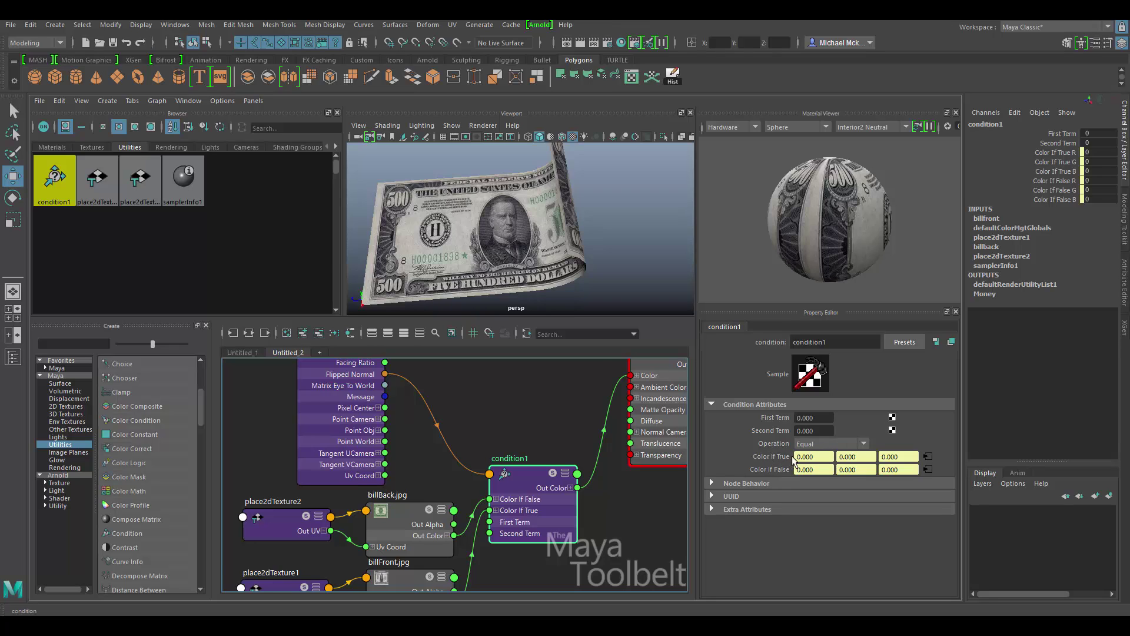
Frame the curled bill so both of its sides show, and open an enlarged Render View window
{"action": "middle_click_drag", "start_coordinate": [447, 583], "coordinate": [435, 560], "text": "alt"}
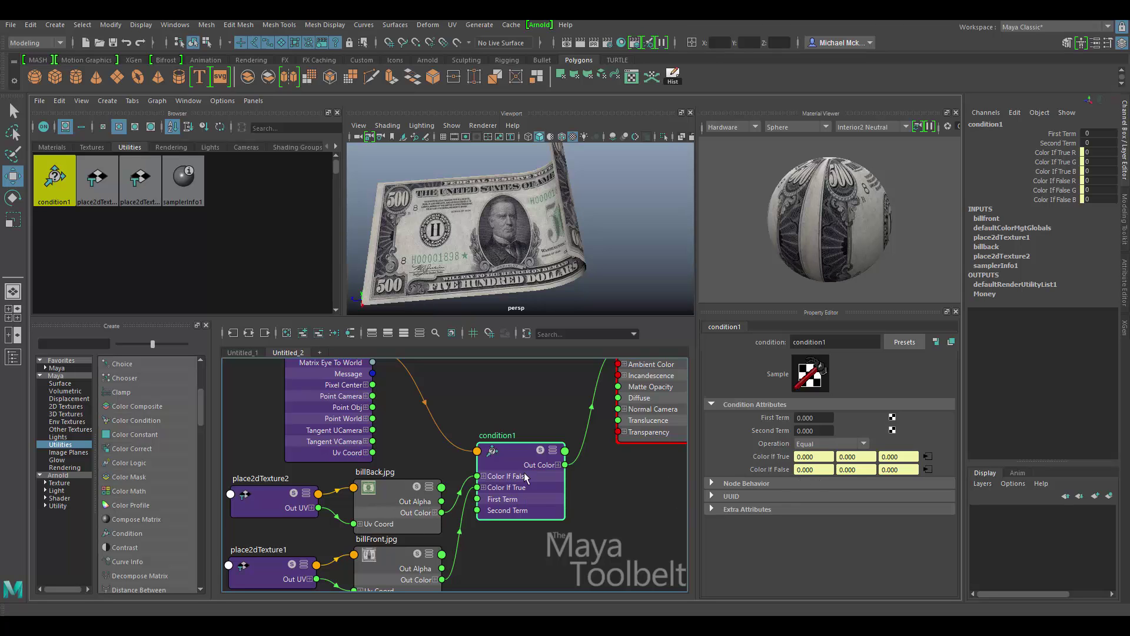
{"action": "right_click_drag", "start_coordinate": [638, 234], "coordinate": [641, 253], "text": "alt"}
{"action": "left_click_drag", "start_coordinate": [642, 253], "coordinate": [572, 301], "text": "alt"}
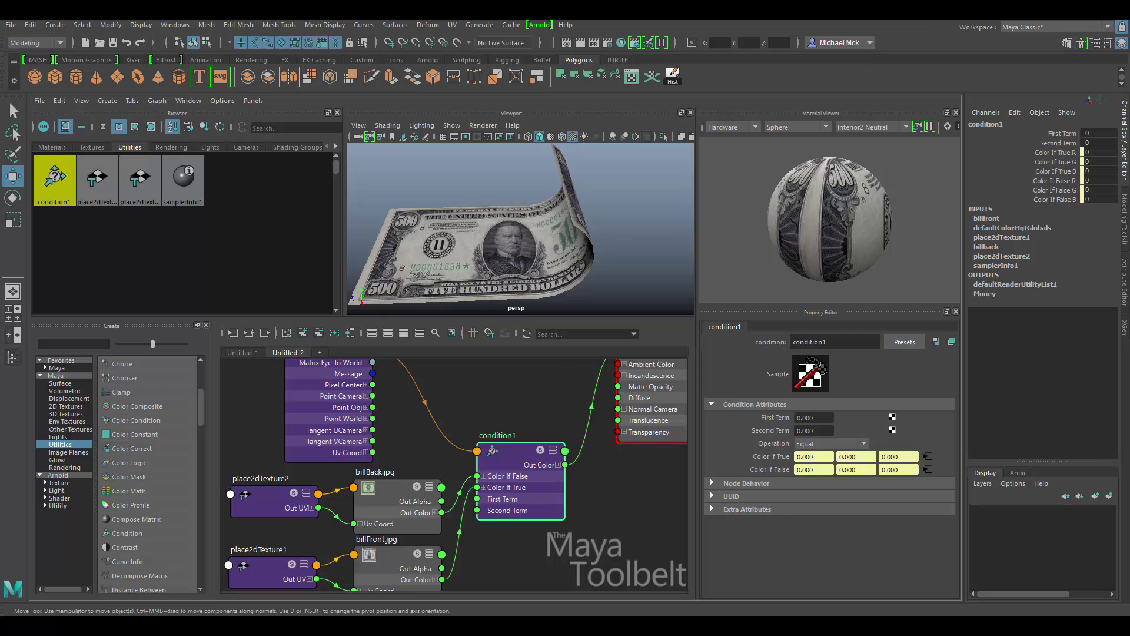
{"action": "mouse_move", "coordinate": [595, 244]}
{"action": "left_mouse_down", "text": "alt"}
{"action": "mouse_move", "coordinate": [555, 256]}
{"action": "mouse_move", "coordinate": [548, 247]}
{"action": "mouse_move", "coordinate": [568, 240]}
{"action": "mouse_move", "coordinate": [583, 254]}
{"action": "mouse_move", "coordinate": [593, 240]}
{"action": "left_mouse_up", "text": "alt"}
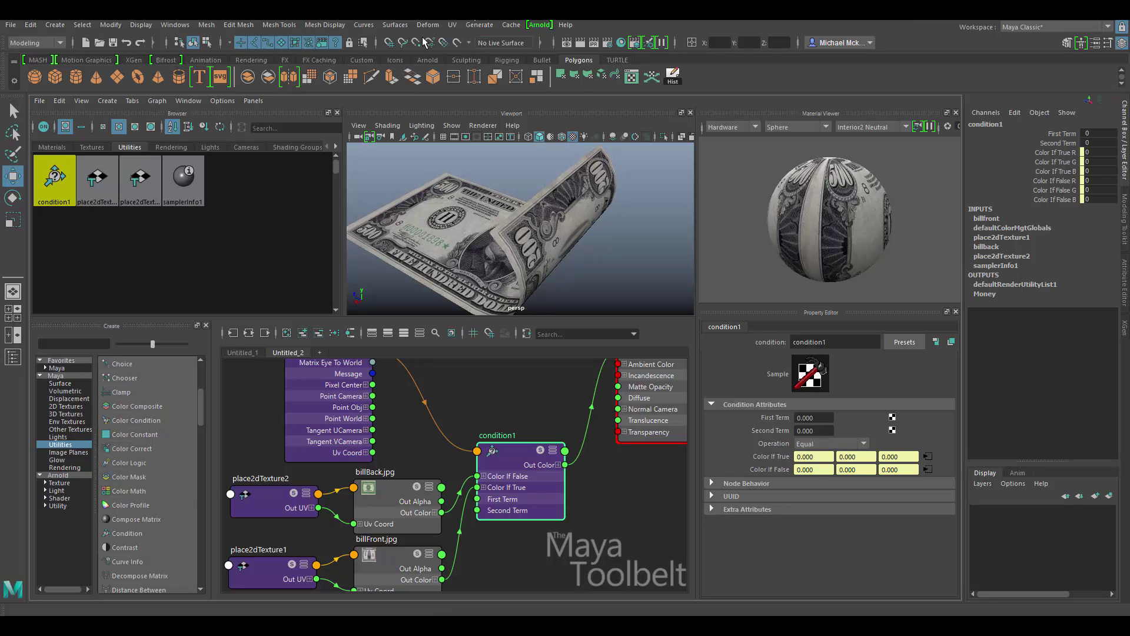
{"action": "left_click", "coordinate": [571, 45]}
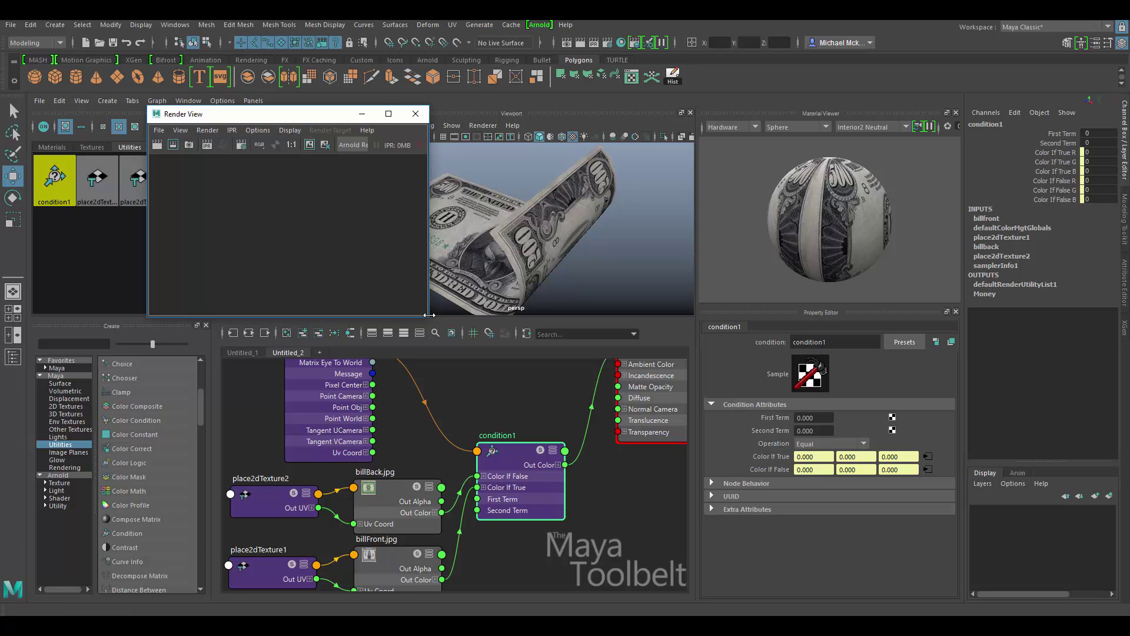
{"action": "left_click_drag", "start_coordinate": [429, 314], "coordinate": [596, 316]}
{"action": "left_click_drag", "start_coordinate": [493, 316], "coordinate": [493, 398]}
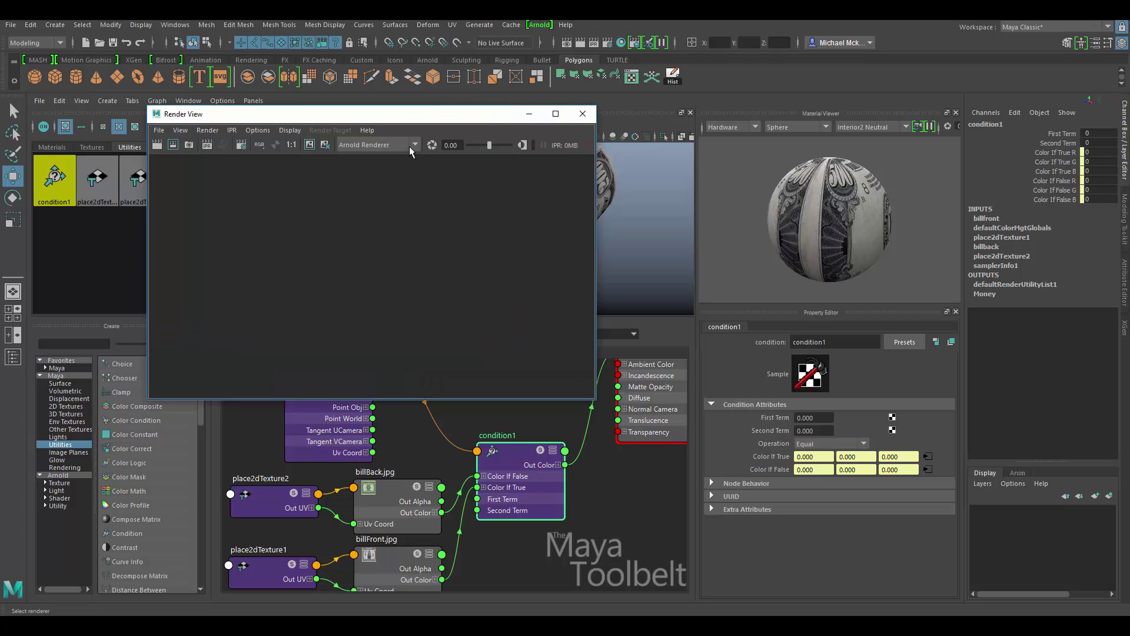
Render the bill with the Maya Software renderer and compare the image with the billBack and billFront textures
{"action": "left_click", "coordinate": [410, 147]}
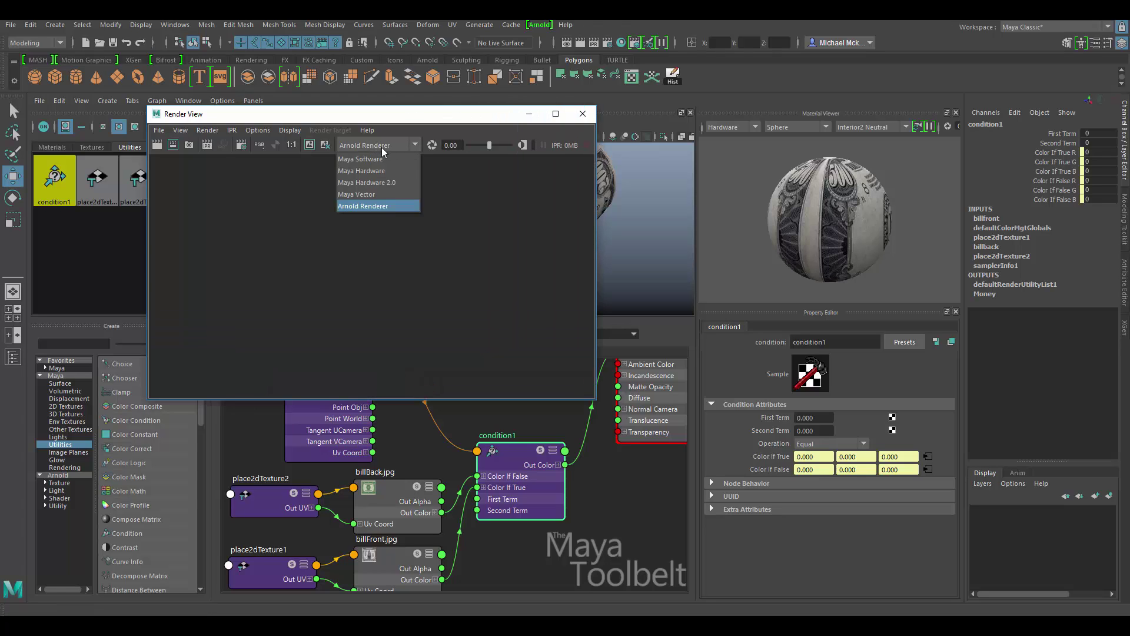
{"action": "left_click", "coordinate": [384, 158]}
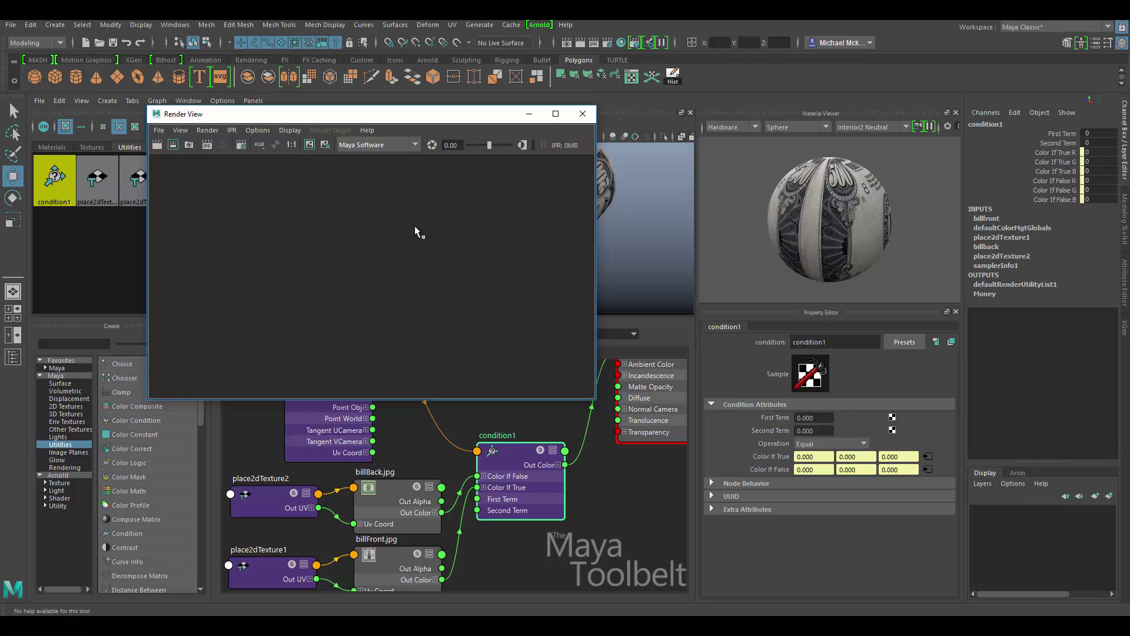
{"action": "left_click", "coordinate": [158, 145]}
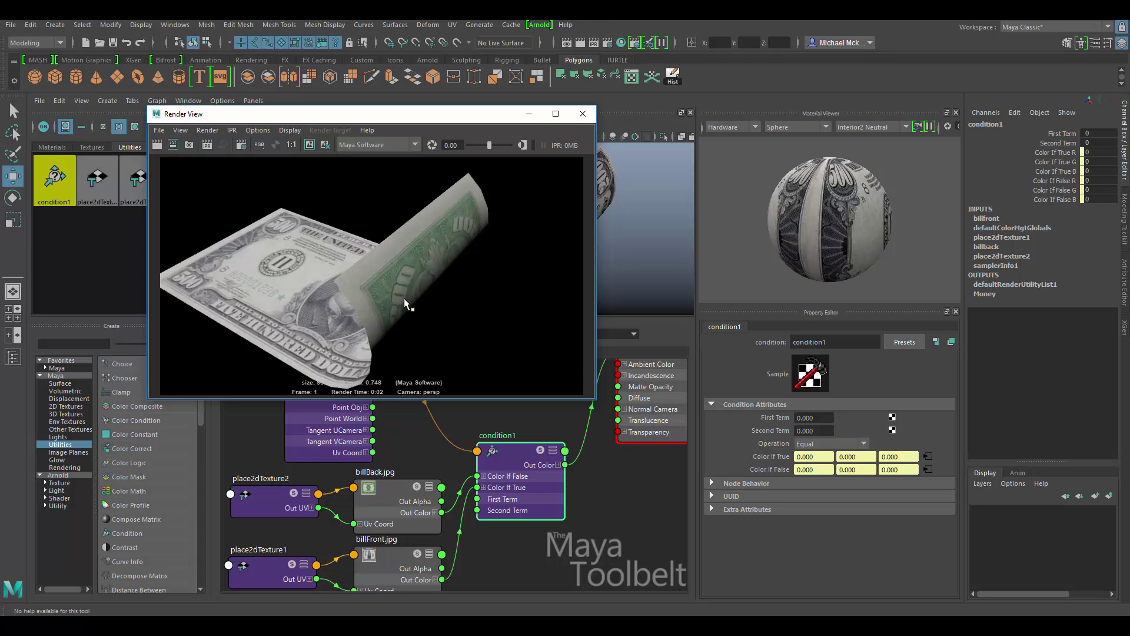
{"action": "left_click", "coordinate": [394, 492]}
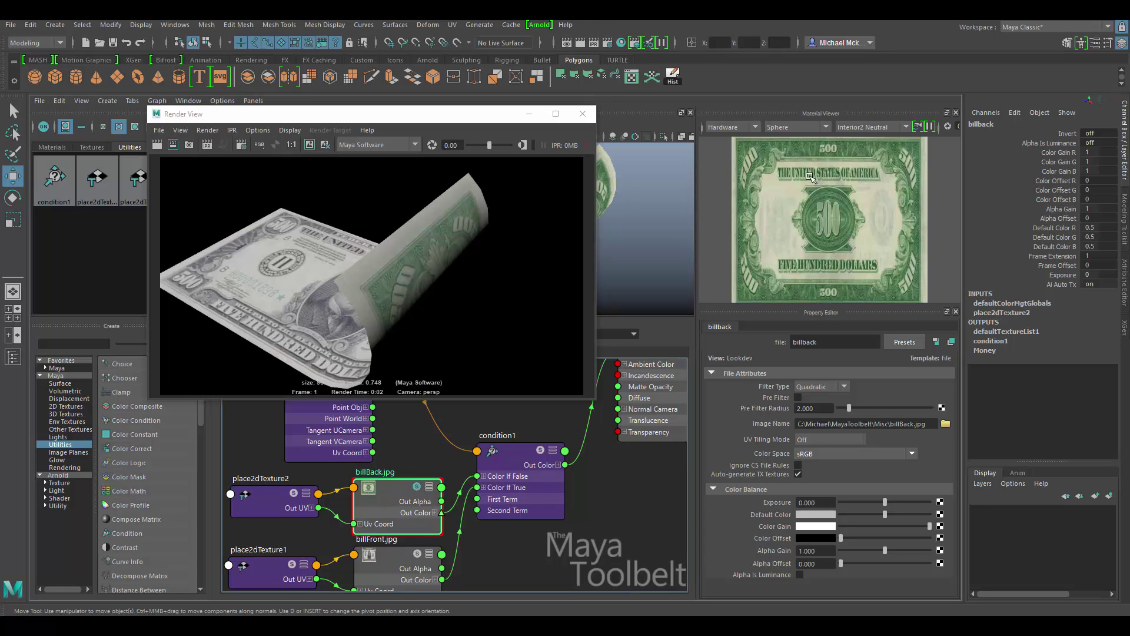
{"action": "left_click", "coordinate": [421, 557]}
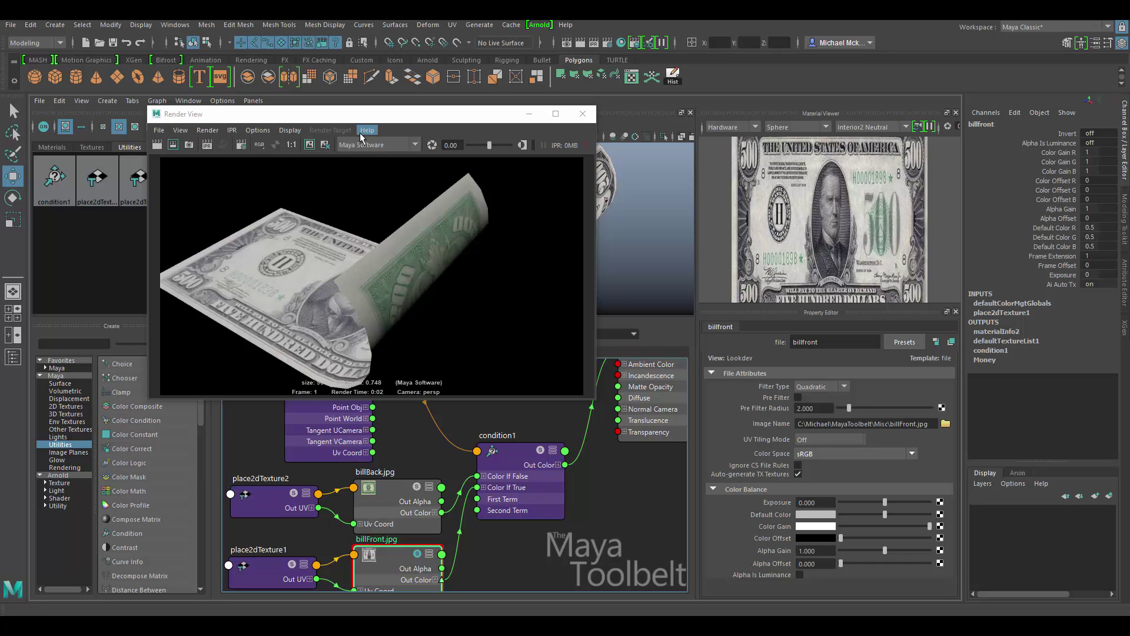
Add an ambient light to the scene and re-render the curled bill with Maya Software
{"action": "left_click_drag", "start_coordinate": [358, 122], "coordinate": [313, 355]}
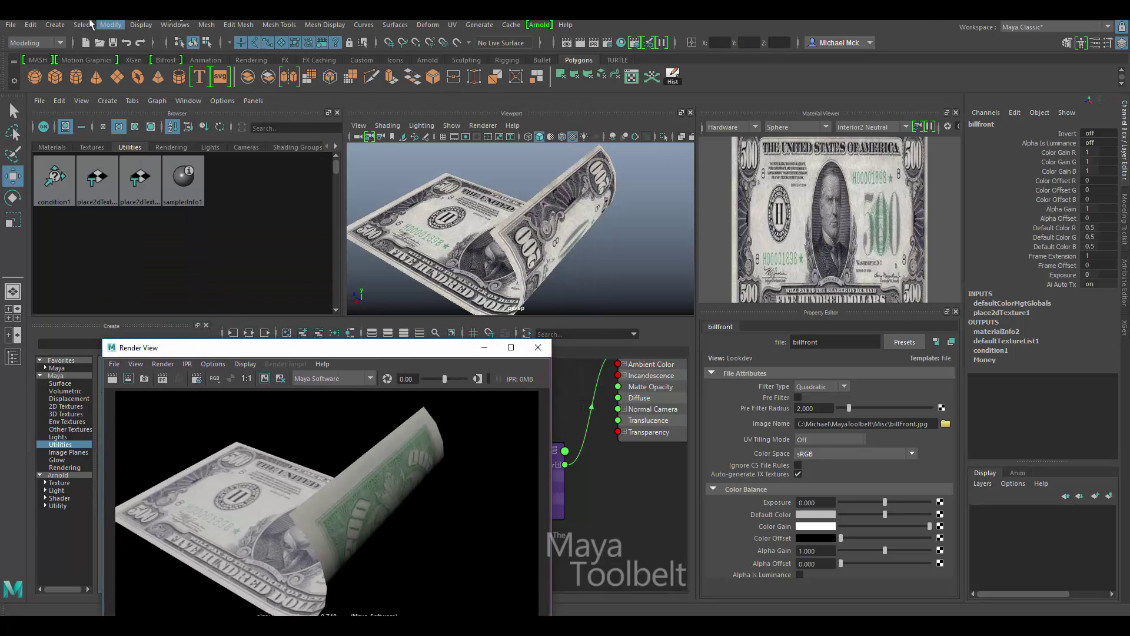
{"action": "left_click", "coordinate": [55, 25]}
{"action": "mouse_move", "coordinate": [126, 93]}
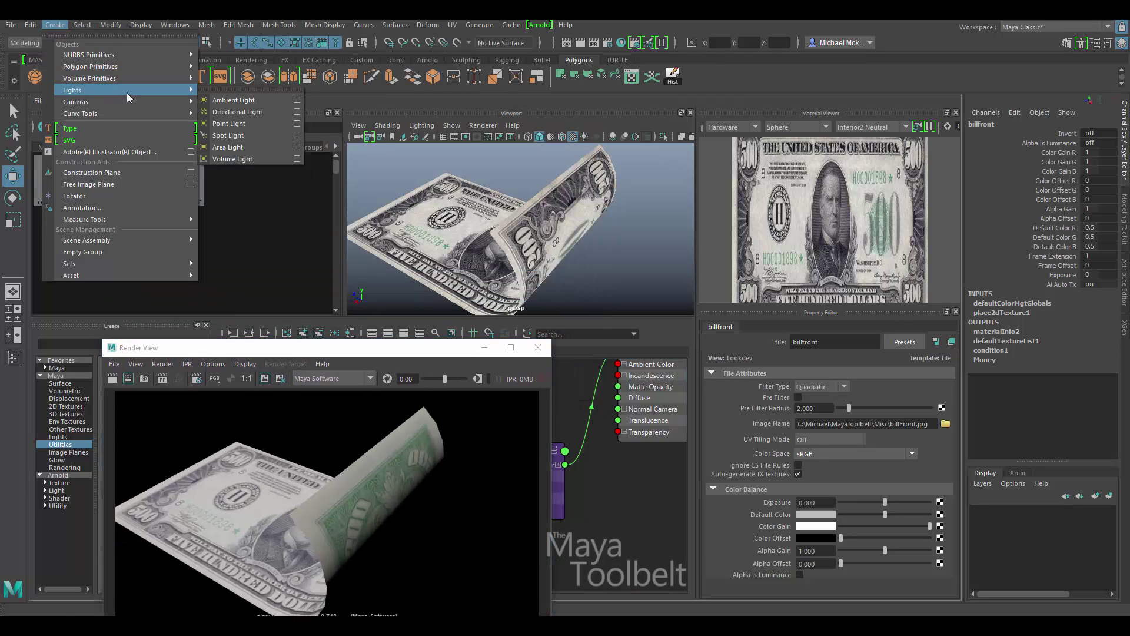
{"action": "left_click", "coordinate": [222, 102]}
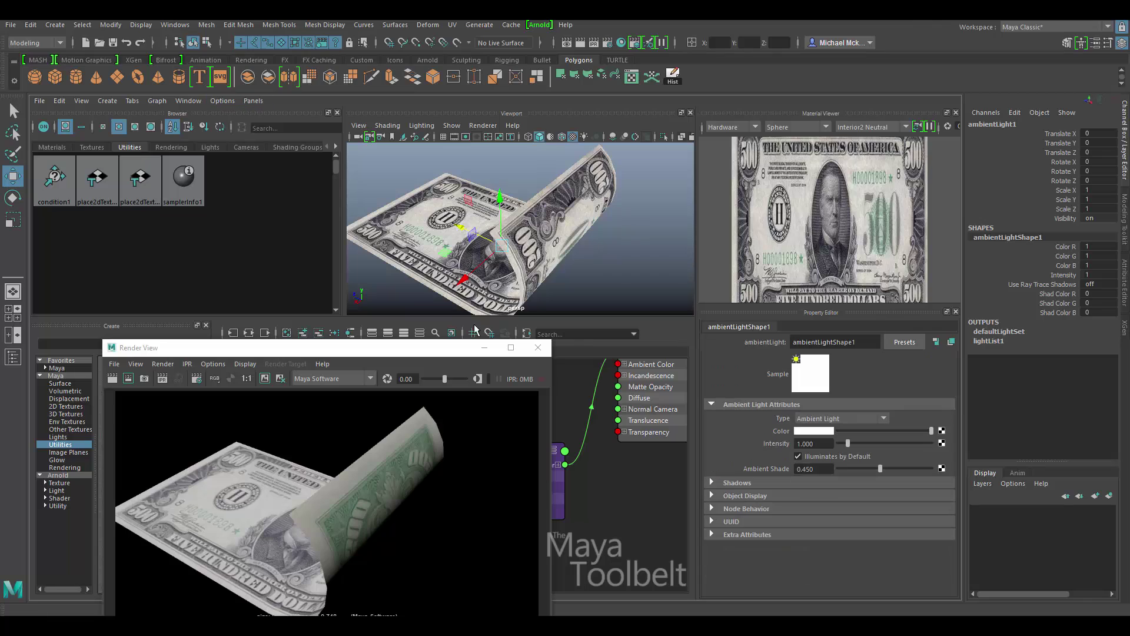
{"action": "left_click_drag", "start_coordinate": [393, 352], "coordinate": [465, 221]}
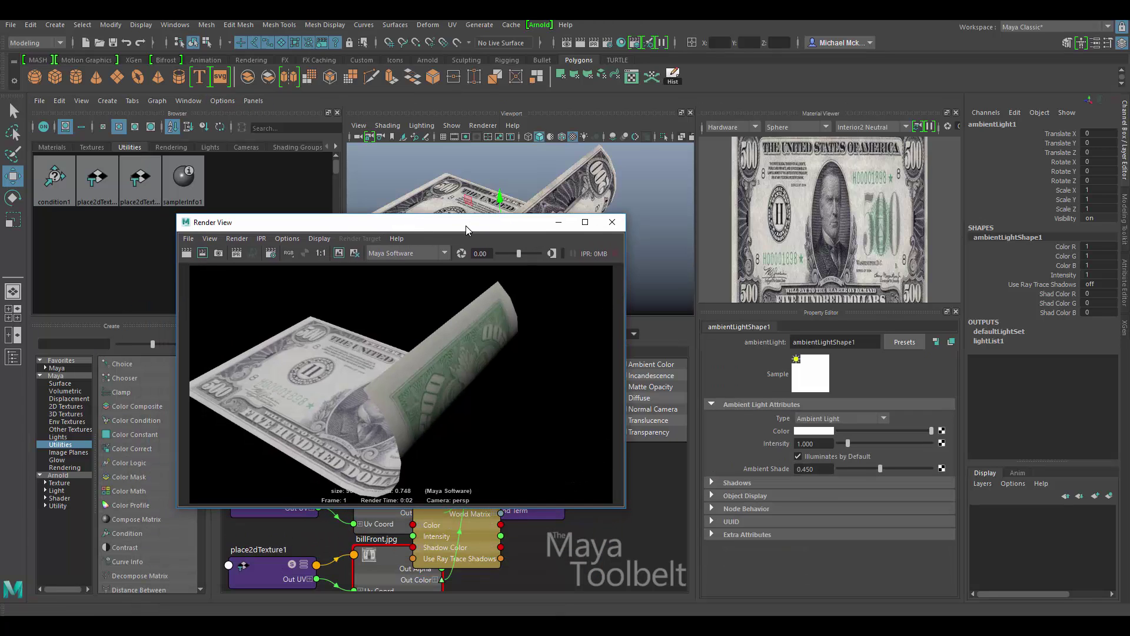
{"action": "left_click", "coordinate": [186, 253]}
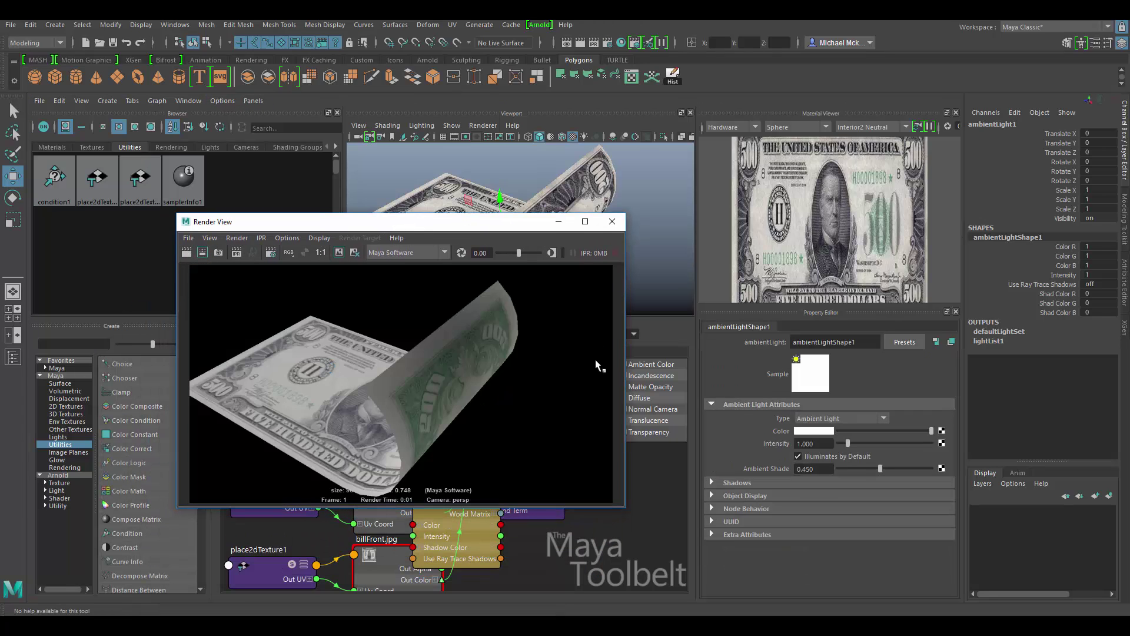
Move the render window clear of the node graph and remove the ambientLightShape1 node from the graph
{"action": "left_click_drag", "start_coordinate": [406, 222], "coordinate": [825, 103]}
{"action": "left_click_drag", "start_coordinate": [448, 395], "coordinate": [538, 401]}
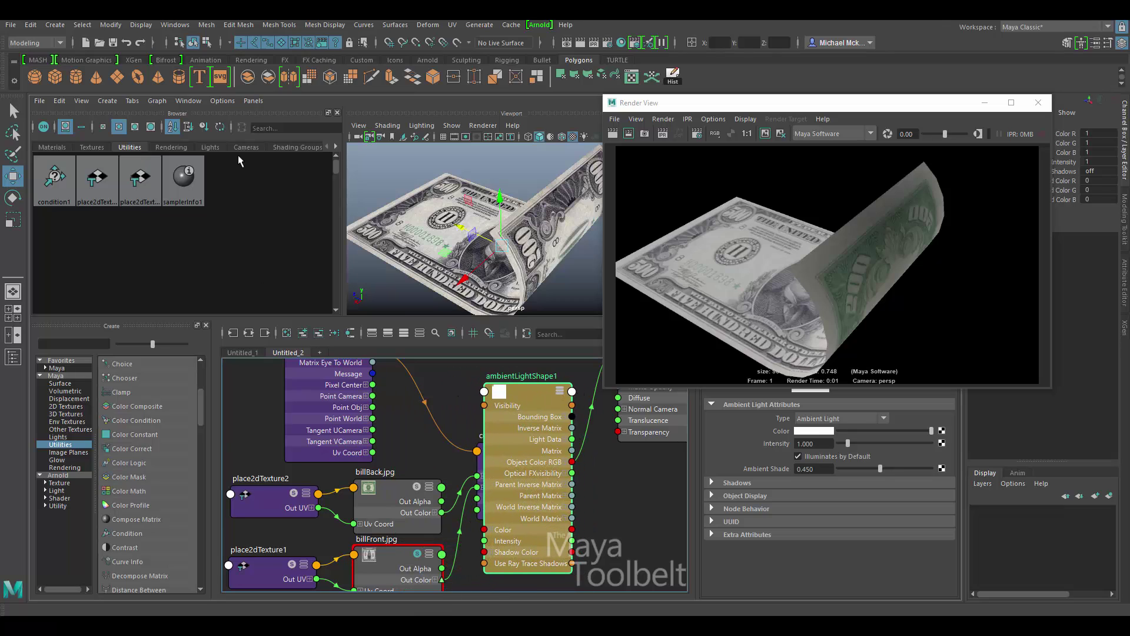
{"action": "left_click", "coordinate": [157, 101]}
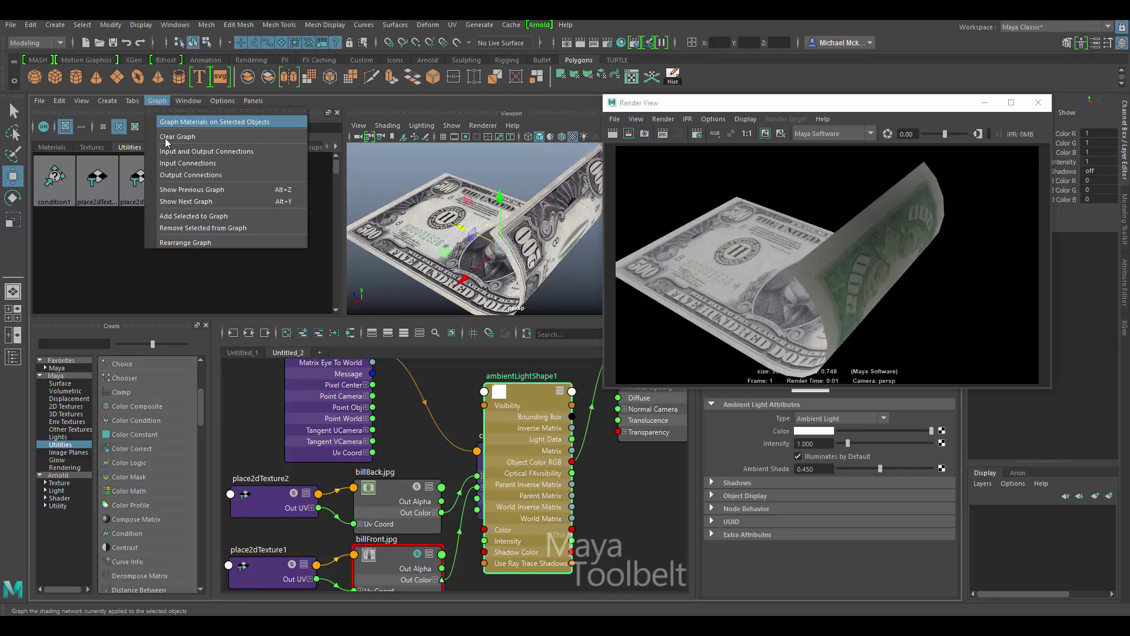
{"action": "left_click", "coordinate": [227, 228]}
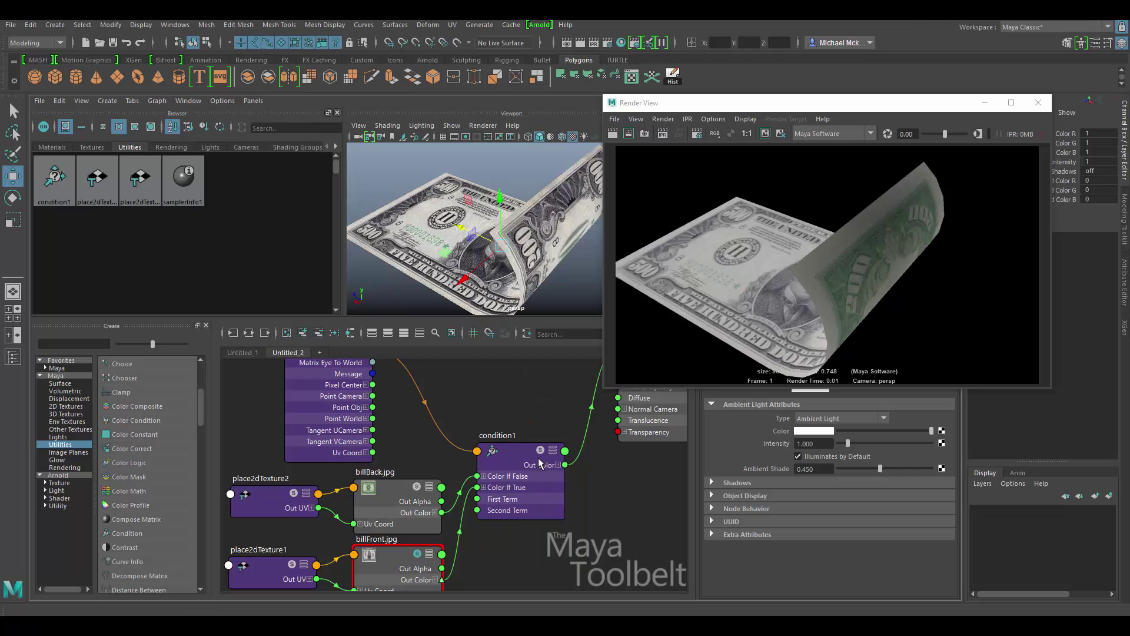
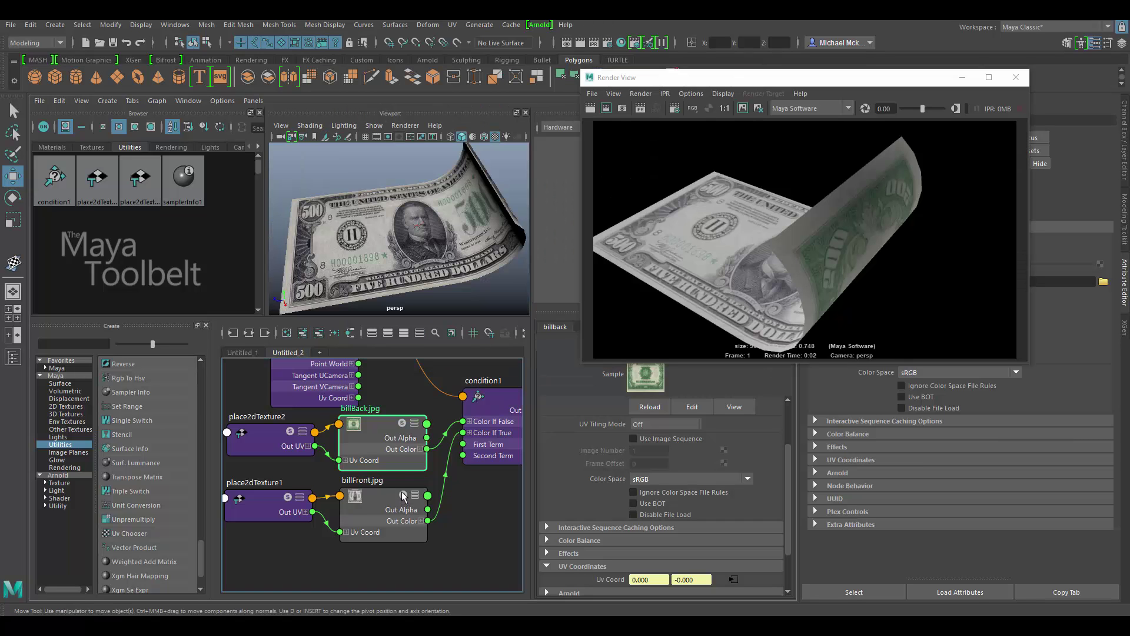
Solo the billFront and billBack textures alternately, then inspect billFront on both sides of the curled bill
{"action": "left_click", "coordinate": [405, 499]}
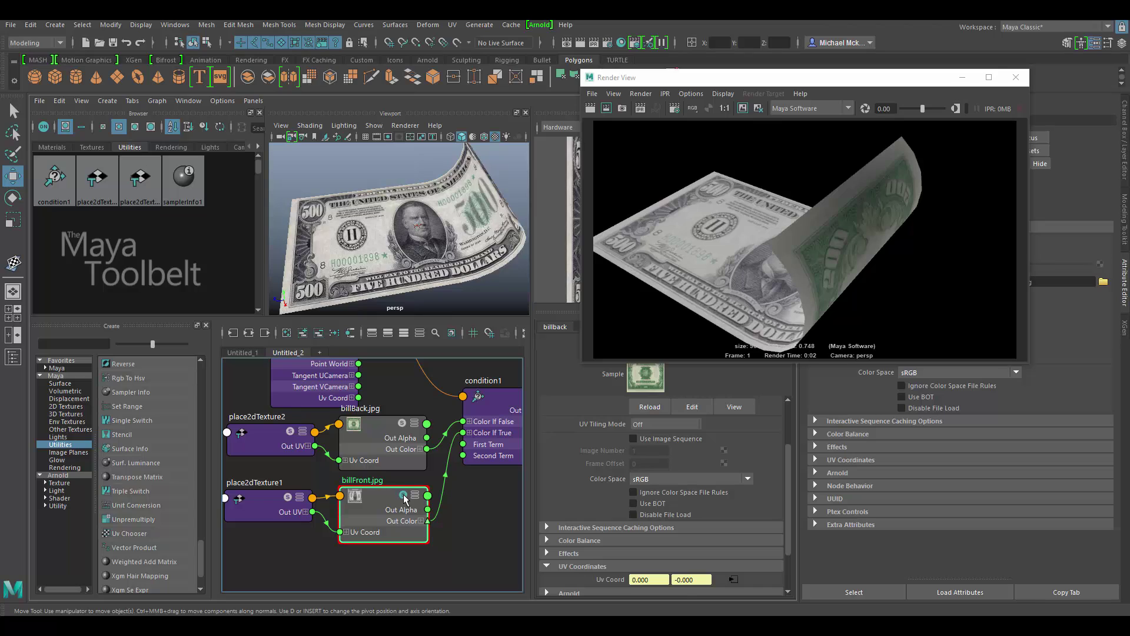
{"action": "left_click", "coordinate": [403, 424]}
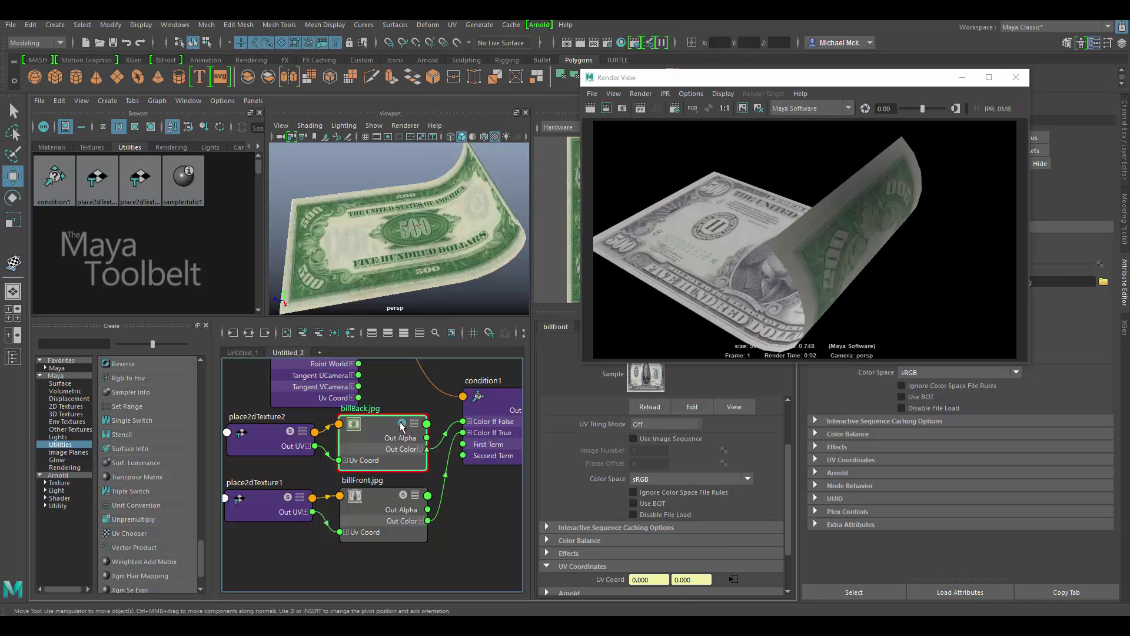
{"action": "left_click", "coordinate": [405, 498]}
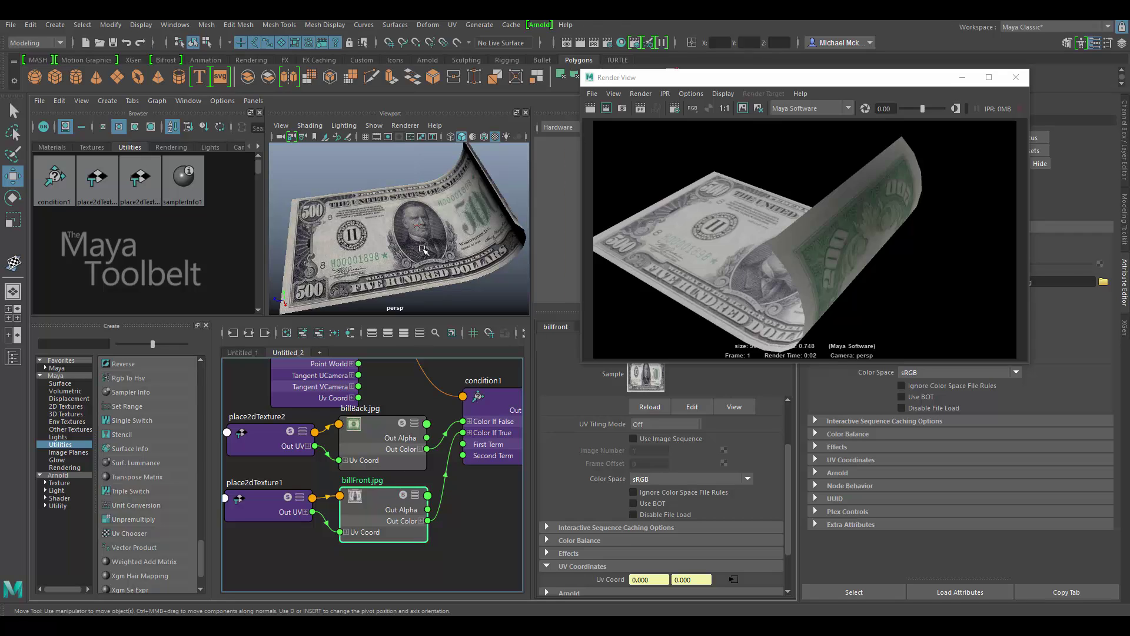
{"action": "left_click", "coordinate": [406, 501]}
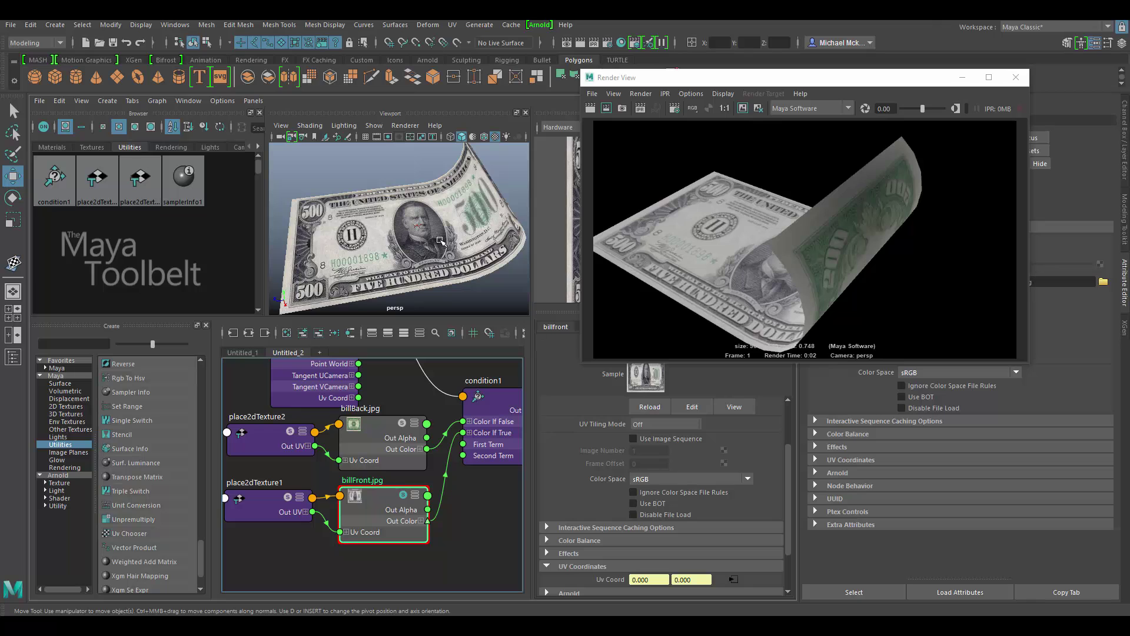
{"action": "left_click_drag", "start_coordinate": [441, 253], "coordinate": [371, 223], "text": "alt"}
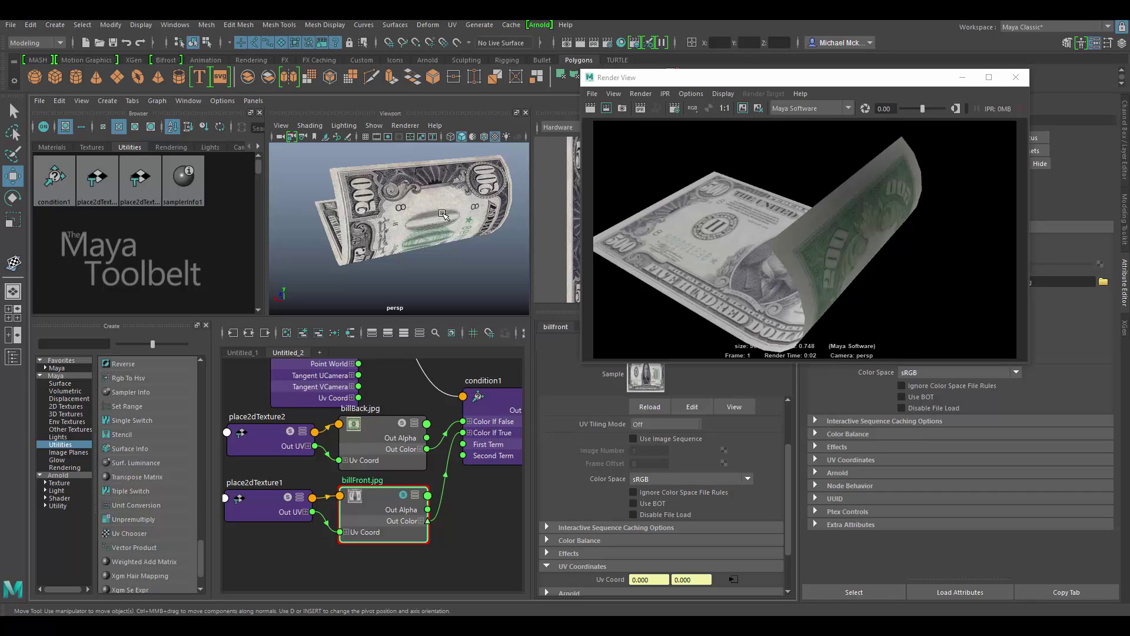
{"action": "left_click_drag", "start_coordinate": [393, 213], "coordinate": [509, 183], "text": "alt"}
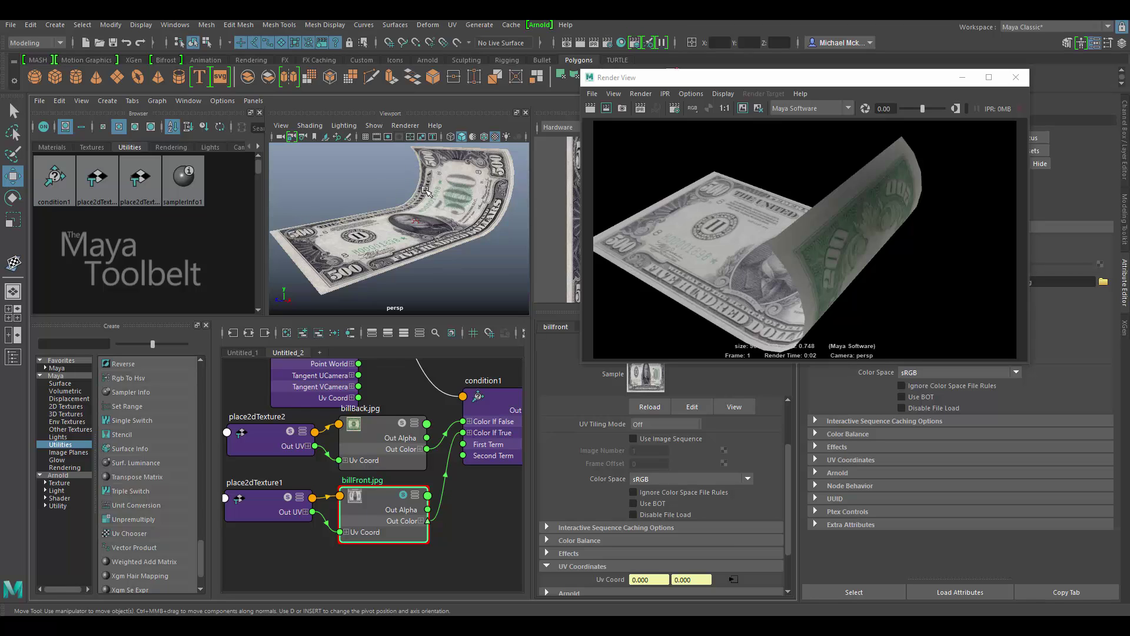
{"action": "left_click_drag", "start_coordinate": [443, 243], "coordinate": [486, 185], "text": "alt"}
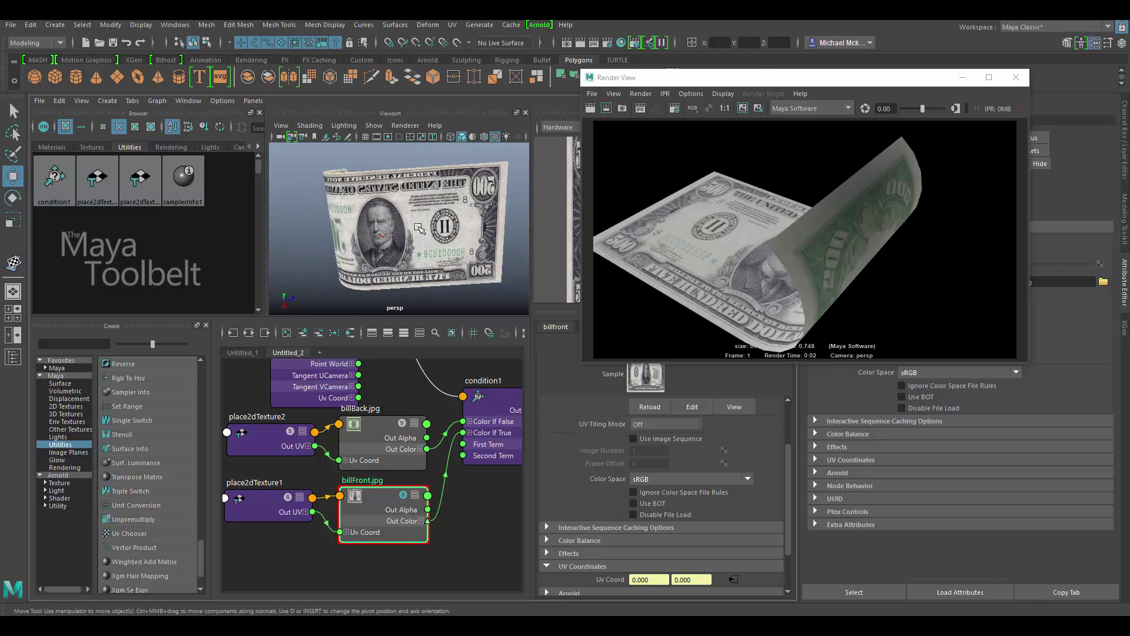
{"action": "left_click_drag", "start_coordinate": [420, 229], "coordinate": [428, 409], "text": "alt"}
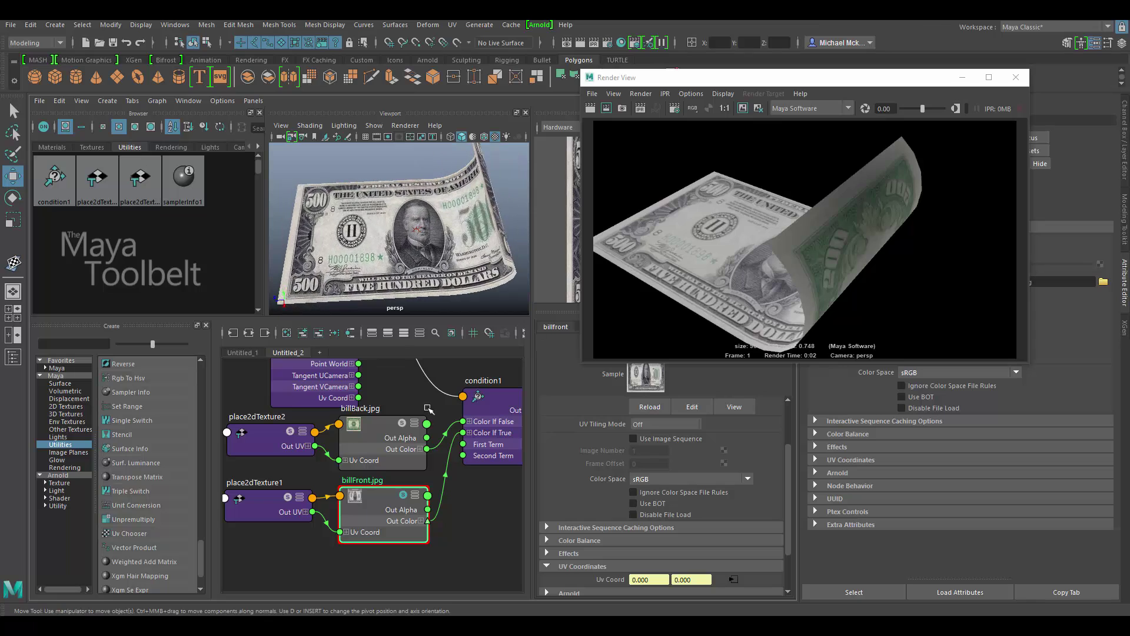
Solo the billBack texture and inspect its orientation on both sides of the curled bill
{"action": "left_click", "coordinate": [390, 422]}
{"action": "left_click_drag", "start_coordinate": [412, 259], "coordinate": [393, 222], "text": "alt"}
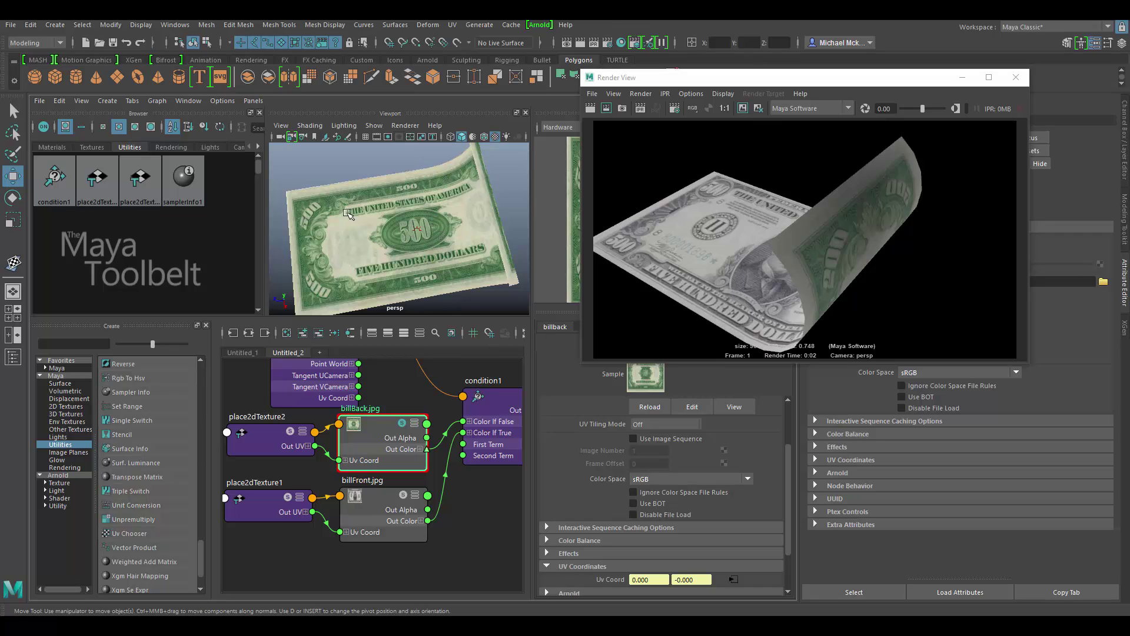
{"action": "mouse_move", "coordinate": [454, 257]}
{"action": "left_mouse_down", "text": "alt"}
{"action": "mouse_move", "coordinate": [441, 224]}
{"action": "mouse_move", "coordinate": [452, 203]}
{"action": "mouse_move", "coordinate": [462, 275]}
{"action": "left_mouse_up", "text": "alt"}
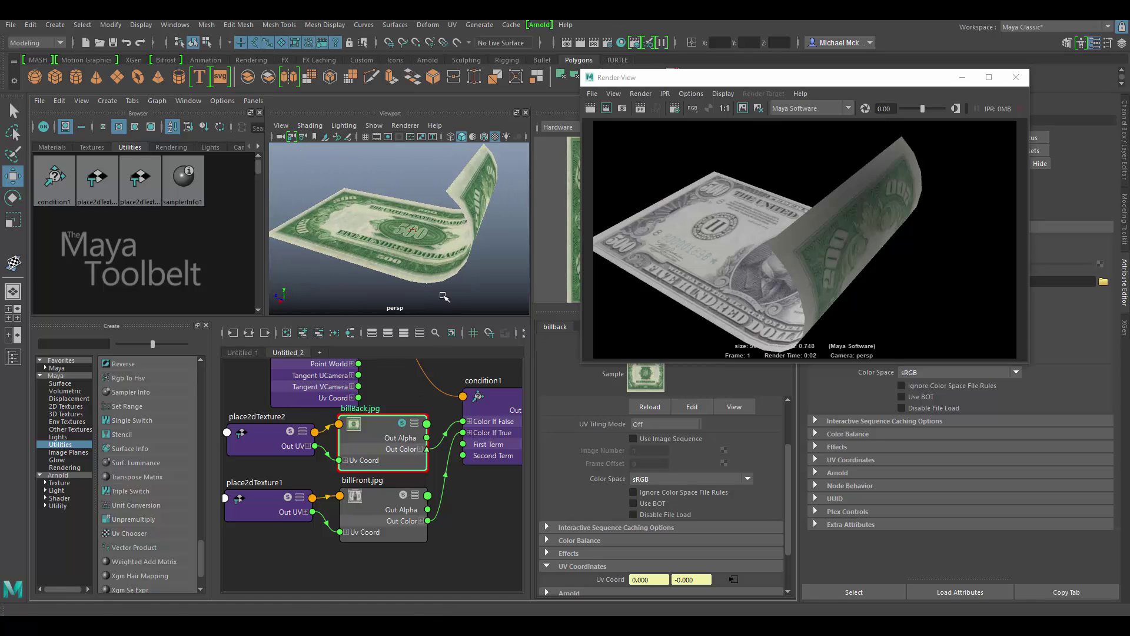
{"action": "left_click_drag", "start_coordinate": [422, 220], "coordinate": [420, 193], "text": "alt"}
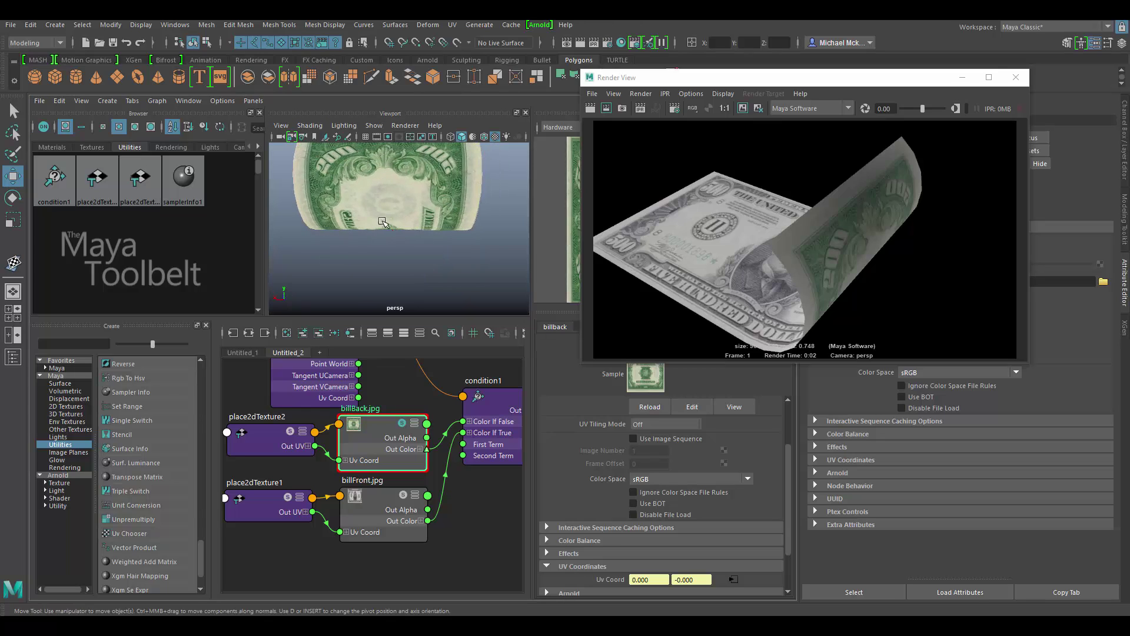
{"action": "left_click_drag", "start_coordinate": [382, 222], "coordinate": [403, 225], "text": "alt"}
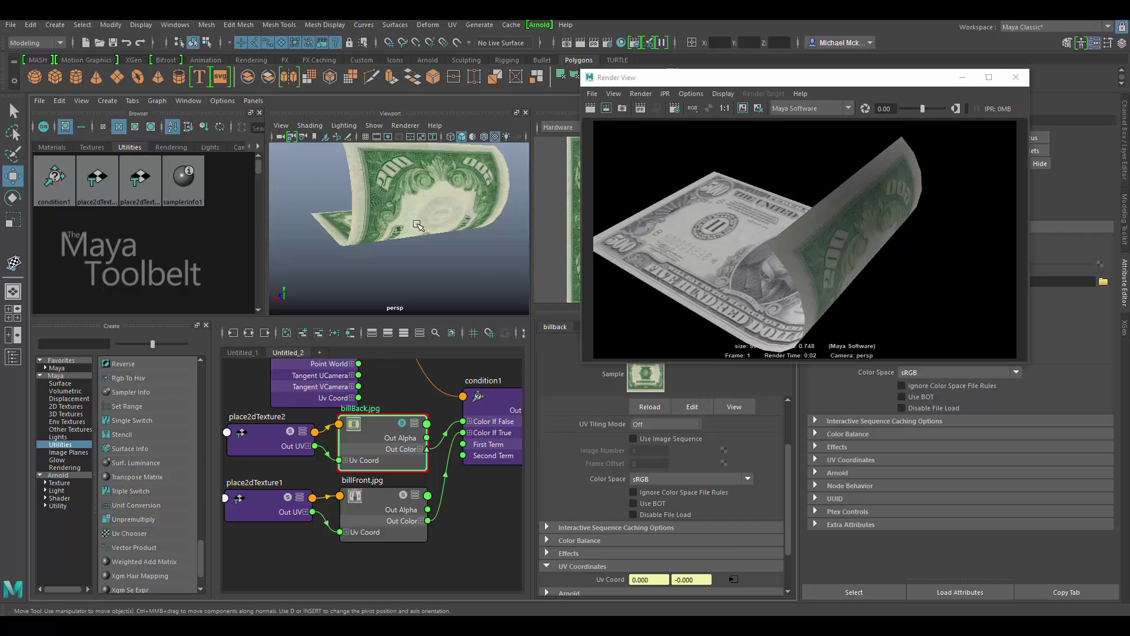
{"action": "left_click_drag", "start_coordinate": [419, 226], "coordinate": [493, 274], "text": "alt"}
Compare the soloed billFront and billBack textures on the curled end of the bill
{"action": "left_click", "coordinate": [406, 507]}
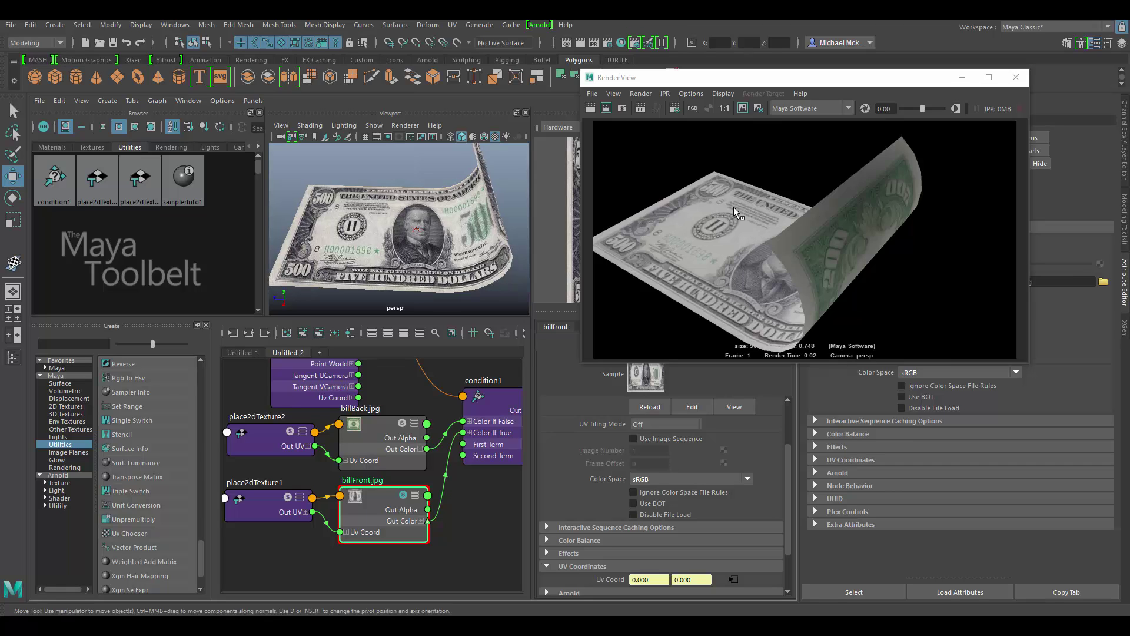
{"action": "left_click_drag", "start_coordinate": [409, 232], "coordinate": [428, 279], "text": "alt"}
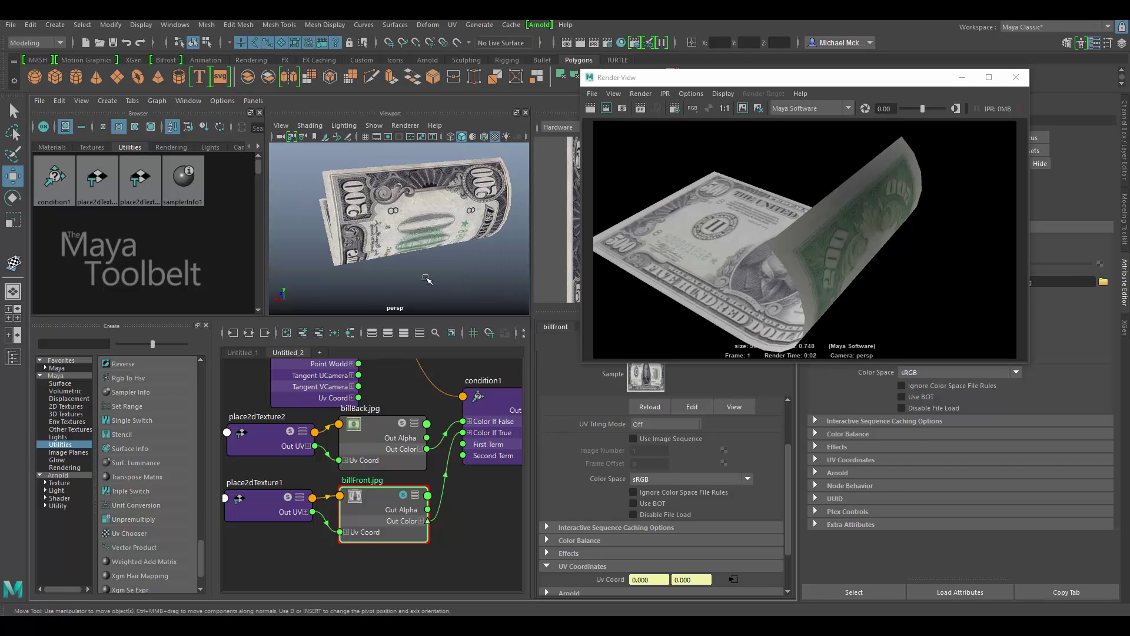
{"action": "left_click", "coordinate": [408, 426]}
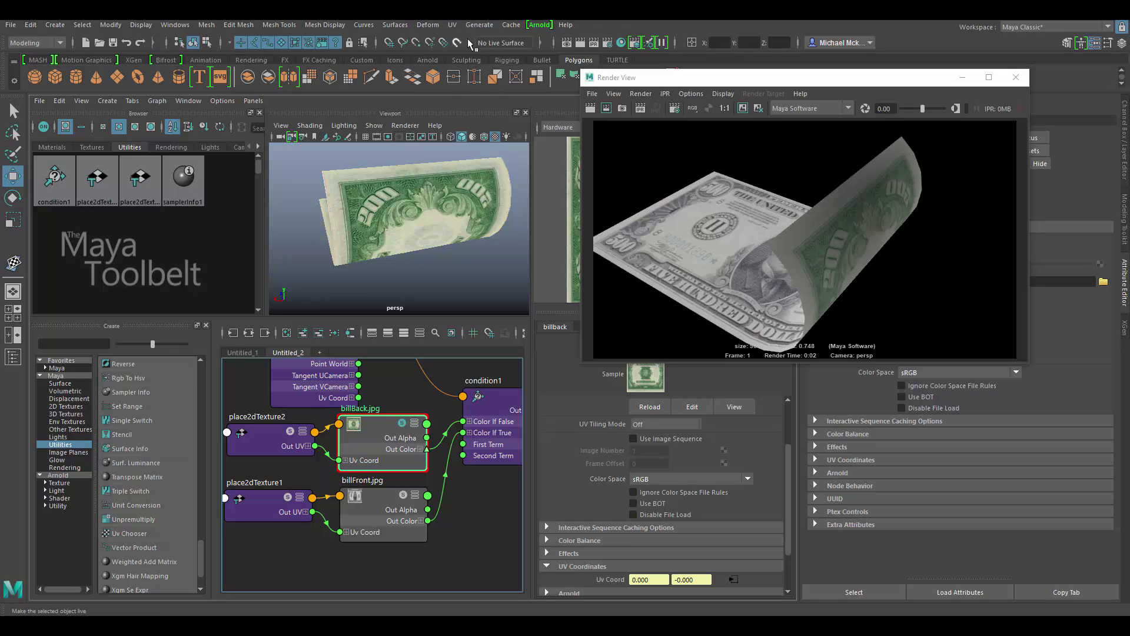
Open the bill's UVs in the UV Editor and copy them into a new UV set
{"action": "left_click", "coordinate": [452, 25]}
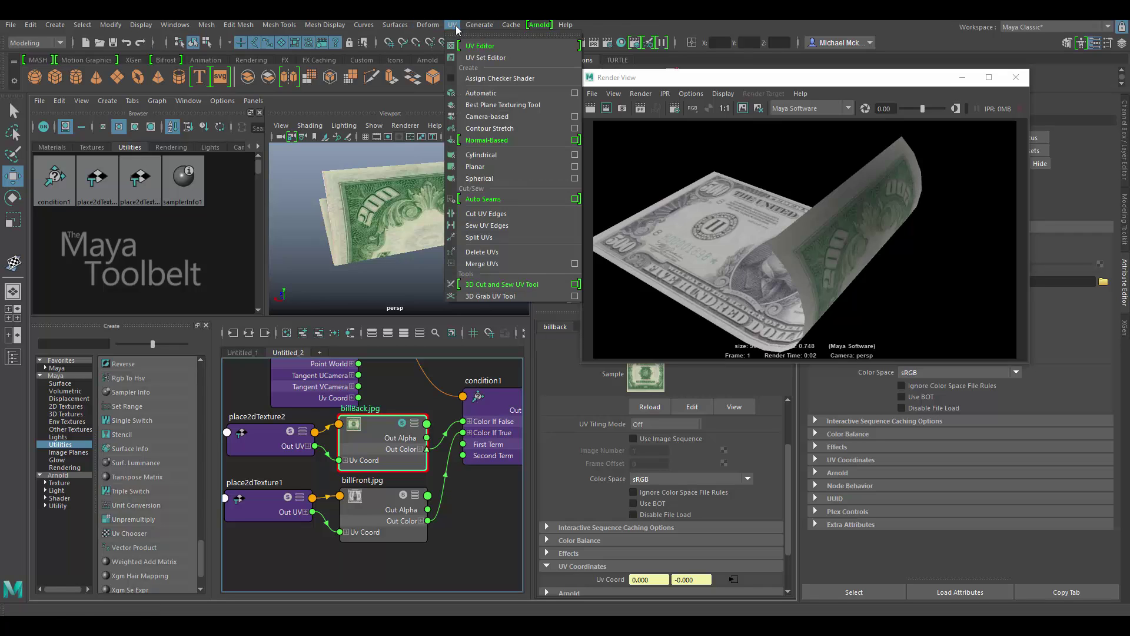
{"action": "left_click", "coordinate": [480, 46]}
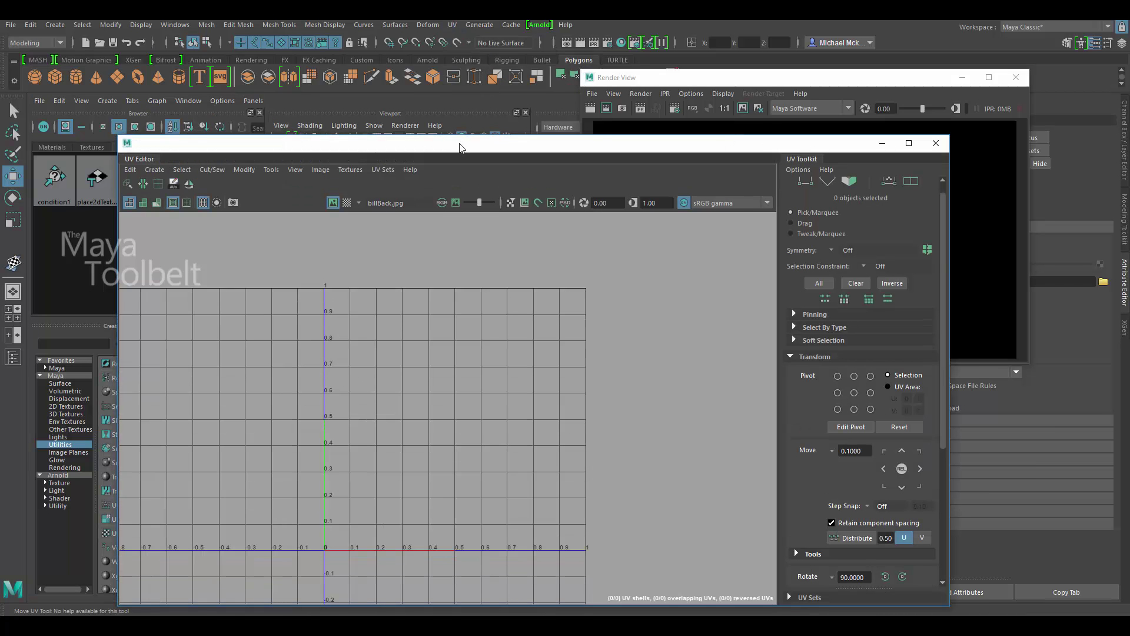
{"action": "left_click_drag", "start_coordinate": [461, 147], "coordinate": [488, 73]}
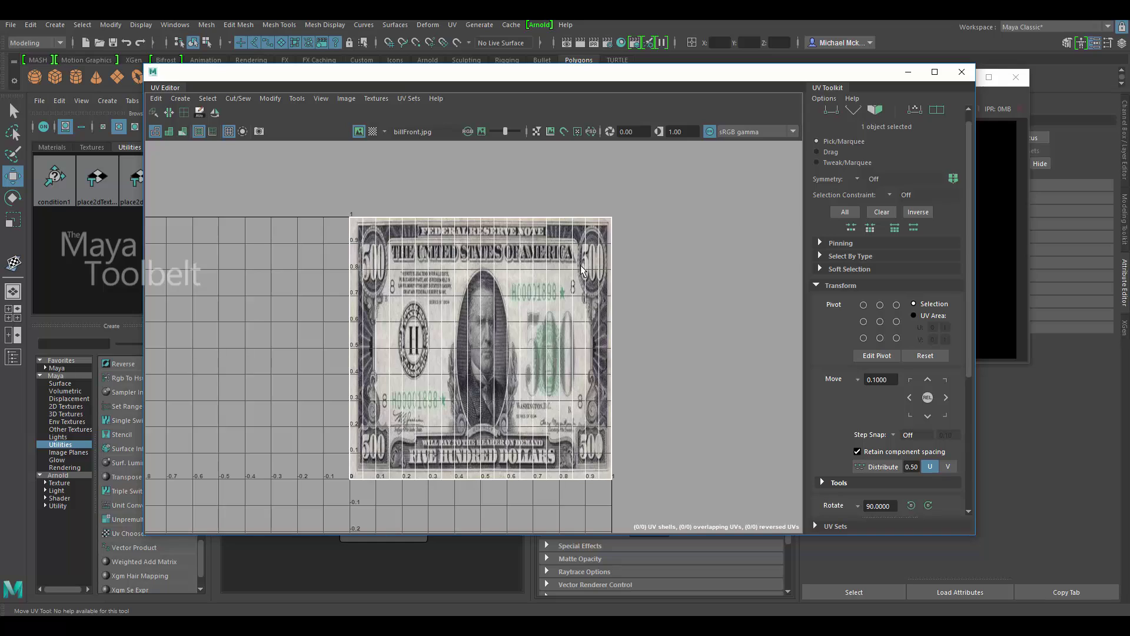
{"action": "left_click", "coordinate": [420, 100]}
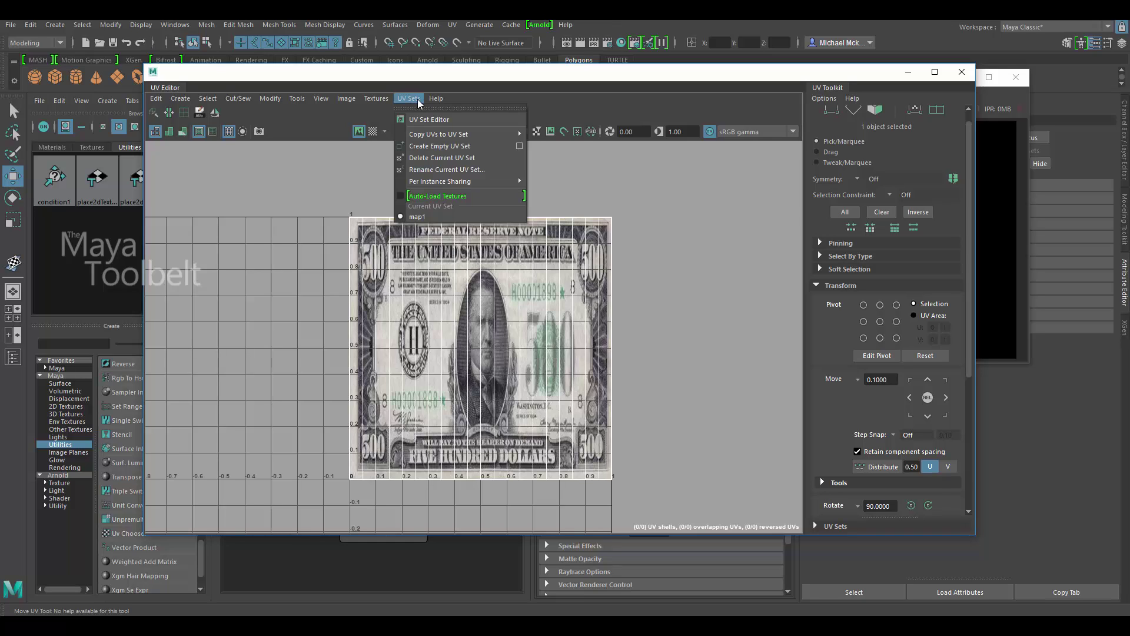
{"action": "mouse_move", "coordinate": [428, 137]}
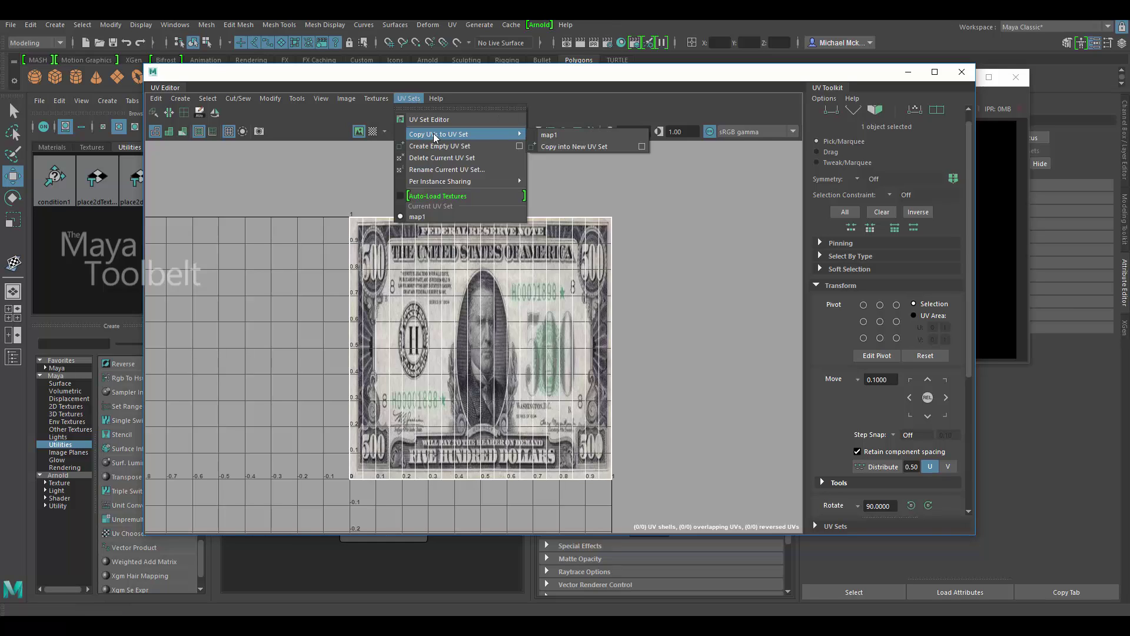
{"action": "left_click", "coordinate": [609, 146]}
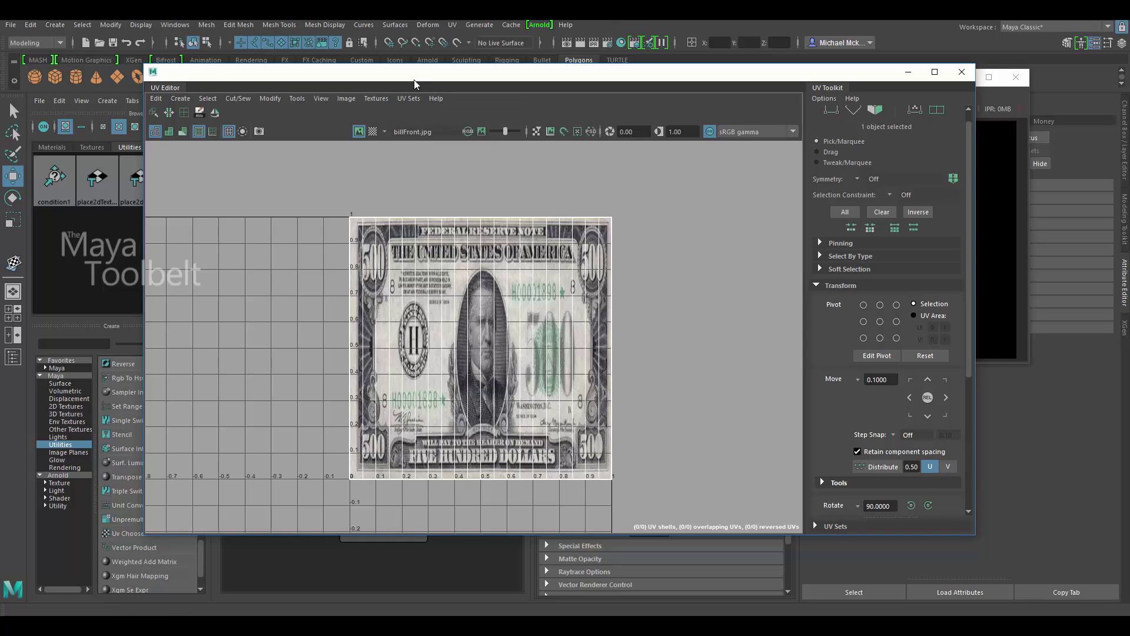
Switch the bill's current UV set between map1 and uvSet2 to compare their layouts
{"action": "left_click", "coordinate": [414, 99]}
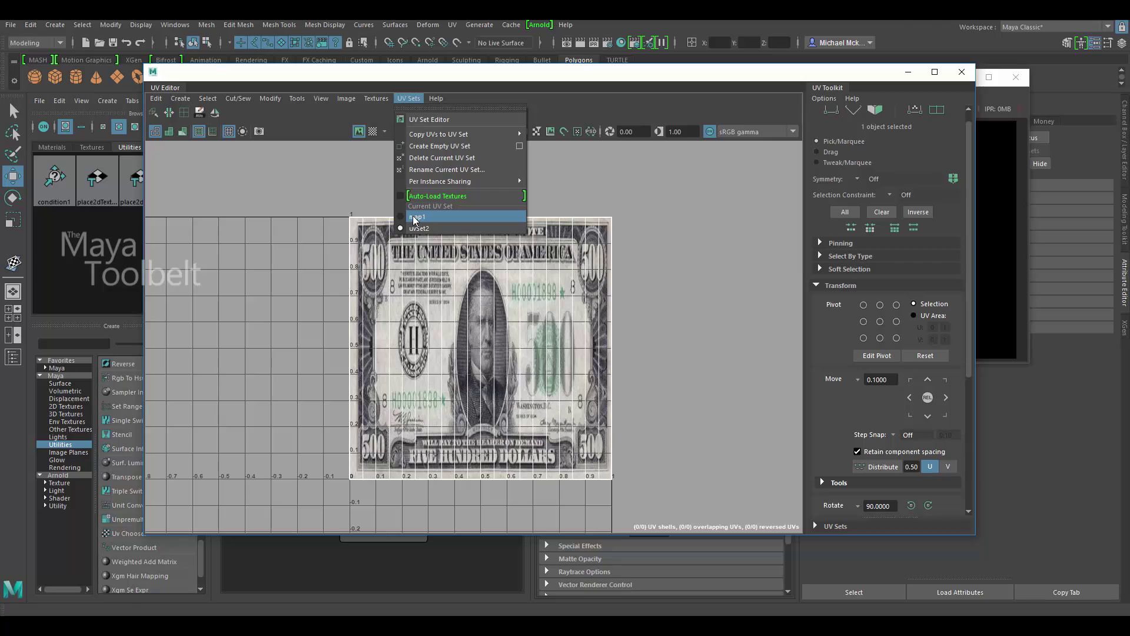
{"action": "left_click", "coordinate": [420, 199]}
{"action": "left_click", "coordinate": [411, 99]}
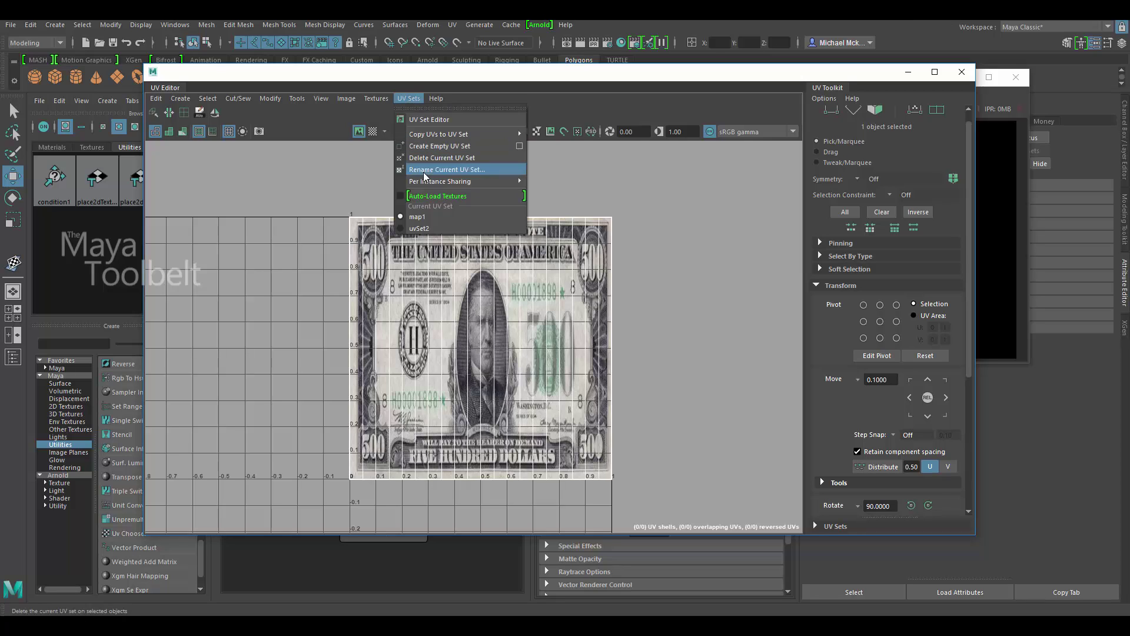
{"action": "left_click", "coordinate": [432, 232]}
{"action": "left_click", "coordinate": [412, 99]}
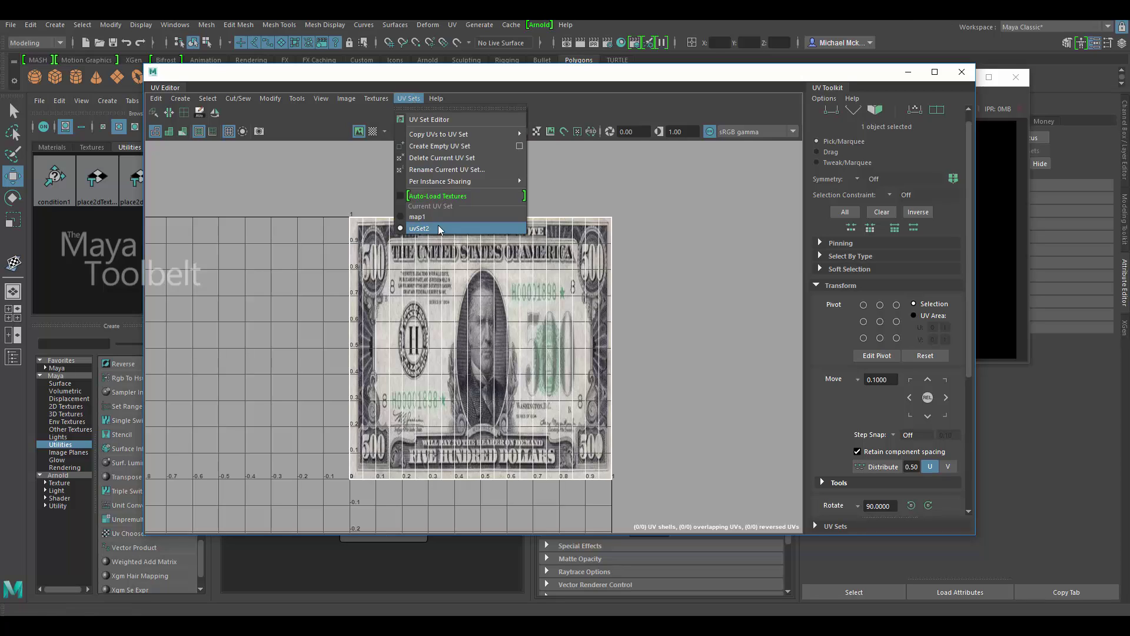
{"action": "left_click", "coordinate": [431, 224]}
{"action": "left_click", "coordinate": [410, 99]}
{"action": "left_click", "coordinate": [450, 227]}
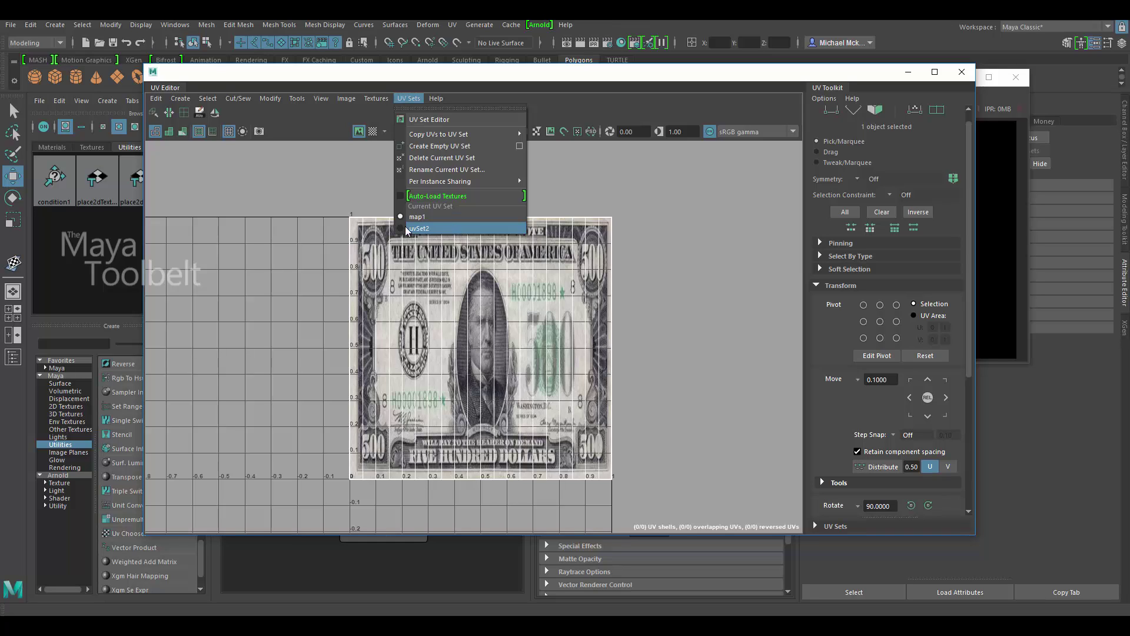
{"action": "left_click", "coordinate": [410, 100]}
{"action": "left_click", "coordinate": [619, 234]}
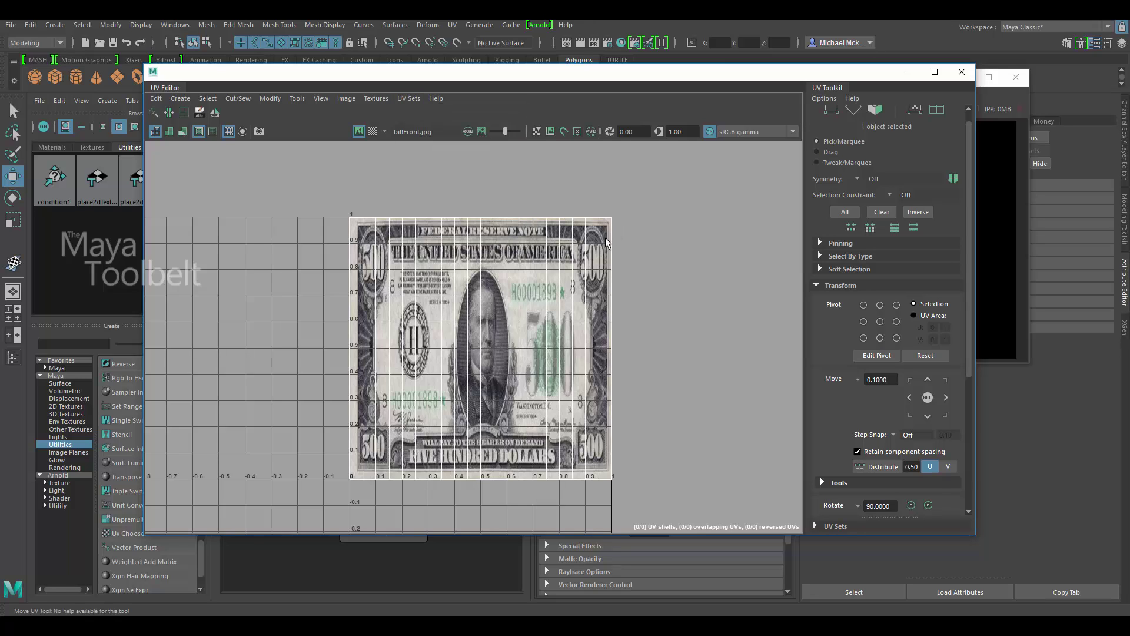
Select all of the bill's UVs in uvSet2 and flip them
{"action": "right_click_drag", "start_coordinate": [596, 227], "coordinate": [650, 228]}
{"action": "left_click_drag", "start_coordinate": [674, 204], "coordinate": [316, 481]}
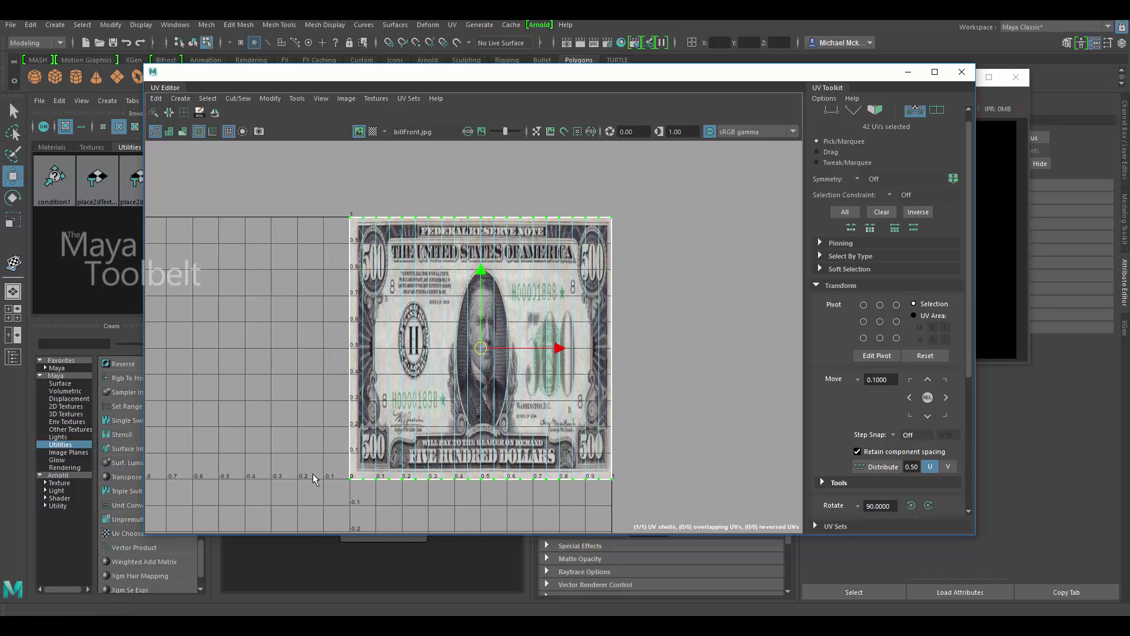
{"action": "left_click", "coordinate": [270, 98]}
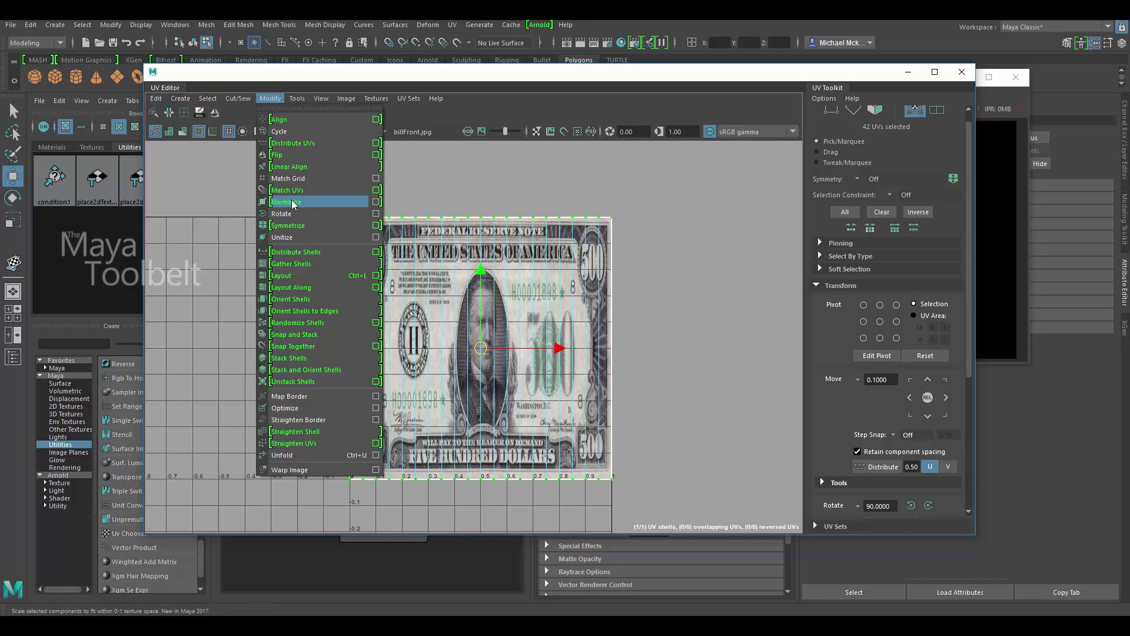
{"action": "left_click", "coordinate": [293, 155]}
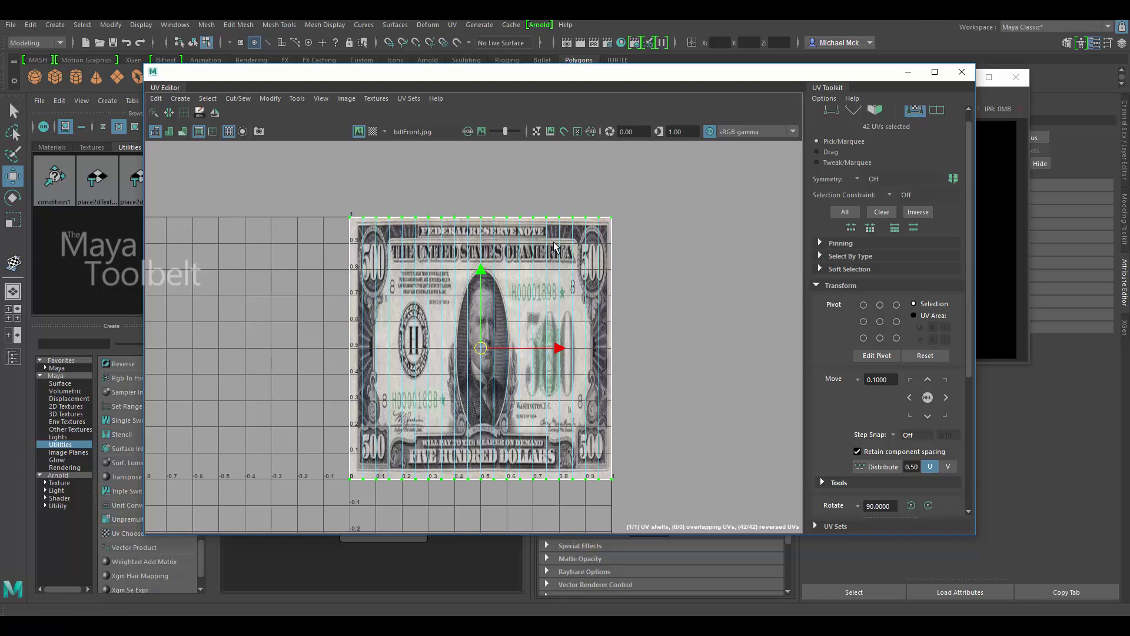
{"action": "left_click", "coordinate": [269, 98]}
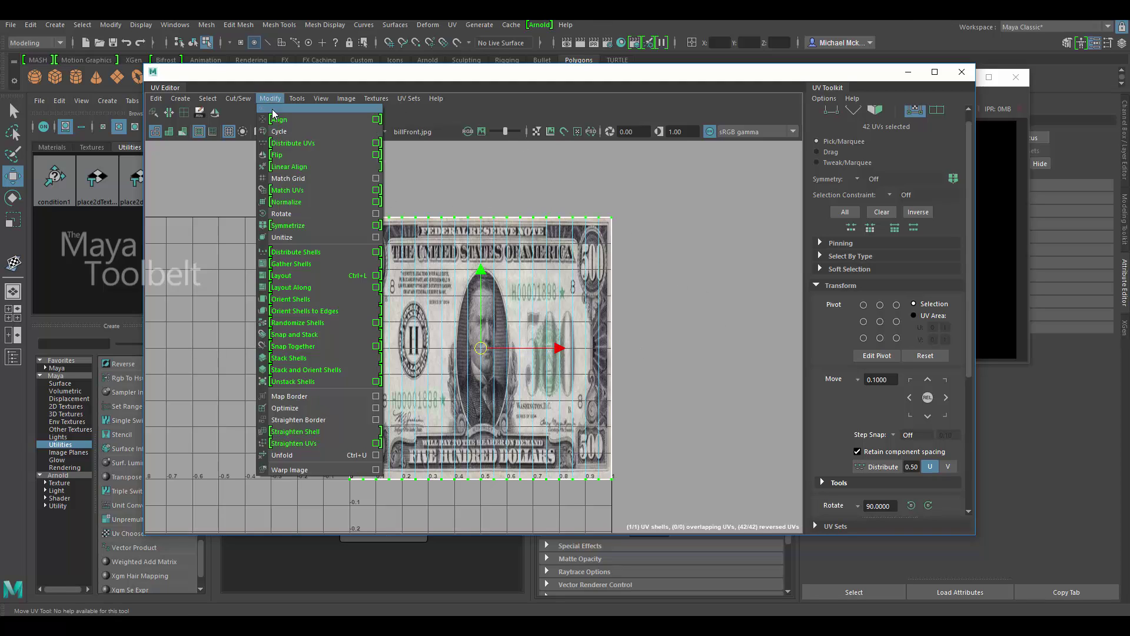
{"action": "left_click", "coordinate": [643, 284]}
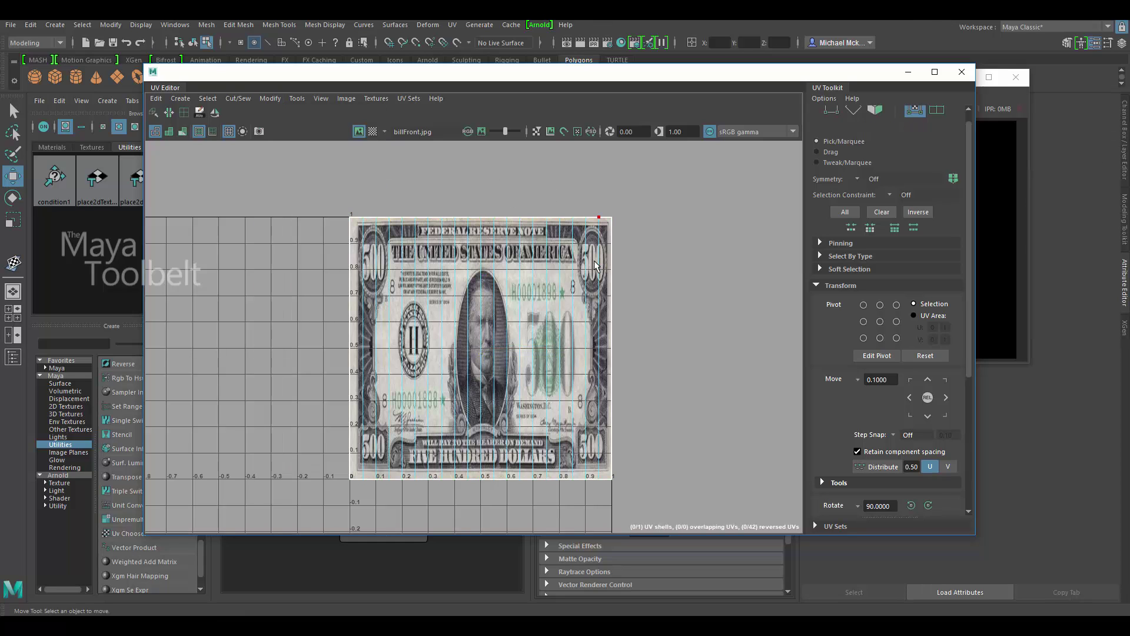
Close the UV Editor and re-render the bill from the current view of its curled back
{"action": "right_click_drag", "start_coordinate": [507, 219], "coordinate": [431, 110]}
{"action": "left_click", "coordinate": [407, 98]}
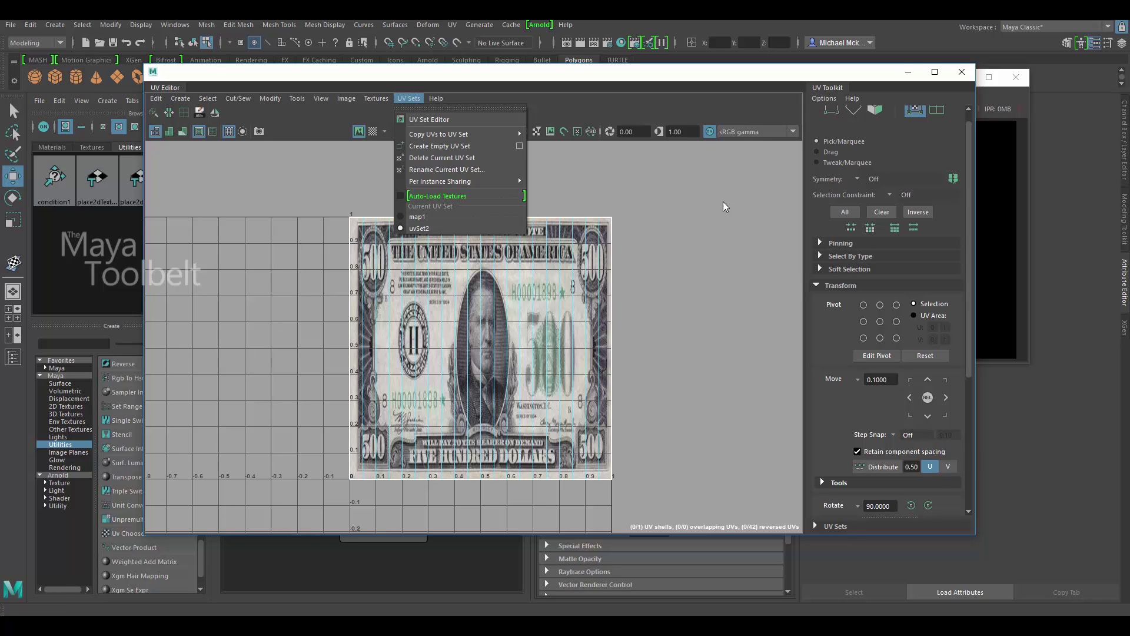
{"action": "left_click", "coordinate": [965, 80]}
{"action": "left_click", "coordinate": [965, 81]}
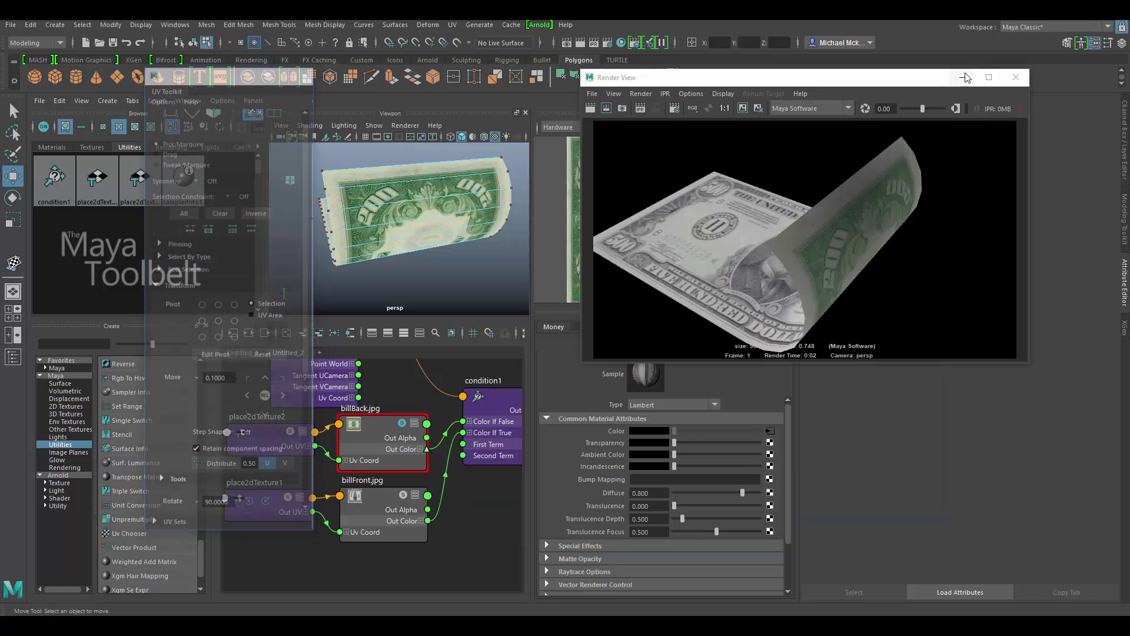
{"action": "left_click", "coordinate": [590, 108]}
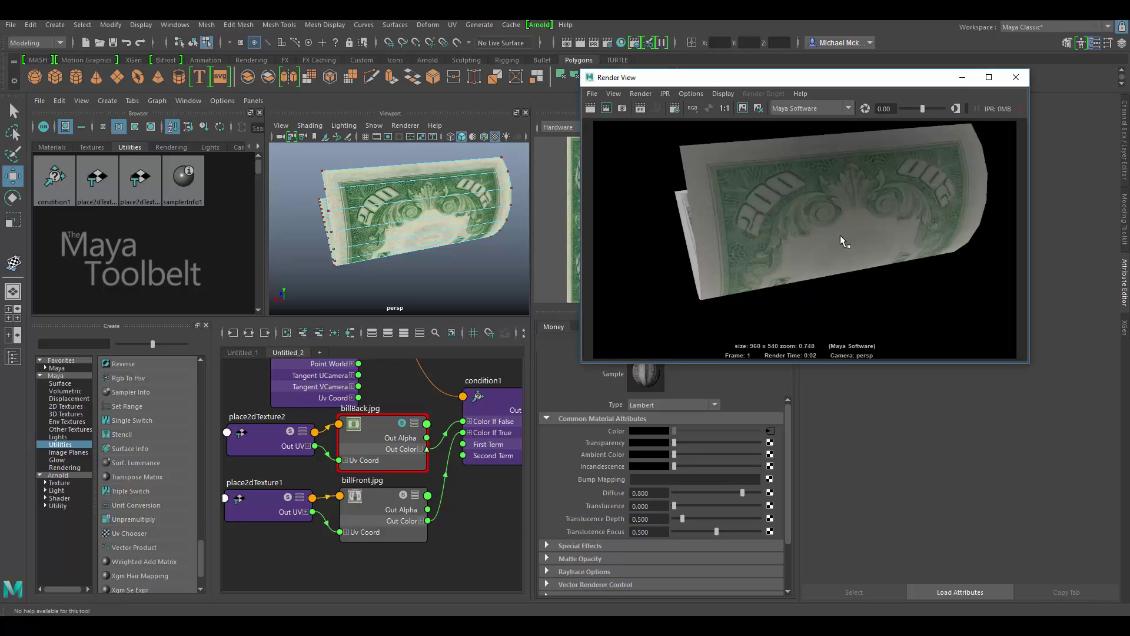
Turn off soloing on the billBack texture and render the bill from an angle showing both sides
{"action": "left_click_drag", "start_coordinate": [512, 233], "coordinate": [367, 269], "text": "alt"}
{"action": "right_click_drag", "start_coordinate": [446, 230], "coordinate": [500, 204]}
{"action": "left_click_drag", "start_coordinate": [453, 249], "coordinate": [376, 230], "text": "alt"}
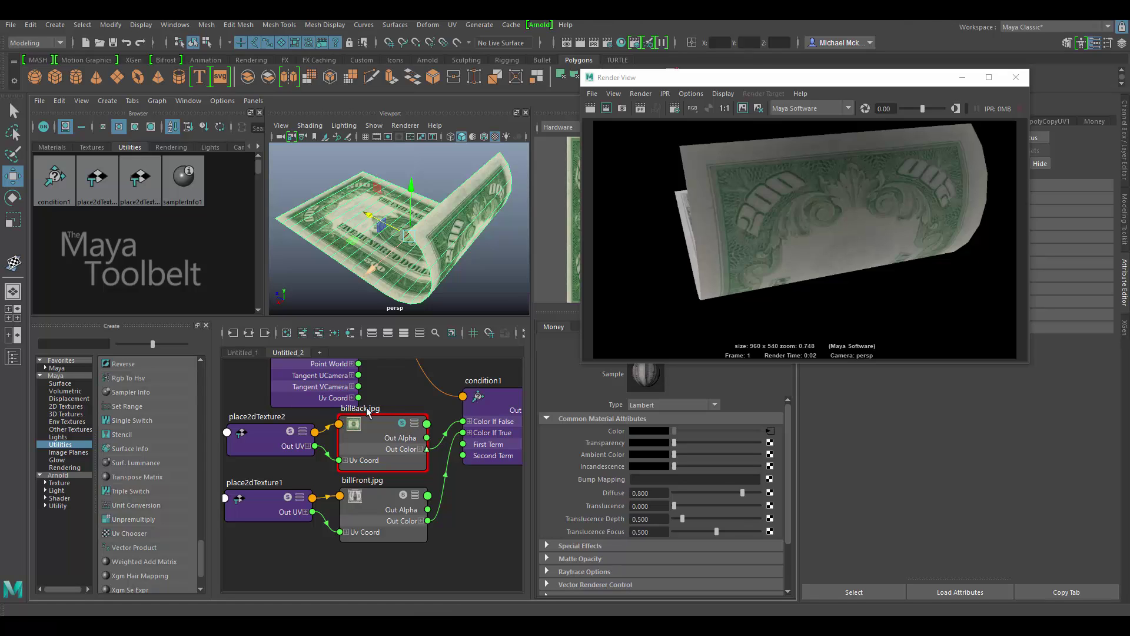
{"action": "left_click", "coordinate": [404, 427]}
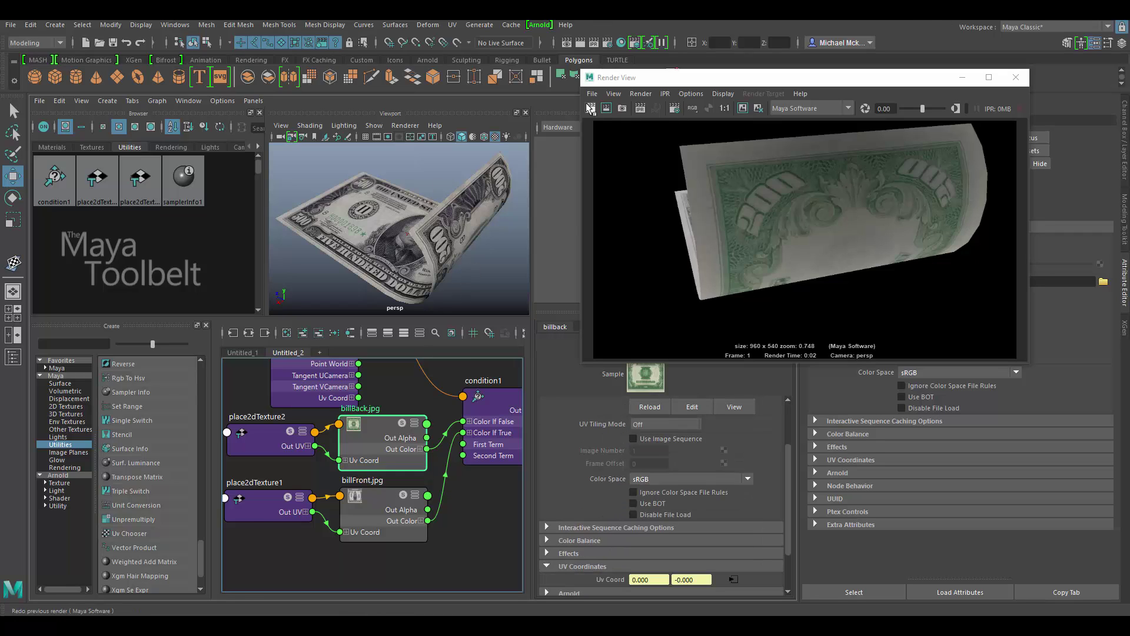
{"action": "left_click", "coordinate": [675, 110]}
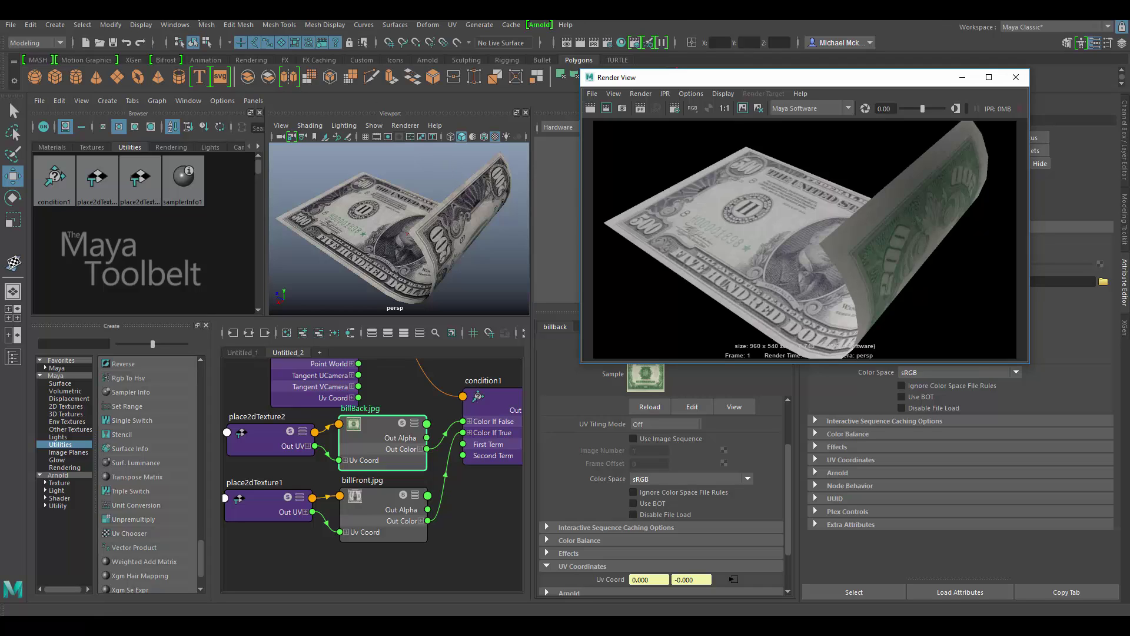
Open the Relationship Editor for texture-centric UV linking and load the bill's textures and UV sets into it
{"action": "left_click", "coordinate": [176, 25]}
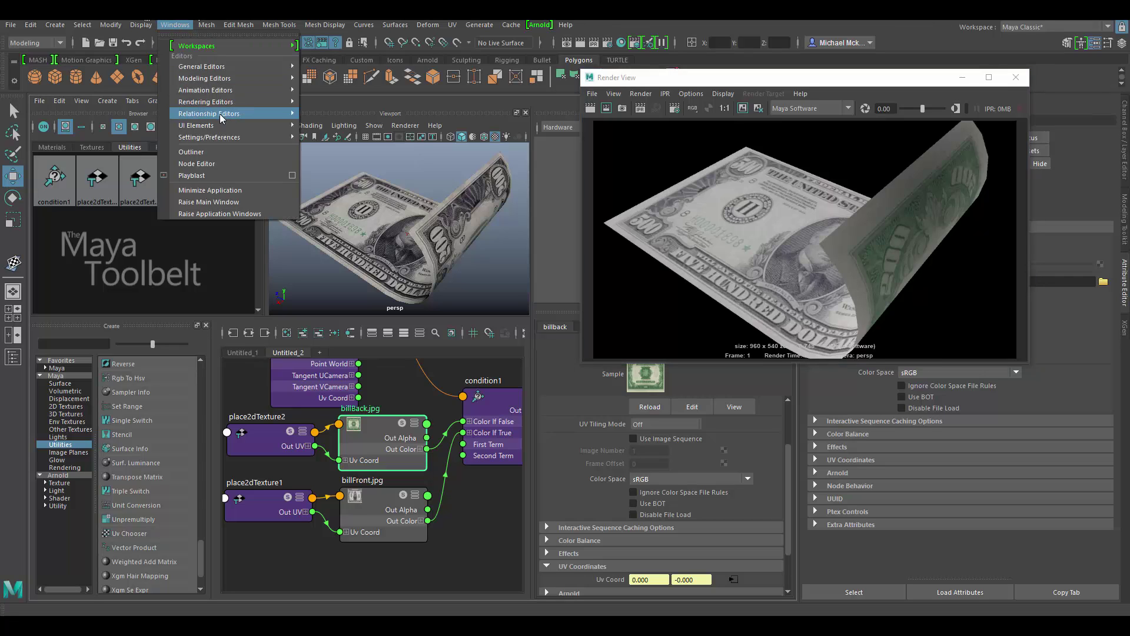
{"action": "mouse_move", "coordinate": [233, 115]}
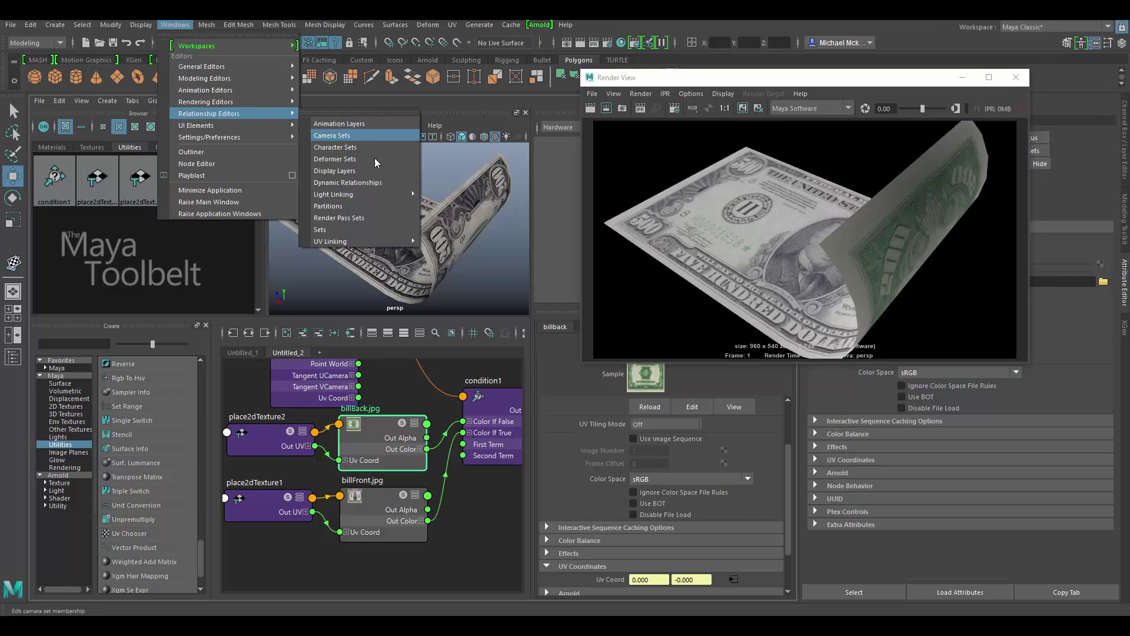
{"action": "mouse_move", "coordinate": [333, 242]}
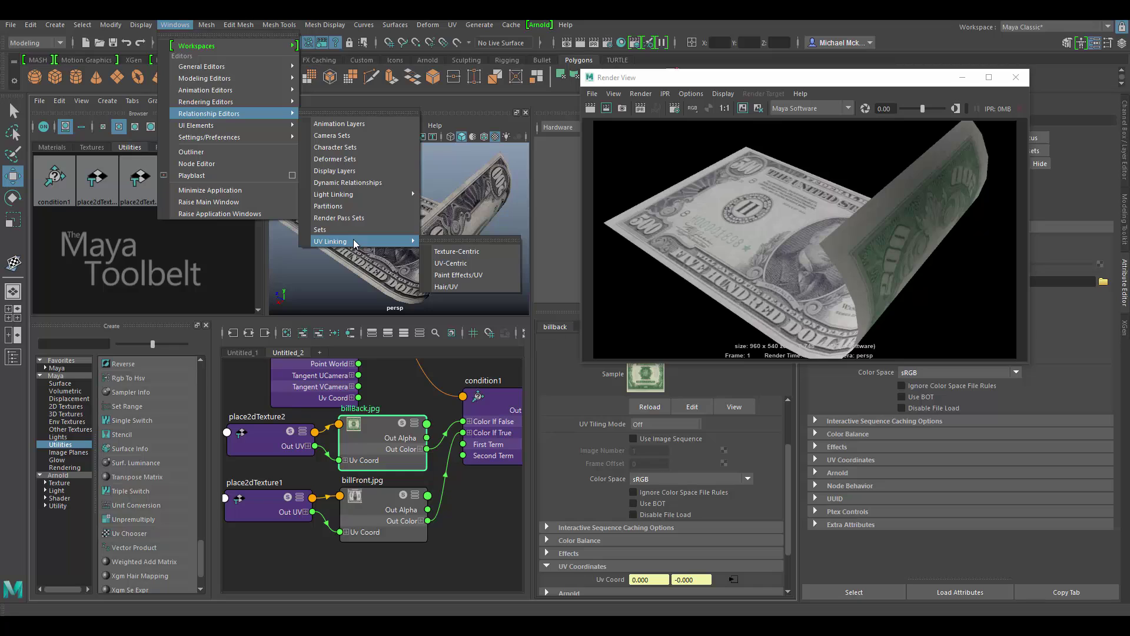
{"action": "left_click", "coordinate": [461, 252]}
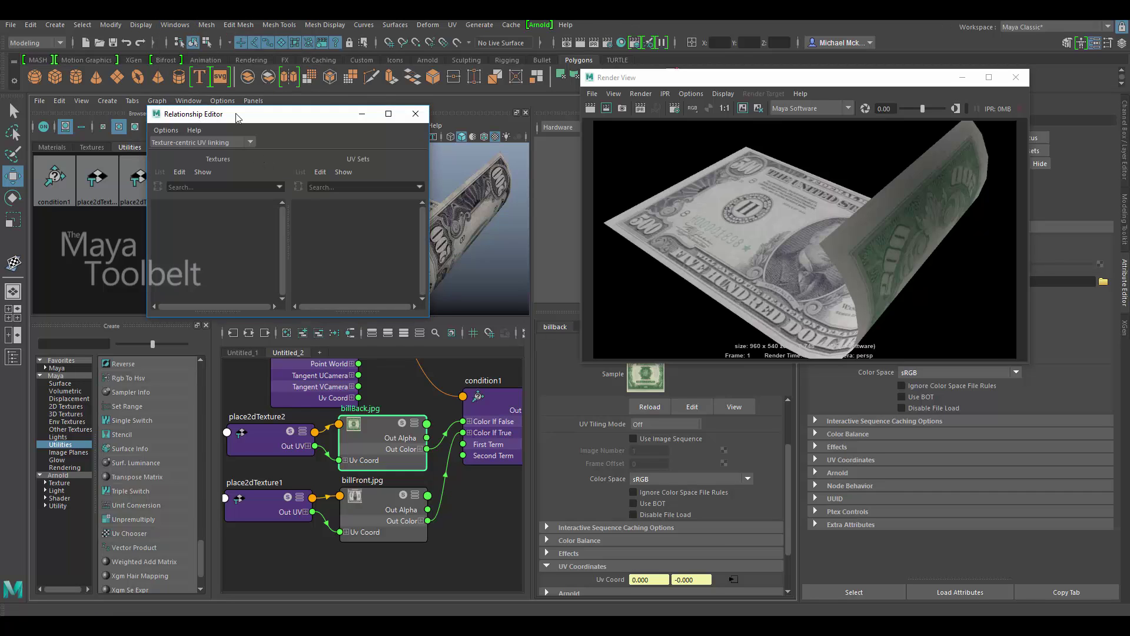
{"action": "left_click_drag", "start_coordinate": [238, 114], "coordinate": [231, 112]}
{"action": "left_click", "coordinate": [474, 203]}
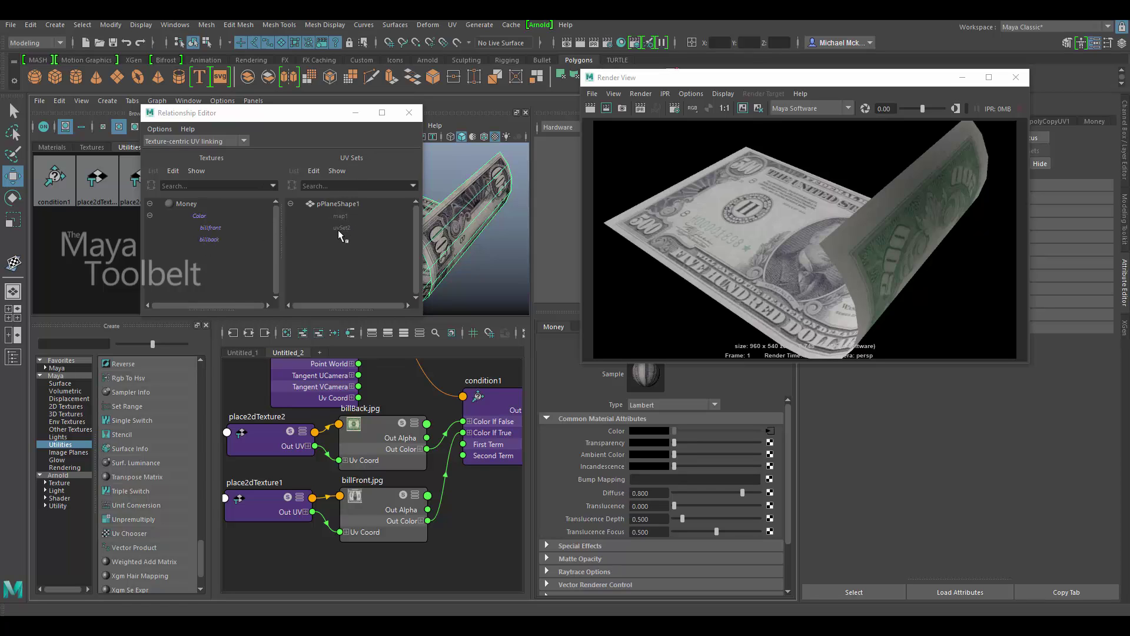
Link the billBack texture to uvSet2, keeping billFront on map1, and re-render the bill
{"action": "left_click", "coordinate": [214, 229]}
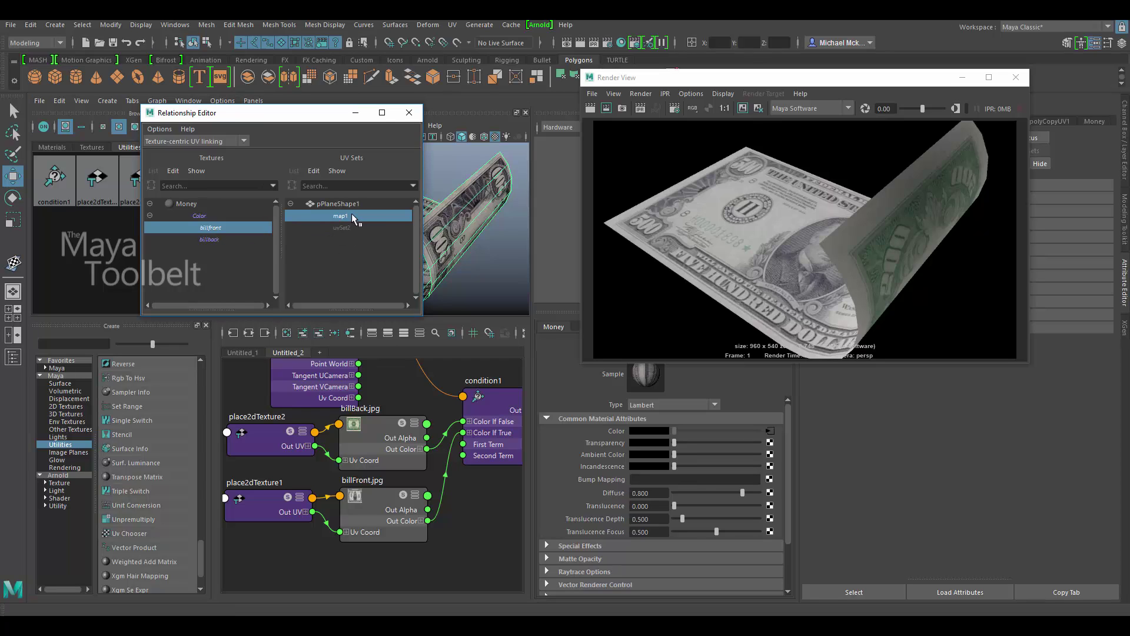
{"action": "left_click", "coordinate": [221, 238]}
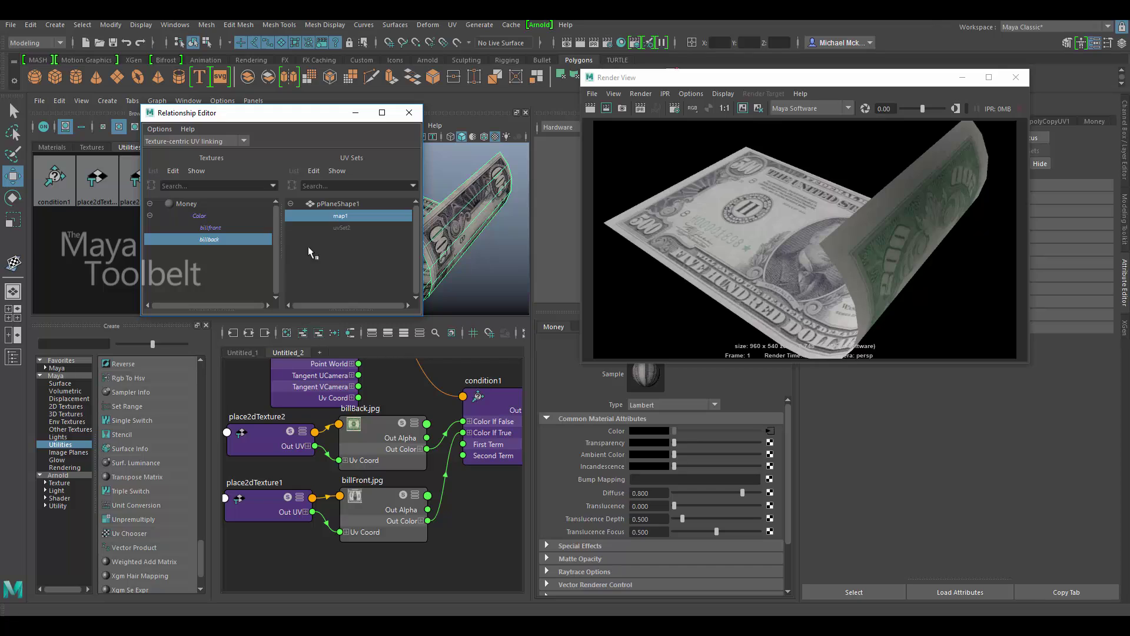
{"action": "left_click", "coordinate": [345, 228]}
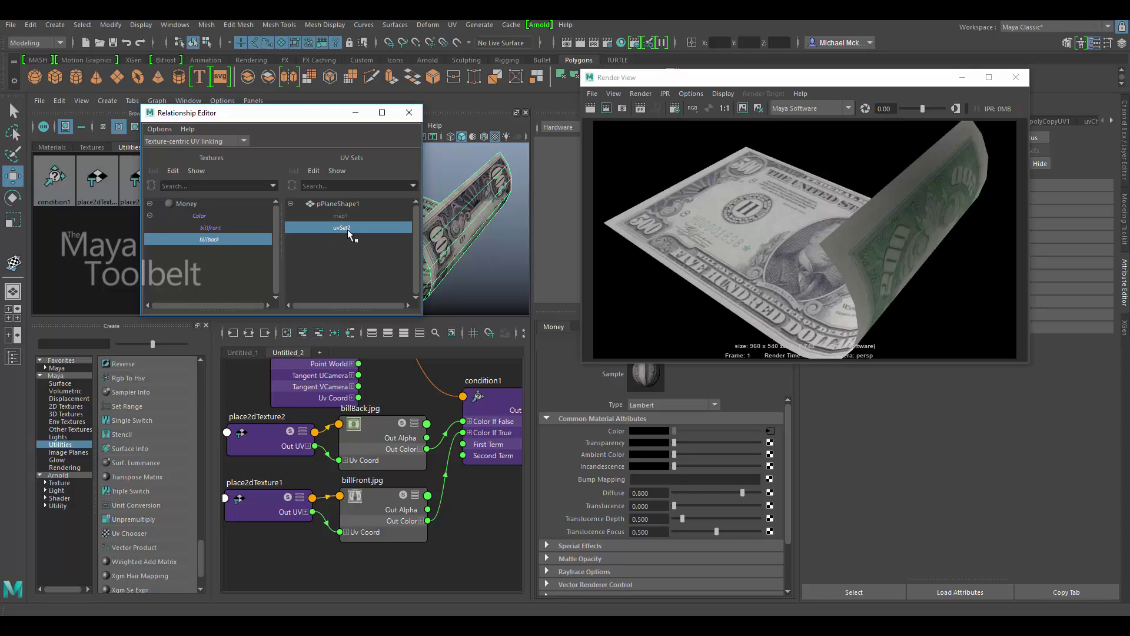
{"action": "left_click", "coordinate": [239, 228]}
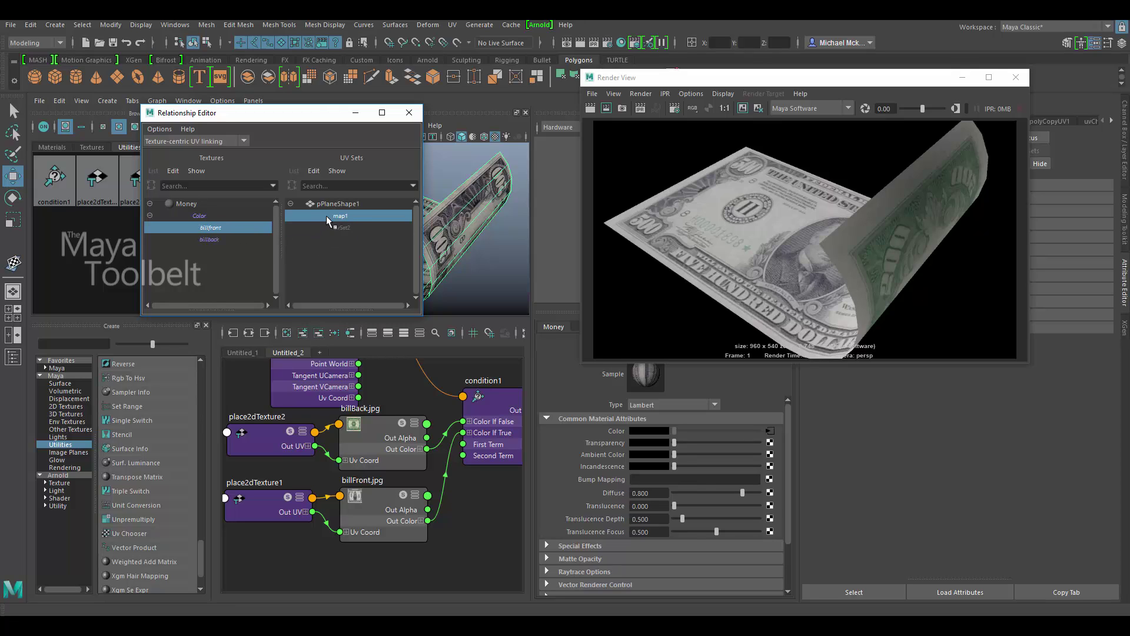
{"action": "left_click", "coordinate": [231, 240]}
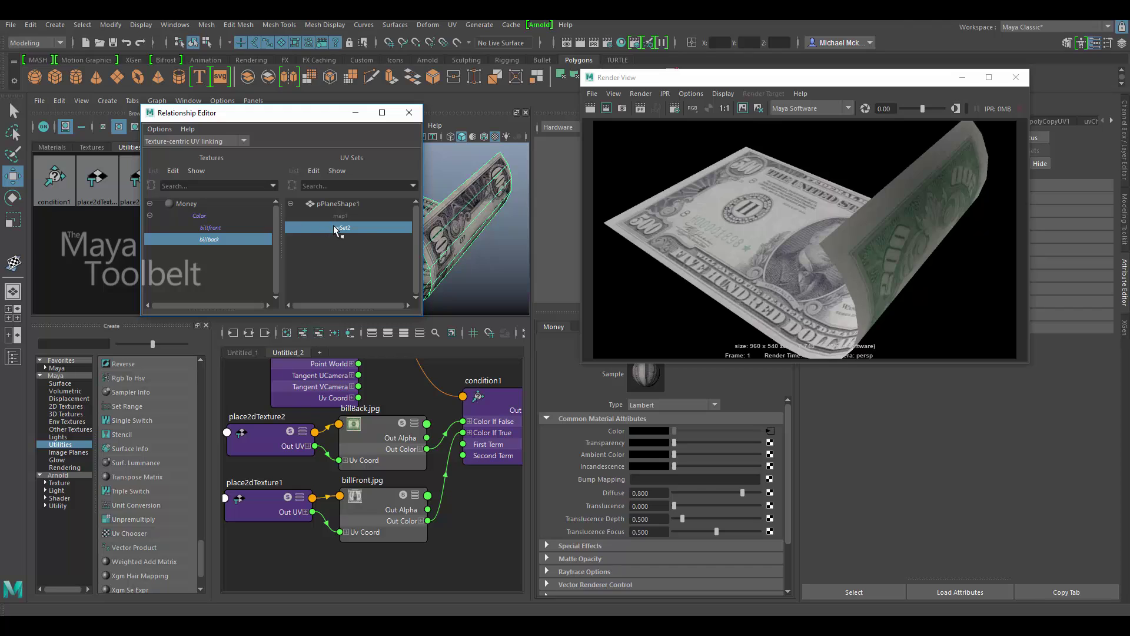
{"action": "left_click", "coordinate": [409, 112]}
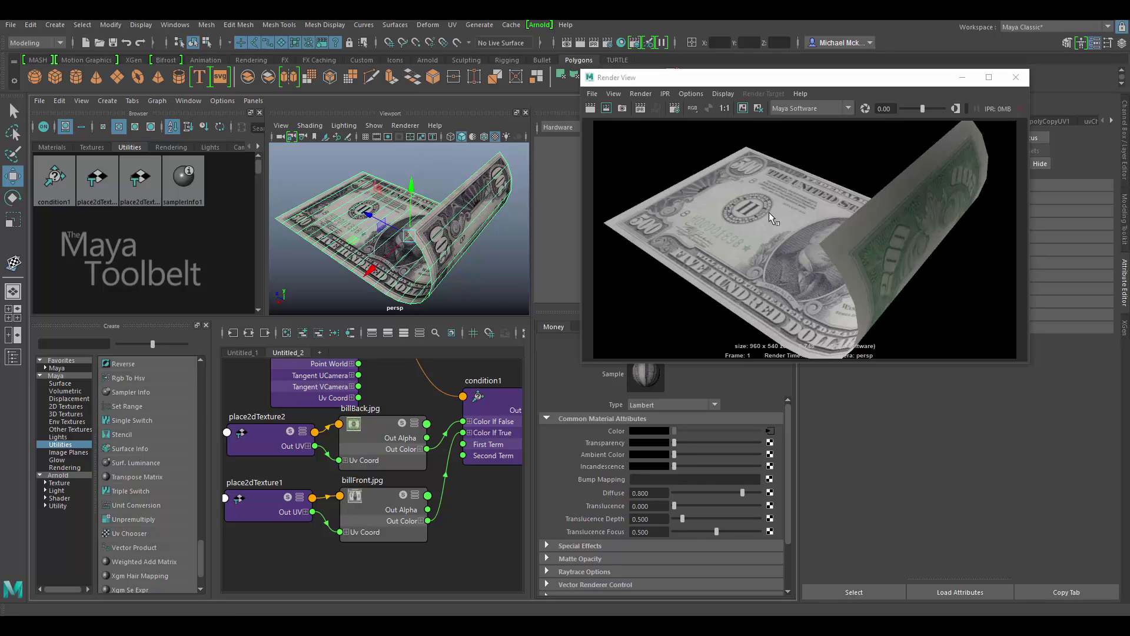
{"action": "left_click", "coordinate": [591, 111]}
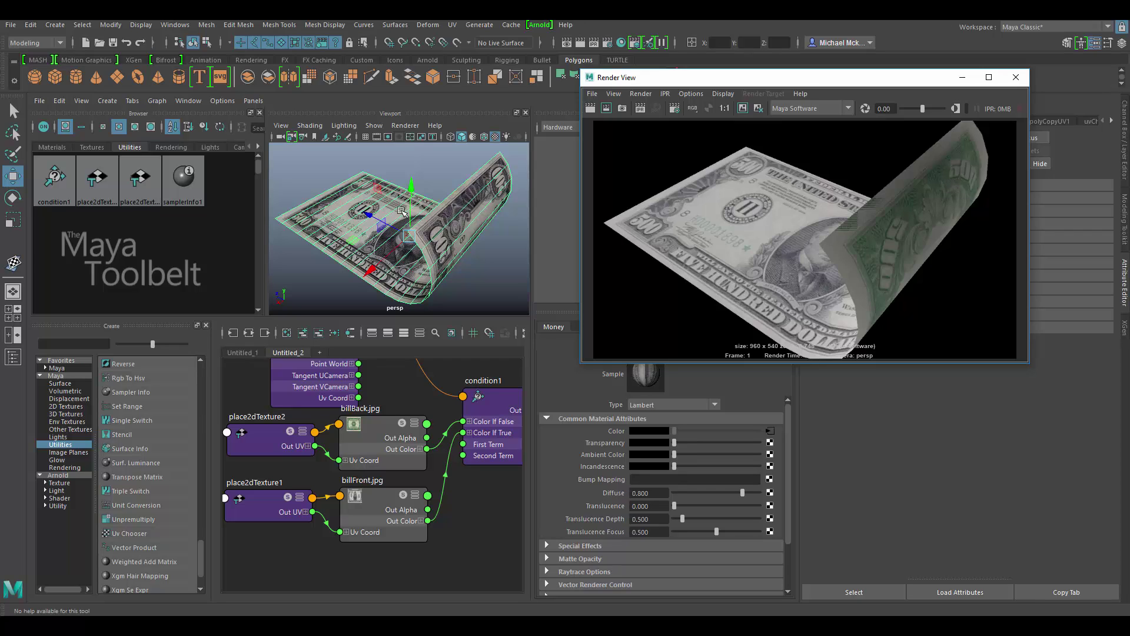
Select the samplerInfo1 node and clear the Render View and Attribute Editor away to give Hypershade more room
{"action": "left_click", "coordinate": [434, 235]}
{"action": "left_click_drag", "start_coordinate": [434, 236], "coordinate": [372, 234], "text": "alt"}
{"action": "middle_click_drag", "start_coordinate": [475, 394], "coordinate": [380, 434], "text": "alt"}
{"action": "scroll", "coordinate": [380, 435], "scroll_direction": "down", "scroll_amount": 3}
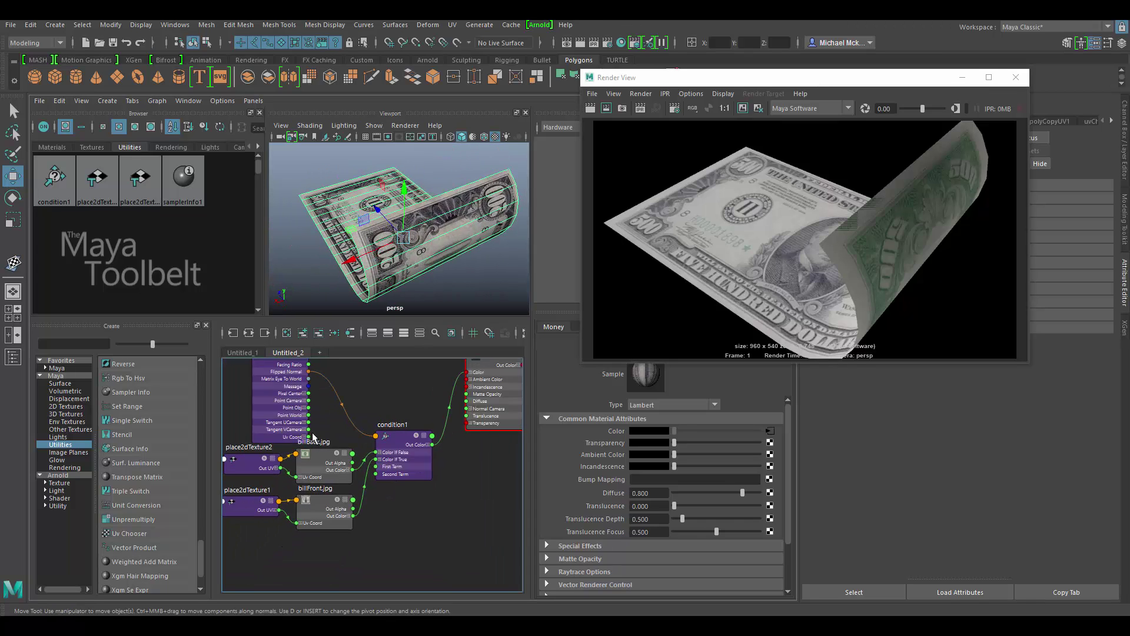
{"action": "middle_click_drag", "start_coordinate": [367, 388], "coordinate": [361, 421], "text": "alt"}
{"action": "left_click_drag", "start_coordinate": [294, 390], "coordinate": [291, 395]}
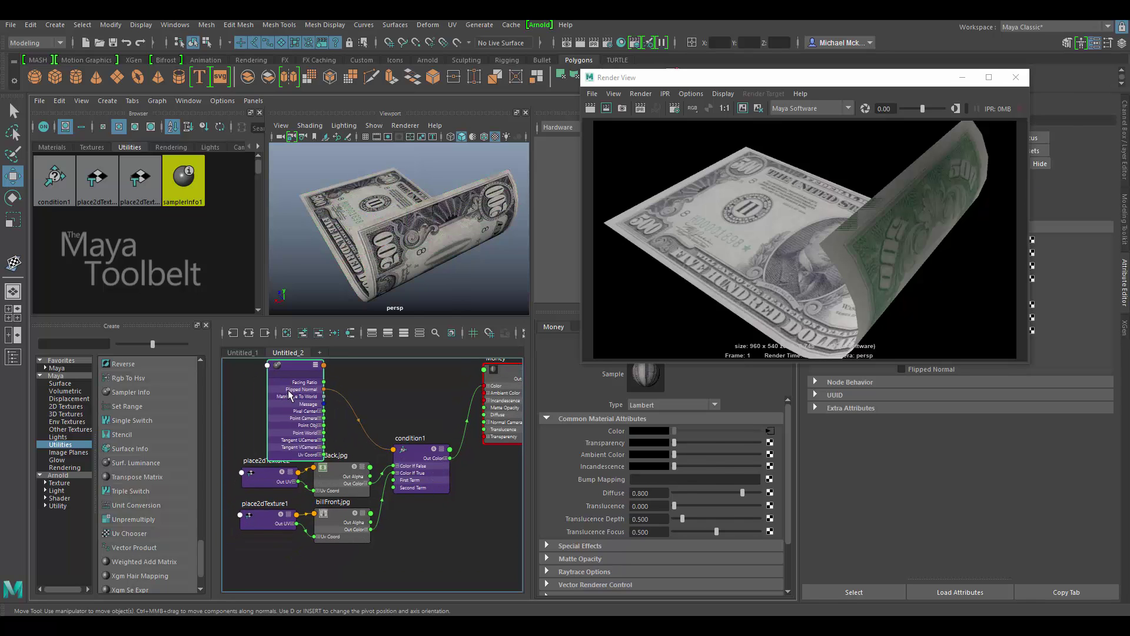
{"action": "left_click", "coordinate": [963, 78]}
{"action": "left_click", "coordinate": [1124, 154]}
{"action": "left_click", "coordinate": [1125, 154]}
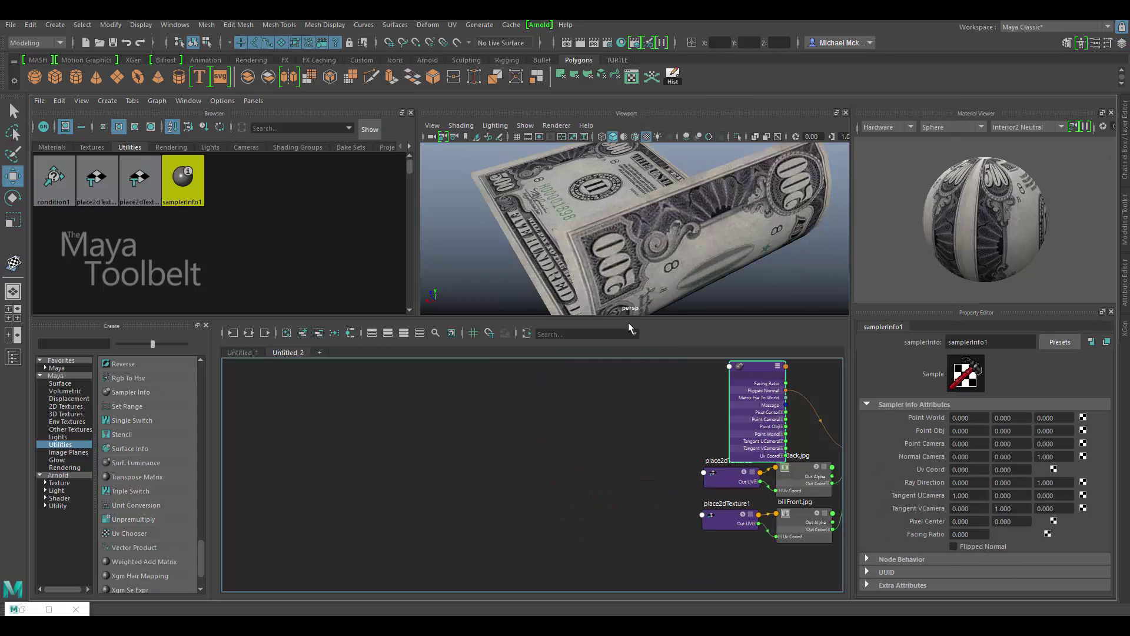
Review how Flipped Normal and the two bill textures feed condition1 and the Money material, and inspect the bill's sides
{"action": "scroll", "coordinate": [579, 483], "scroll_direction": "up", "scroll_amount": 5}
{"action": "scroll", "coordinate": [580, 483], "scroll_direction": "down", "scroll_amount": 5}
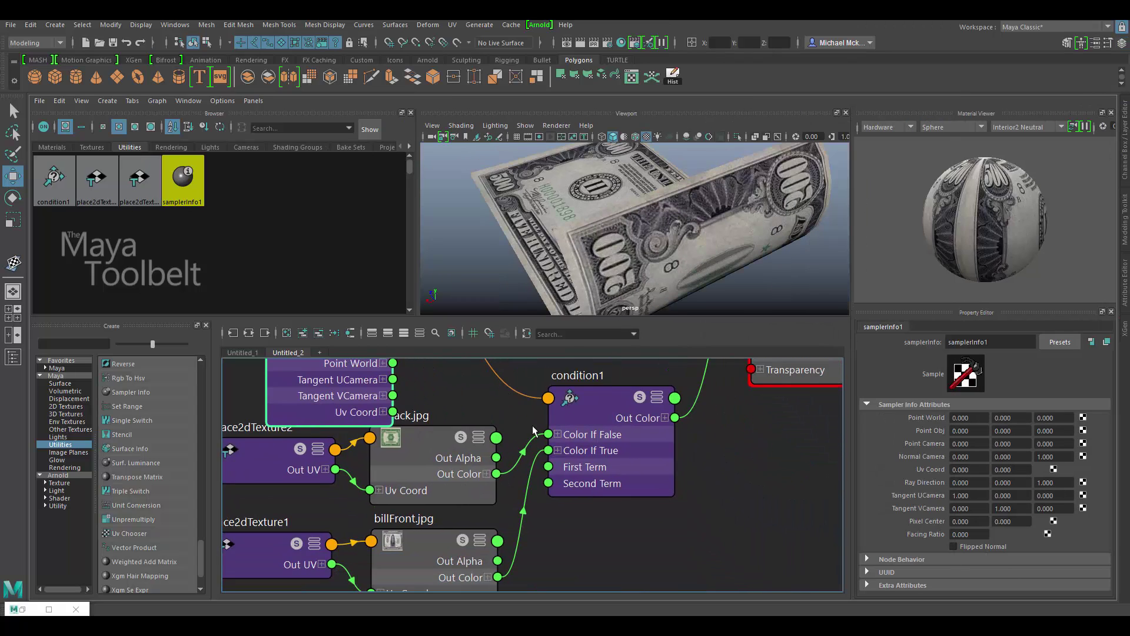
{"action": "left_click_drag", "start_coordinate": [496, 454], "coordinate": [506, 423]}
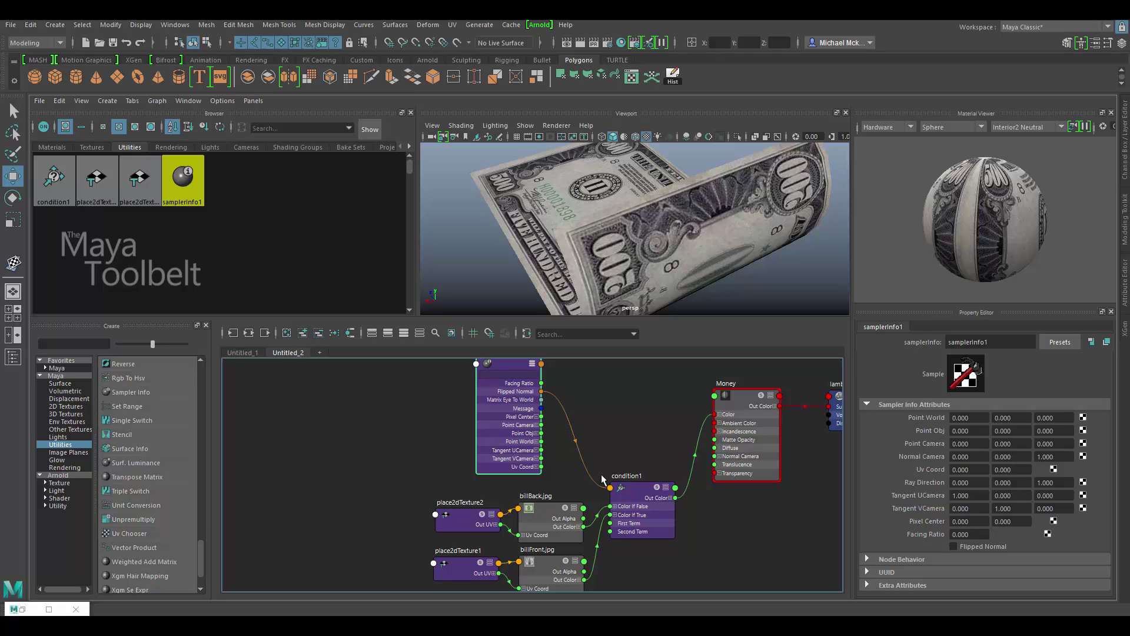
{"action": "left_click", "coordinate": [641, 501]}
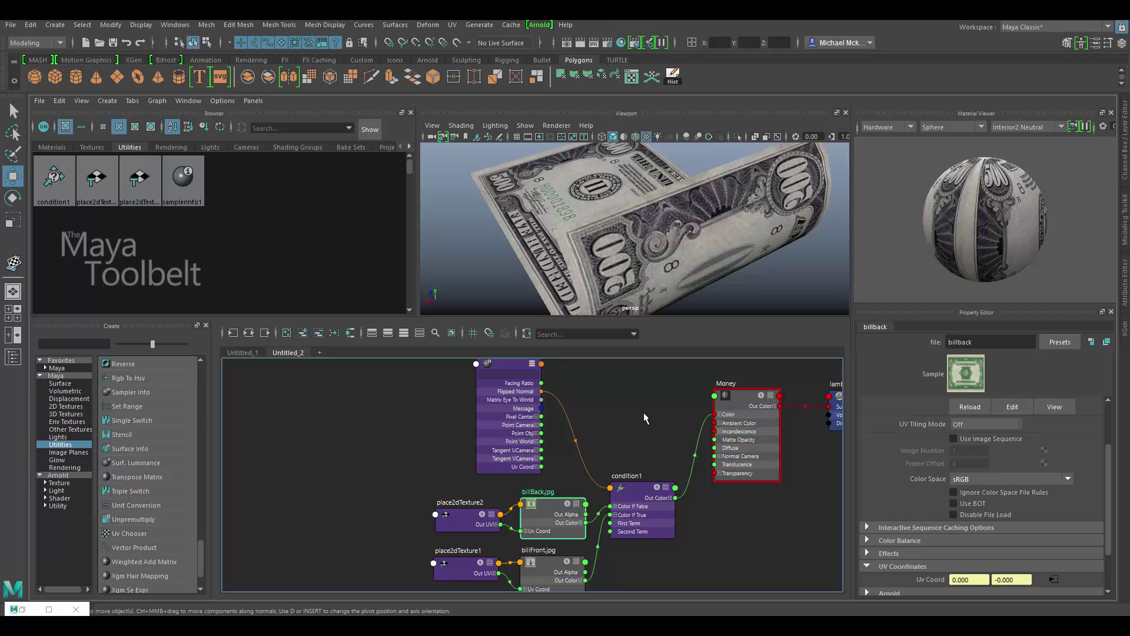
{"action": "left_click", "coordinate": [725, 213]}
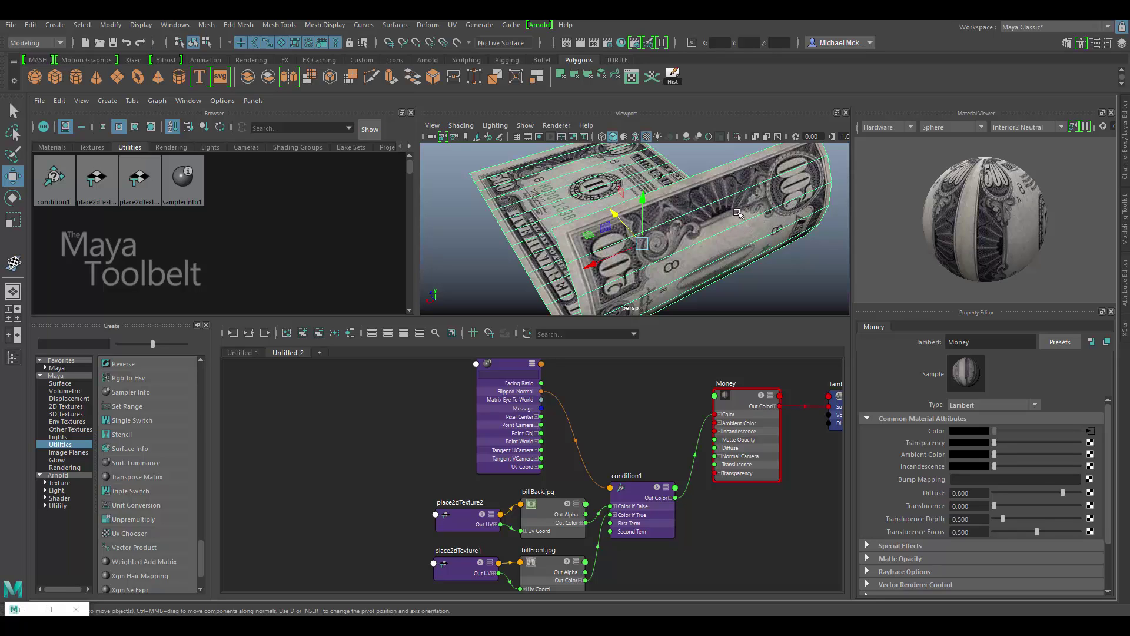
{"action": "scroll", "coordinate": [715, 225], "scroll_direction": "down", "scroll_amount": 5}
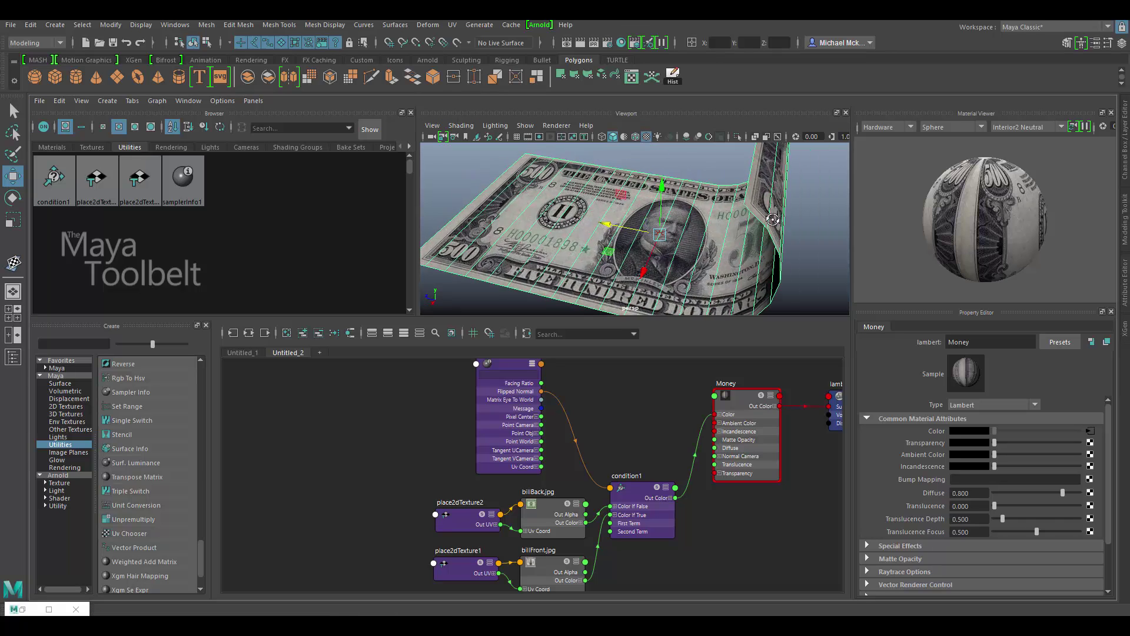
{"action": "left_click_drag", "start_coordinate": [715, 226], "coordinate": [756, 248], "text": "alt"}
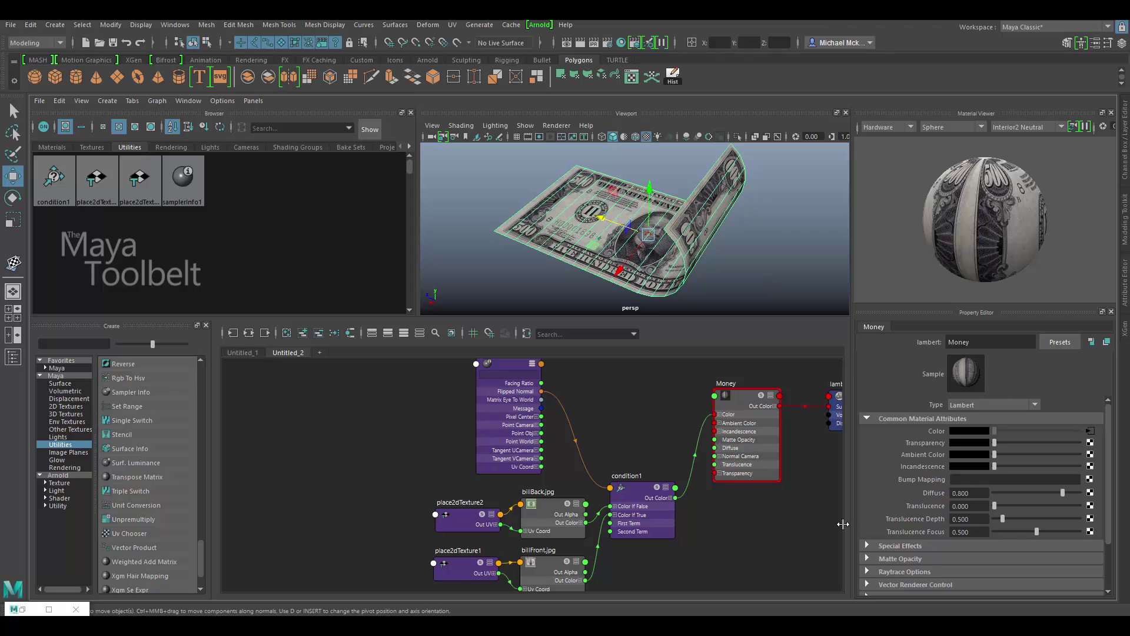
Examine the Sampler Info outputs up close, expanding and collapsing the Point World components
{"action": "scroll", "coordinate": [577, 487], "scroll_direction": "up", "scroll_amount": 1}
{"action": "scroll", "coordinate": [530, 477], "scroll_direction": "up", "scroll_amount": 5}
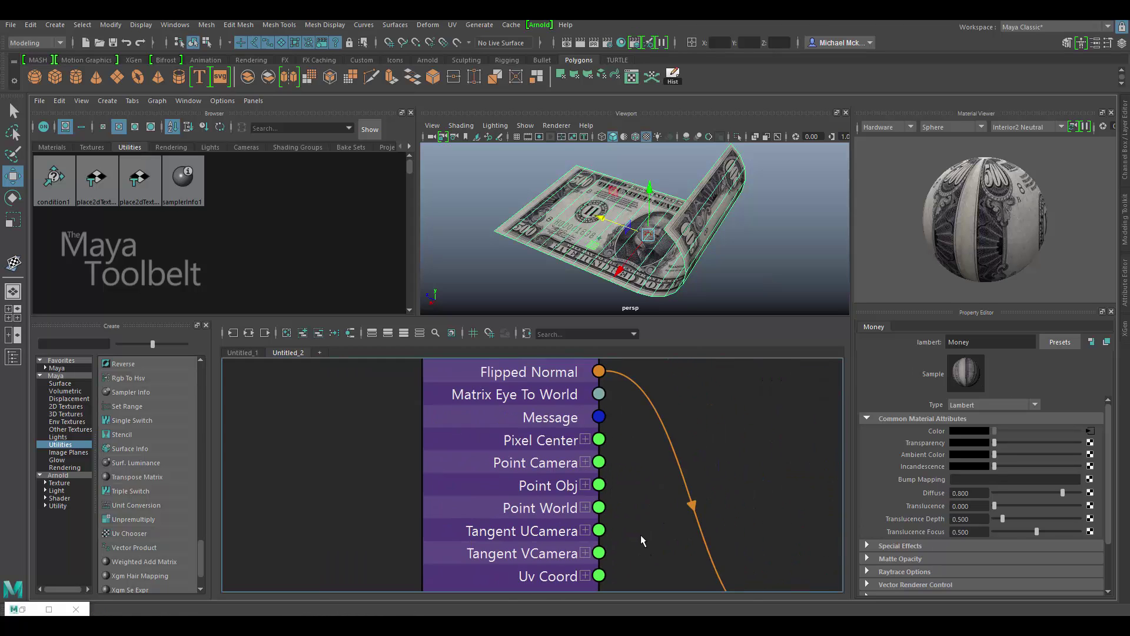
{"action": "middle_click_drag", "start_coordinate": [629, 462], "coordinate": [618, 461], "text": "alt"}
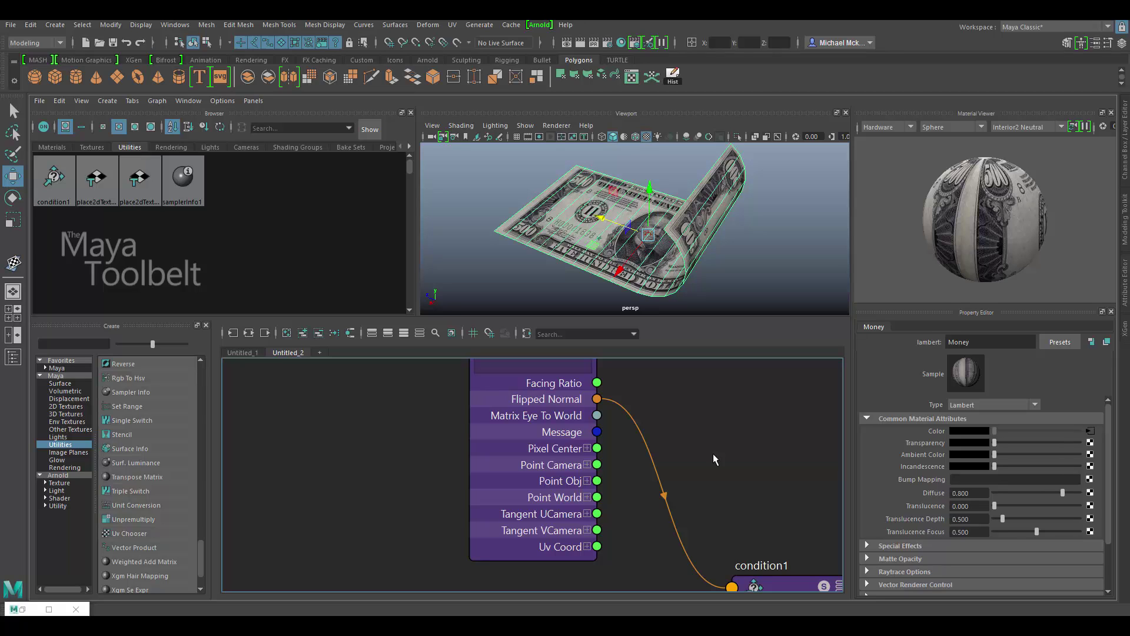
{"action": "left_click", "coordinate": [587, 497]}
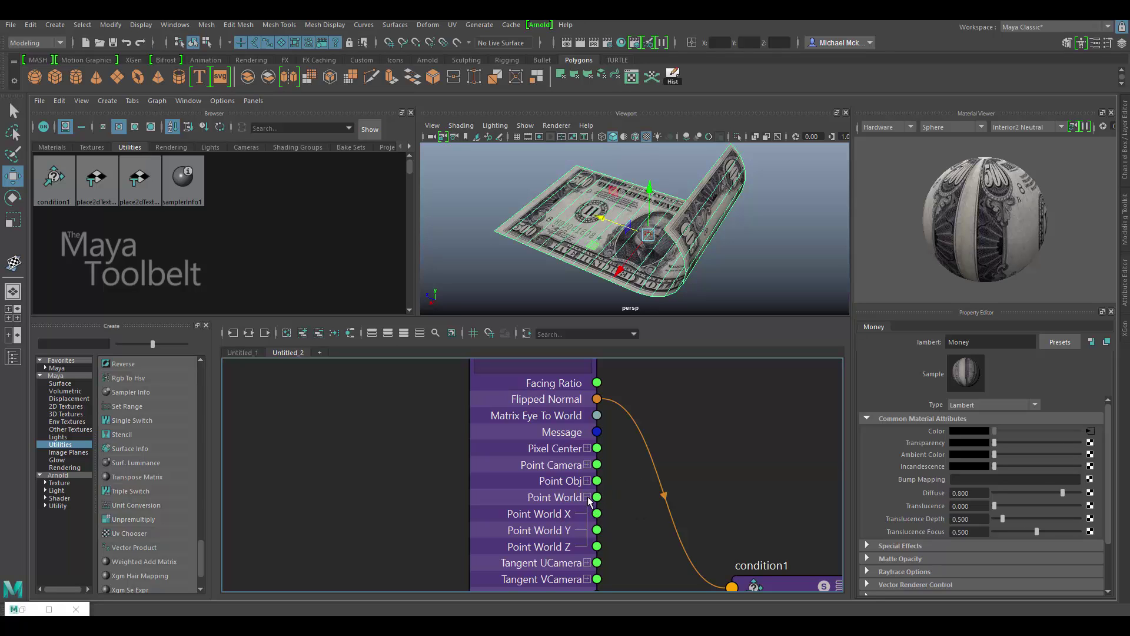
{"action": "left_click", "coordinate": [586, 497]}
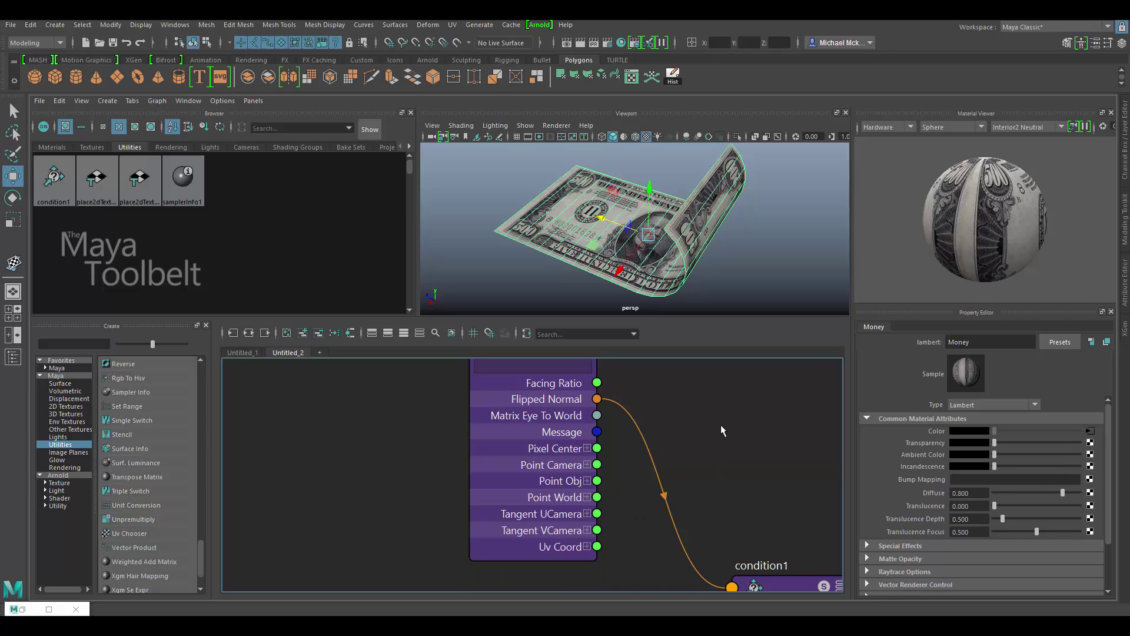